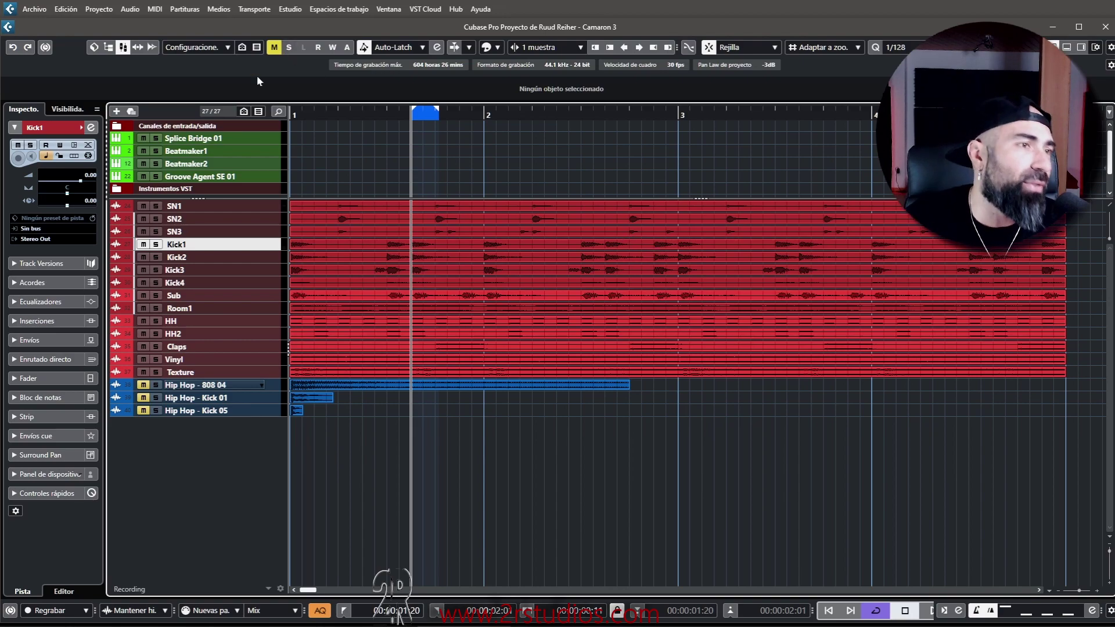
Step: Open the Beatmaker1 and Beatmaker2 instruments side by side, compare their drum sequences, and close both windows
{"action": "left_click", "coordinate": [206, 151]}
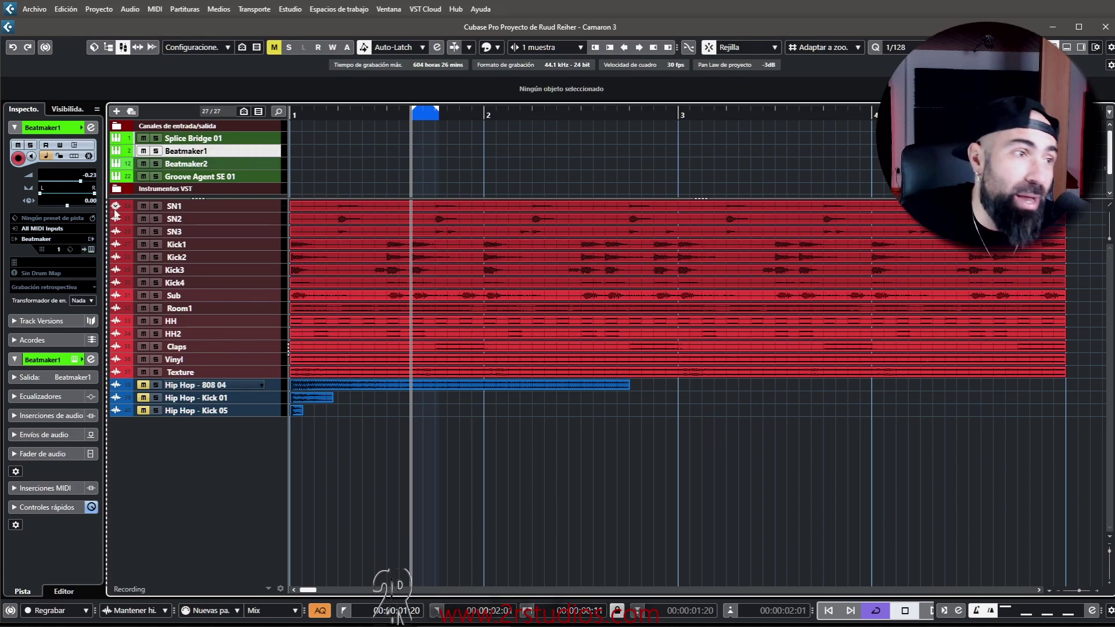
{"action": "left_click", "coordinate": [90, 249]}
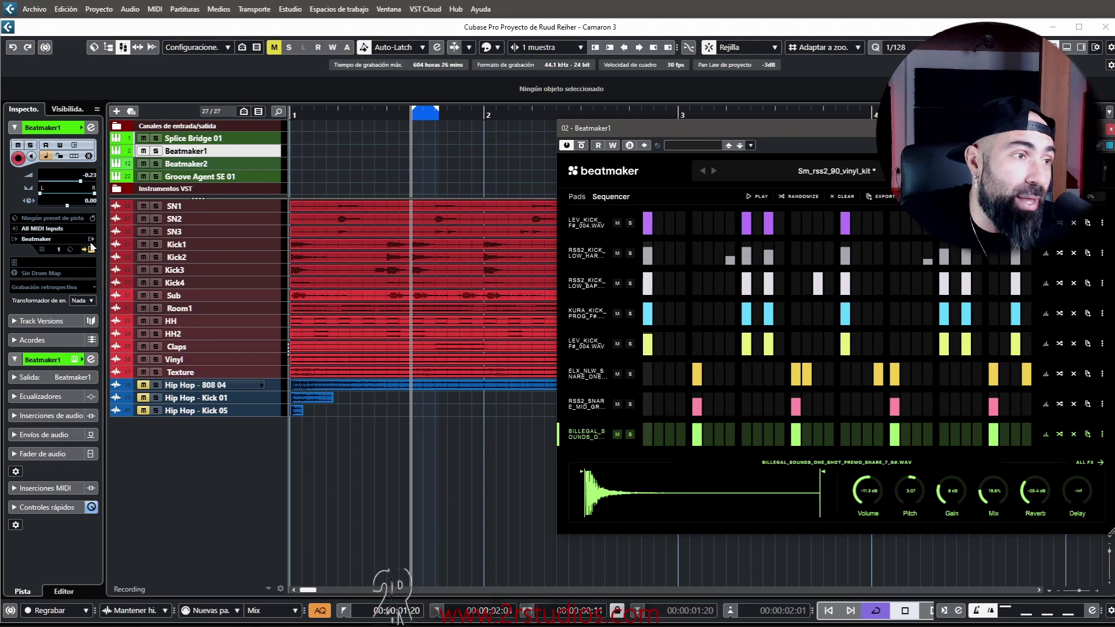
{"action": "left_click", "coordinate": [192, 163]}
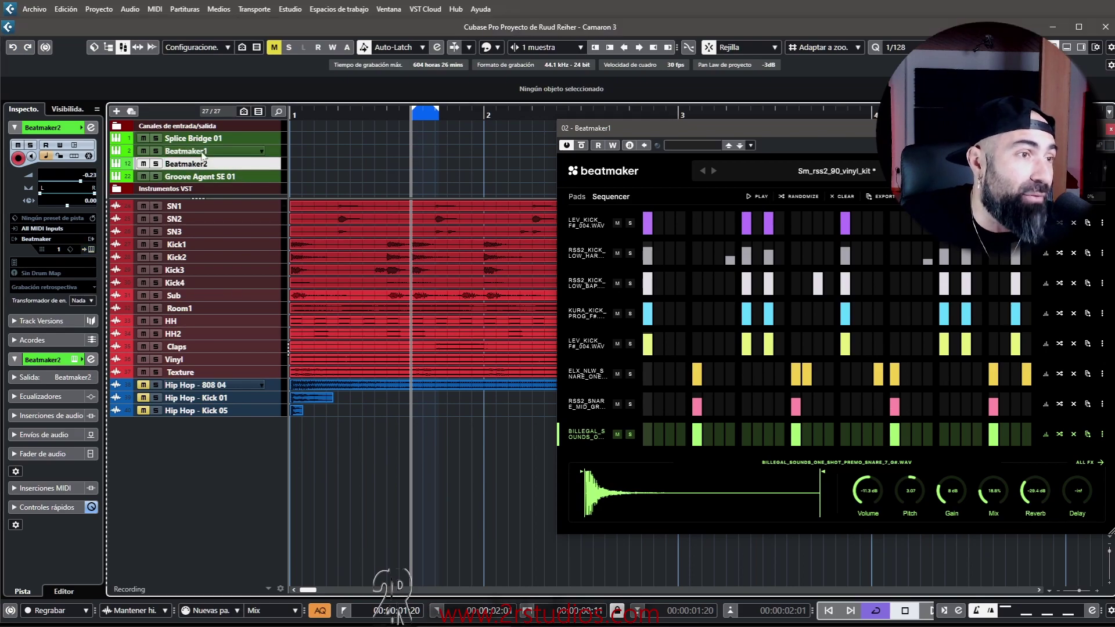
{"action": "left_click", "coordinate": [92, 250]}
{"action": "left_click_drag", "start_coordinate": [393, 148], "coordinate": [381, 105]}
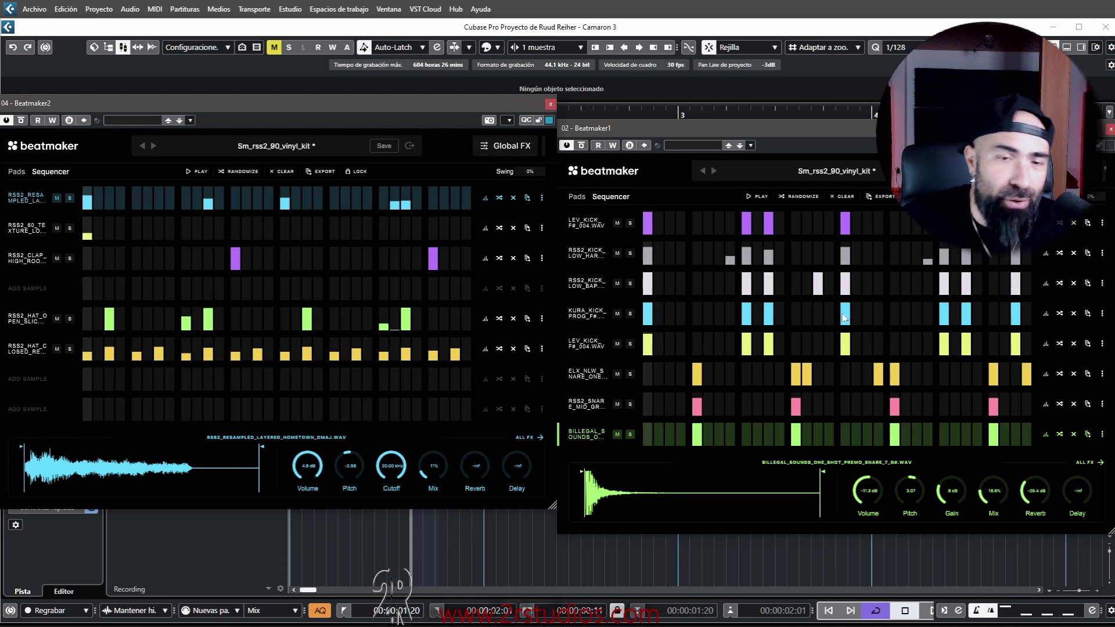
{"action": "left_click", "coordinate": [1110, 130]}
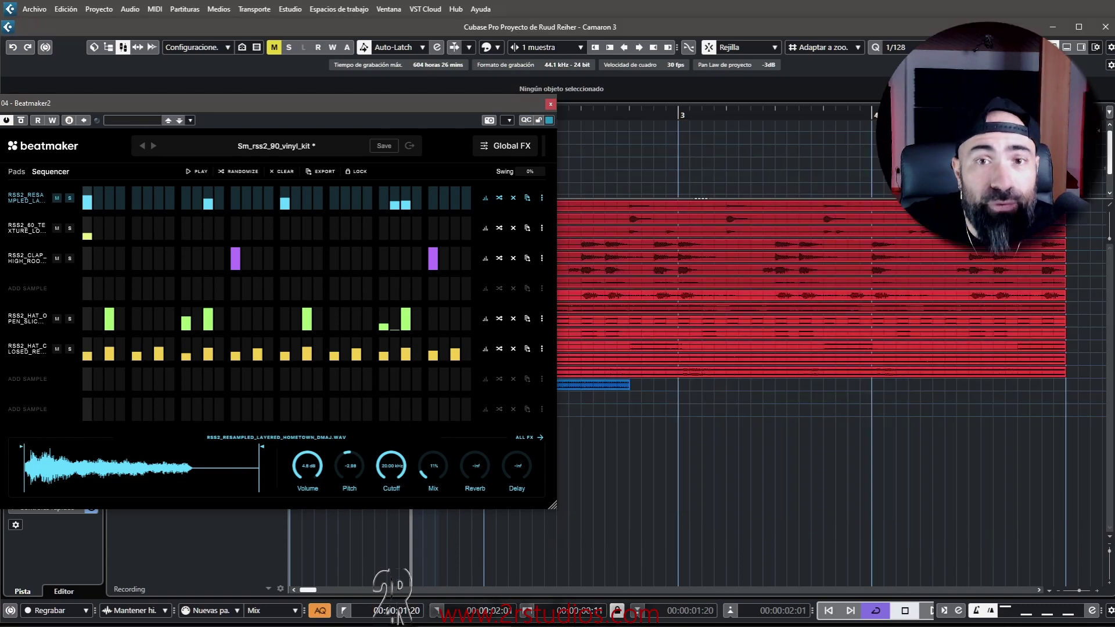
{"action": "left_click", "coordinate": [550, 104]}
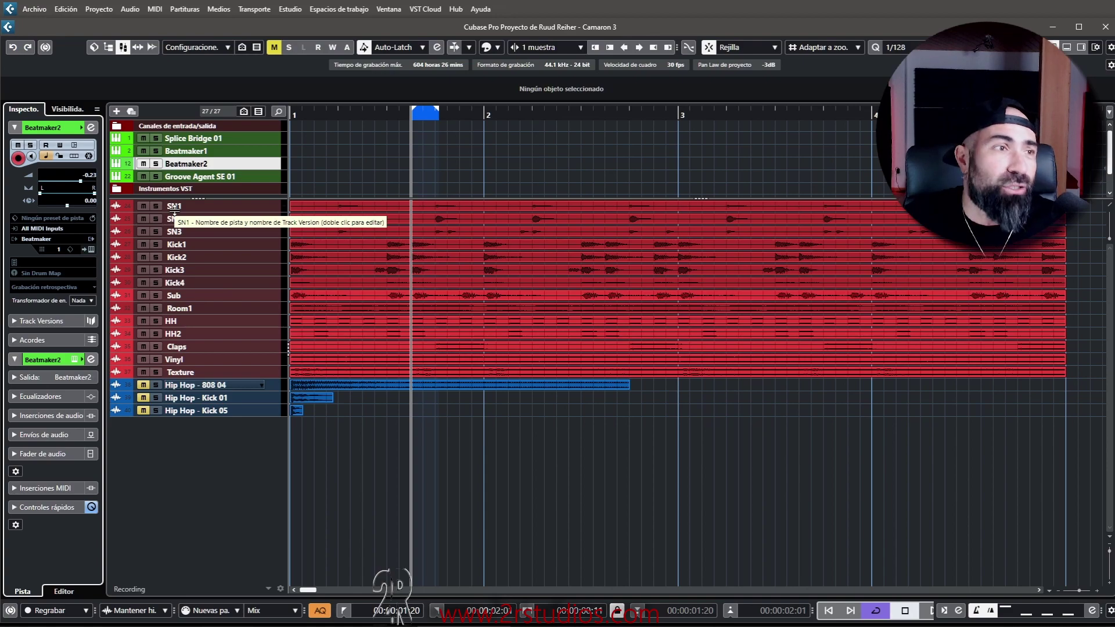
Step: Reopen the Beatmaker2 instrument away from the track list, review its texture, clap and hi-hat sequence, and close it
{"action": "double_click", "coordinate": [206, 164]}
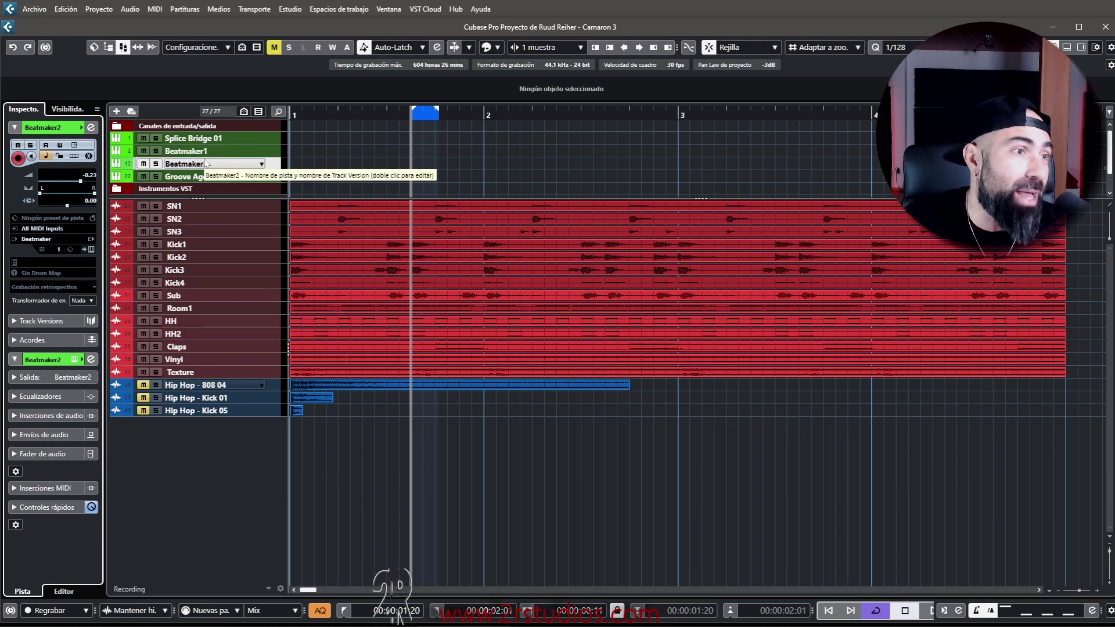
{"action": "key", "text": "Return"}
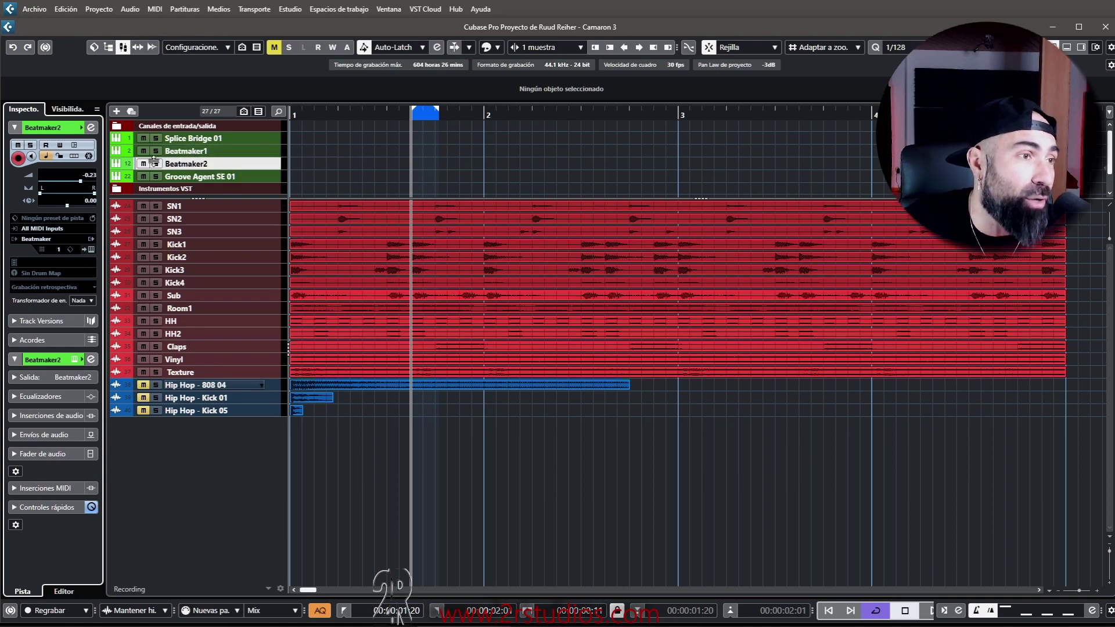
{"action": "left_click", "coordinate": [91, 249]}
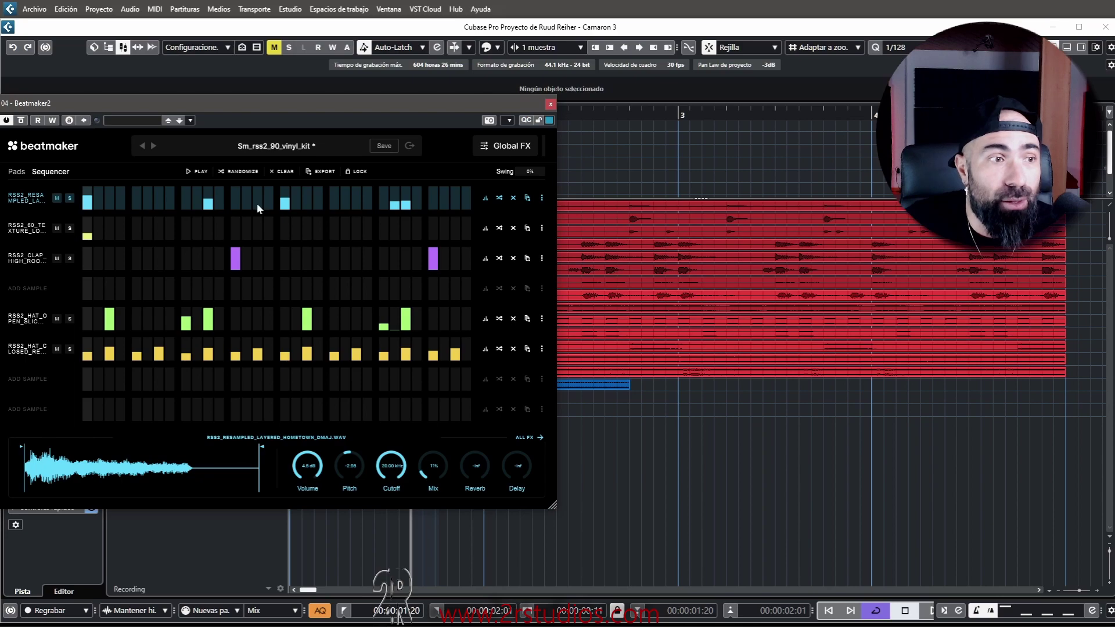
{"action": "left_click_drag", "start_coordinate": [278, 114], "coordinate": [670, 96]}
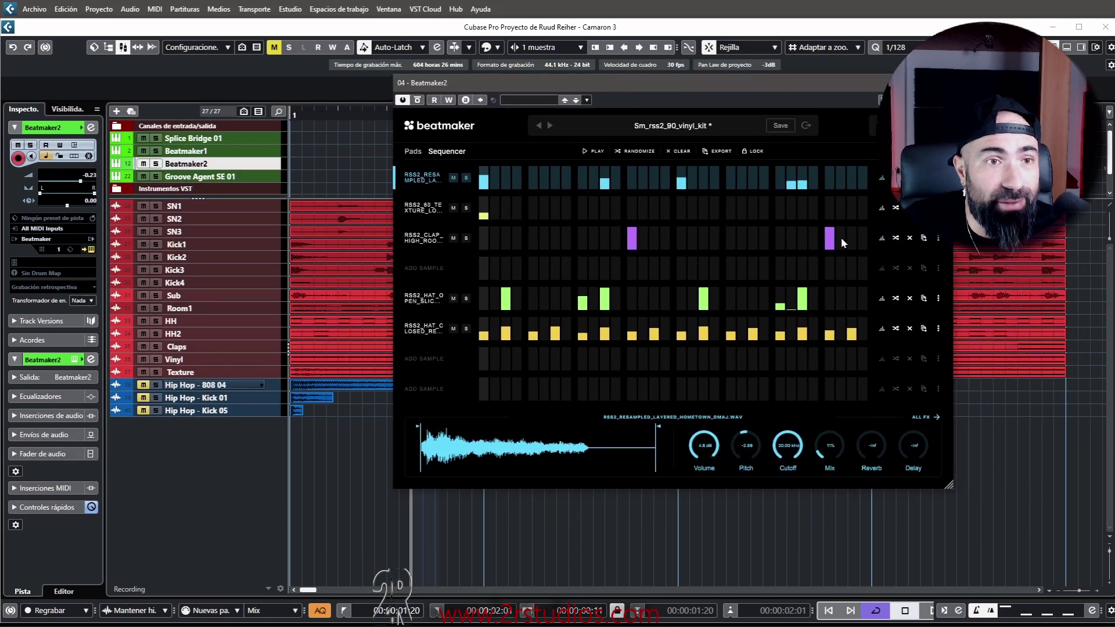
{"action": "left_click", "coordinate": [952, 83]}
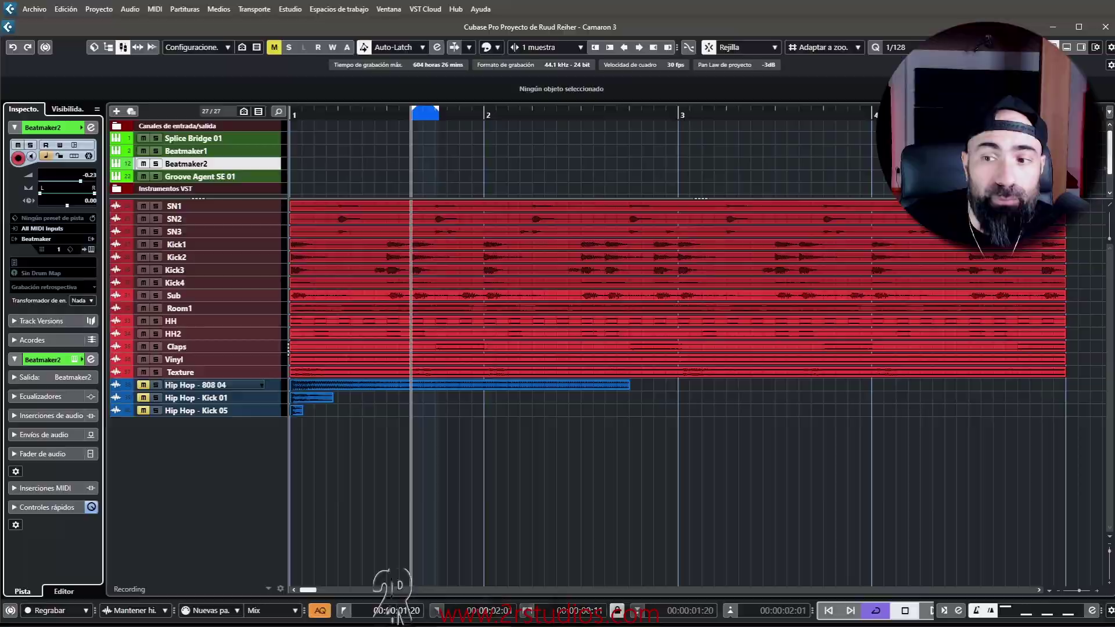
Step: Review the separate drum output channels in the MixConsole and return to the project window
{"action": "key", "text": "F3"}
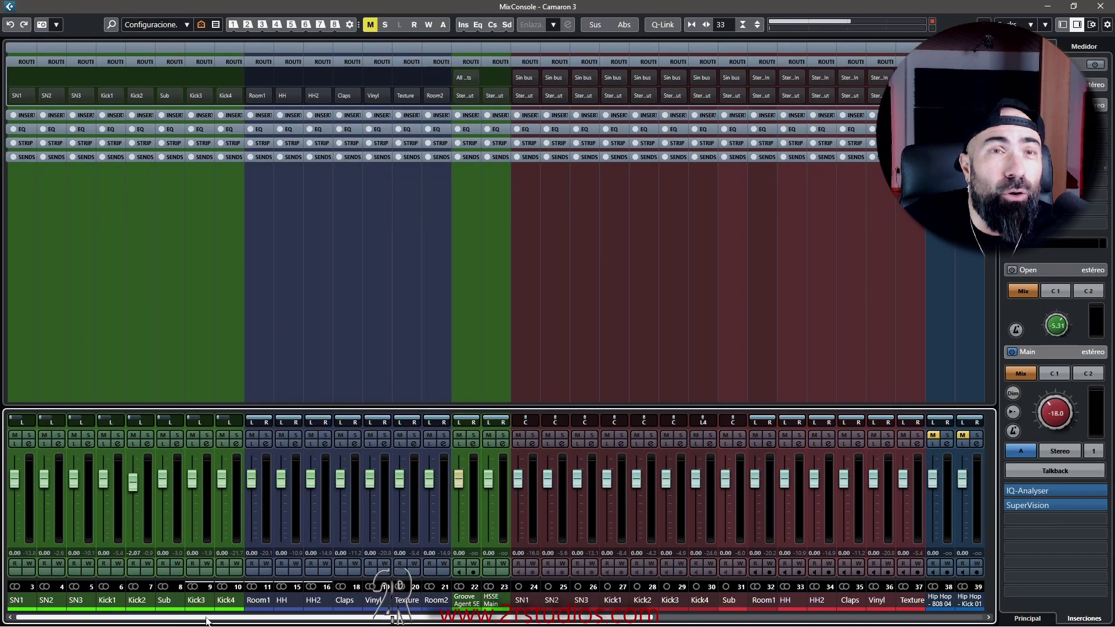
{"action": "mouse_move", "coordinate": [146, 617]}
{"action": "left_mouse_down"}
{"action": "mouse_move", "coordinate": [464, 617]}
{"action": "mouse_move", "coordinate": [140, 617]}
{"action": "left_mouse_up"}
{"action": "key", "text": "F3"}
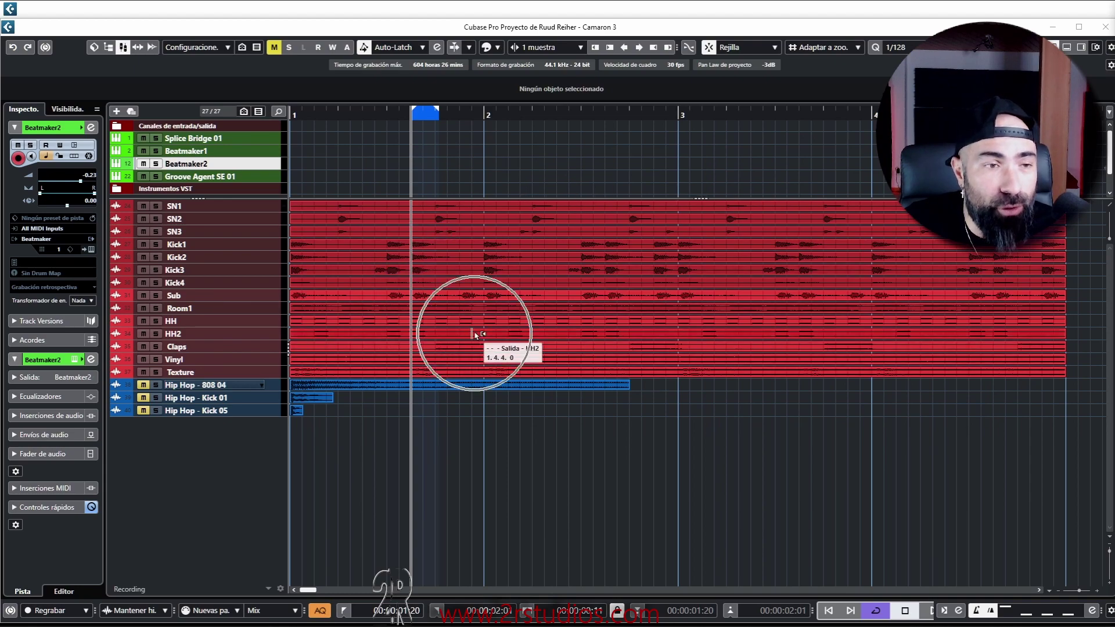
Step: Examine the waveforms of the red drum audio tracks from SN1 to Texture across the first bars
{"action": "scroll", "coordinate": [595, 325], "scroll_direction": "up", "scroll_amount": 3}
{"action": "scroll", "coordinate": [592, 321], "scroll_direction": "up", "scroll_amount": 1}
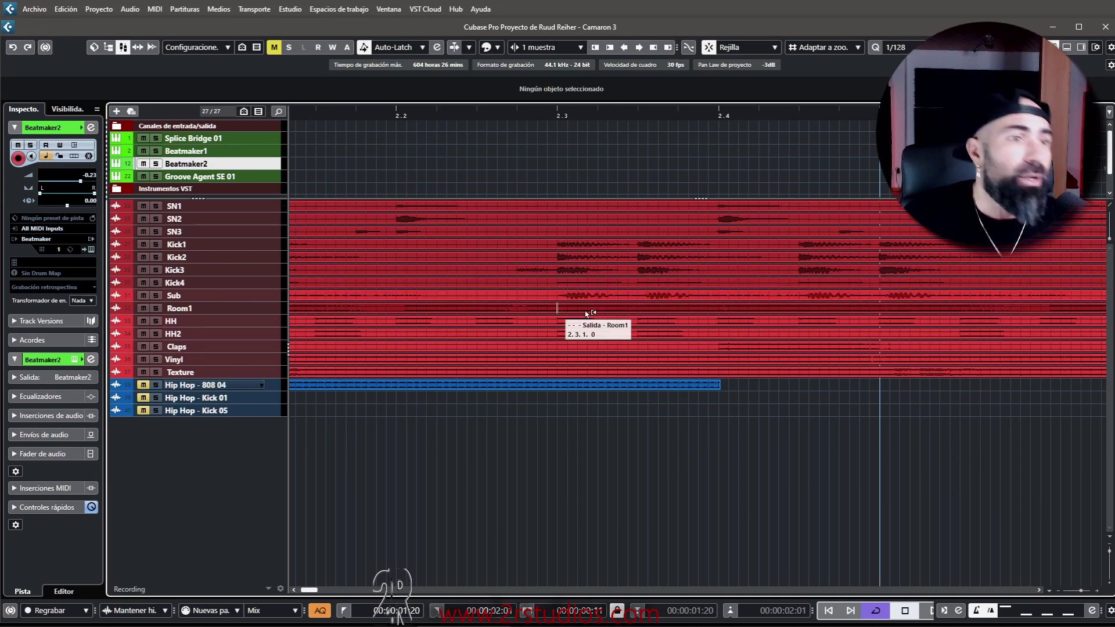
{"action": "scroll", "coordinate": [855, 325], "scroll_direction": "down", "scroll_amount": 3}
{"action": "scroll", "coordinate": [857, 325], "scroll_direction": "down", "scroll_amount": 2}
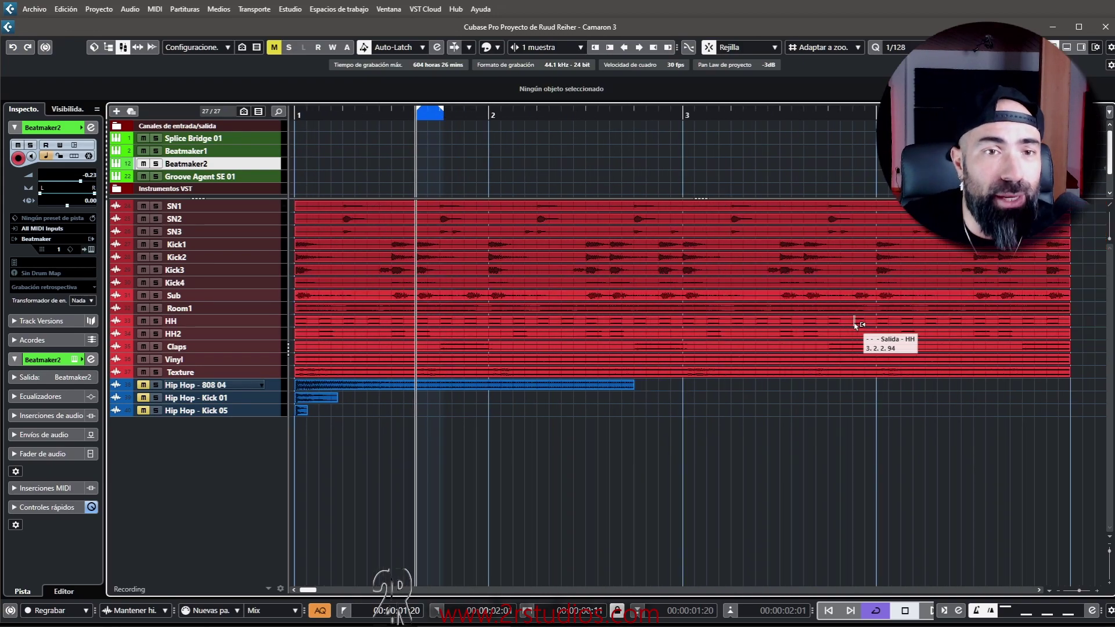
{"action": "scroll", "coordinate": [639, 360], "scroll_direction": "down", "scroll_amount": 1}
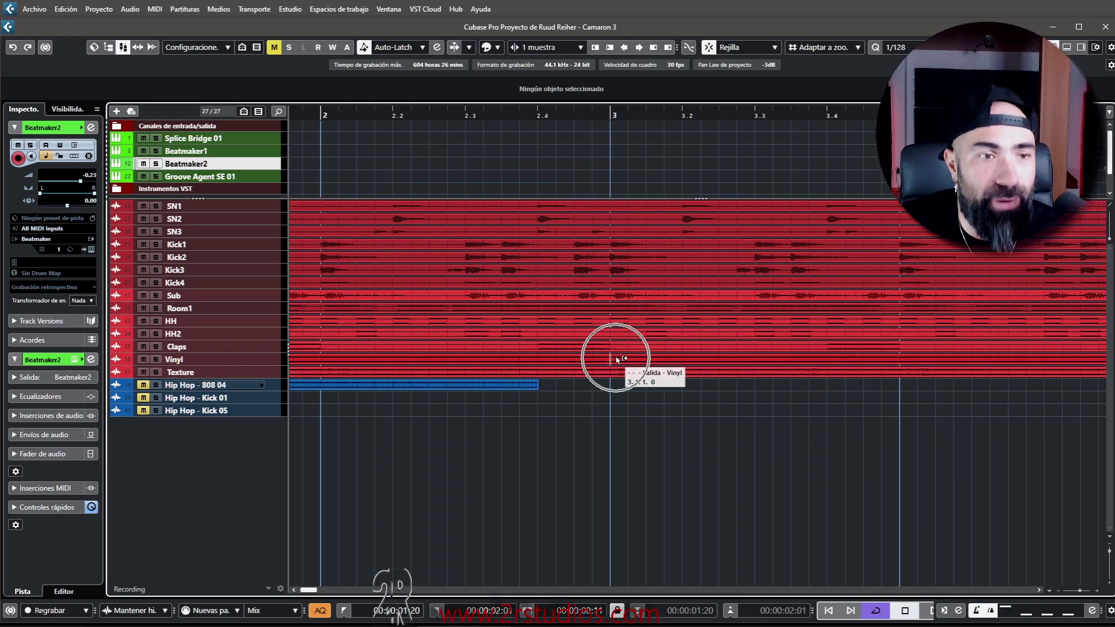
{"action": "scroll", "coordinate": [572, 435], "scroll_direction": "up", "scroll_amount": 2}
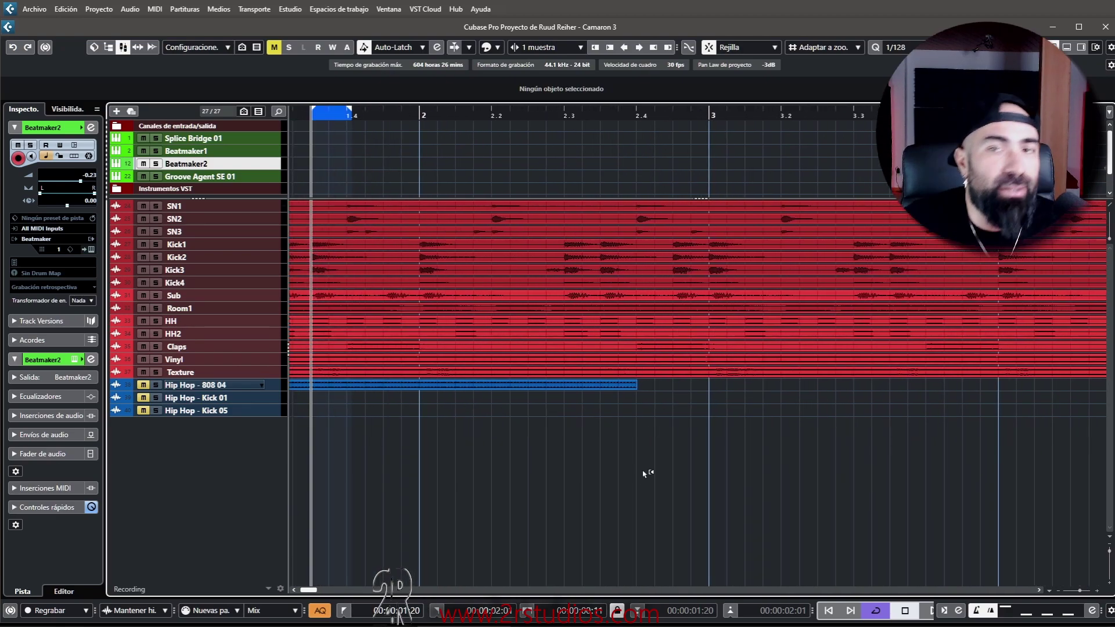
{"action": "scroll", "coordinate": [726, 476], "scroll_direction": "left", "scroll_amount": 3}
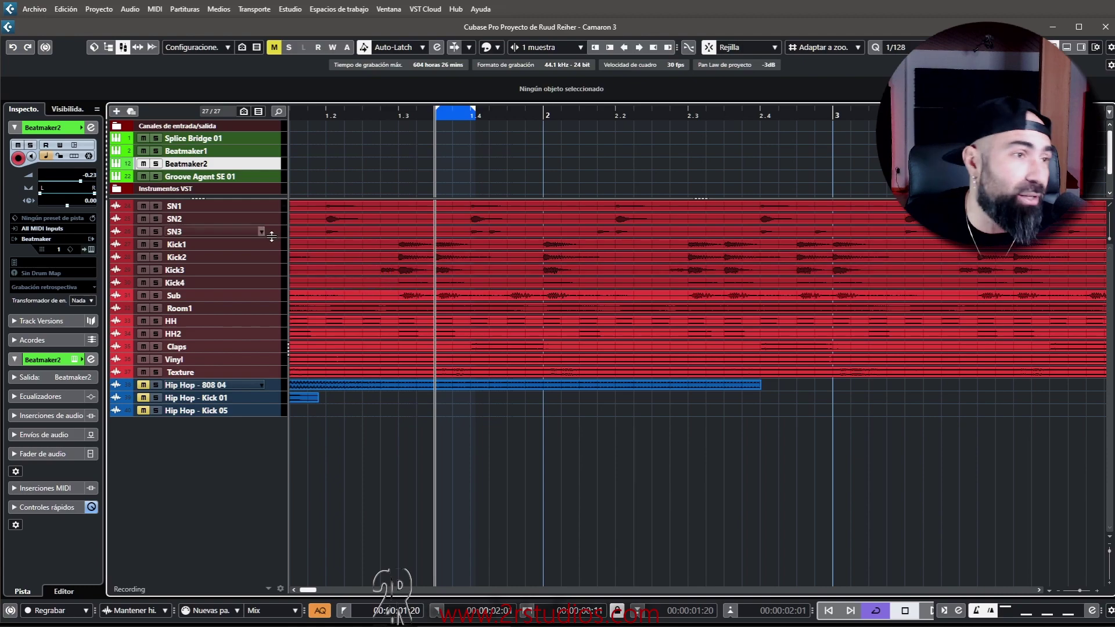
Step: Open Groove Agent SE 01 and Beatmaker2 to compare their pad layouts, then close both instrument windows
{"action": "left_click", "coordinate": [233, 176]}
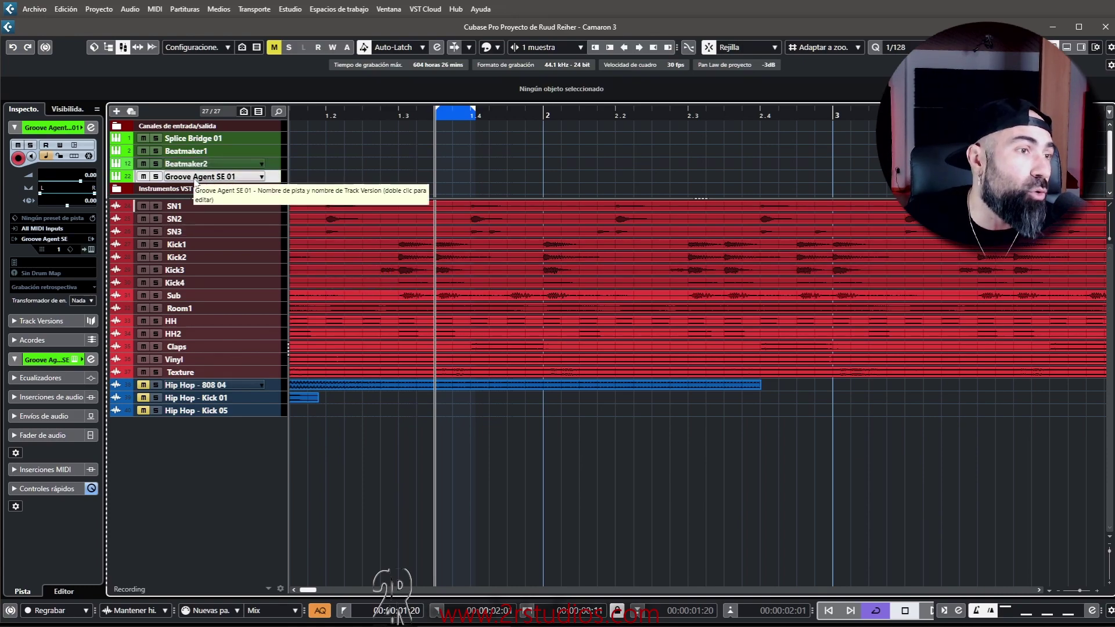
{"action": "left_click", "coordinate": [116, 177]}
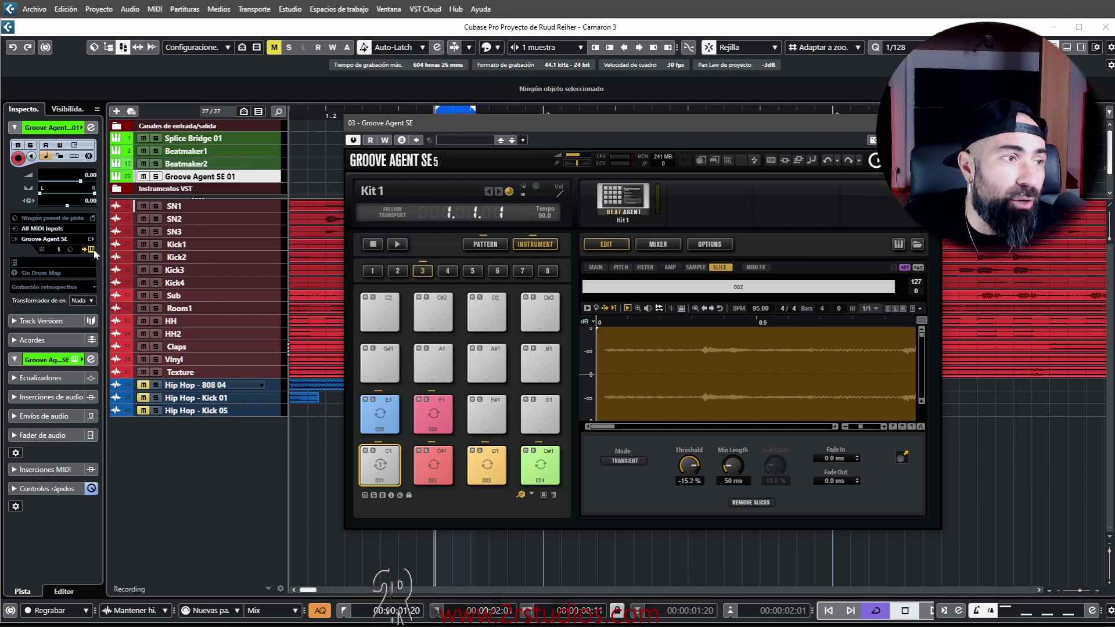
{"action": "left_click", "coordinate": [195, 165]}
{"action": "left_click", "coordinate": [91, 249]}
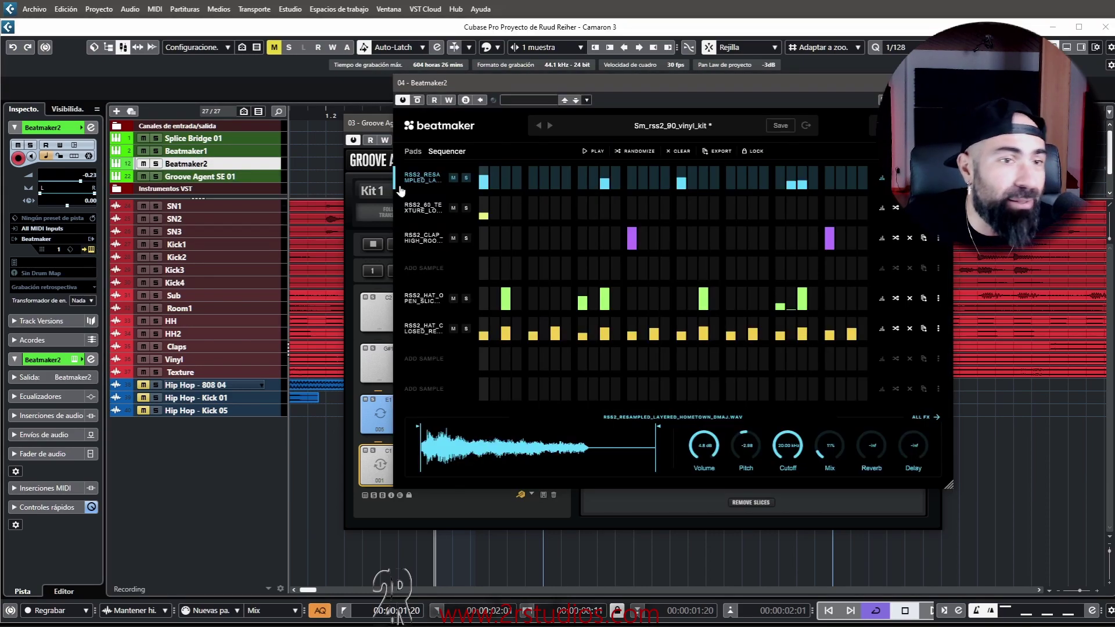
{"action": "left_click", "coordinate": [412, 152]}
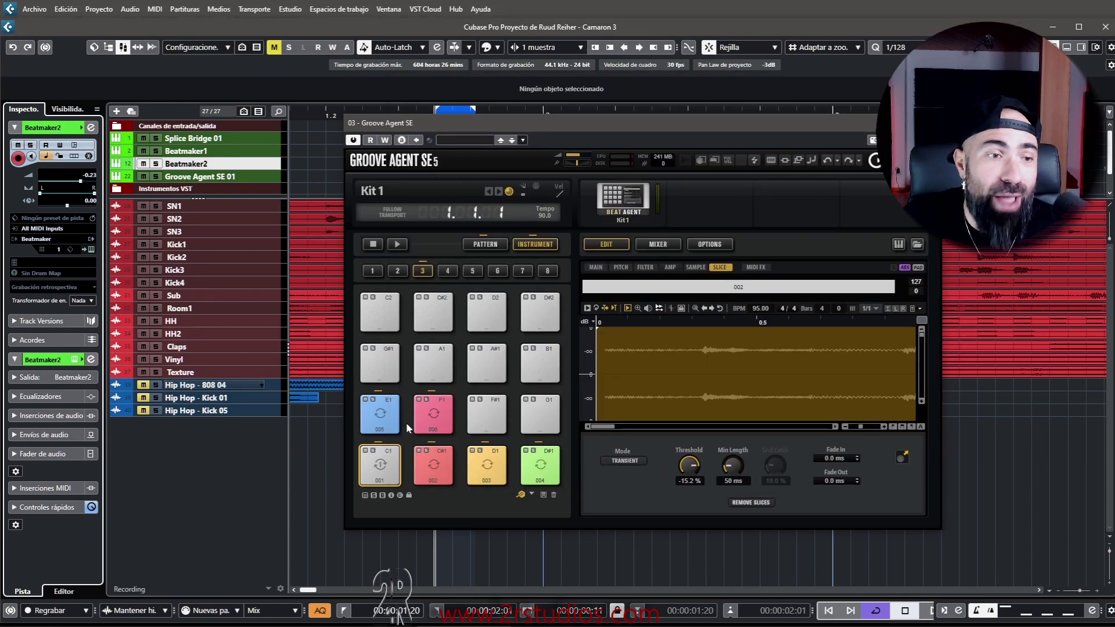
{"action": "left_click", "coordinate": [932, 123]}
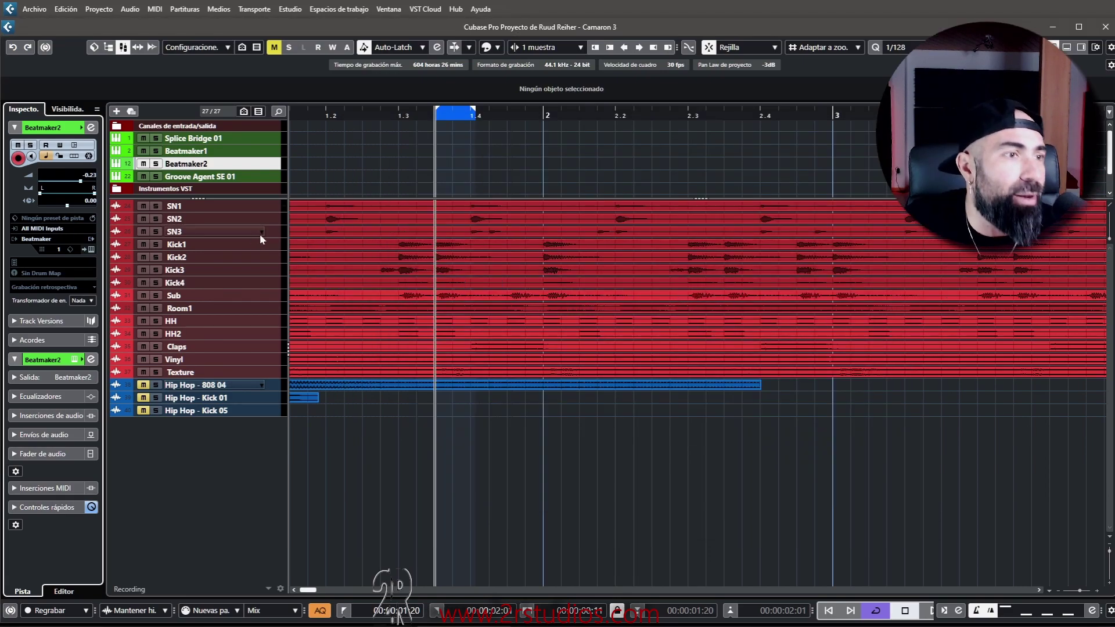
Step: Select the Kick1 and Kick2 tracks and place the playhead at the start of the kick hit at 1.3.3.0
{"action": "left_click", "coordinate": [212, 204]}
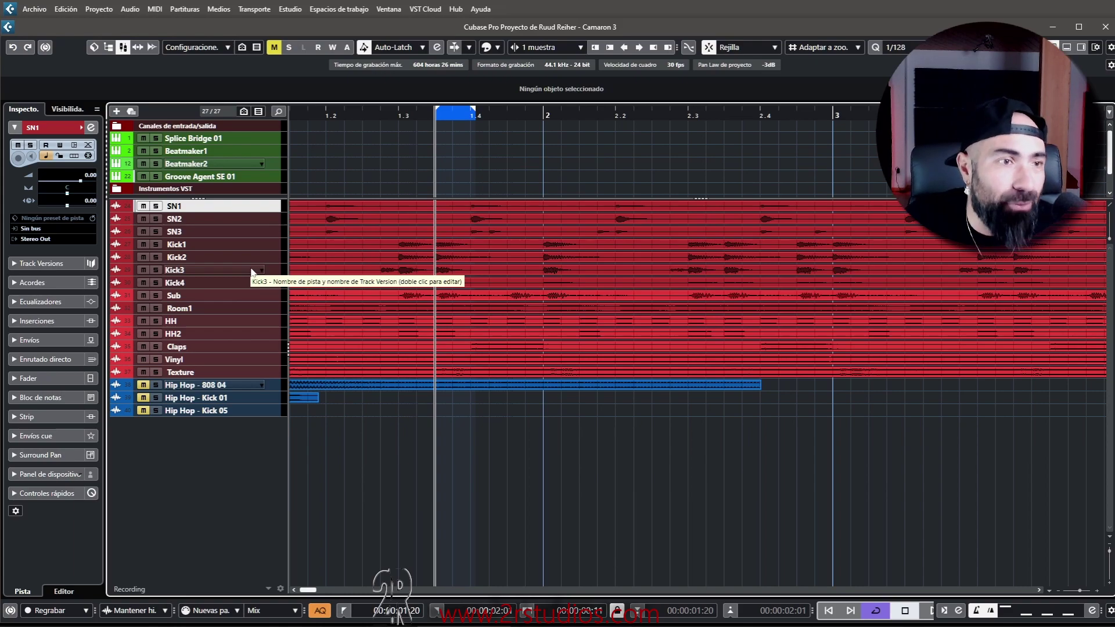
{"action": "left_click", "coordinate": [212, 244]}
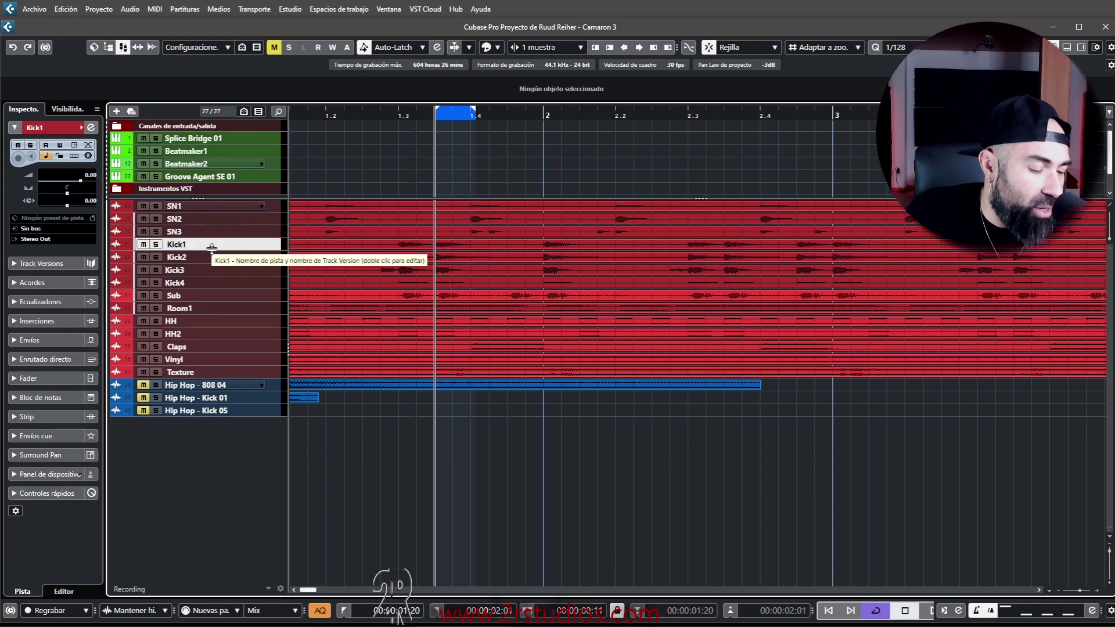
{"action": "left_click", "coordinate": [206, 256], "text": "ctrl"}
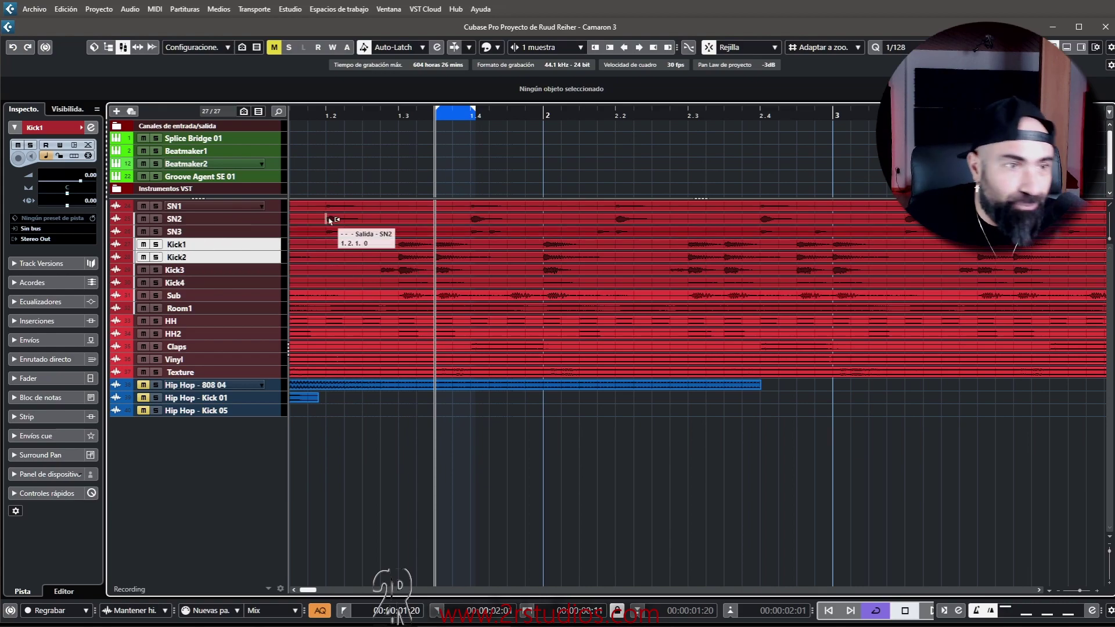
{"action": "scroll", "coordinate": [441, 263], "scroll_direction": "up", "scroll_amount": 5}
{"action": "scroll", "coordinate": [441, 263], "scroll_direction": "up", "scroll_amount": 6}
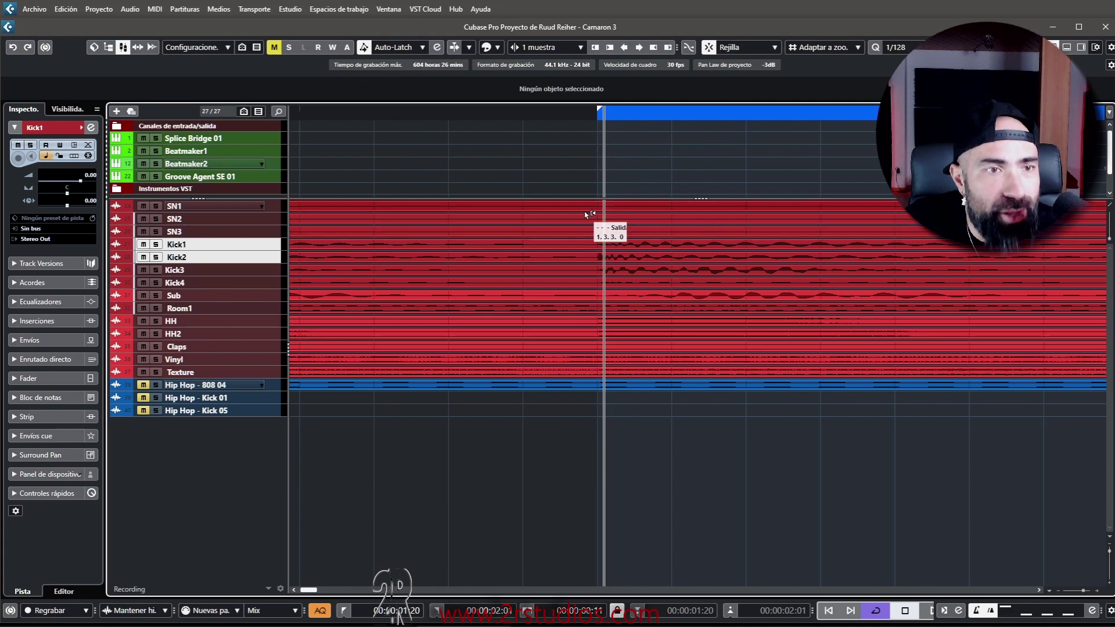
{"action": "left_click", "coordinate": [597, 116]}
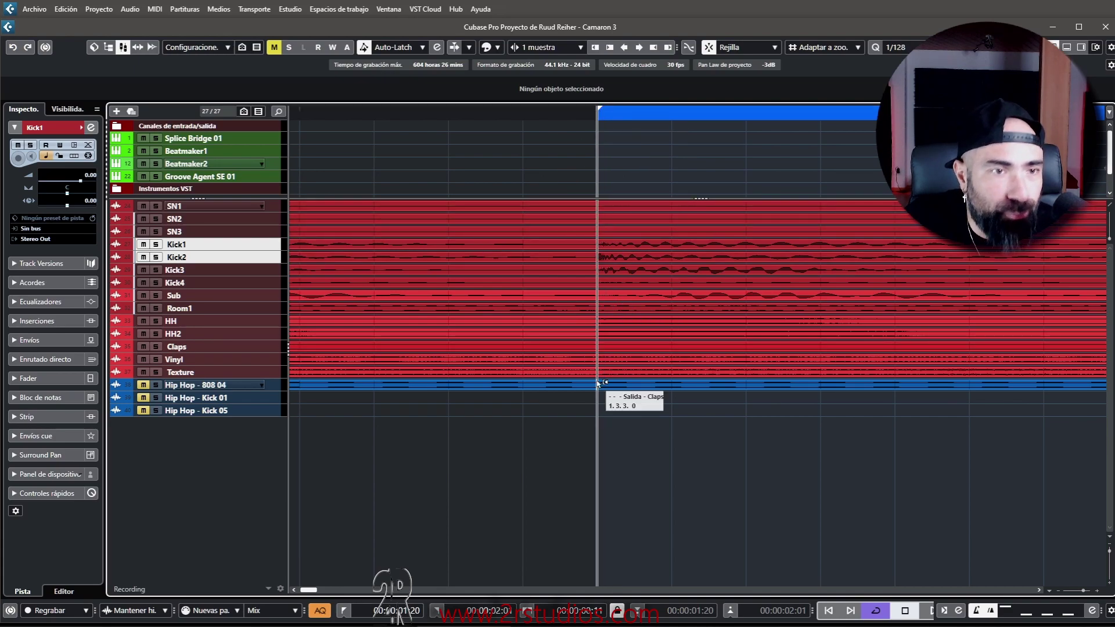
{"action": "scroll", "coordinate": [597, 304], "scroll_direction": "down", "scroll_amount": 10}
{"action": "scroll", "coordinate": [437, 294], "scroll_direction": "up", "scroll_amount": 2}
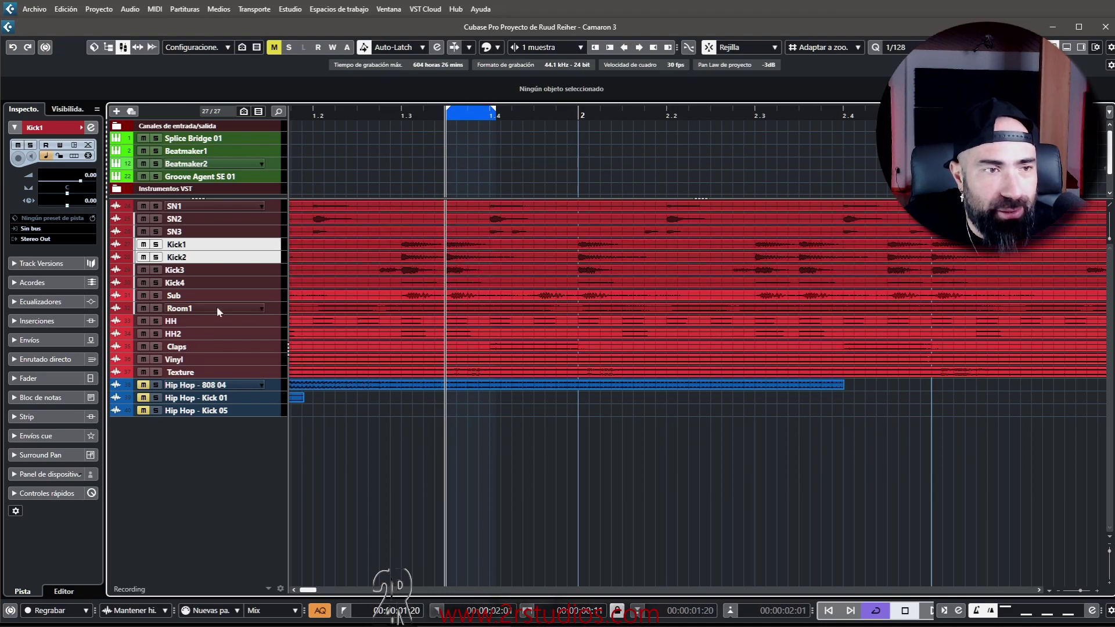
Step: Add Kick4, Kick3 and Sub to the selected kick tracks and enlarge the height of all five
{"action": "left_click", "coordinate": [205, 284], "text": "ctrl"}
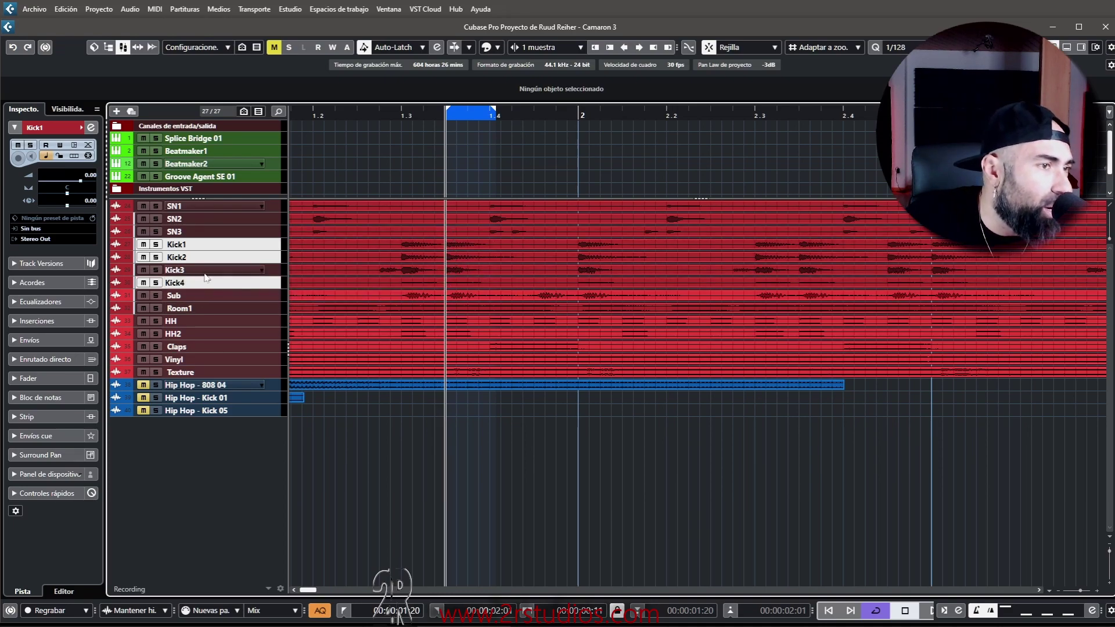
{"action": "left_click", "coordinate": [205, 272], "text": "ctrl"}
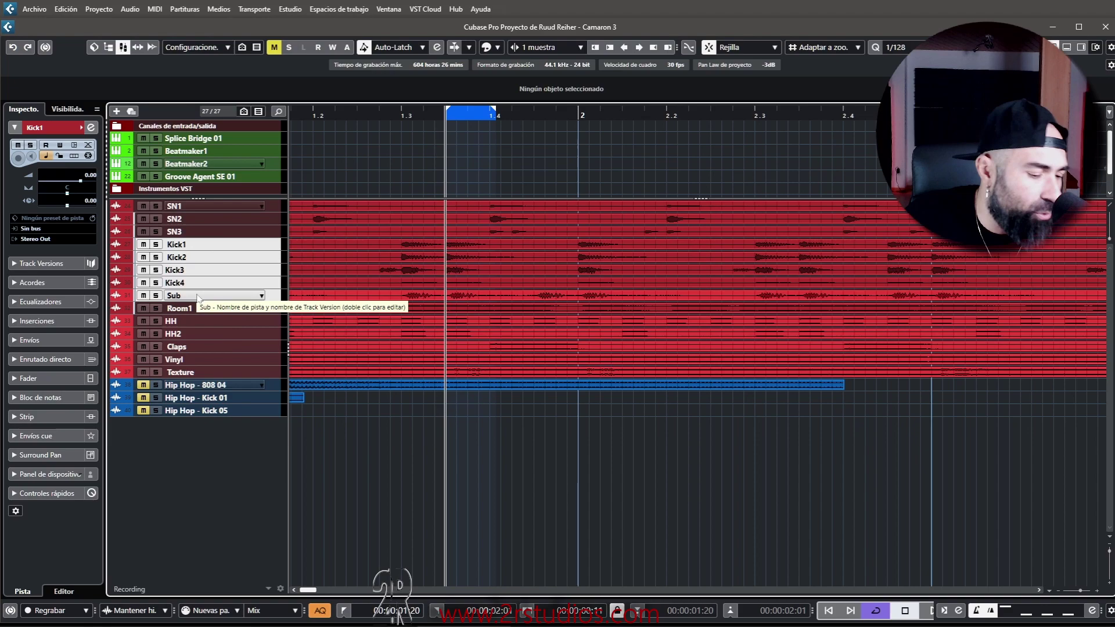
{"action": "key", "text": "ctrl+Down"}
Step: Compare the waveform onsets of the enlarged Sub and kick tracks around the hit at 1.3.3.0
{"action": "scroll", "coordinate": [224, 325], "scroll_direction": "down", "scroll_amount": 5}
{"action": "scroll", "coordinate": [224, 342], "scroll_direction": "down", "scroll_amount": 4}
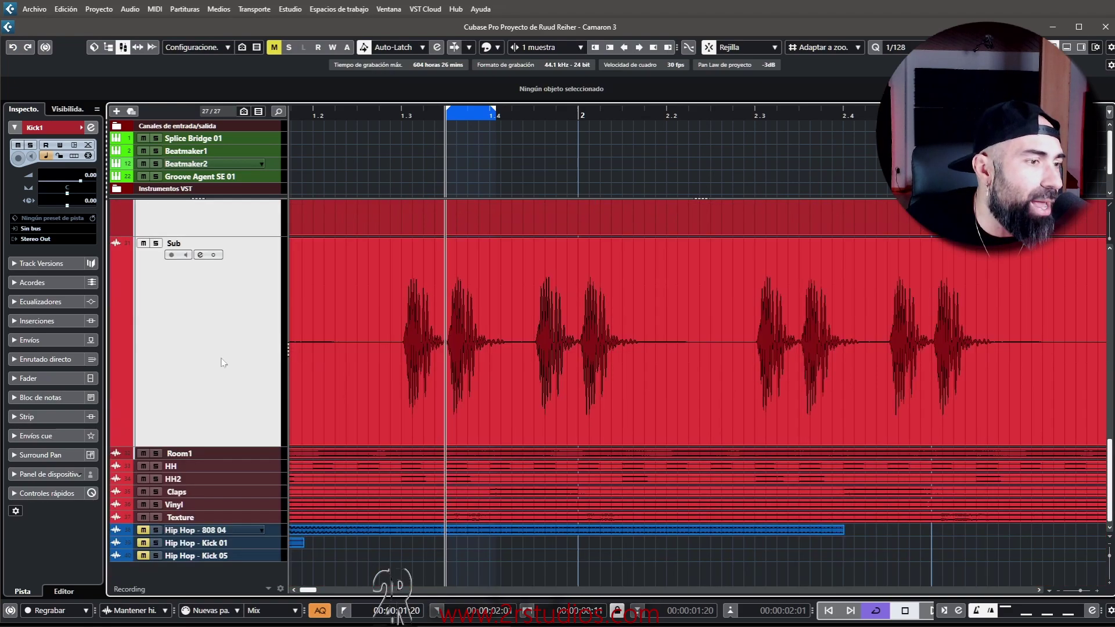
{"action": "scroll", "coordinate": [324, 376], "scroll_direction": "up", "scroll_amount": 8}
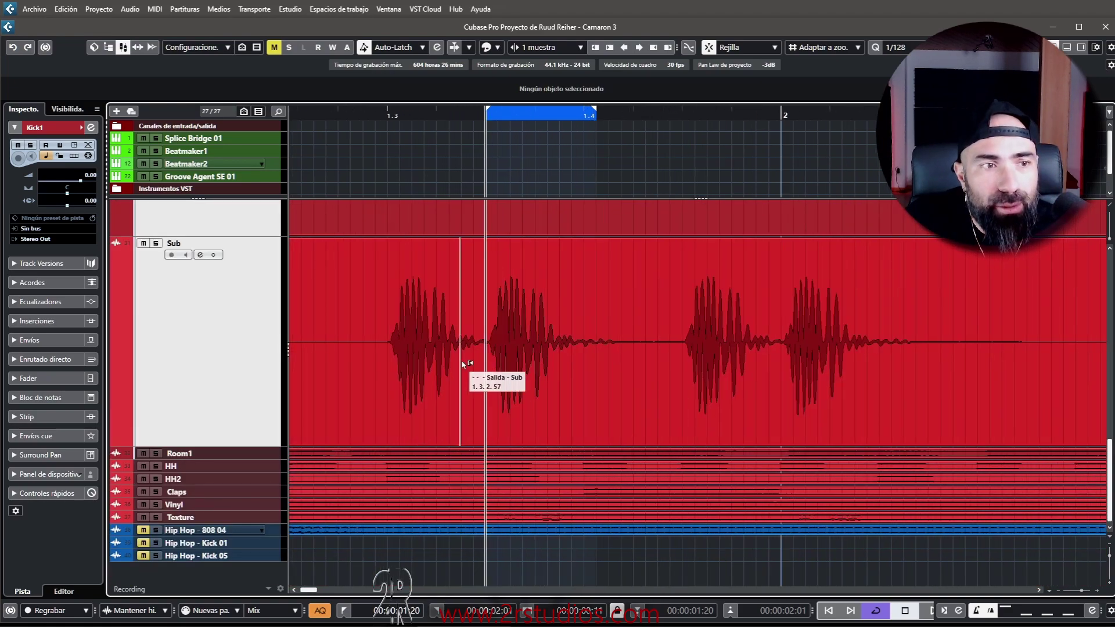
{"action": "scroll", "coordinate": [475, 369], "scroll_direction": "up", "scroll_amount": 10}
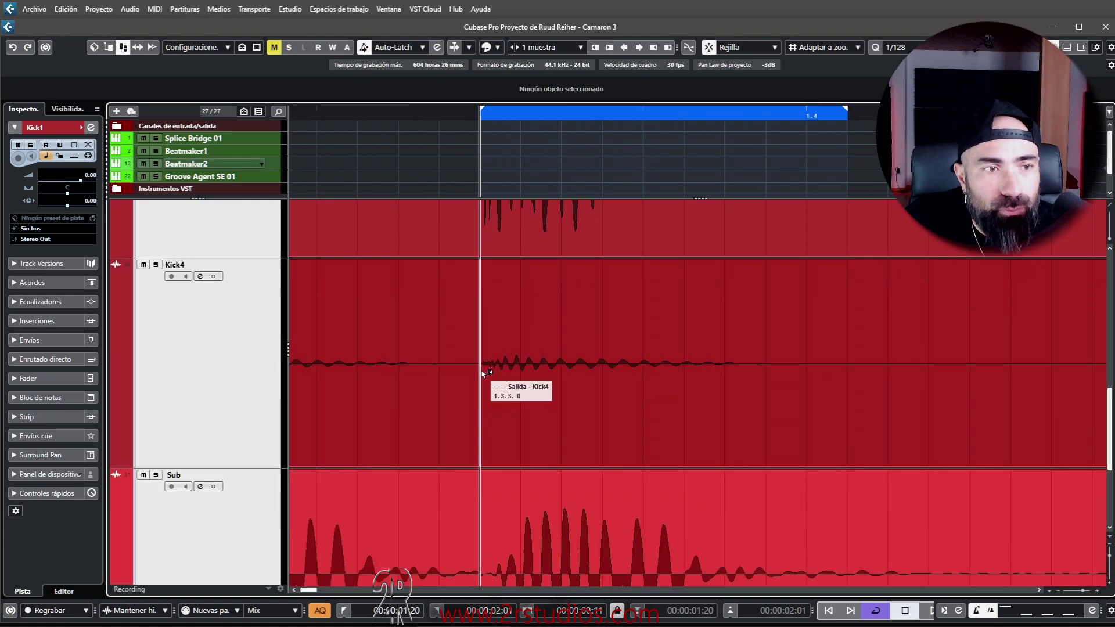
{"action": "scroll", "coordinate": [482, 373], "scroll_direction": "up", "scroll_amount": 2}
{"action": "scroll", "coordinate": [482, 372], "scroll_direction": "up", "scroll_amount": 6}
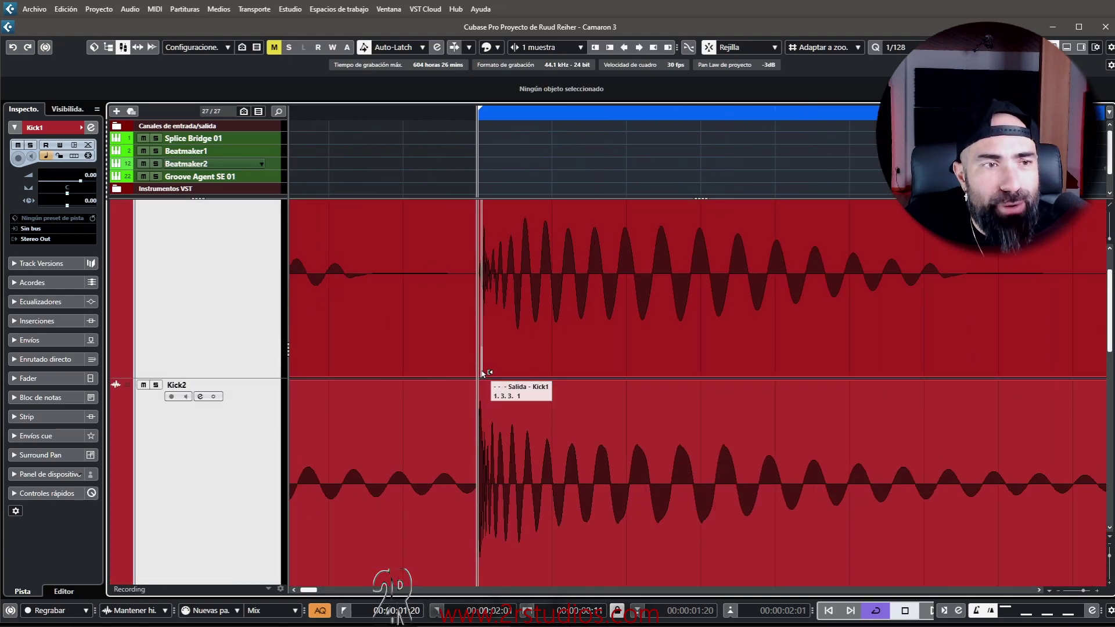
Step: Examine the waveform onsets of Kick1 through Kick4 and Sub close up at 1.3.3.0
{"action": "scroll", "coordinate": [480, 373], "scroll_direction": "up", "scroll_amount": 1}
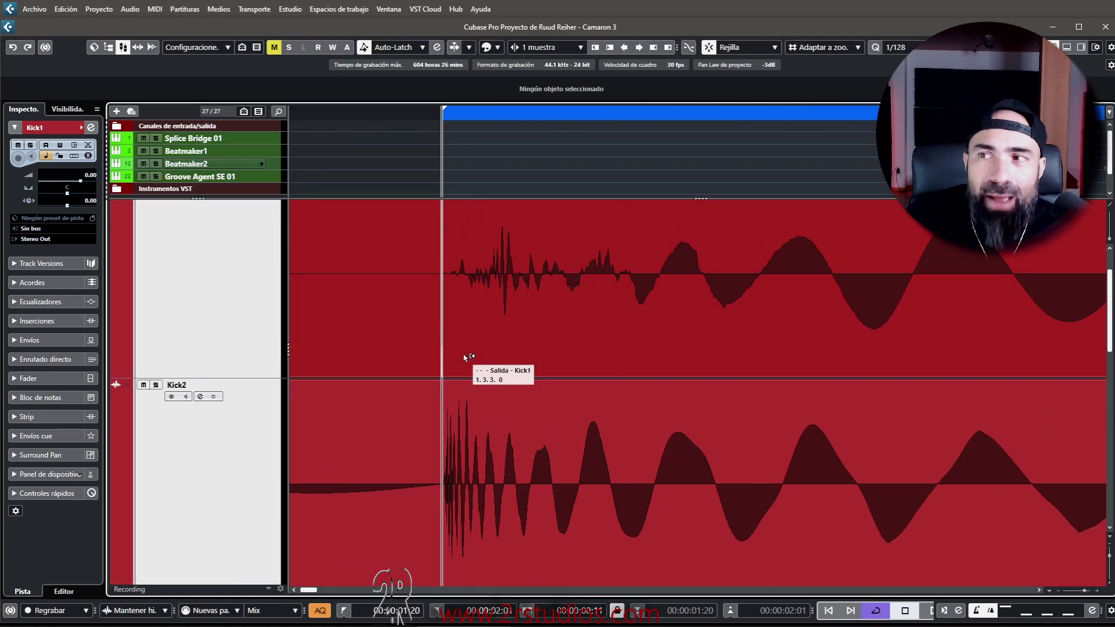
{"action": "left_click_drag", "start_coordinate": [455, 340], "coordinate": [707, 291]}
{"action": "scroll", "coordinate": [713, 342], "scroll_direction": "down", "scroll_amount": 5}
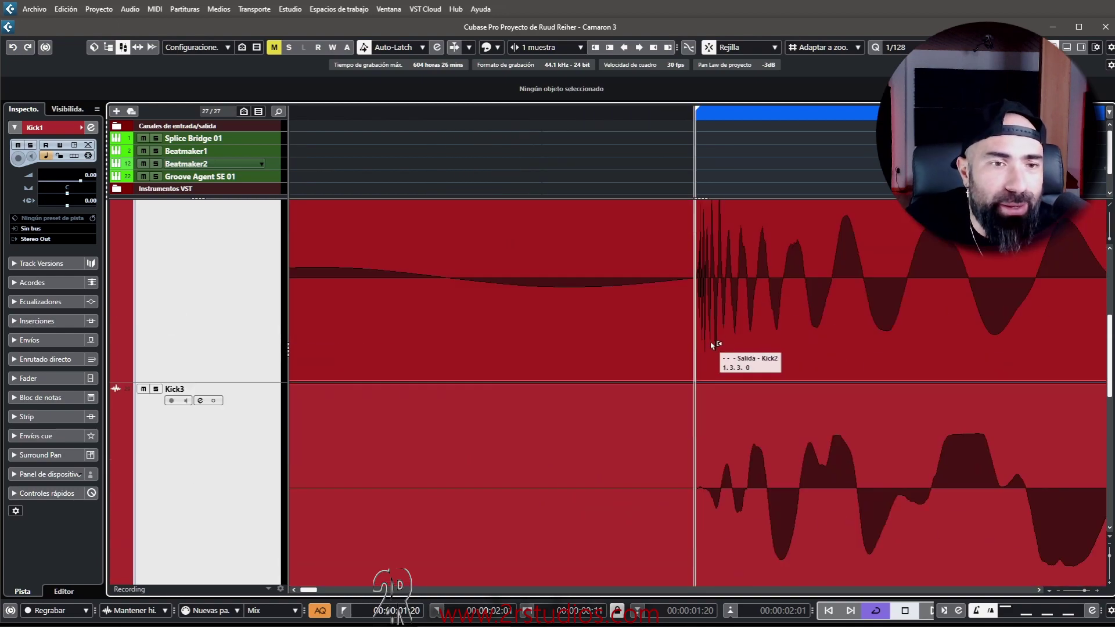
{"action": "scroll", "coordinate": [704, 421], "scroll_direction": "down", "scroll_amount": 2}
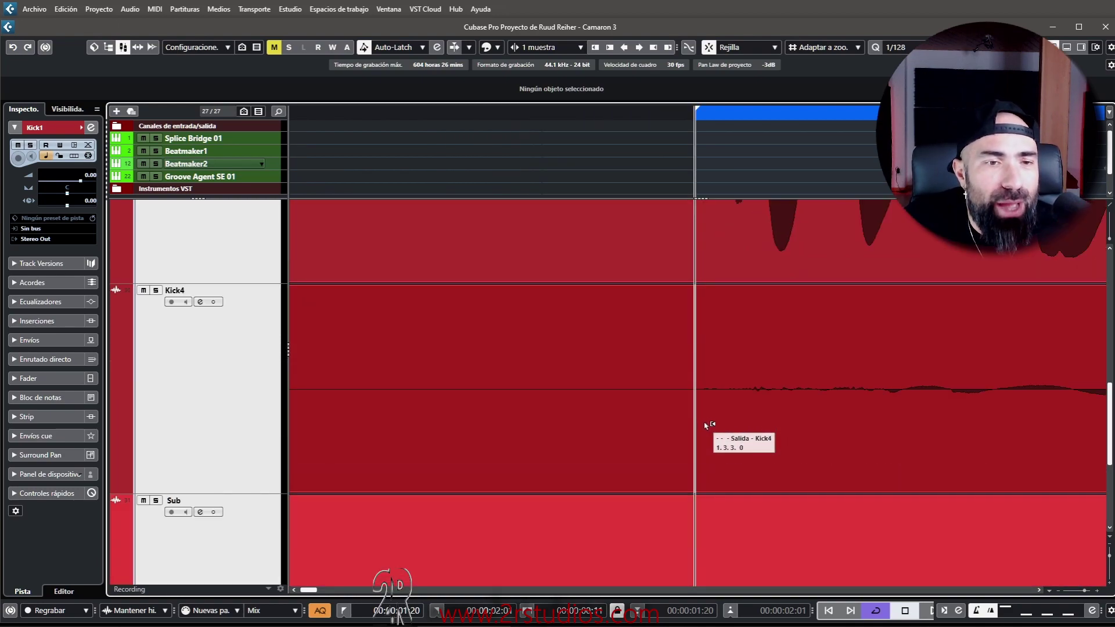
{"action": "scroll", "coordinate": [706, 406], "scroll_direction": "down", "scroll_amount": 2}
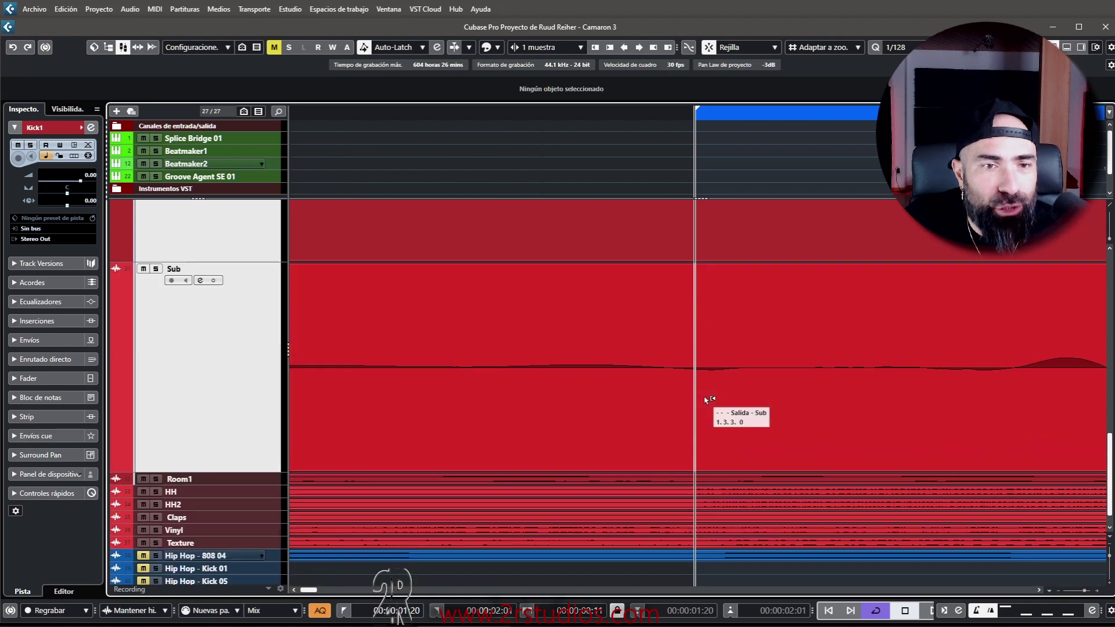
{"action": "scroll", "coordinate": [704, 404], "scroll_direction": "up", "scroll_amount": 1}
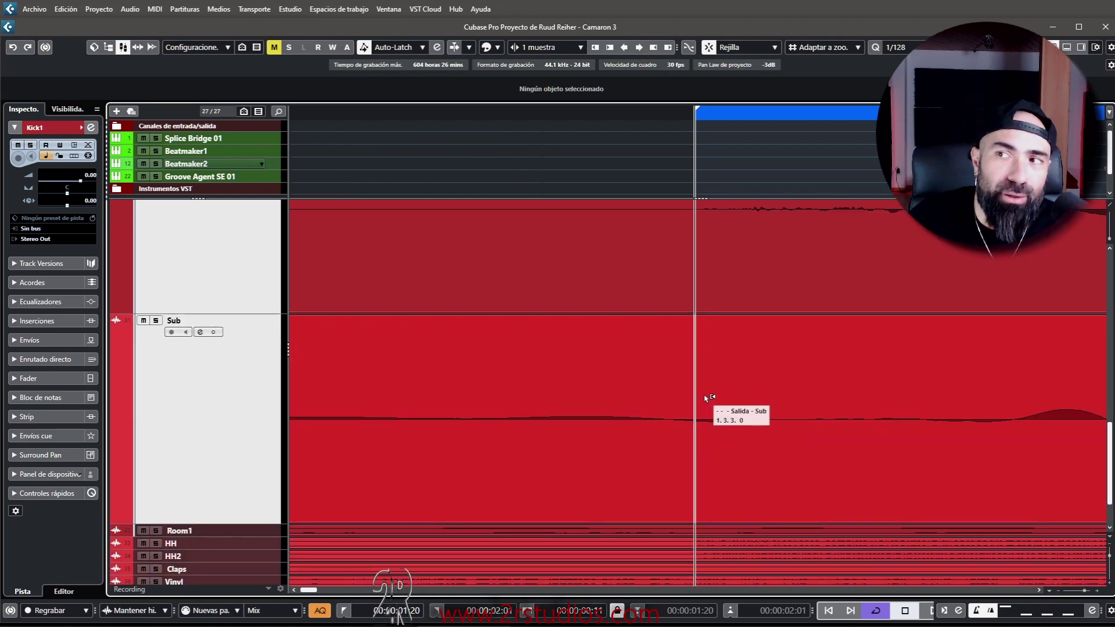
{"action": "left_click", "coordinate": [701, 405]}
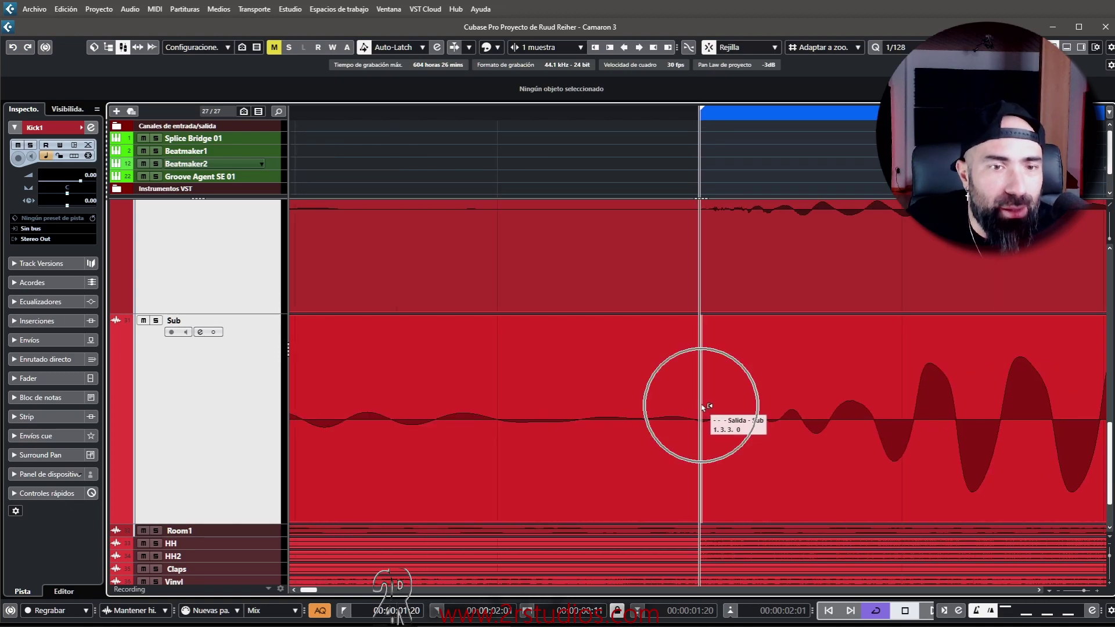
Step: Compare the start of the Sub hit after 1.3.3.0 with the attacks of Kick4, Kick3 and Kick2
{"action": "scroll", "coordinate": [743, 429], "scroll_direction": "up", "scroll_amount": 1}
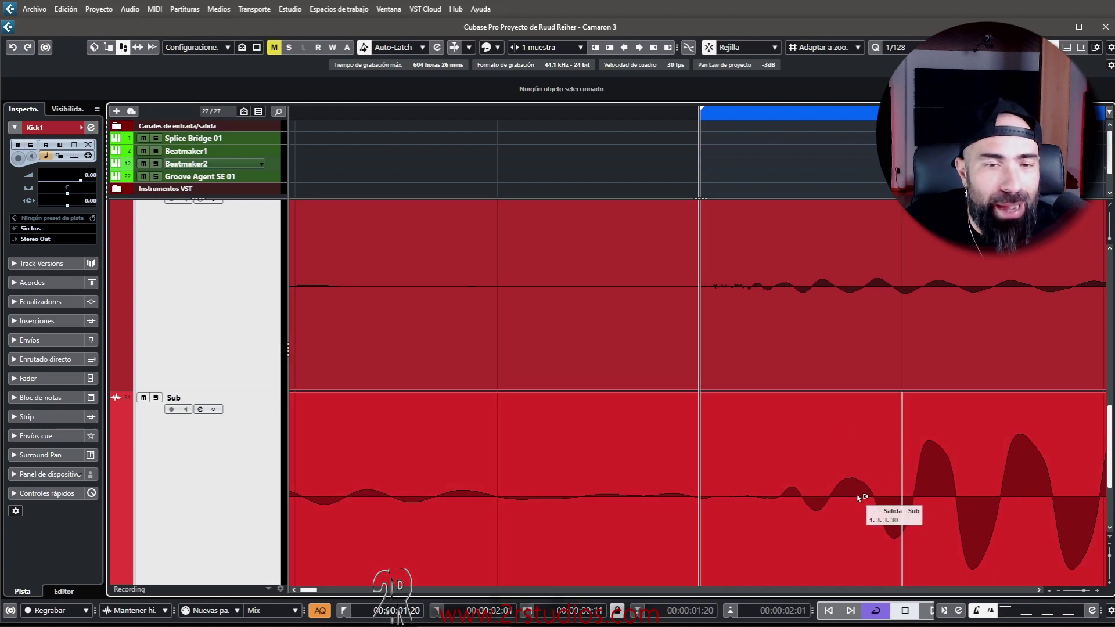
{"action": "scroll", "coordinate": [834, 406], "scroll_direction": "up", "scroll_amount": 3}
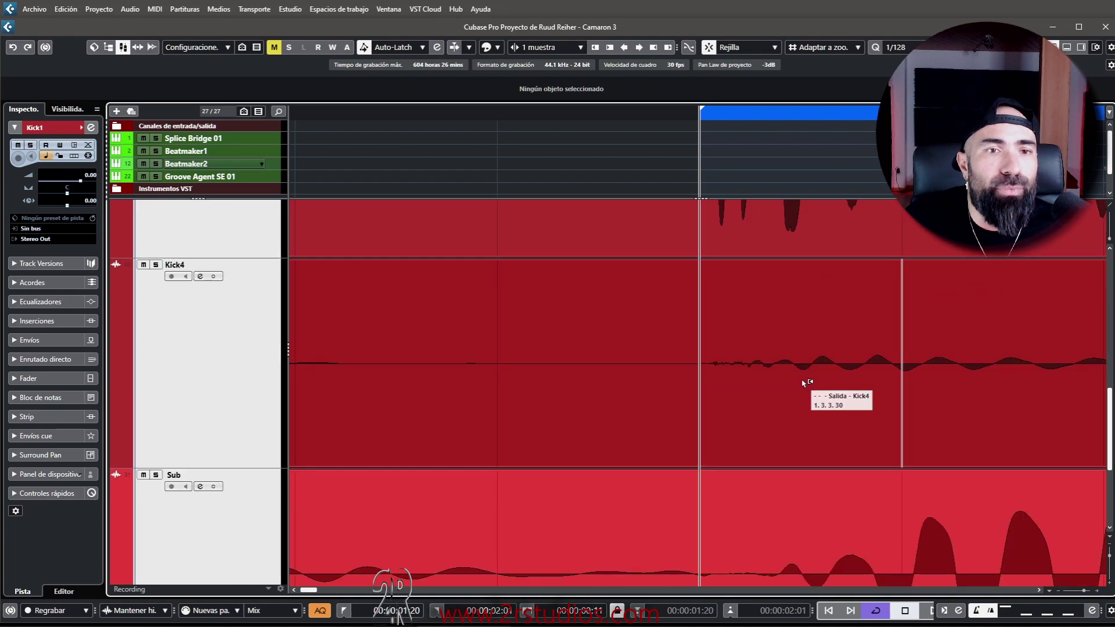
{"action": "scroll", "coordinate": [804, 383], "scroll_direction": "up", "scroll_amount": 3}
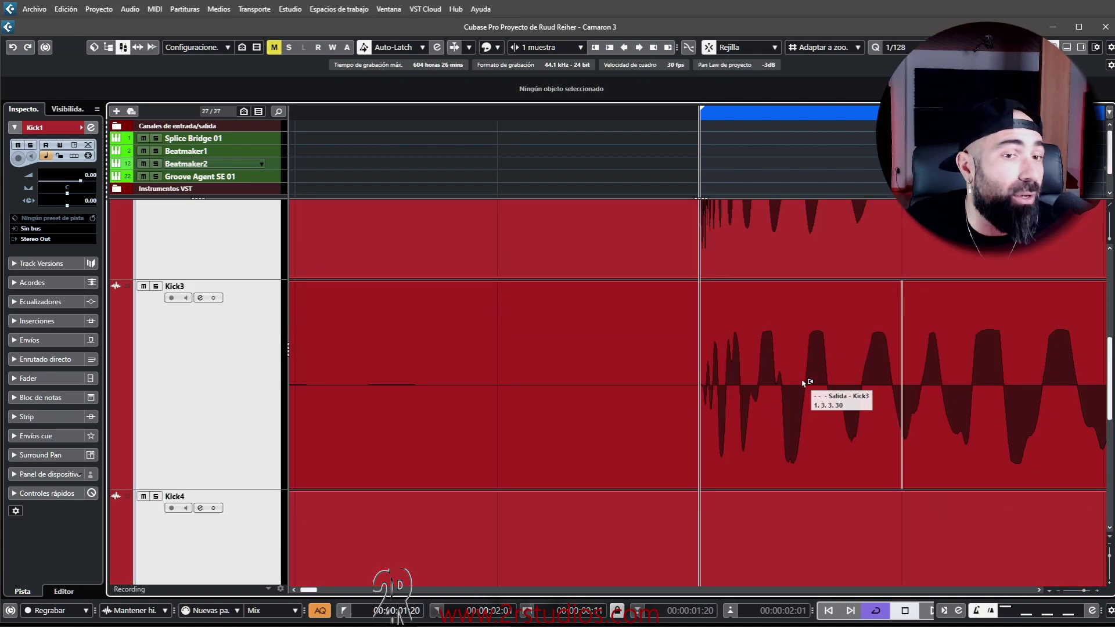
{"action": "scroll", "coordinate": [802, 384], "scroll_direction": "up", "scroll_amount": 1}
{"action": "scroll", "coordinate": [795, 382], "scroll_direction": "down", "scroll_amount": 1}
{"action": "scroll", "coordinate": [801, 384], "scroll_direction": "up", "scroll_amount": 1}
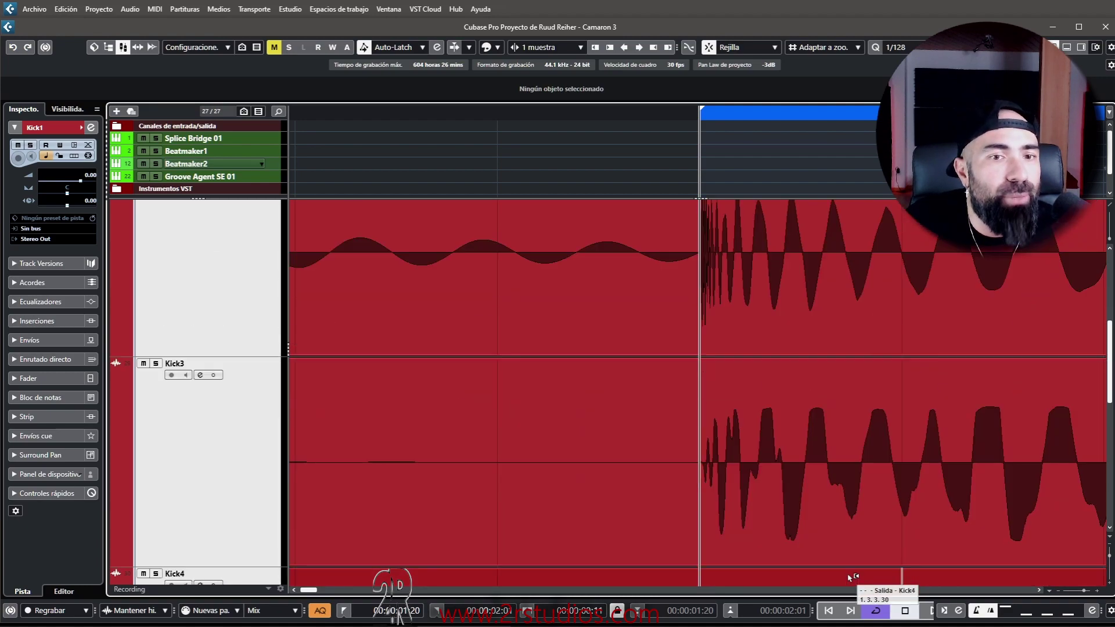
{"action": "scroll", "coordinate": [843, 517], "scroll_direction": "down", "scroll_amount": 1}
{"action": "scroll", "coordinate": [843, 517], "scroll_direction": "down", "scroll_amount": 5}
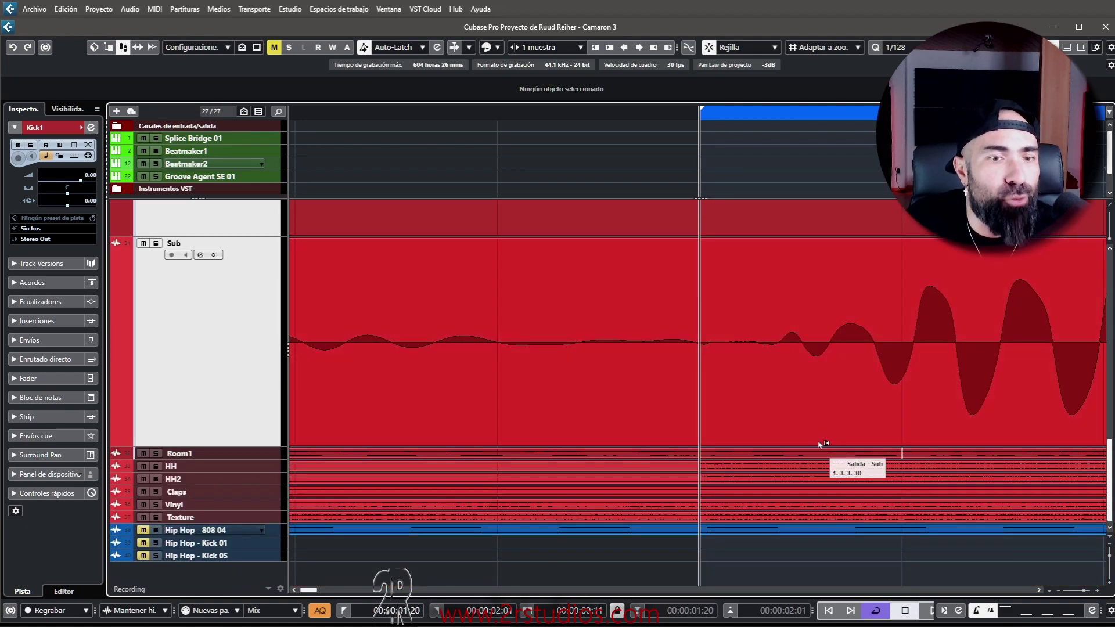
{"action": "scroll", "coordinate": [804, 412], "scroll_direction": "up", "scroll_amount": 1}
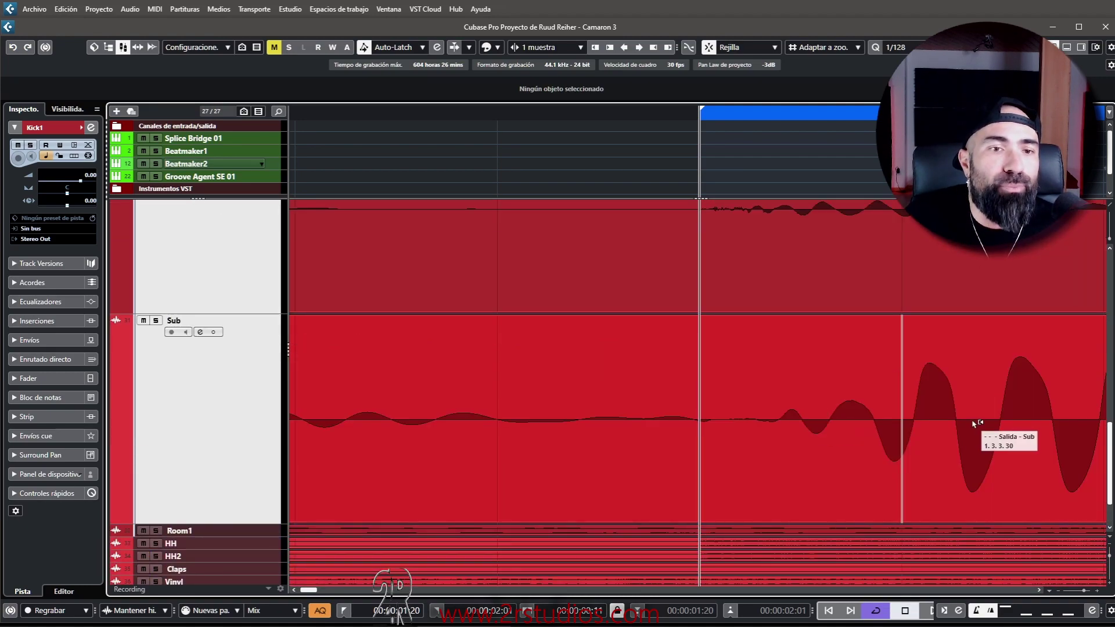
{"action": "scroll", "coordinate": [973, 418], "scroll_direction": "right", "scroll_amount": 3}
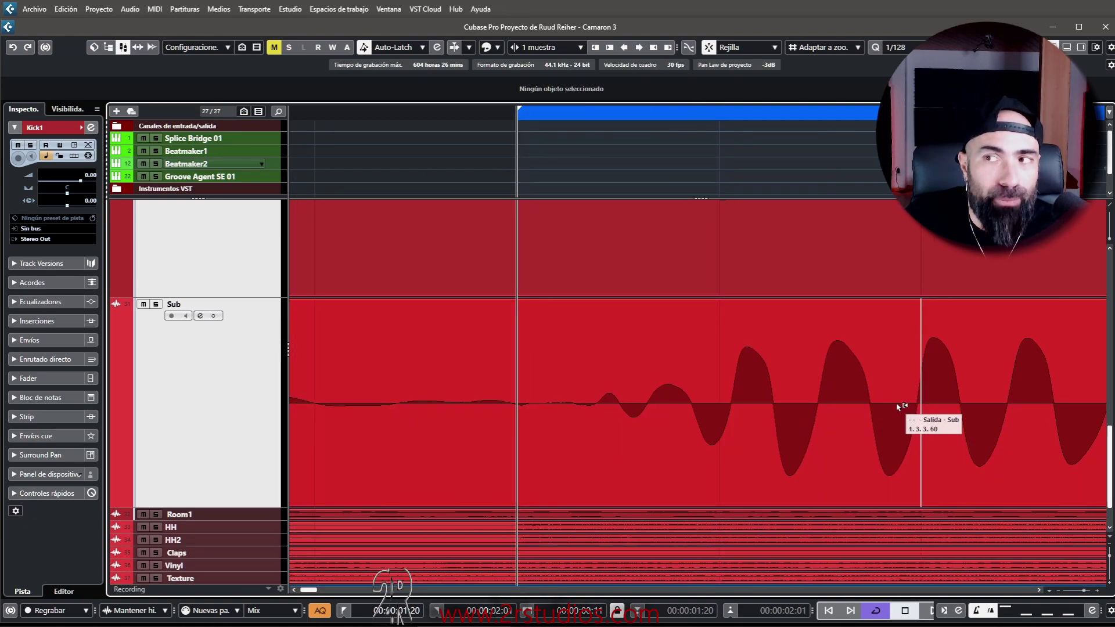
{"action": "scroll", "coordinate": [853, 395], "scroll_direction": "left", "scroll_amount": 2}
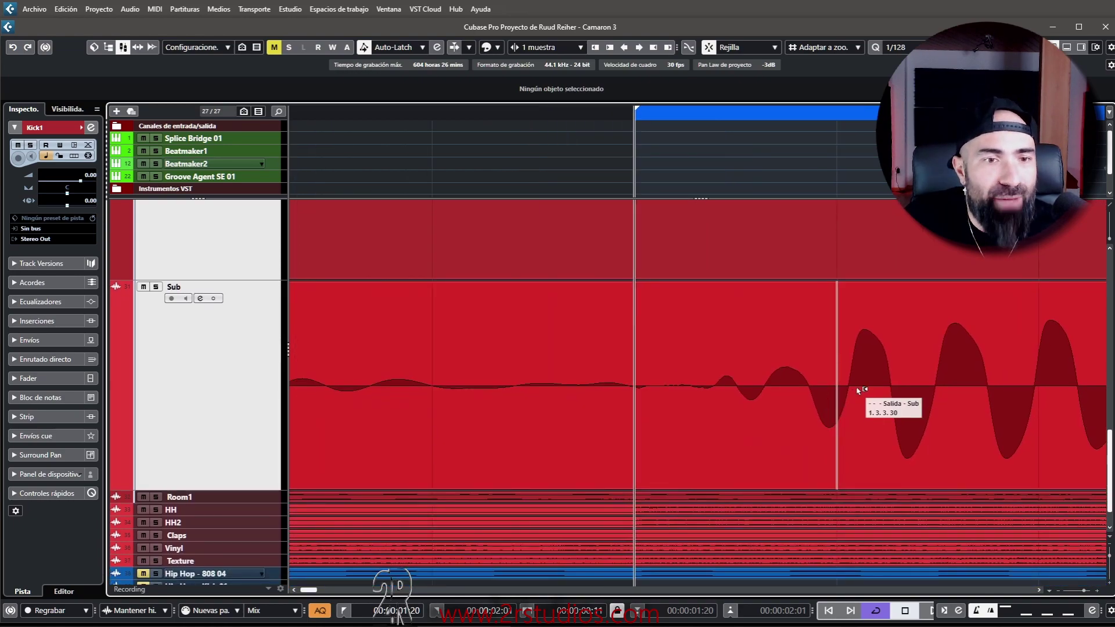
Step: Highlight the range from 1.3.3.0 to 1.3.3.8 on the Sub track to check the gap before its attack
{"action": "left_click", "coordinate": [644, 393]}
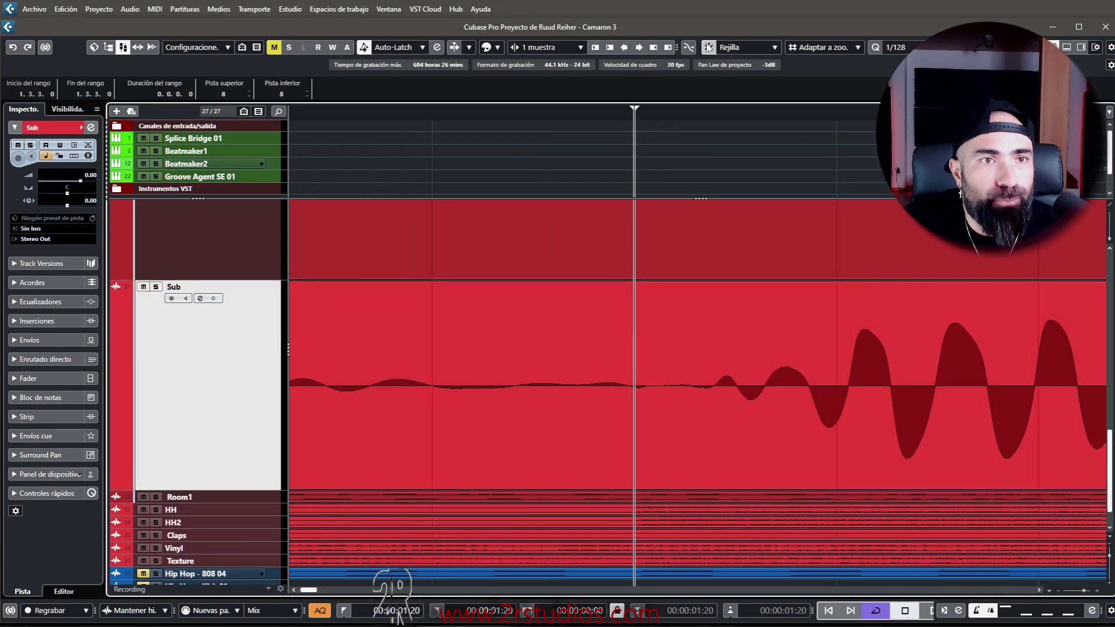
{"action": "left_click_drag", "start_coordinate": [636, 375], "coordinate": [692, 371]}
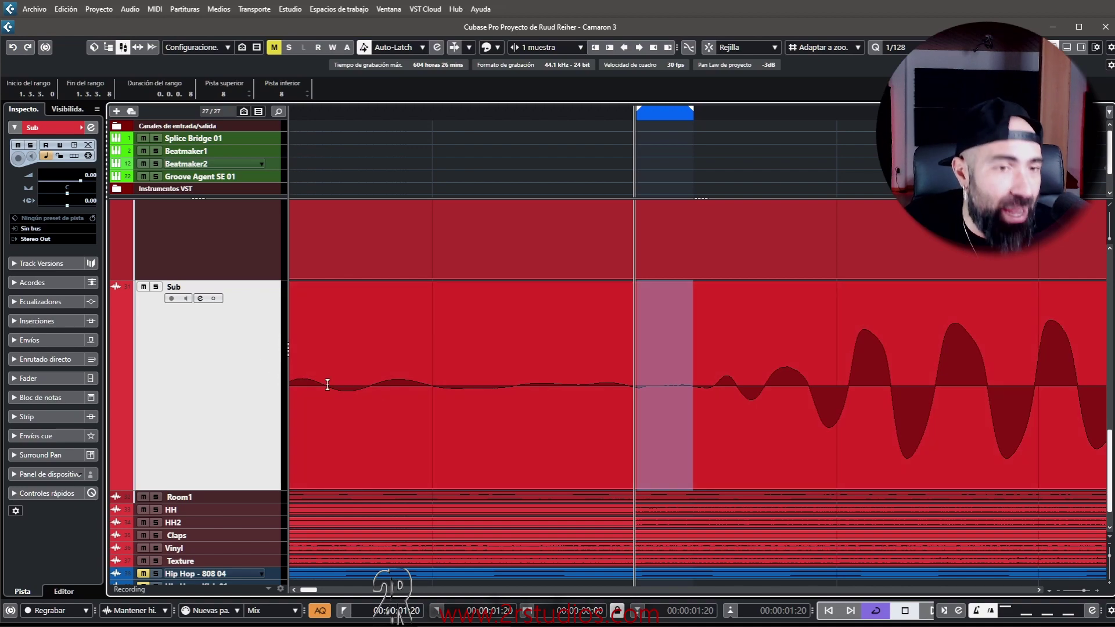
{"action": "scroll", "coordinate": [707, 338], "scroll_direction": "down", "scroll_amount": 5}
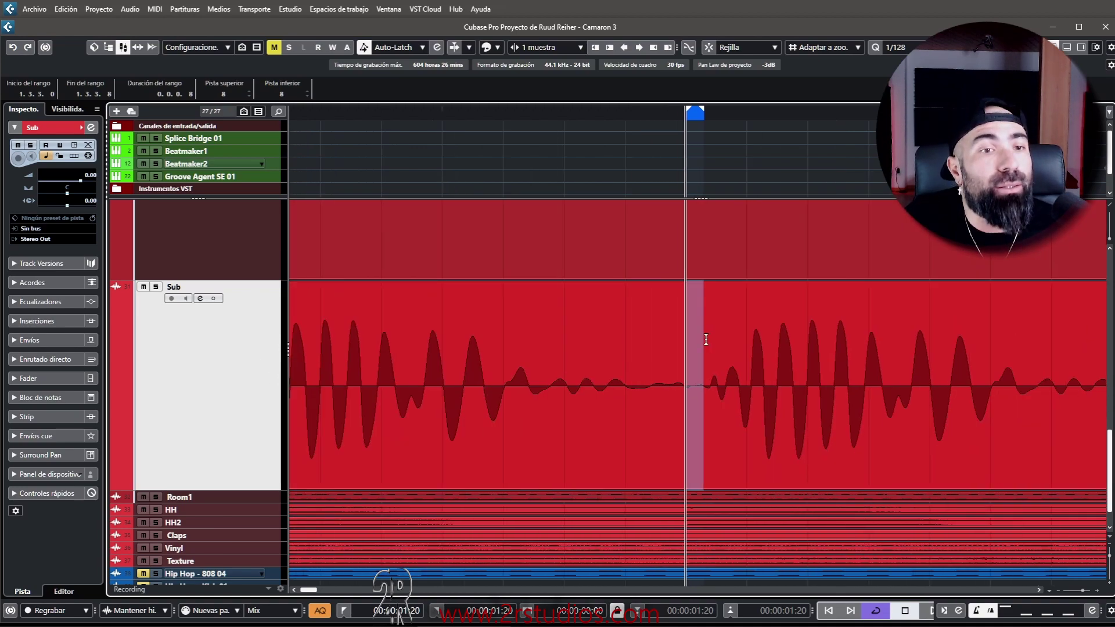
{"action": "scroll", "coordinate": [707, 338], "scroll_direction": "up", "scroll_amount": 5}
{"action": "left_click", "coordinate": [717, 425]}
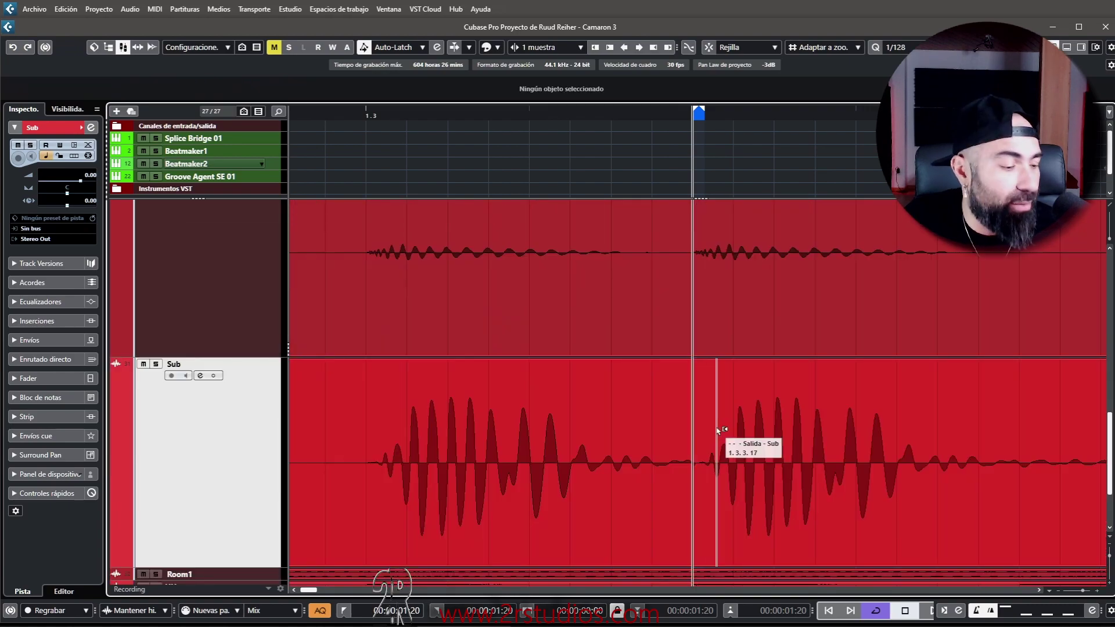
Step: Select the Kick1 hit as a range from 1.3.3.0 to 1.4.1.56
{"action": "scroll", "coordinate": [718, 407], "scroll_direction": "up", "scroll_amount": 2}
{"action": "scroll", "coordinate": [719, 372], "scroll_direction": "up", "scroll_amount": 5}
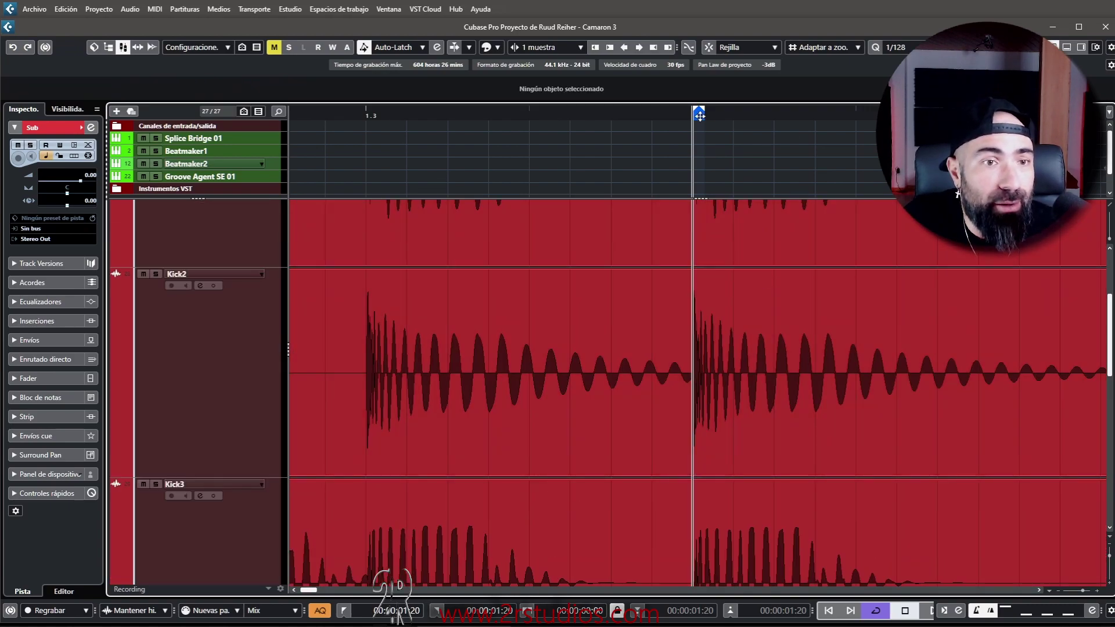
{"action": "scroll", "coordinate": [701, 269], "scroll_direction": "up", "scroll_amount": 3}
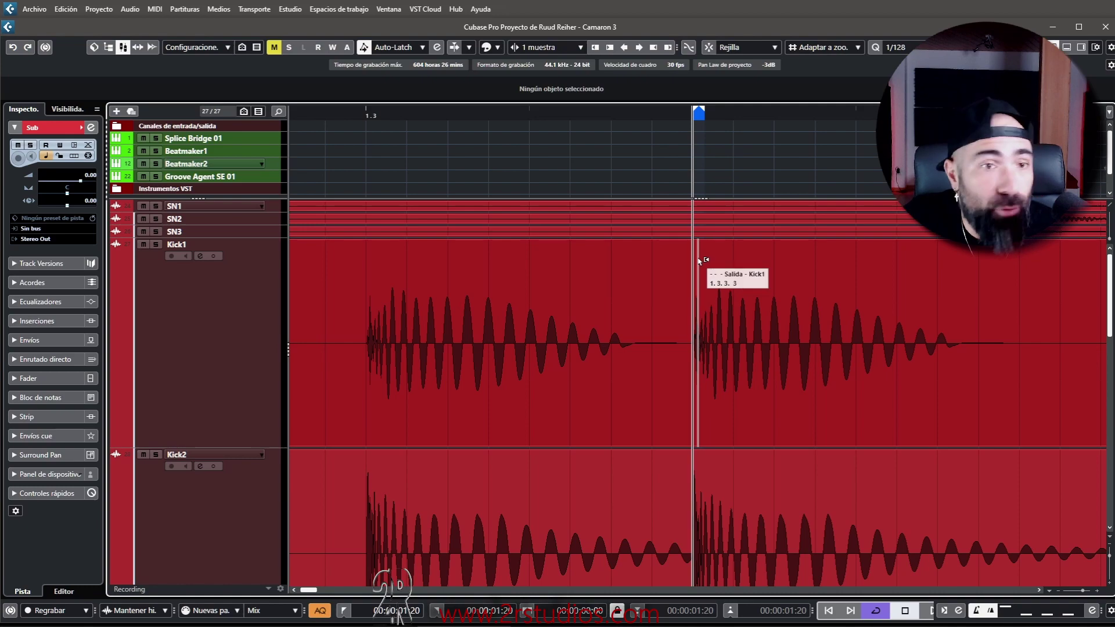
{"action": "left_click_drag", "start_coordinate": [694, 266], "coordinate": [1095, 266]}
{"action": "left_click", "coordinate": [254, 245]}
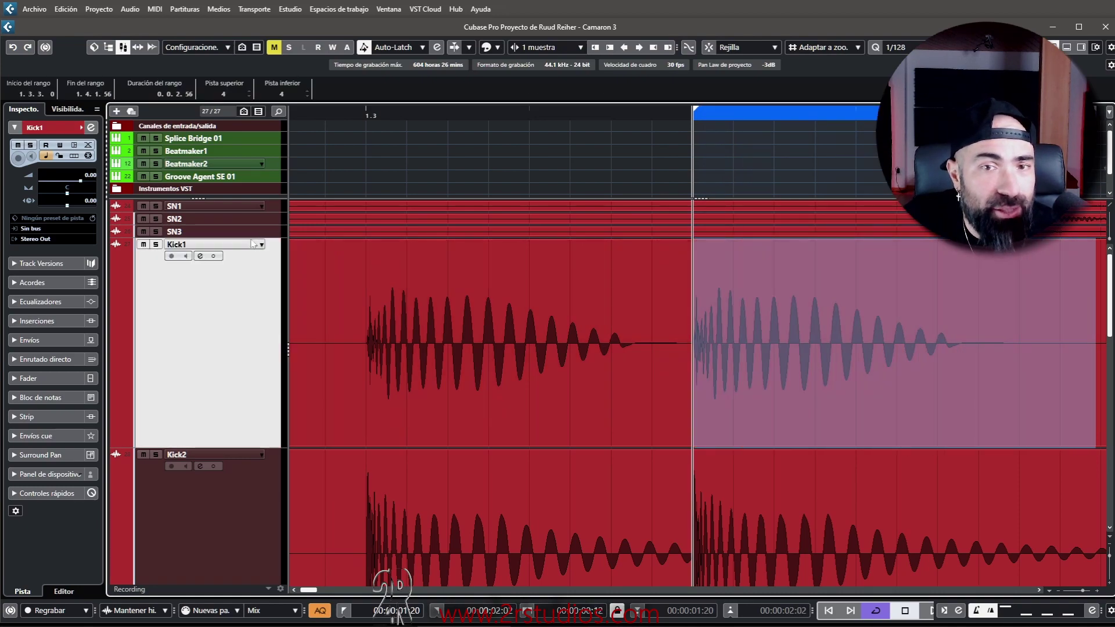
Step: Solo the Kick1 track and audition the selected hit
{"action": "left_click", "coordinate": [155, 245]}
{"action": "key", "text": "space"}
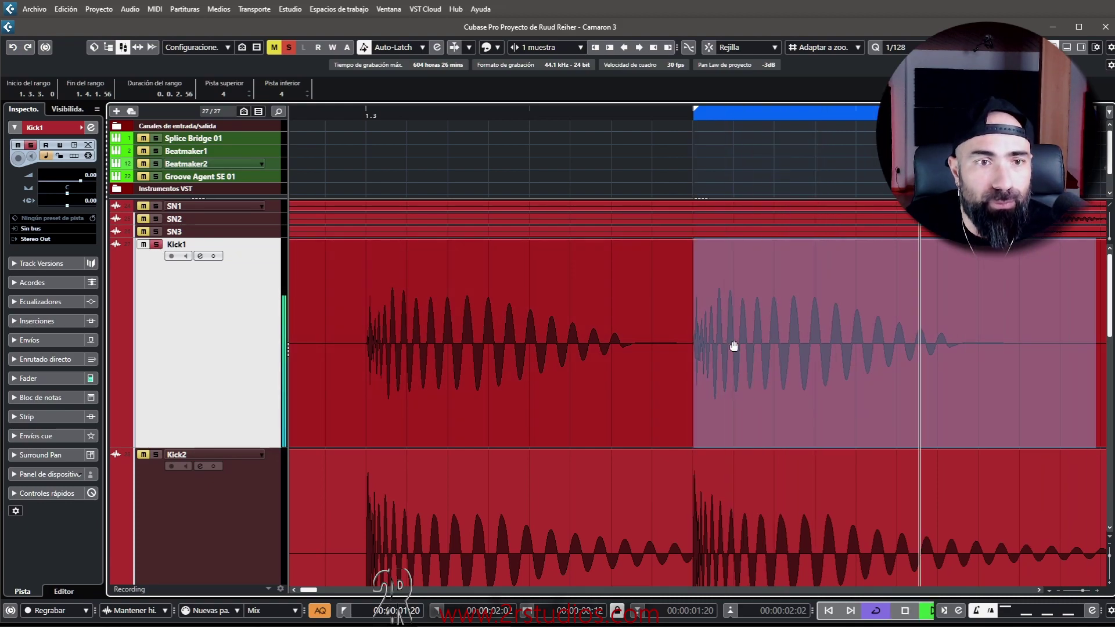
{"action": "key", "text": "space"}
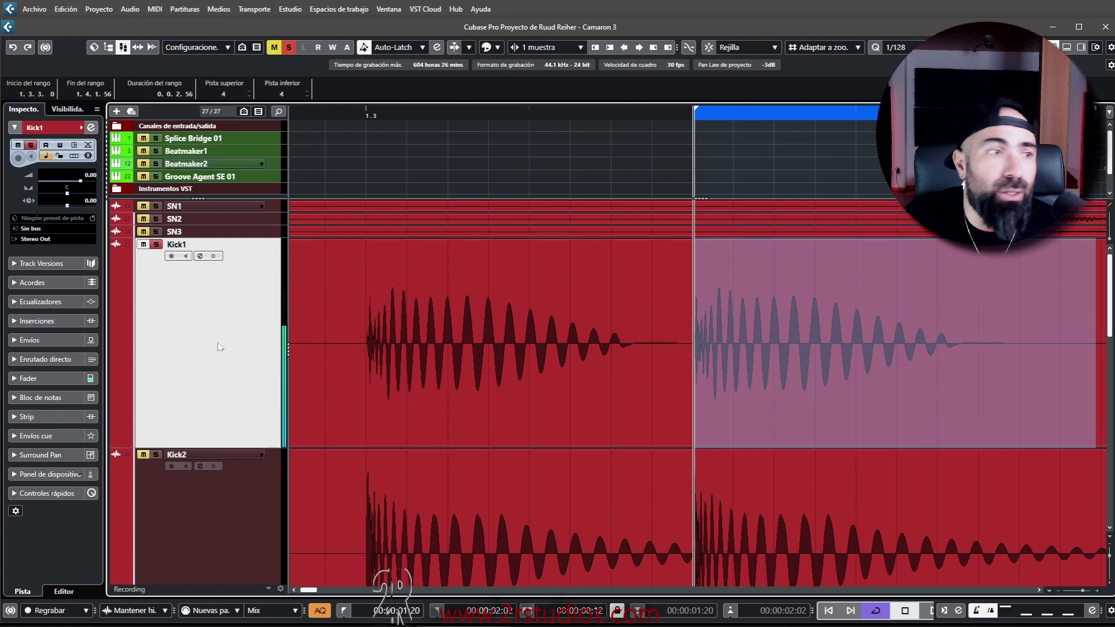
{"action": "scroll", "coordinate": [173, 353], "scroll_direction": "down", "scroll_amount": 3}
{"action": "scroll", "coordinate": [191, 419], "scroll_direction": "down", "scroll_amount": 5}
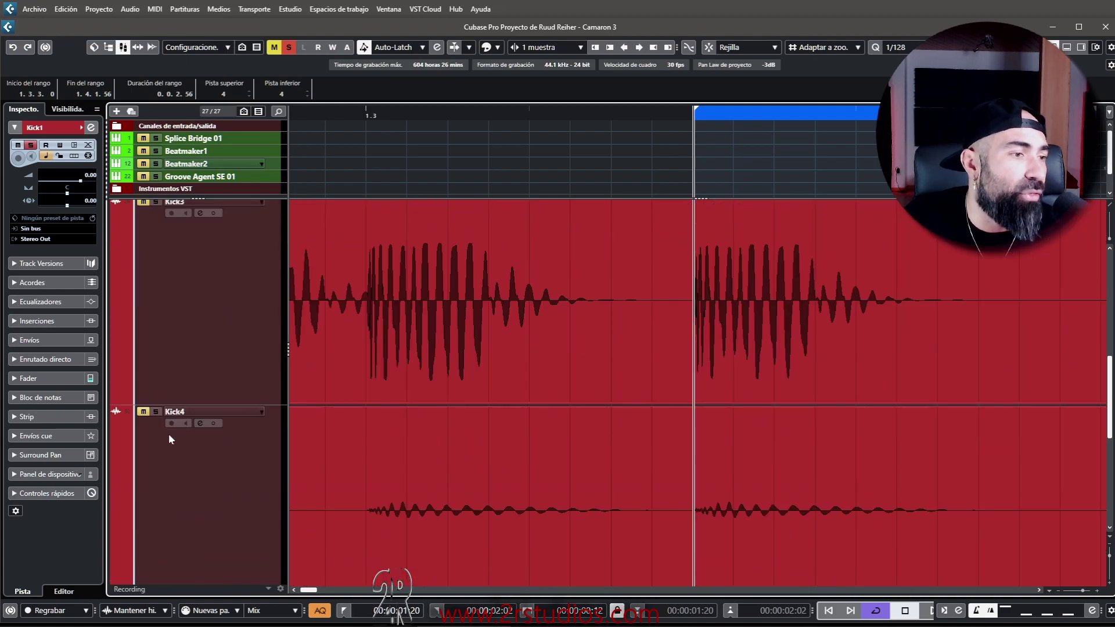
{"action": "scroll", "coordinate": [169, 435], "scroll_direction": "up", "scroll_amount": 6}
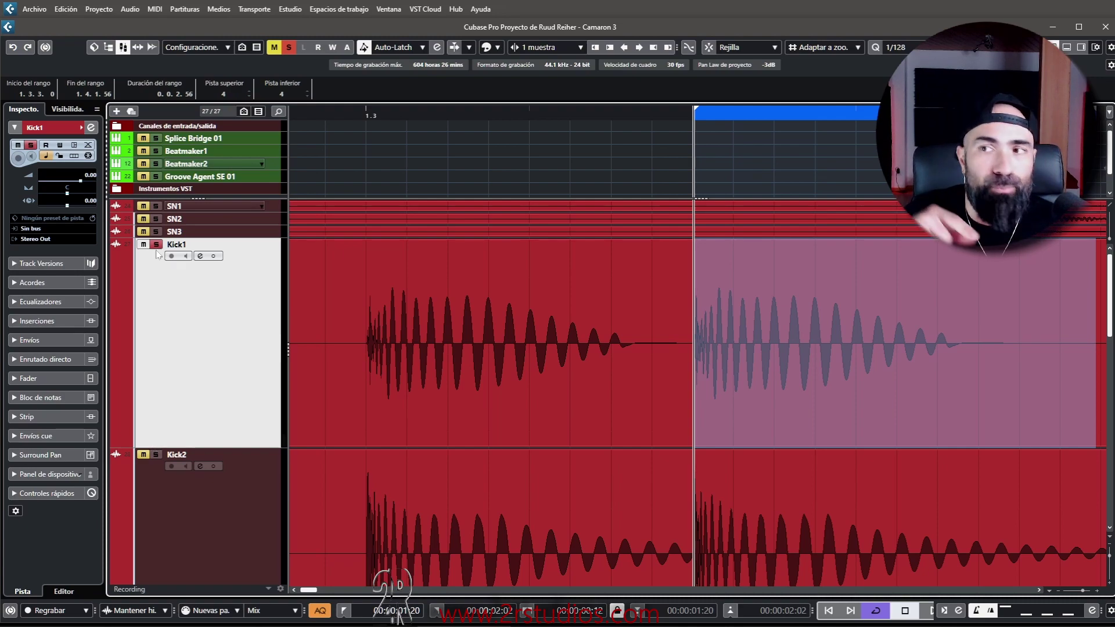
{"action": "scroll", "coordinate": [169, 273], "scroll_direction": "down", "scroll_amount": 5}
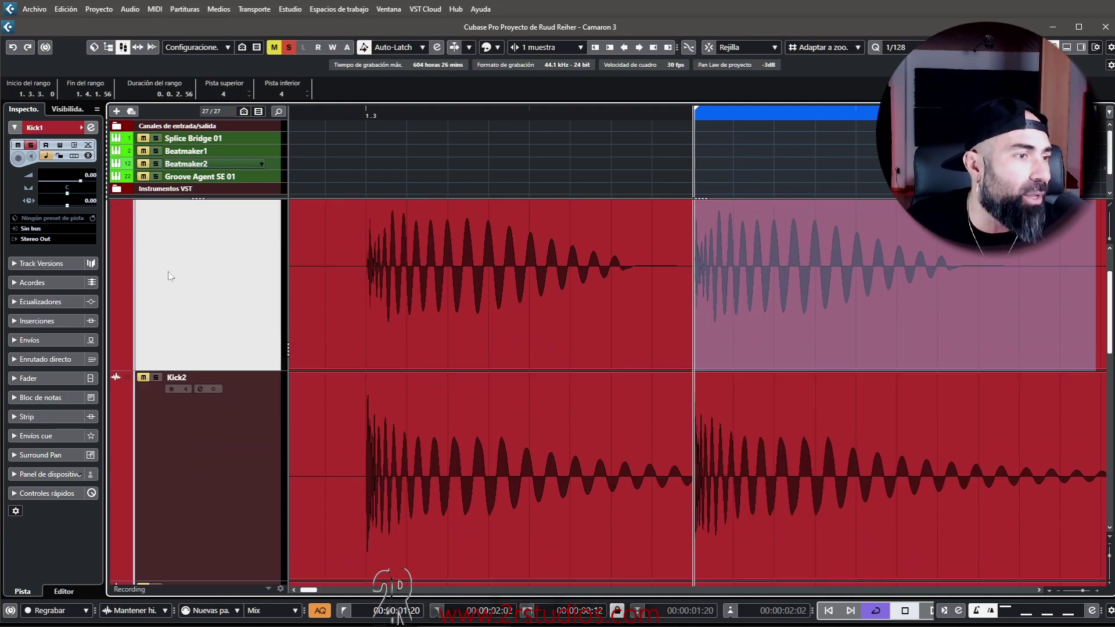
{"action": "scroll", "coordinate": [200, 383], "scroll_direction": "up", "scroll_amount": 5}
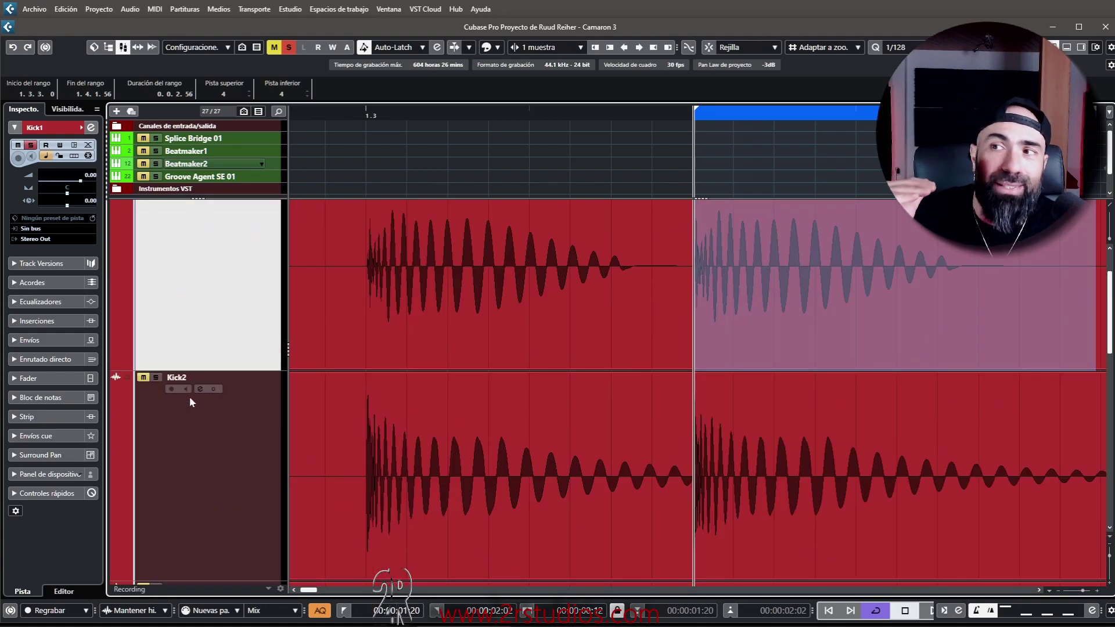
{"action": "scroll", "coordinate": [152, 386], "scroll_direction": "up", "scroll_amount": 2}
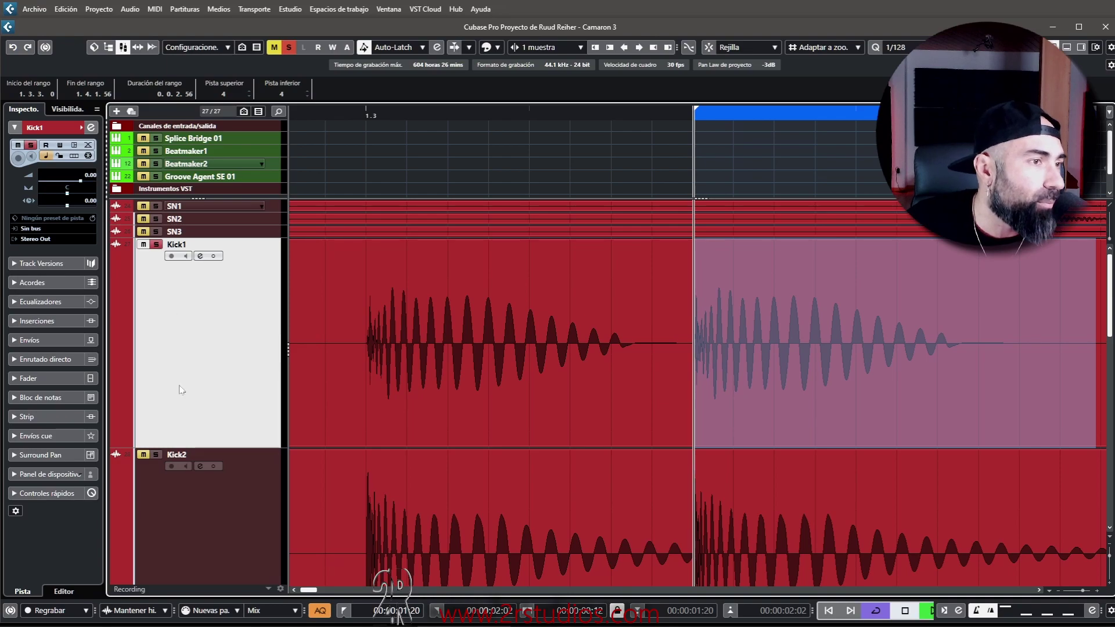
Step: Audition the hit on Kick2, Kick3, Kick4 and Sub by soloing each track exclusively in turn during looped playback
{"action": "scroll", "coordinate": [169, 401], "scroll_direction": "down", "scroll_amount": 2}
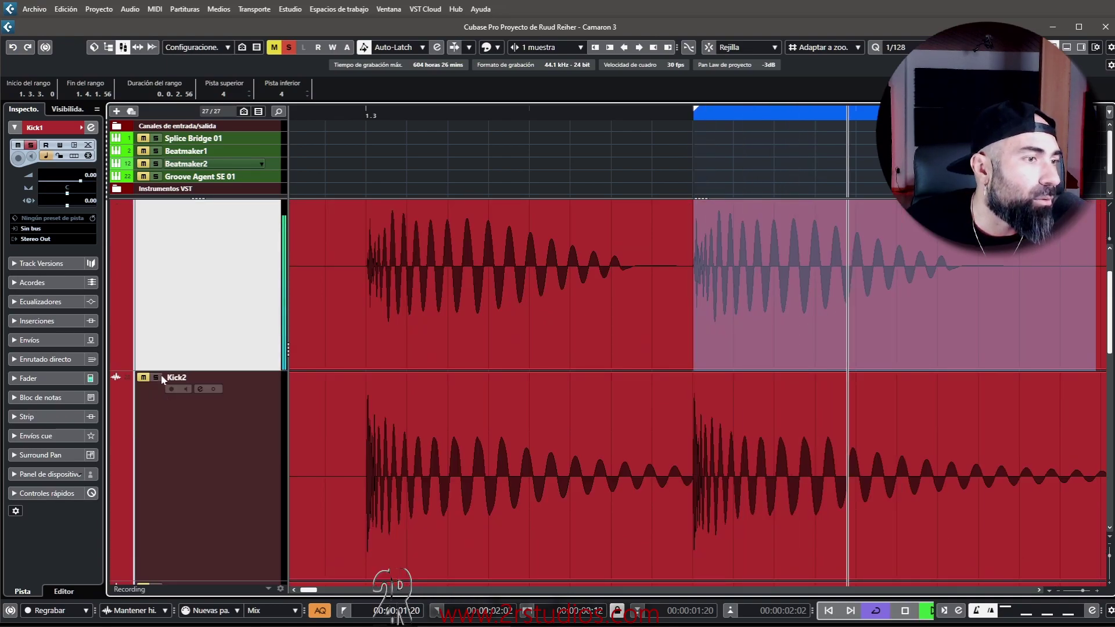
{"action": "scroll", "coordinate": [161, 374], "scroll_direction": "down", "scroll_amount": 2}
{"action": "scroll", "coordinate": [156, 342], "scroll_direction": "up", "scroll_amount": 2}
{"action": "left_click", "coordinate": [159, 377], "text": "ctrl"}
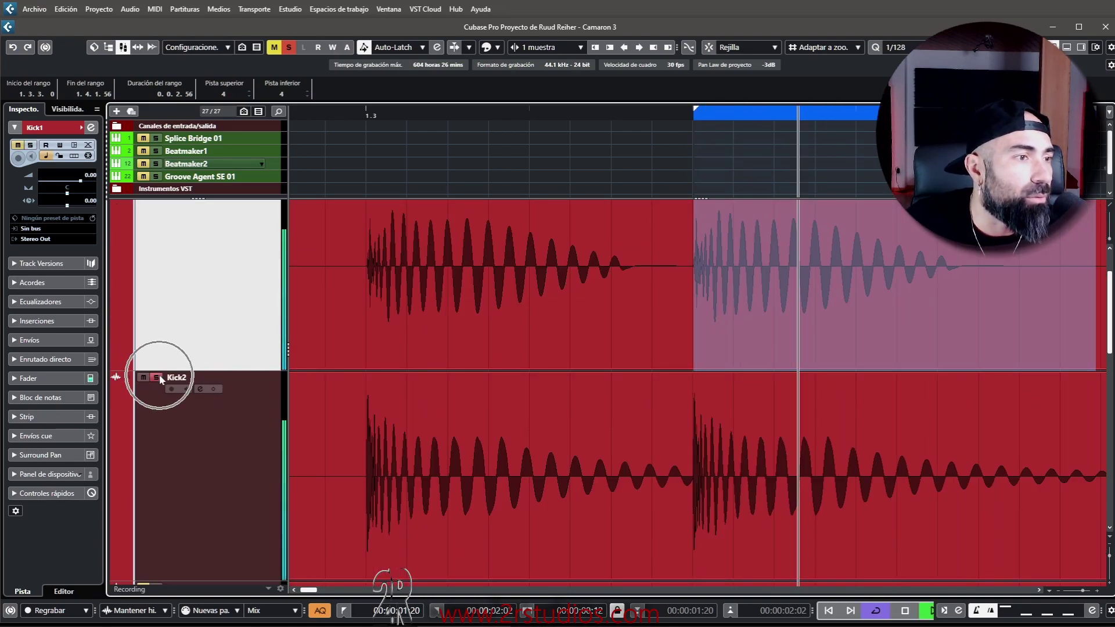
{"action": "scroll", "coordinate": [159, 374], "scroll_direction": "down", "scroll_amount": 1}
{"action": "scroll", "coordinate": [160, 376], "scroll_direction": "down", "scroll_amount": 1}
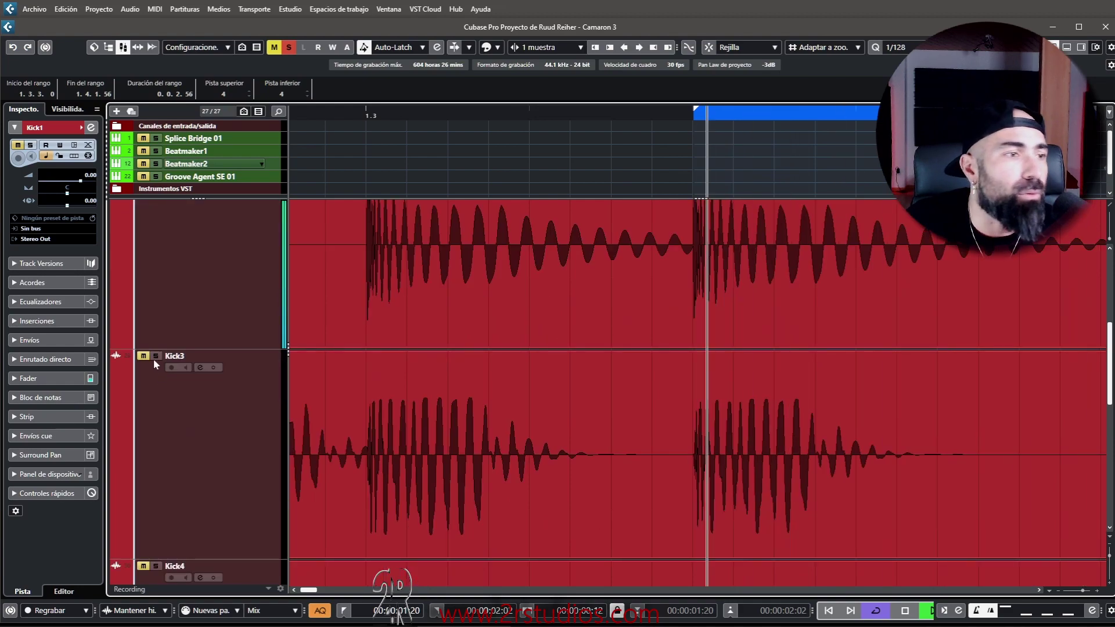
{"action": "scroll", "coordinate": [155, 360], "scroll_direction": "down", "scroll_amount": 1}
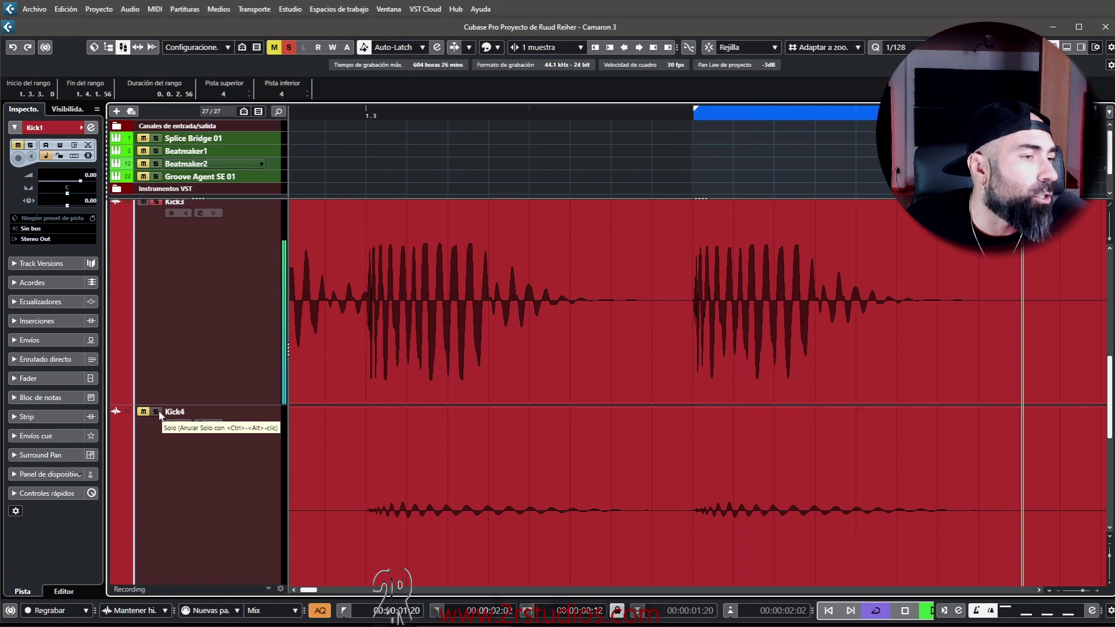
{"action": "scroll", "coordinate": [159, 410], "scroll_direction": "down", "scroll_amount": 1}
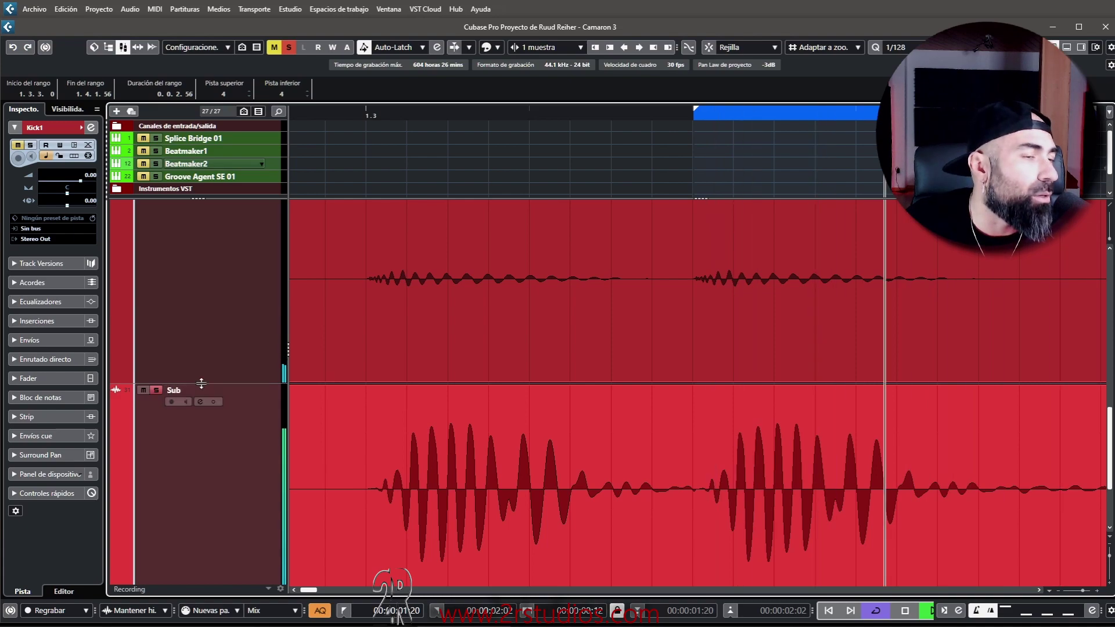
Step: Open the Kick4 channel settings and raise the pre-section input gain to 3.8 dB
{"action": "key", "text": "shift+f"}
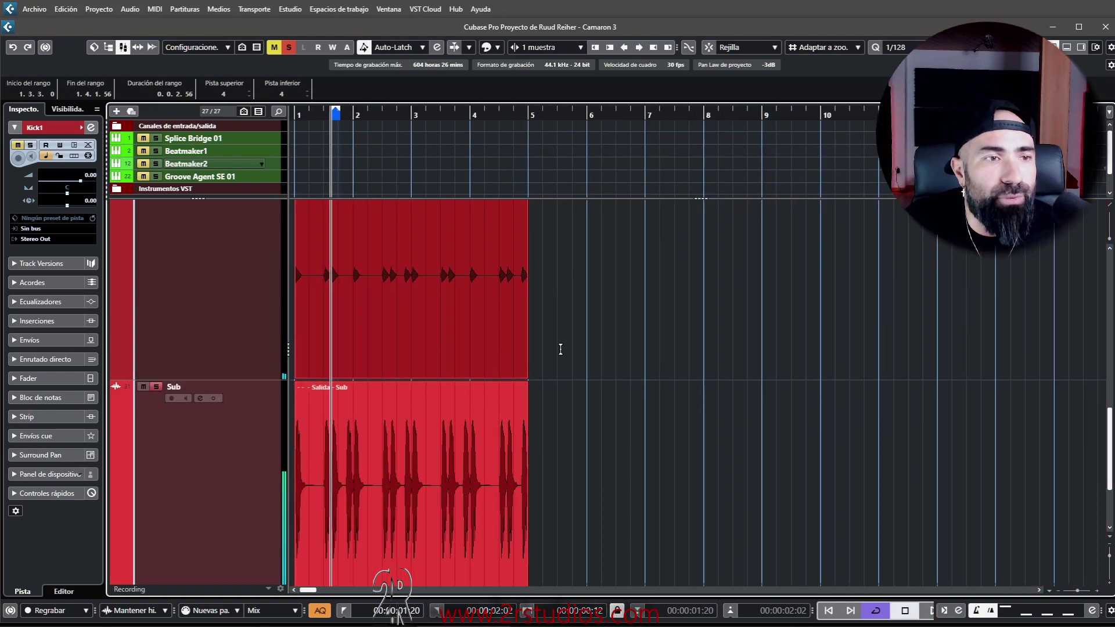
{"action": "scroll", "coordinate": [447, 347], "scroll_direction": "up", "scroll_amount": 5}
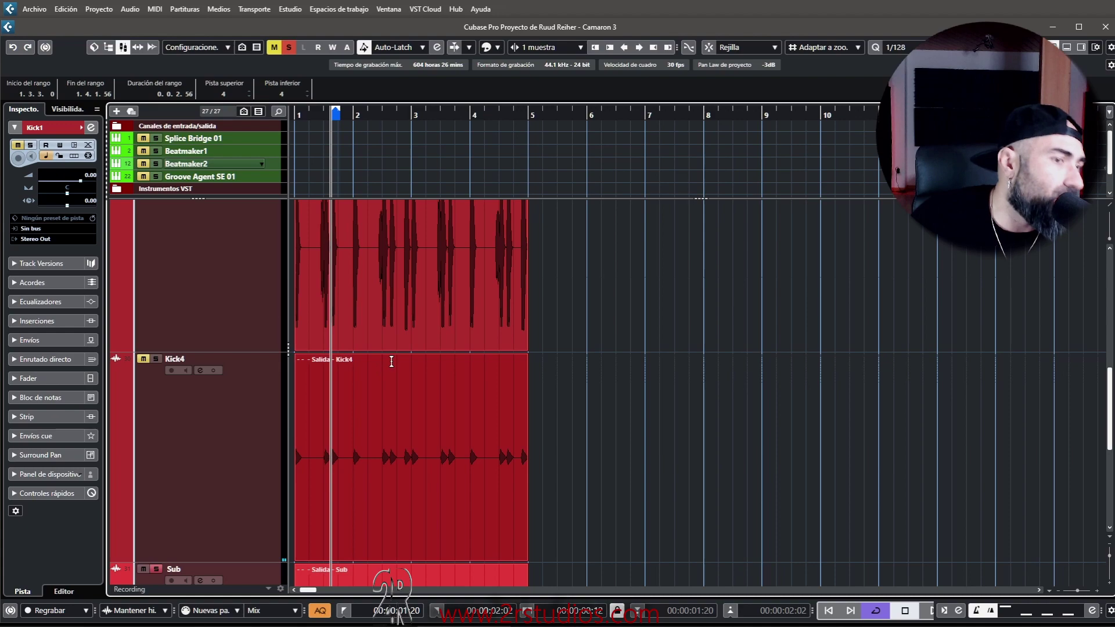
{"action": "scroll", "coordinate": [393, 431], "scroll_direction": "up", "scroll_amount": 2}
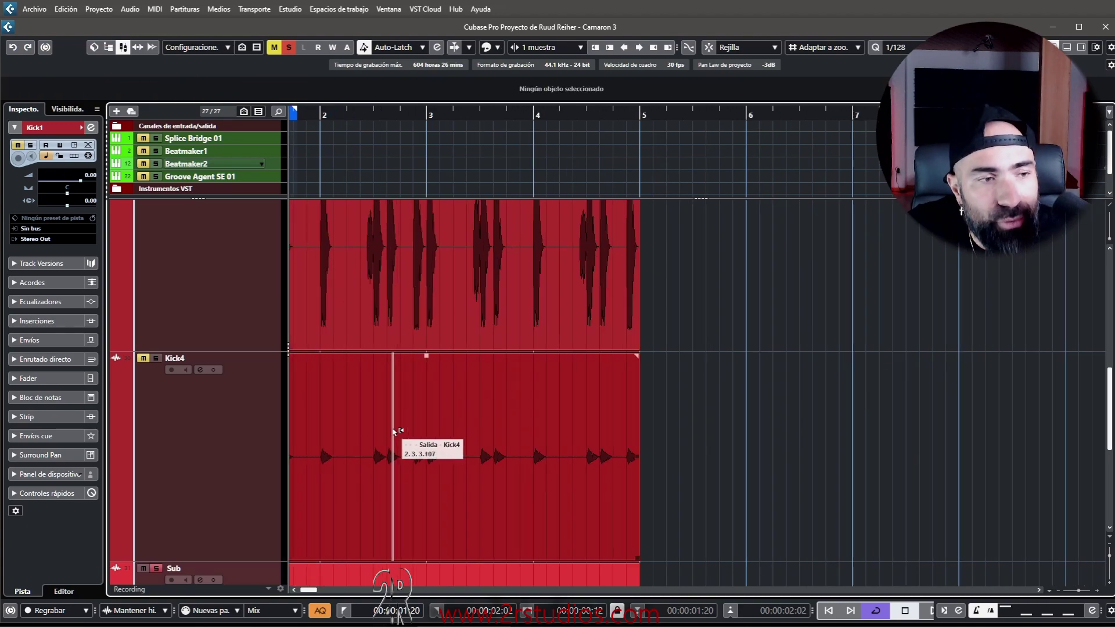
{"action": "scroll", "coordinate": [393, 431], "scroll_direction": "up", "scroll_amount": 1}
{"action": "left_click_drag", "start_coordinate": [443, 353], "coordinate": [599, 99]}
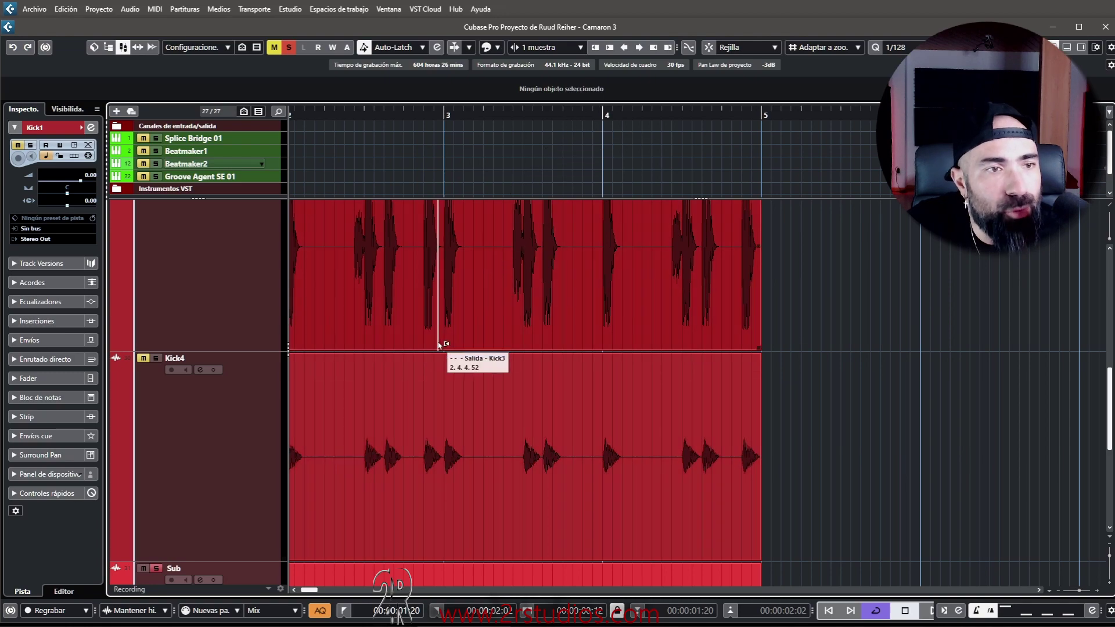
{"action": "left_click_drag", "start_coordinate": [443, 355], "coordinate": [471, 279]}
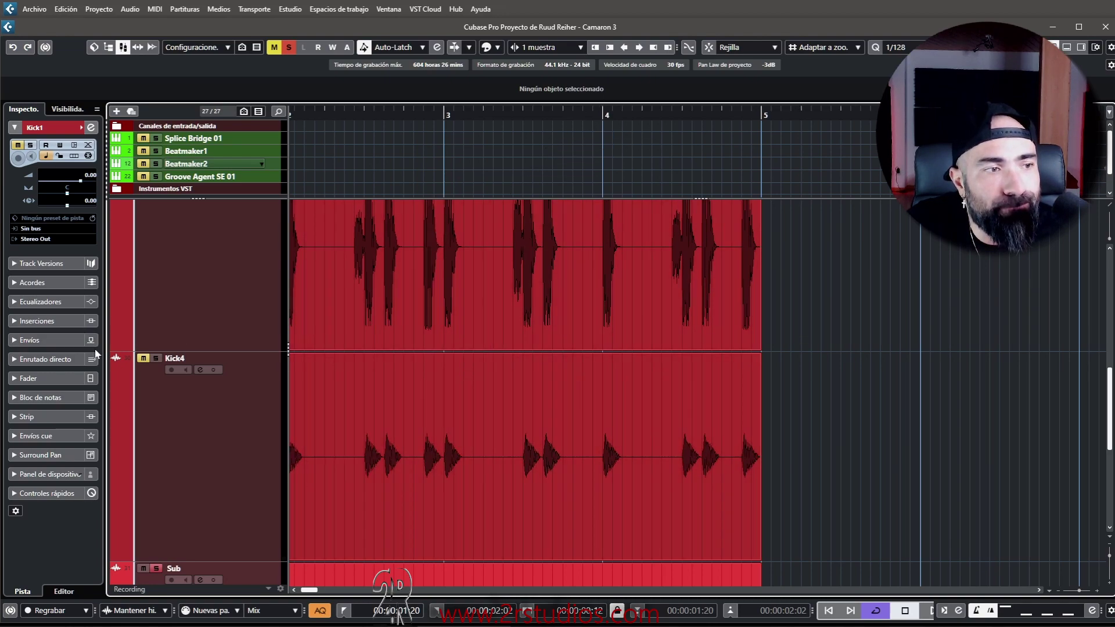
{"action": "left_click", "coordinate": [200, 370]}
{"action": "scroll", "coordinate": [572, 381], "scroll_direction": "up", "scroll_amount": 2}
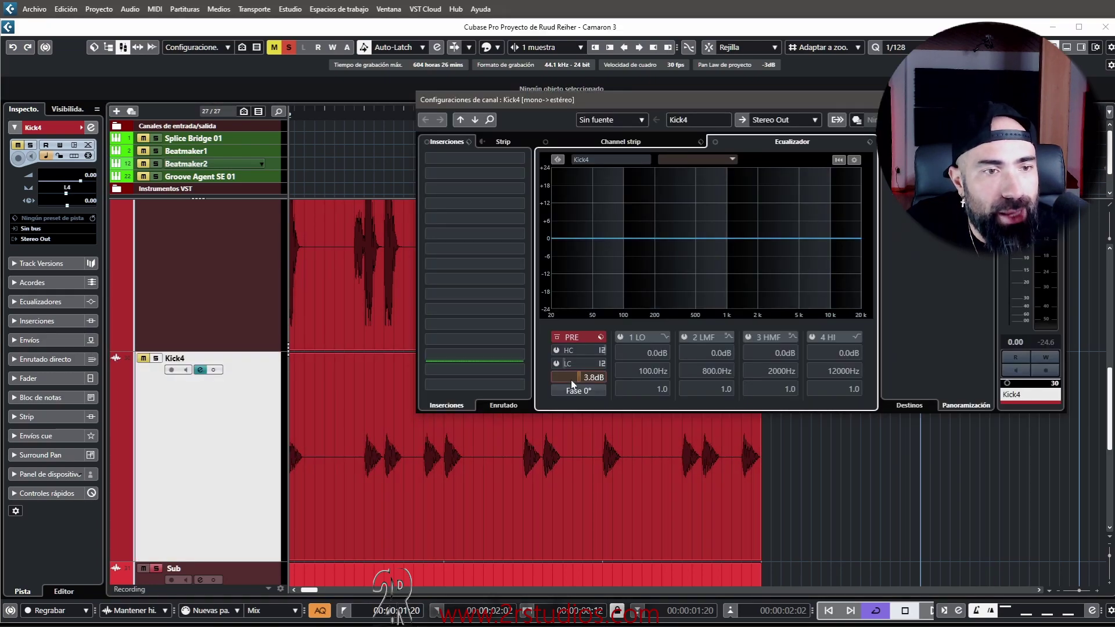
Step: Solo Kick4 and raise its pre-gain to 9.6 dB during looped playback
{"action": "left_click", "coordinate": [156, 358]}
{"action": "key", "text": "space"}
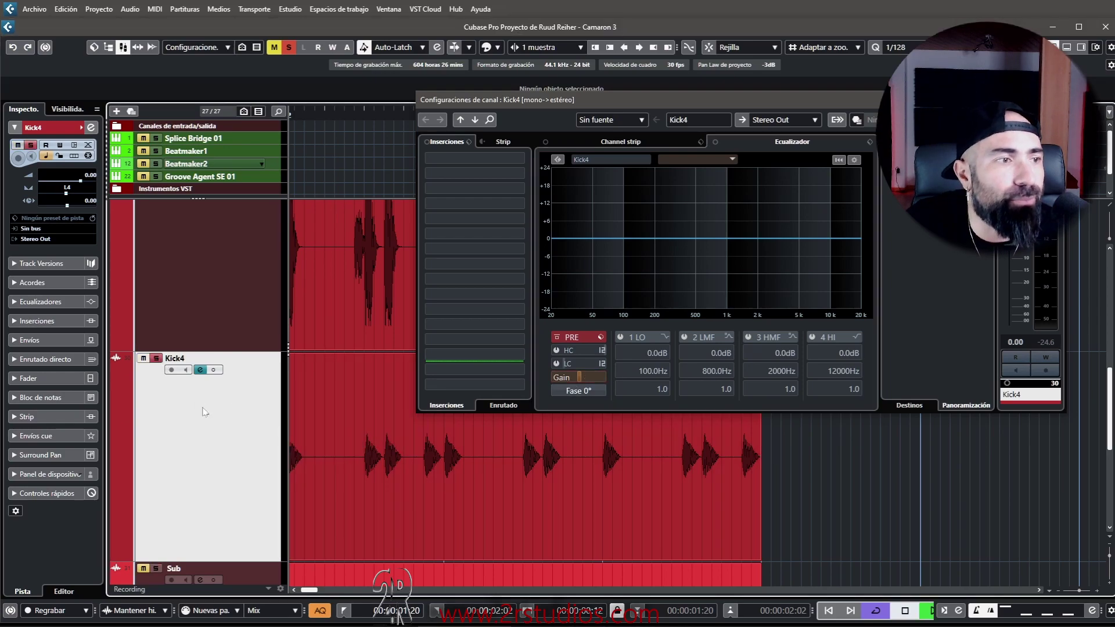
{"action": "scroll", "coordinate": [565, 376], "scroll_direction": "up", "scroll_amount": 6}
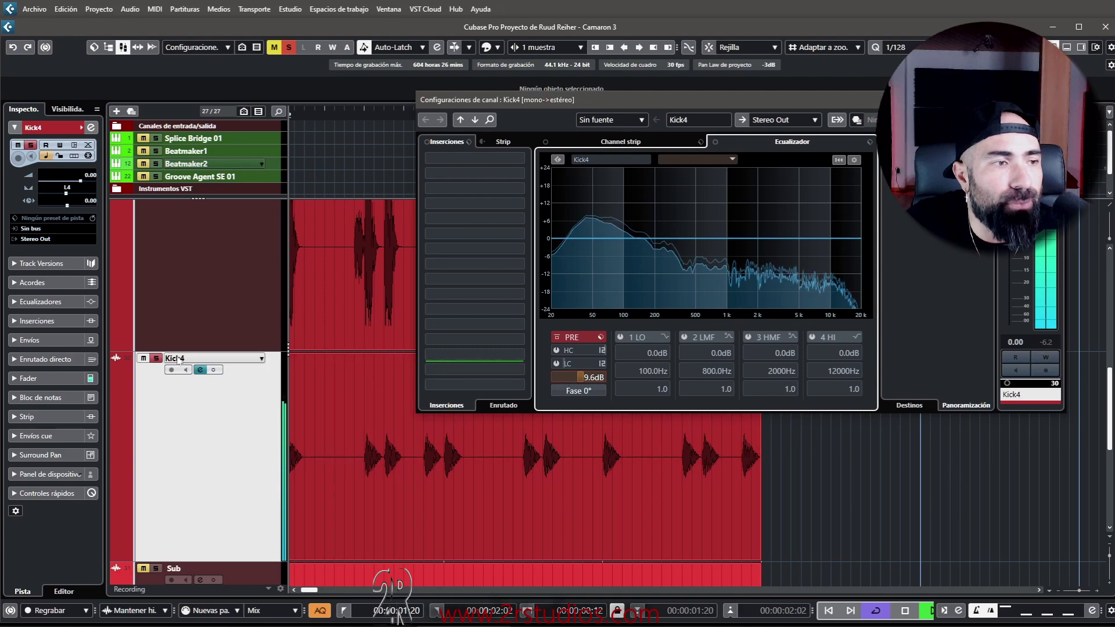
Step: Audition Kick3 in exclusive solo for comparison with Kick4, then stop playback and close the channel settings
{"action": "scroll", "coordinate": [173, 319], "scroll_direction": "up", "scroll_amount": 3}
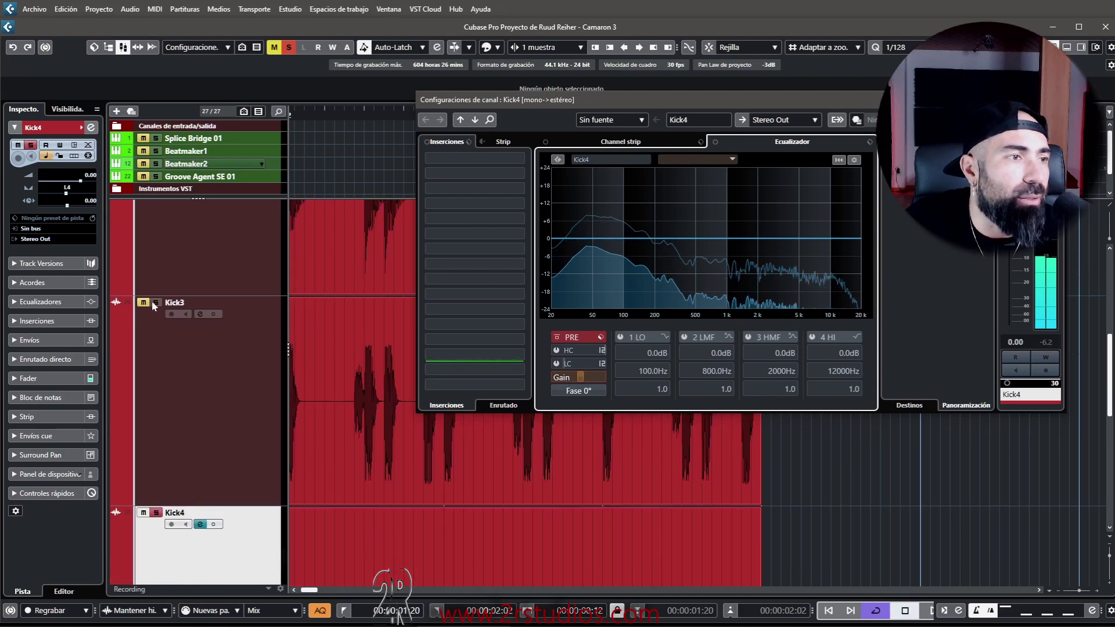
{"action": "left_click", "coordinate": [155, 302], "text": "ctrl"}
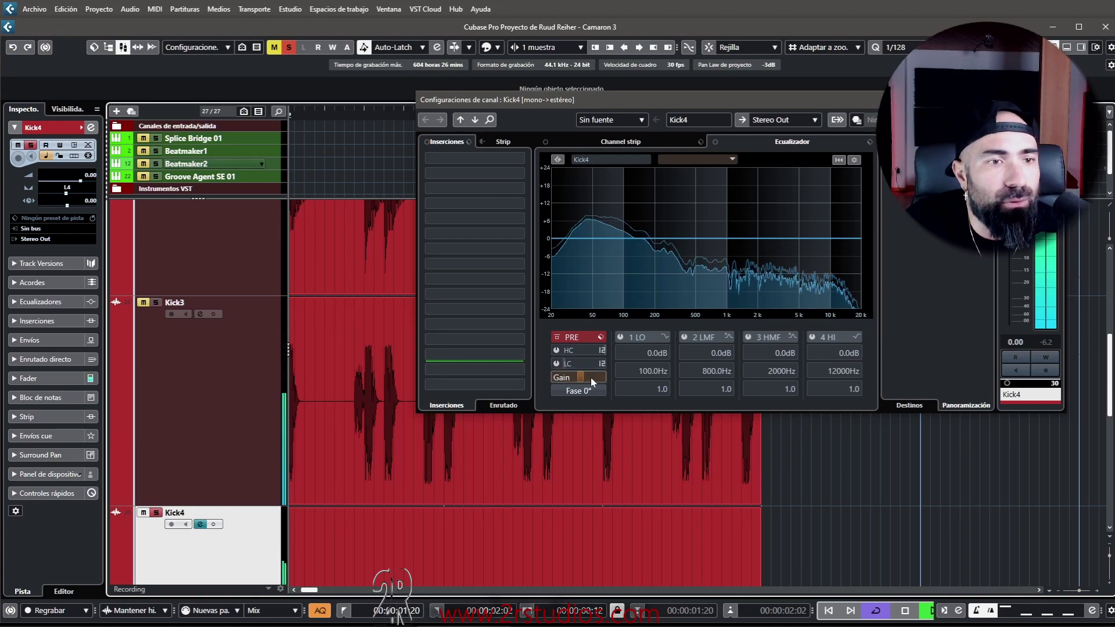
{"action": "left_click", "coordinate": [156, 304]}
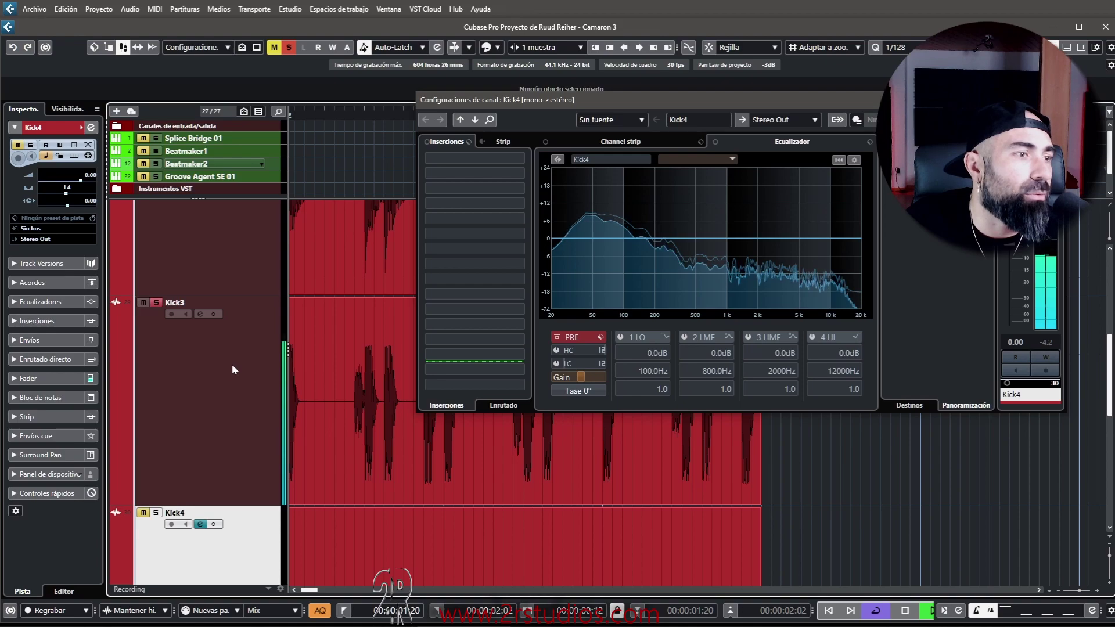
{"action": "scroll", "coordinate": [265, 478], "scroll_direction": "down", "scroll_amount": 3}
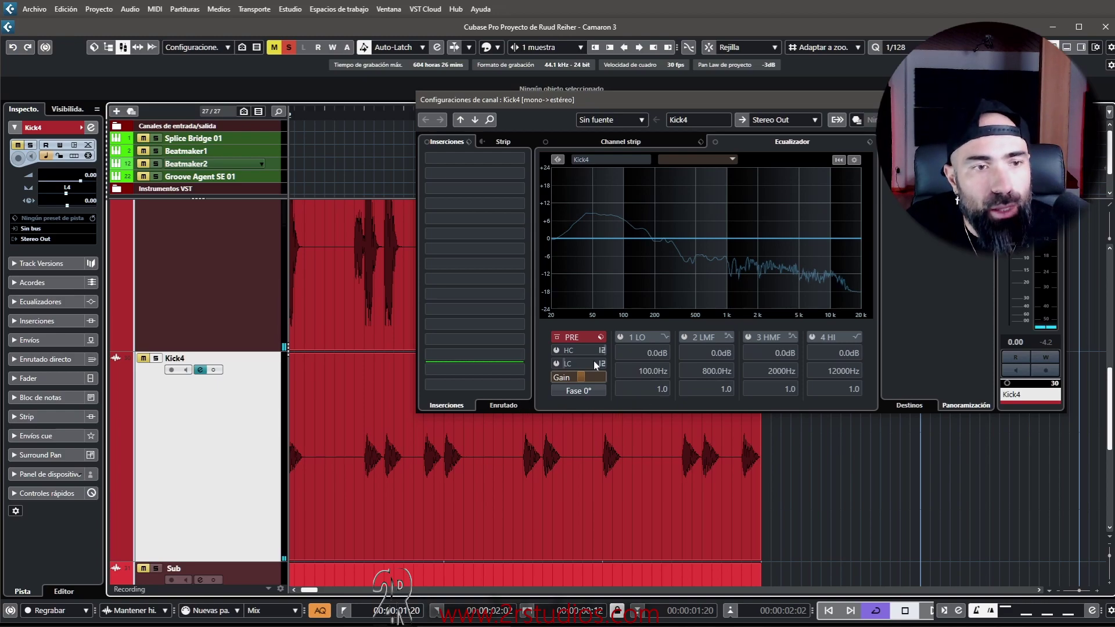
{"action": "key", "text": "Escape"}
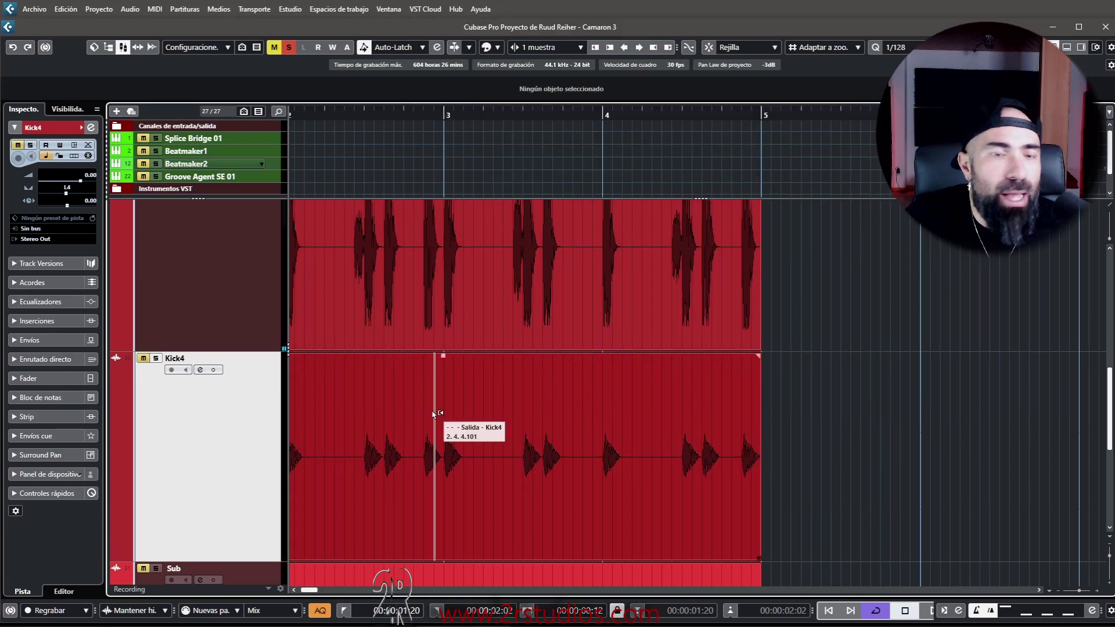
Step: Examine the start of the Kick1 and Kick2 attacks at 1.3.3.0 down to sample level
{"action": "scroll", "coordinate": [373, 396], "scroll_direction": "up", "scroll_amount": 4}
{"action": "scroll", "coordinate": [373, 397], "scroll_direction": "up", "scroll_amount": 5}
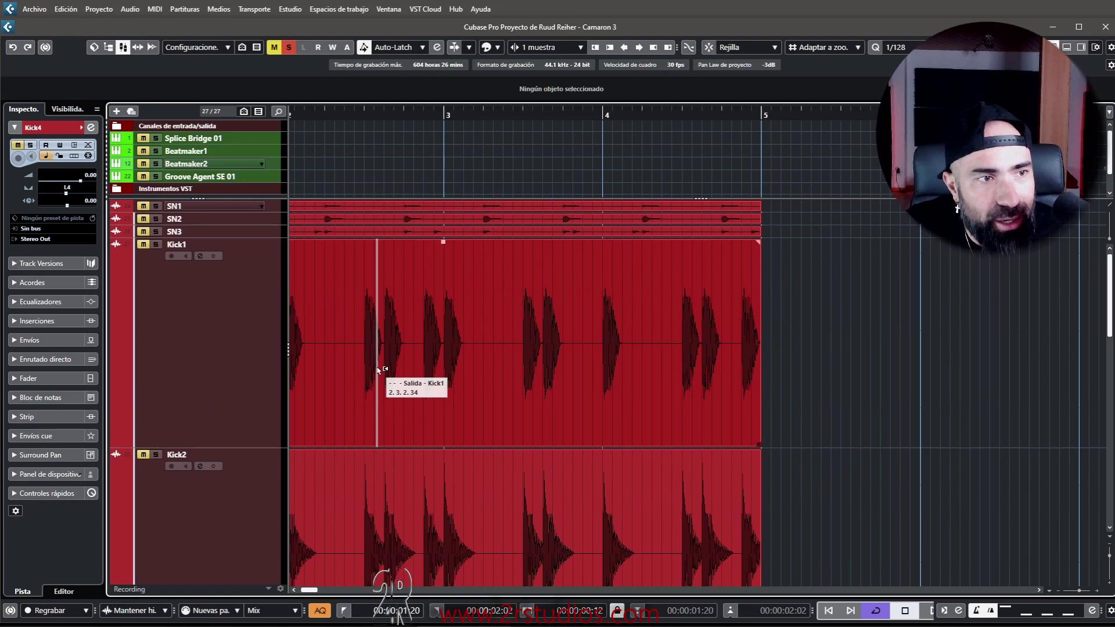
{"action": "scroll", "coordinate": [406, 377], "scroll_direction": "left", "scroll_amount": 2}
{"action": "scroll", "coordinate": [401, 310], "scroll_direction": "up", "scroll_amount": 7}
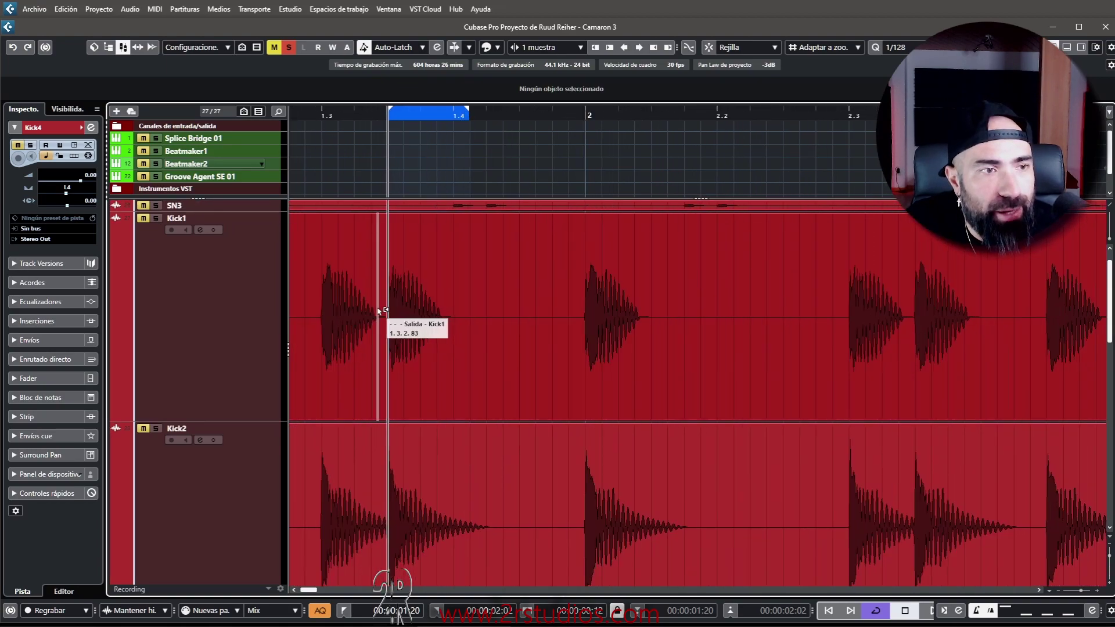
{"action": "scroll", "coordinate": [377, 309], "scroll_direction": "up", "scroll_amount": 4}
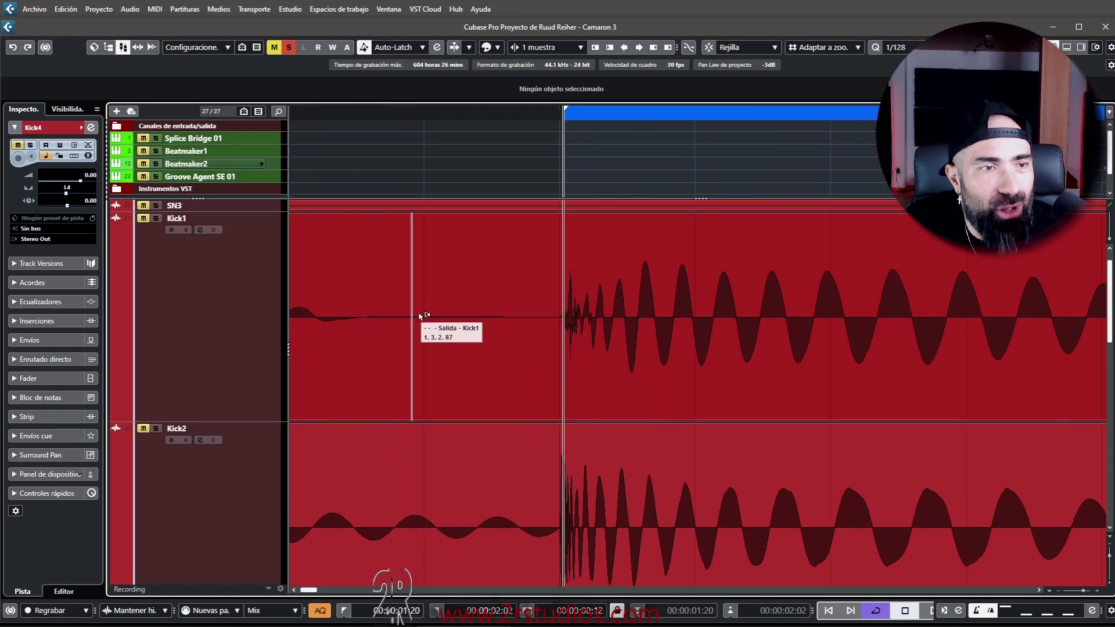
{"action": "scroll", "coordinate": [529, 348], "scroll_direction": "up", "scroll_amount": 3}
{"action": "scroll", "coordinate": [700, 395], "scroll_direction": "up", "scroll_amount": 1}
{"action": "scroll", "coordinate": [703, 410], "scroll_direction": "up", "scroll_amount": 3}
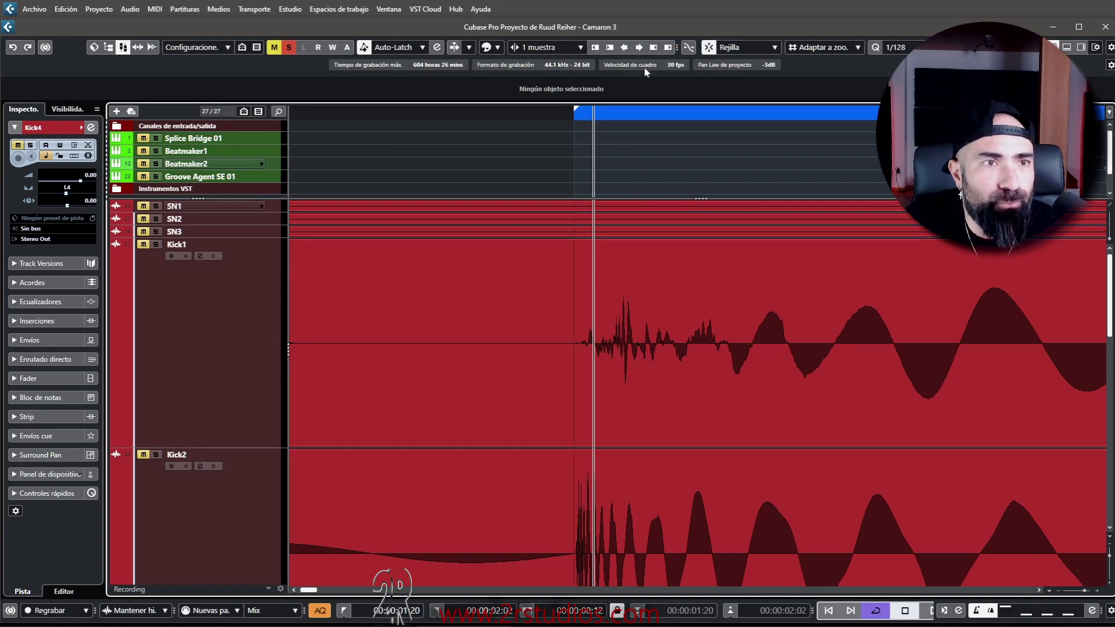
{"action": "scroll", "coordinate": [621, 342], "scroll_direction": "up", "scroll_amount": 4}
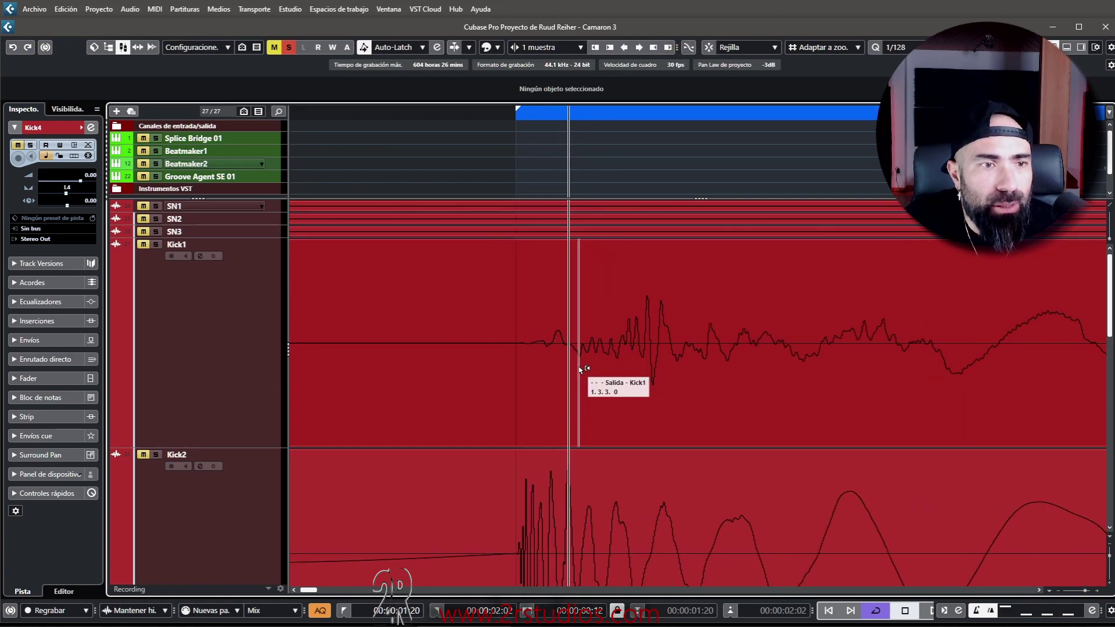
{"action": "scroll", "coordinate": [551, 420], "scroll_direction": "down", "scroll_amount": 1}
{"action": "scroll", "coordinate": [523, 470], "scroll_direction": "up", "scroll_amount": 5}
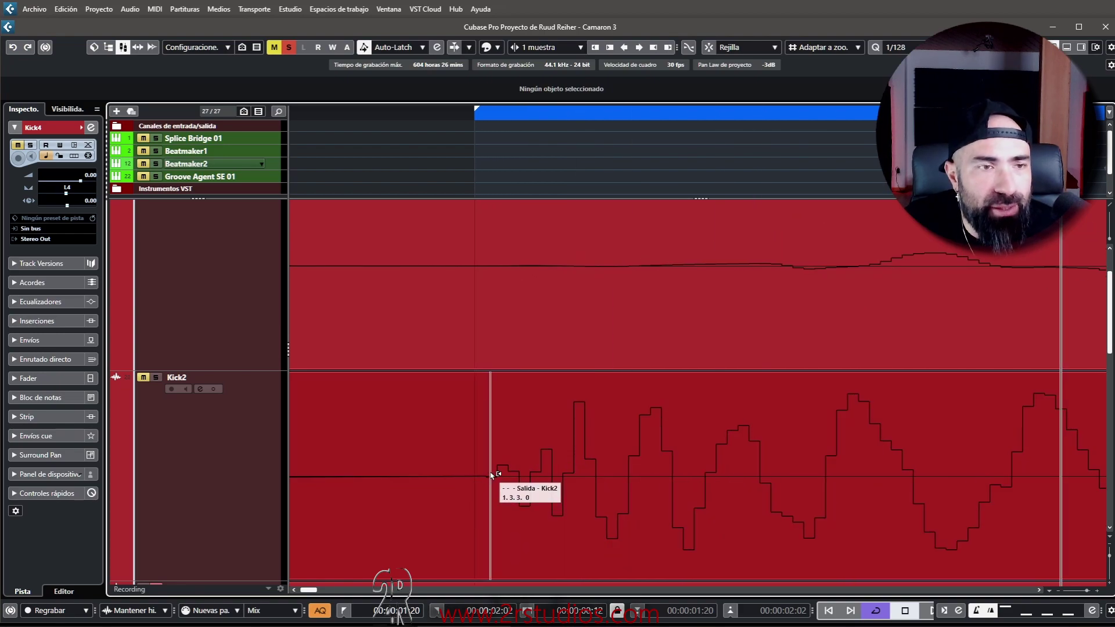
Step: Compare the Kick2 onset at 1.3.3.0 with those of Kick3, Kick4, Sub and Kick1
{"action": "scroll", "coordinate": [491, 474], "scroll_direction": "down", "scroll_amount": 4}
{"action": "scroll", "coordinate": [490, 336], "scroll_direction": "down", "scroll_amount": 1}
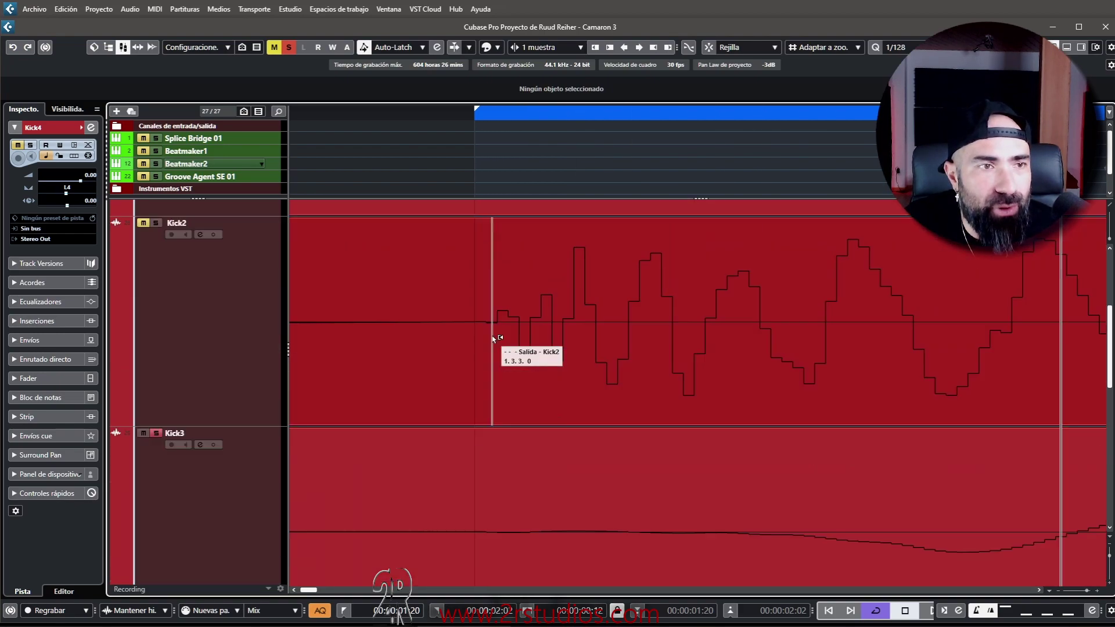
{"action": "scroll", "coordinate": [479, 323], "scroll_direction": "down", "scroll_amount": 4}
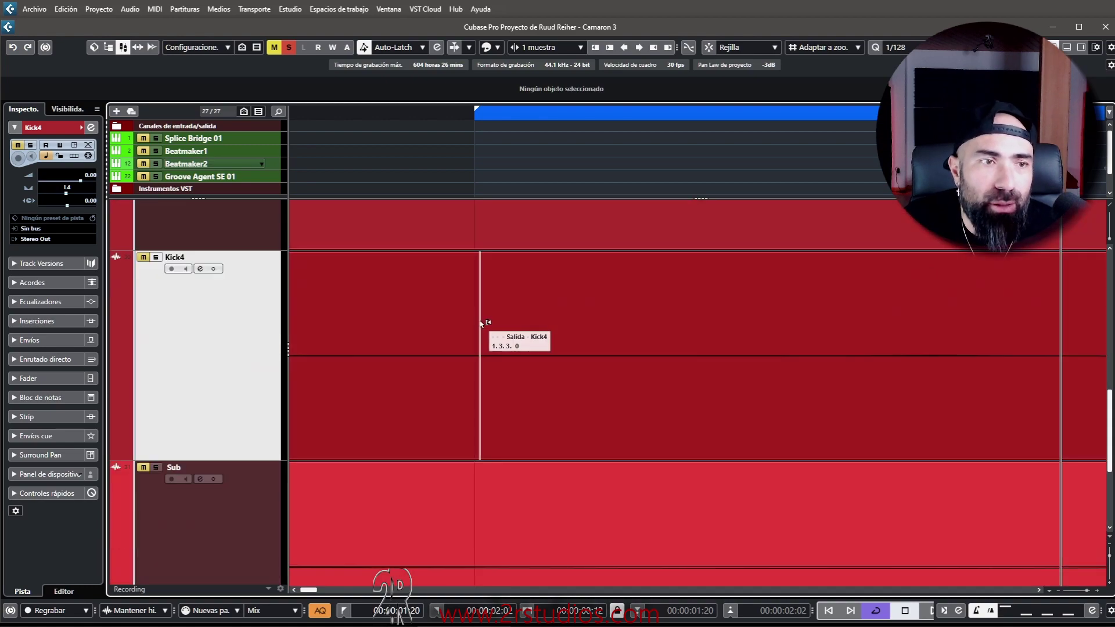
{"action": "scroll", "coordinate": [478, 325], "scroll_direction": "up", "scroll_amount": 7}
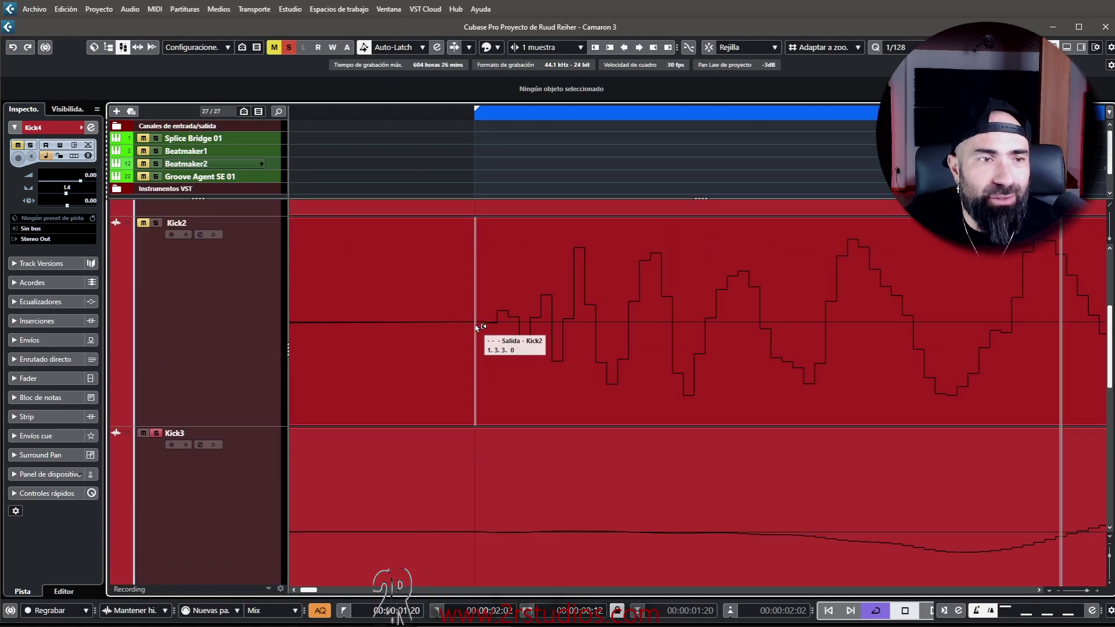
{"action": "scroll", "coordinate": [494, 340], "scroll_direction": "up", "scroll_amount": 3}
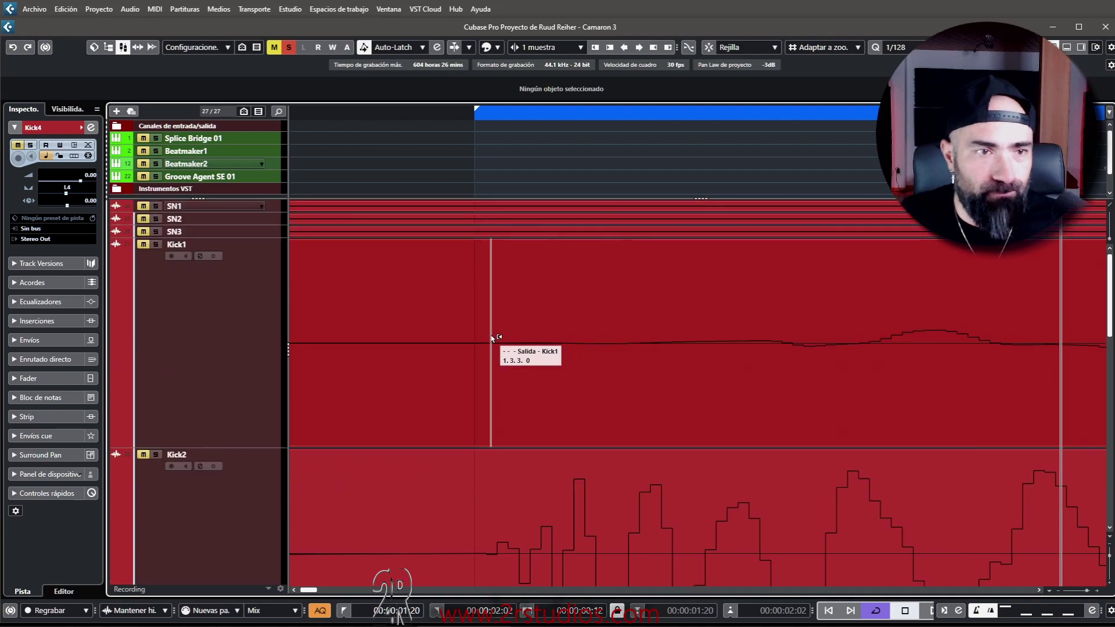
{"action": "scroll", "coordinate": [491, 338], "scroll_direction": "down", "scroll_amount": 1}
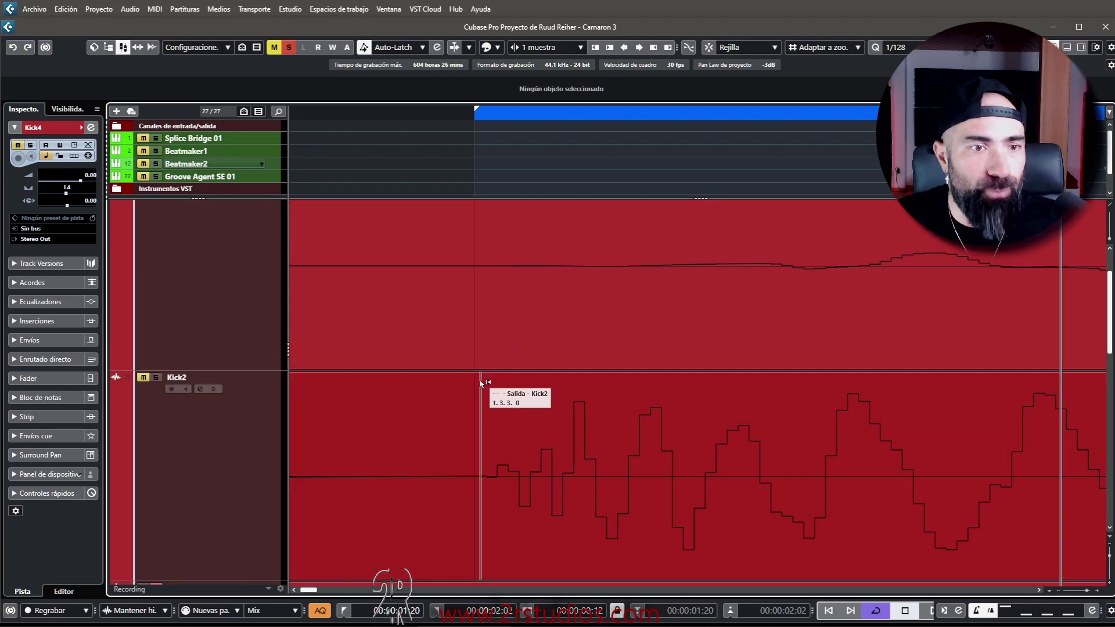
Step: Select a short range across Kick1 and Kick2 from the start of the Kick2 attack and fit the cycle locators to it
{"action": "left_click", "coordinate": [480, 479]}
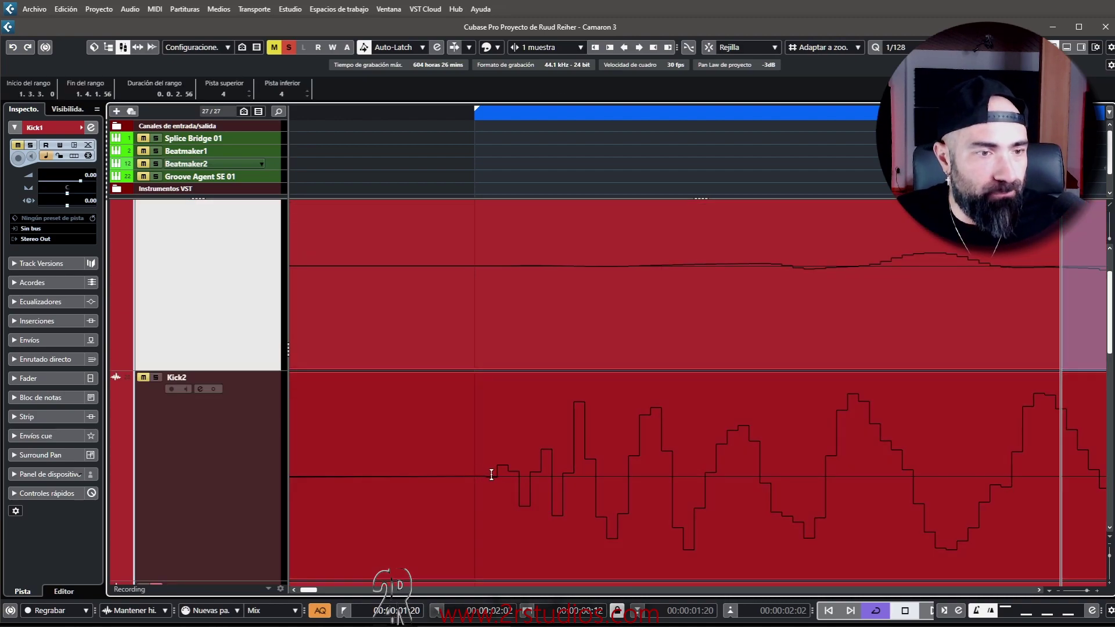
{"action": "left_click_drag", "start_coordinate": [495, 475], "coordinate": [586, 461]}
{"action": "left_click_drag", "start_coordinate": [788, 352], "coordinate": [638, 352]}
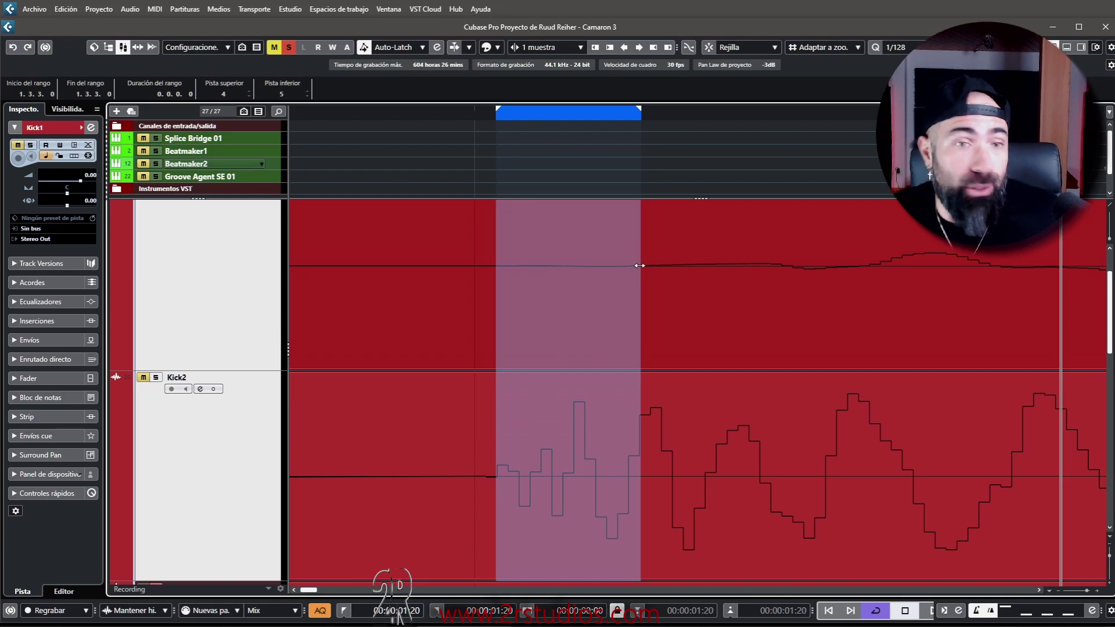
Step: Switch the ruler format to seconds and check the selected range's start, end and duration
{"action": "scroll", "coordinate": [714, 374], "scroll_direction": "left", "scroll_amount": 3}
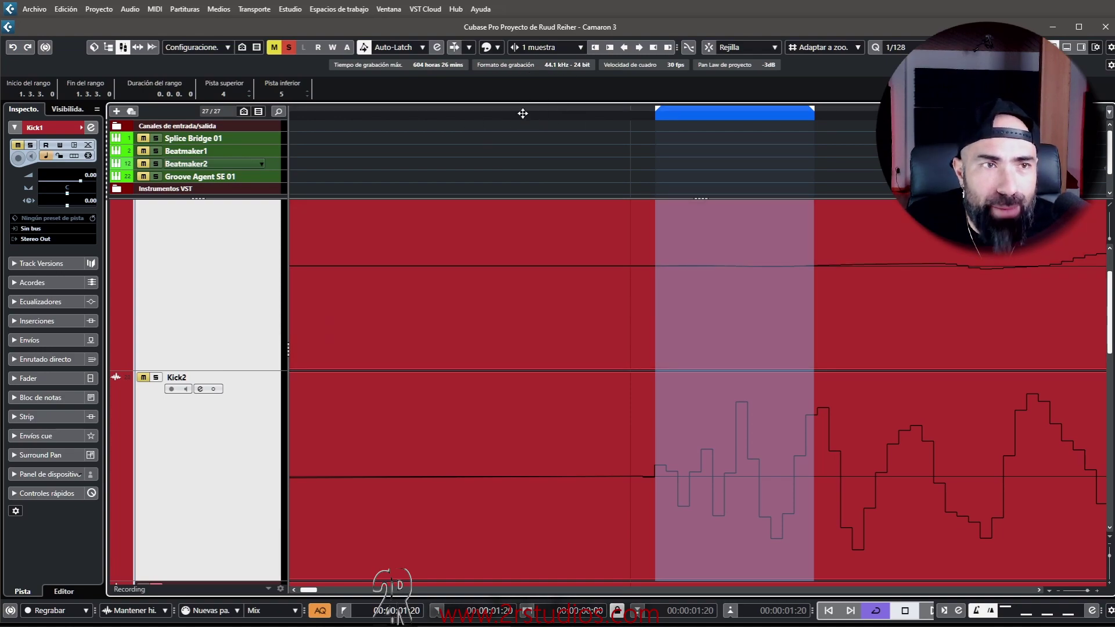
{"action": "right_click", "coordinate": [523, 113]}
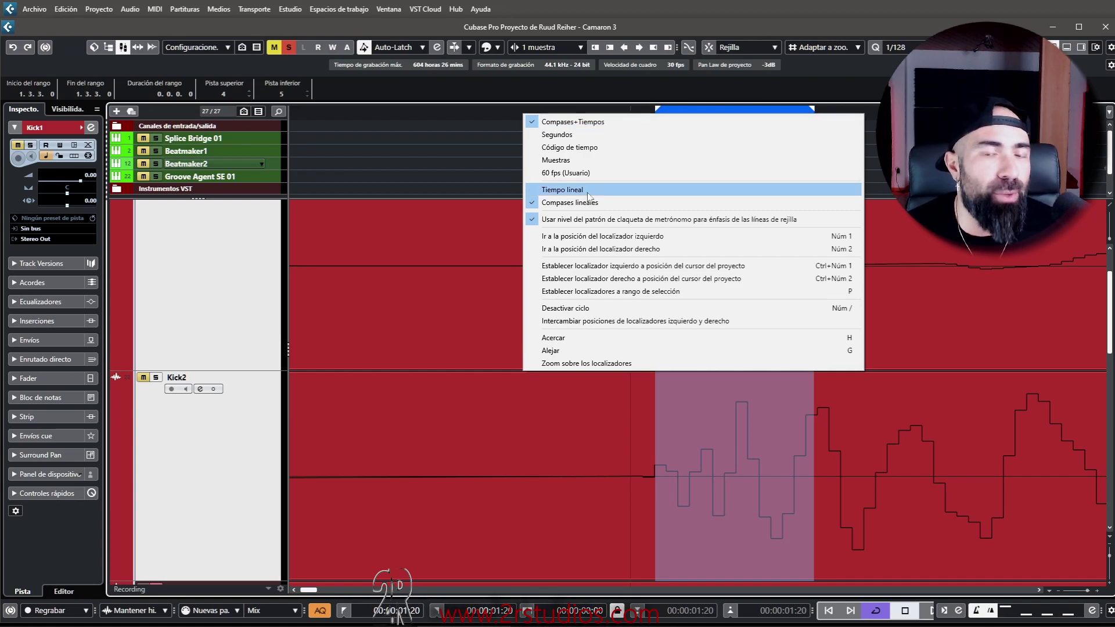
{"action": "left_click", "coordinate": [588, 135]}
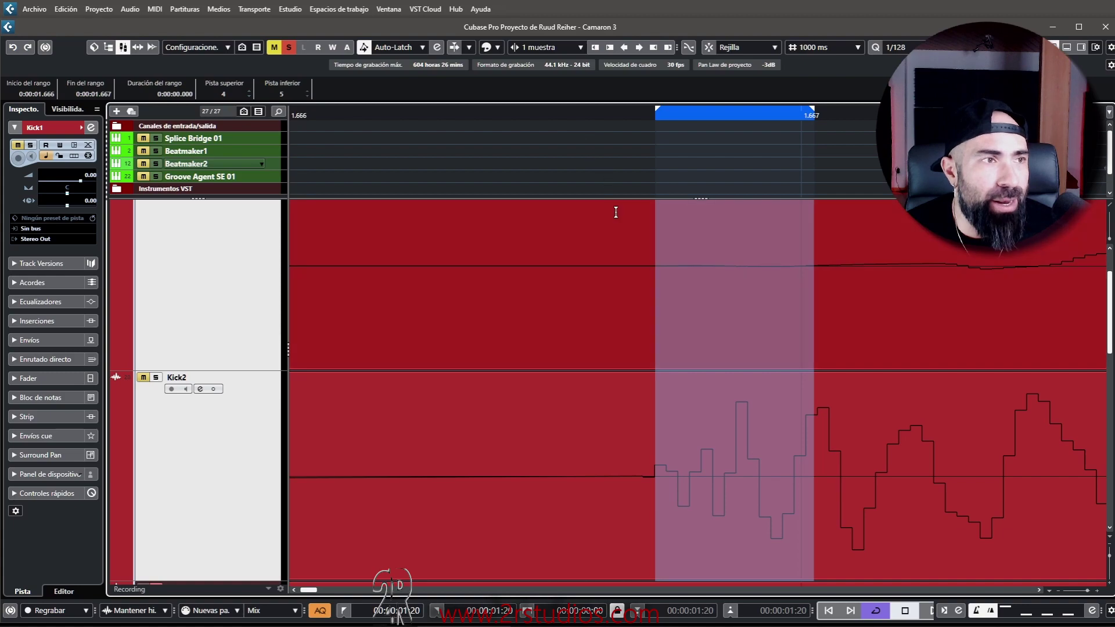
{"action": "scroll", "coordinate": [691, 371], "scroll_direction": "down", "scroll_amount": 3}
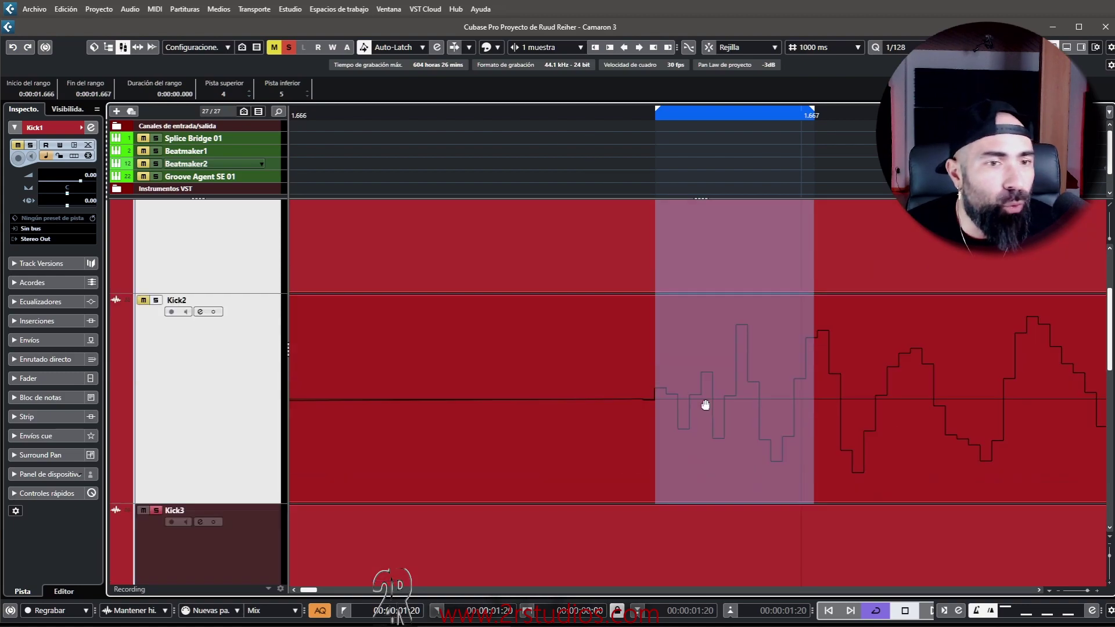
{"action": "scroll", "coordinate": [705, 404], "scroll_direction": "up", "scroll_amount": 3}
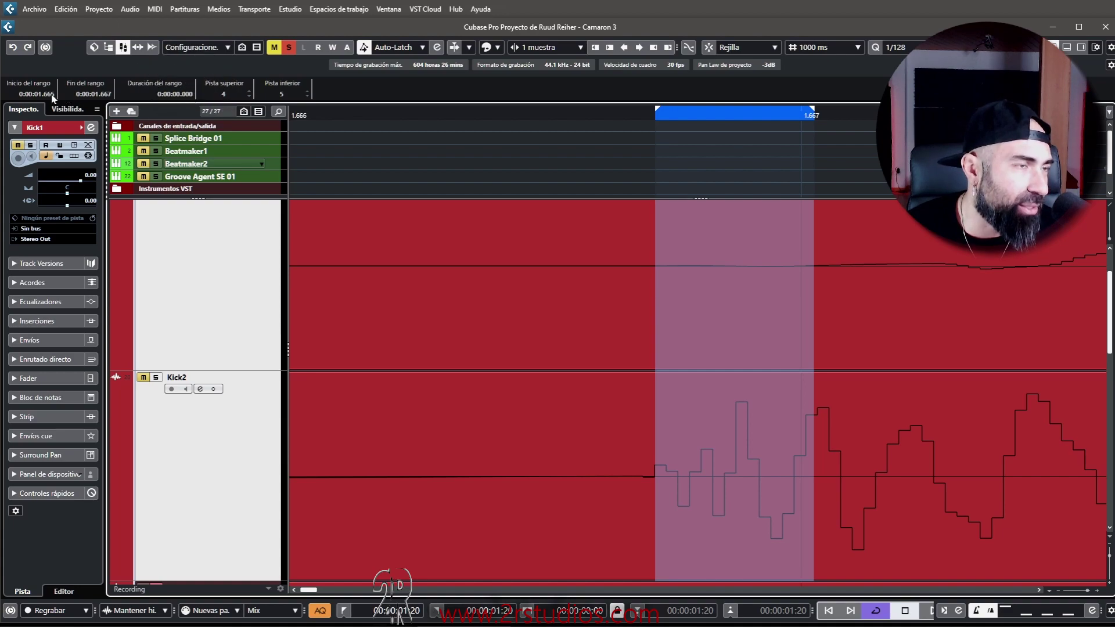
{"action": "left_click", "coordinate": [193, 99]}
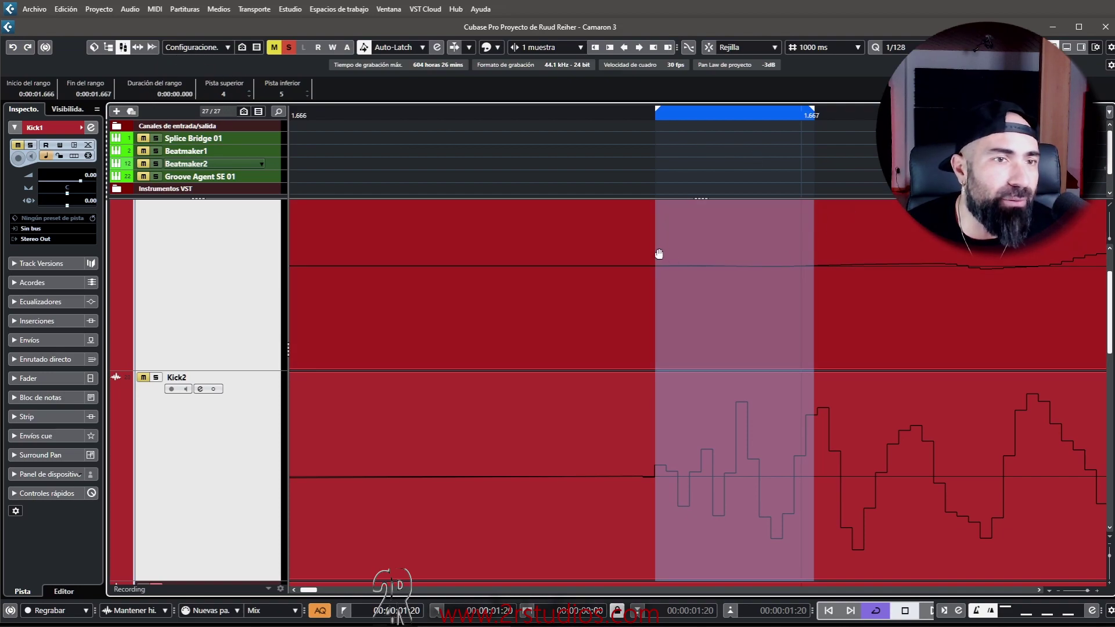
Step: Widen the selected range at both ends, from just before the Kick2 attack to past the 1.667 s mark
{"action": "left_click_drag", "start_coordinate": [656, 249], "coordinate": [634, 244]}
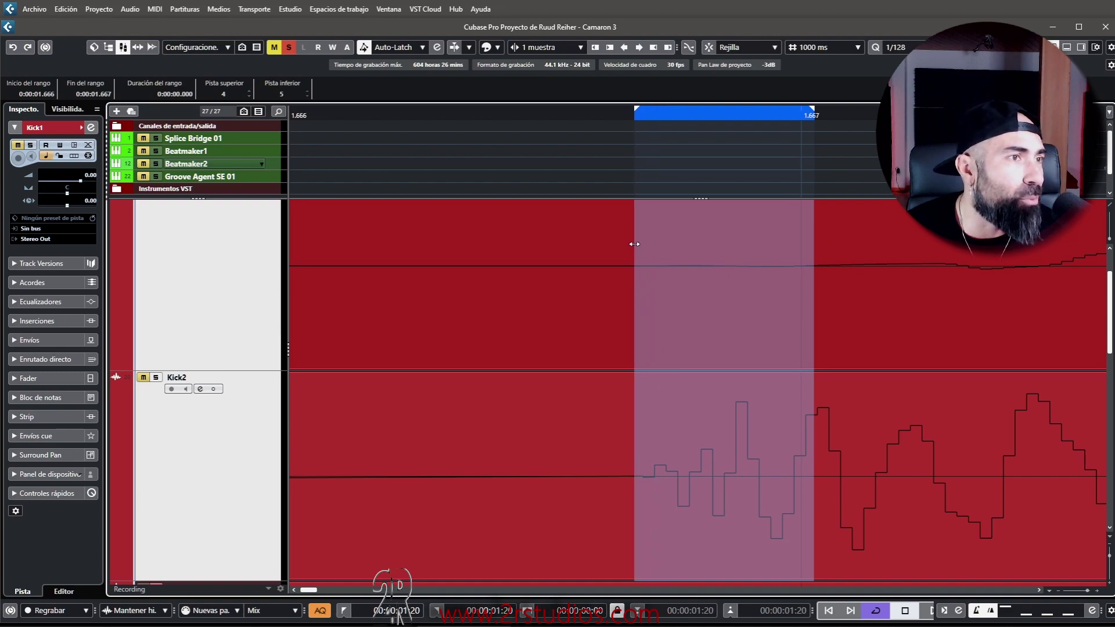
{"action": "left_click_drag", "start_coordinate": [813, 246], "coordinate": [894, 265]}
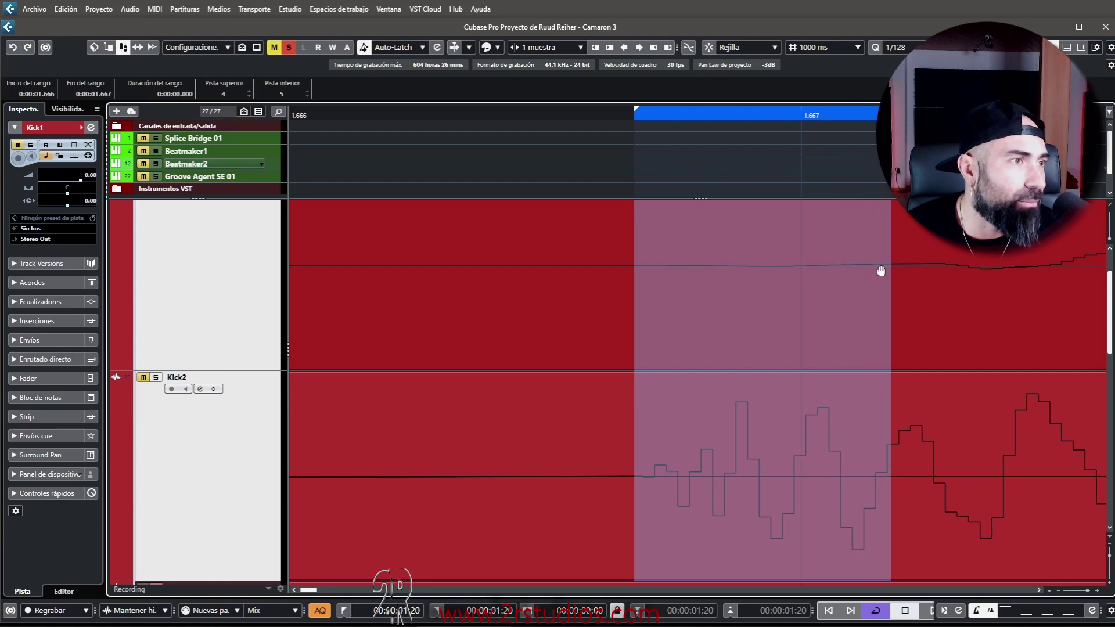
{"action": "scroll", "coordinate": [872, 312], "scroll_direction": "down", "scroll_amount": 2}
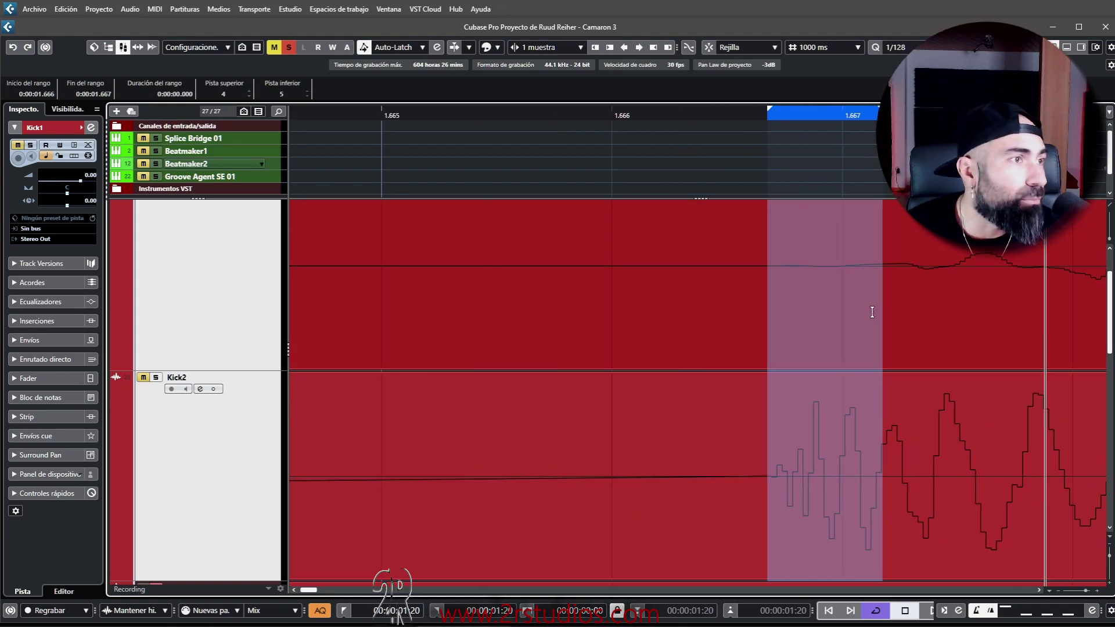
Step: Extend the end of the selected range across Kick1 and Kick2 to a duration of about 0.001 s
{"action": "scroll", "coordinate": [872, 312], "scroll_direction": "down", "scroll_amount": 1}
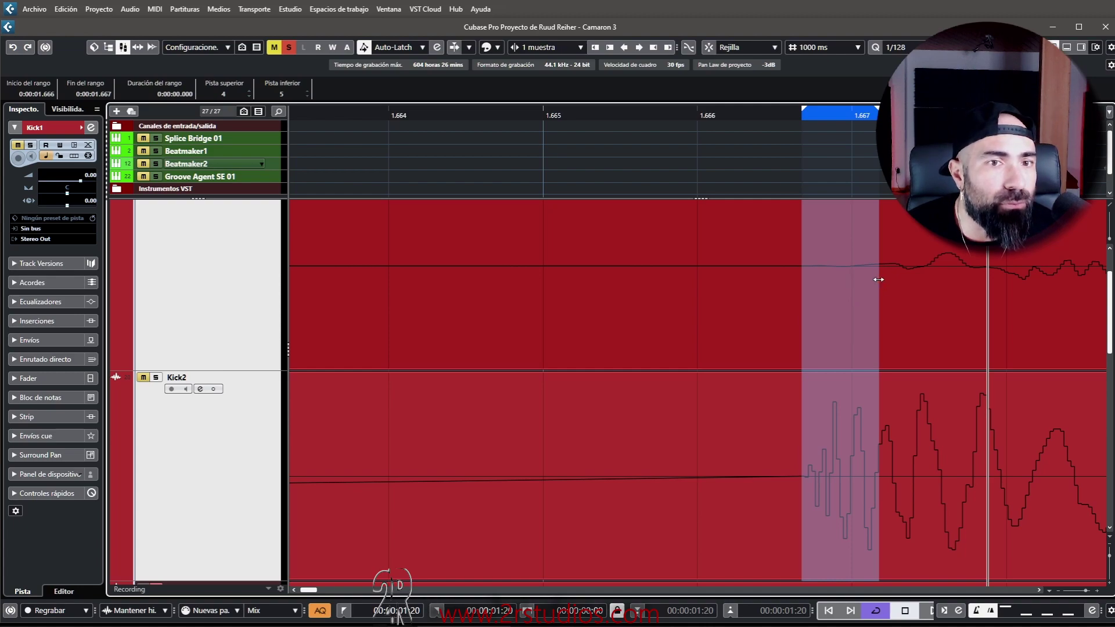
{"action": "left_click_drag", "start_coordinate": [879, 279], "coordinate": [960, 289]}
{"action": "scroll", "coordinate": [900, 288], "scroll_direction": "down", "scroll_amount": 2}
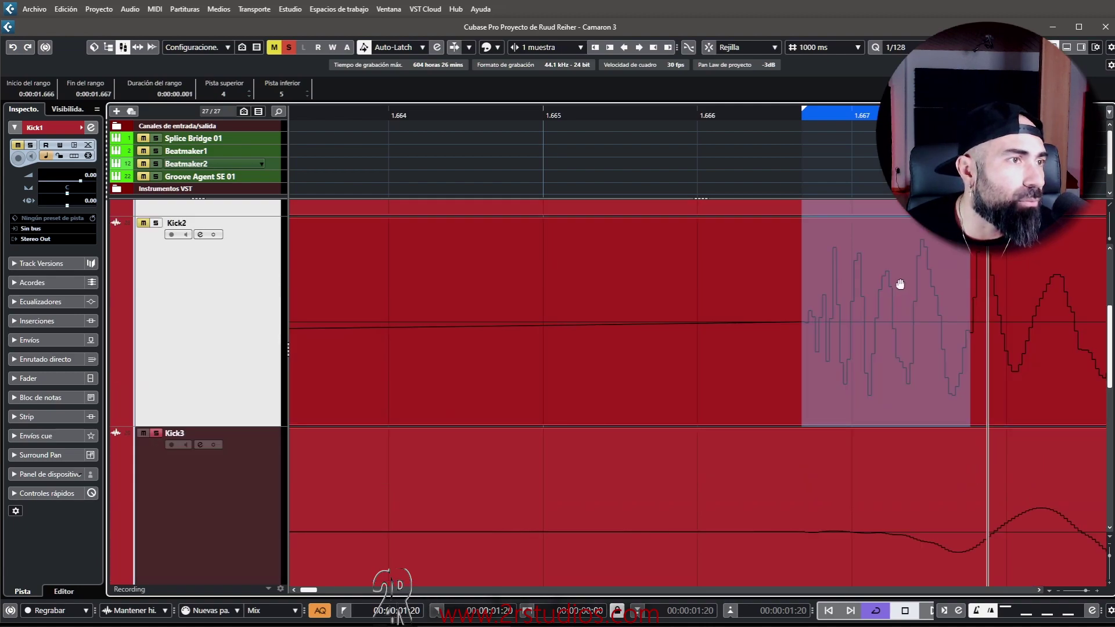
{"action": "scroll", "coordinate": [900, 284], "scroll_direction": "up", "scroll_amount": 2}
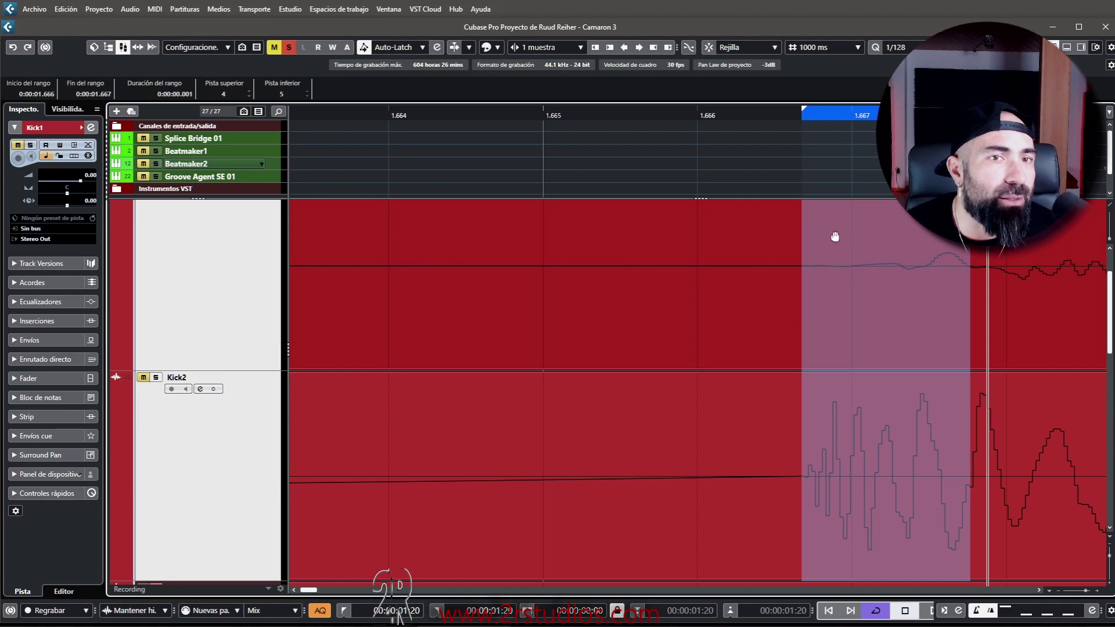
{"action": "scroll", "coordinate": [937, 273], "scroll_direction": "right", "scroll_amount": 4}
{"action": "scroll", "coordinate": [813, 278], "scroll_direction": "up", "scroll_amount": 1}
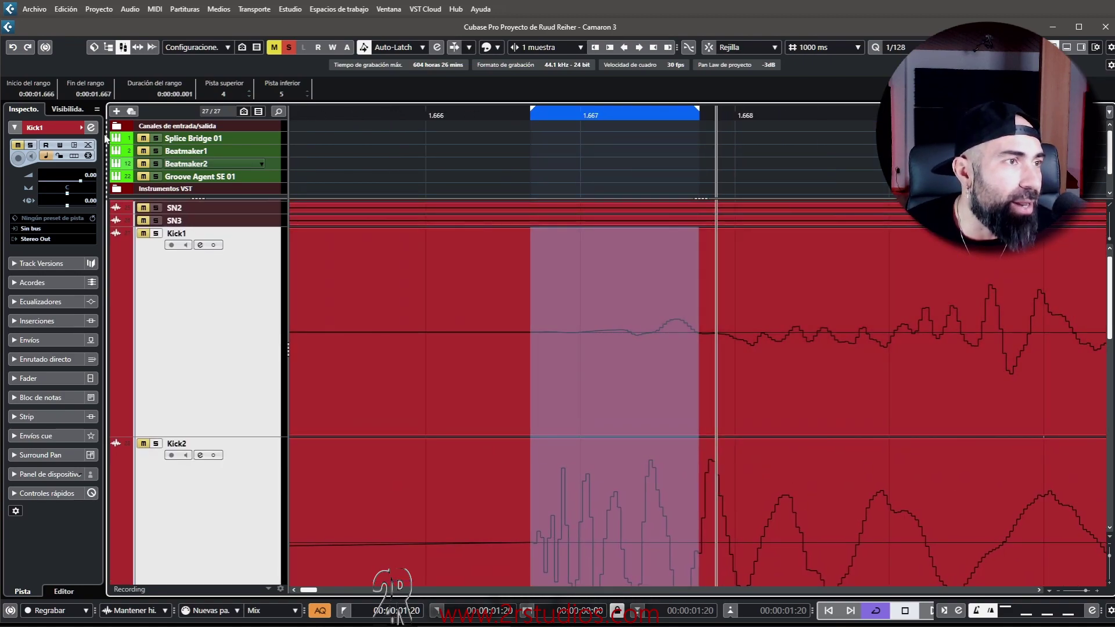
{"action": "left_click", "coordinate": [190, 98]}
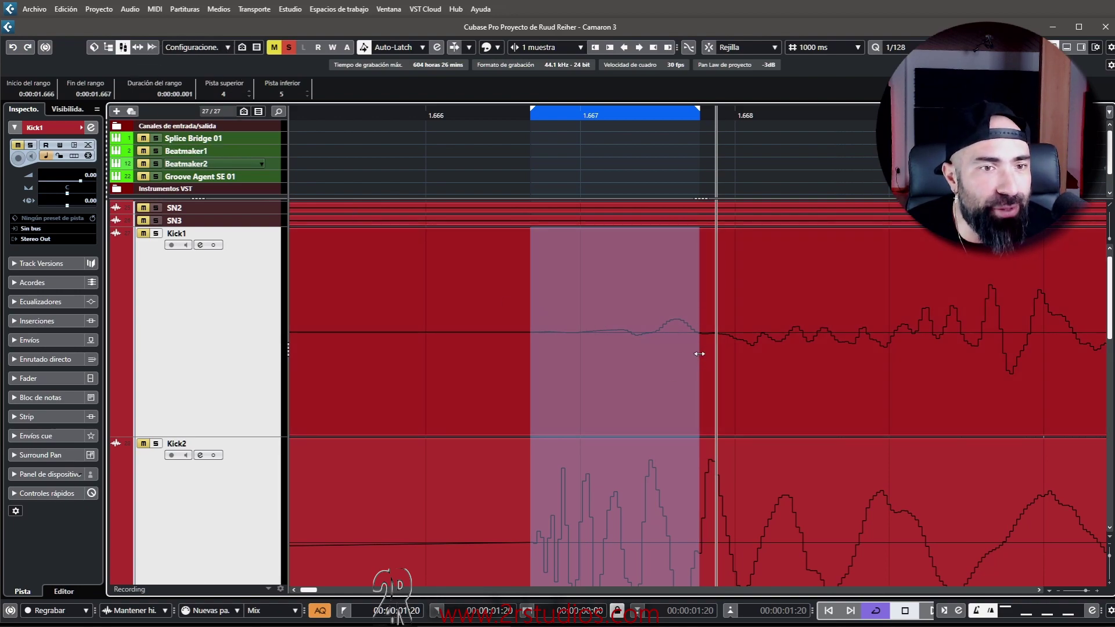
Step: Extend the selected range's end to about 1.669 s, and further to about 1.672 s, past the Kick1 transient
{"action": "left_click_drag", "start_coordinate": [699, 355], "coordinate": [978, 368]}
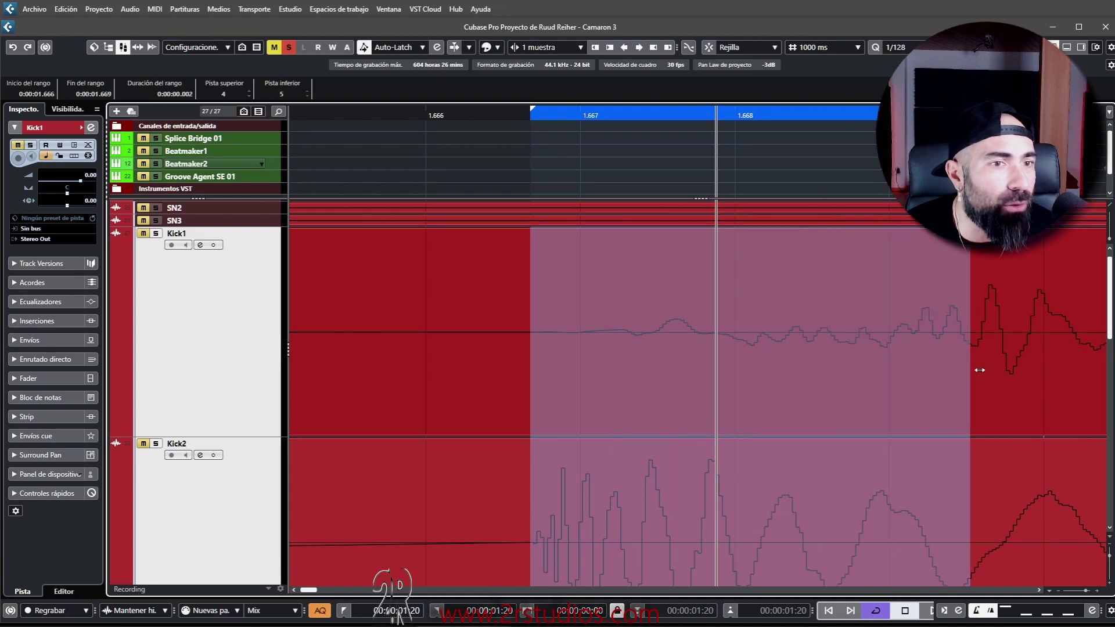
{"action": "scroll", "coordinate": [952, 367], "scroll_direction": "down", "scroll_amount": 2}
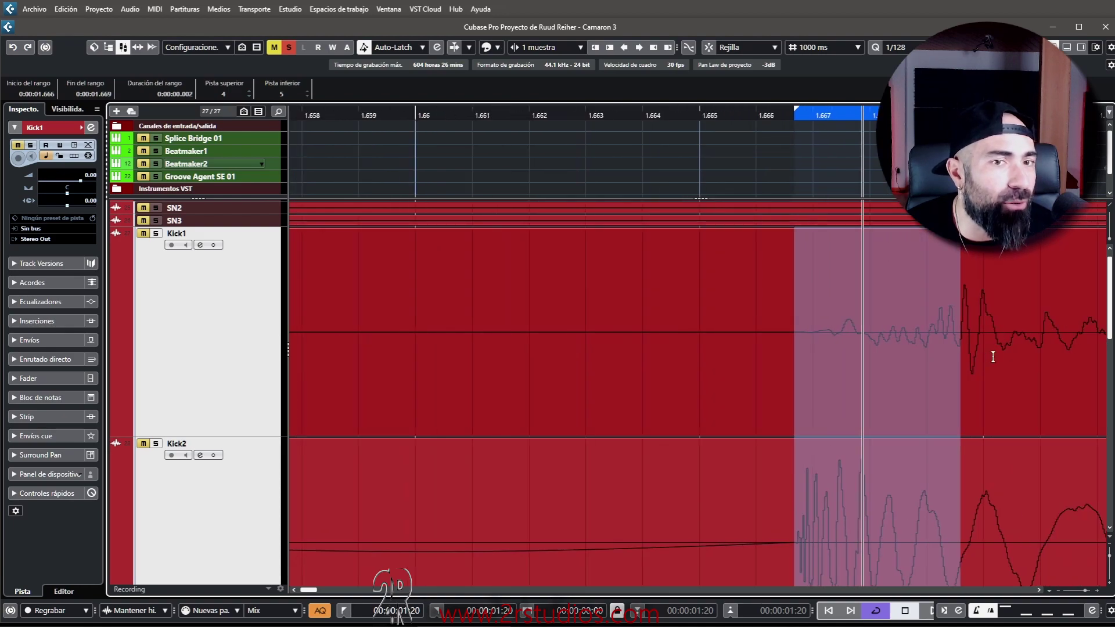
{"action": "scroll", "coordinate": [870, 354], "scroll_direction": "down", "scroll_amount": 2}
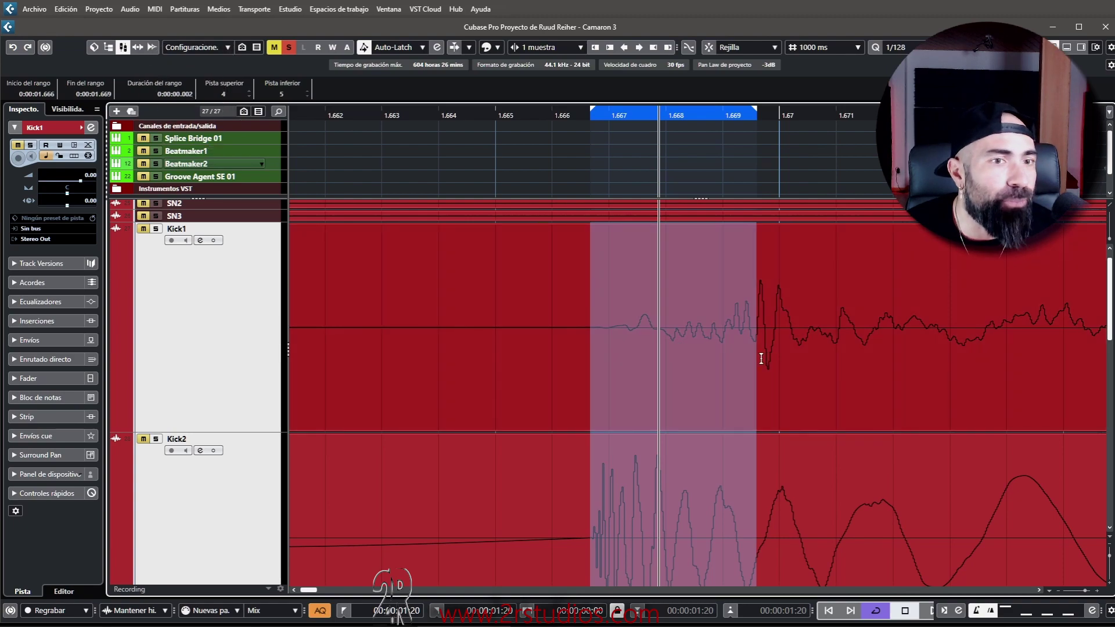
{"action": "left_click_drag", "start_coordinate": [754, 358], "coordinate": [913, 358]}
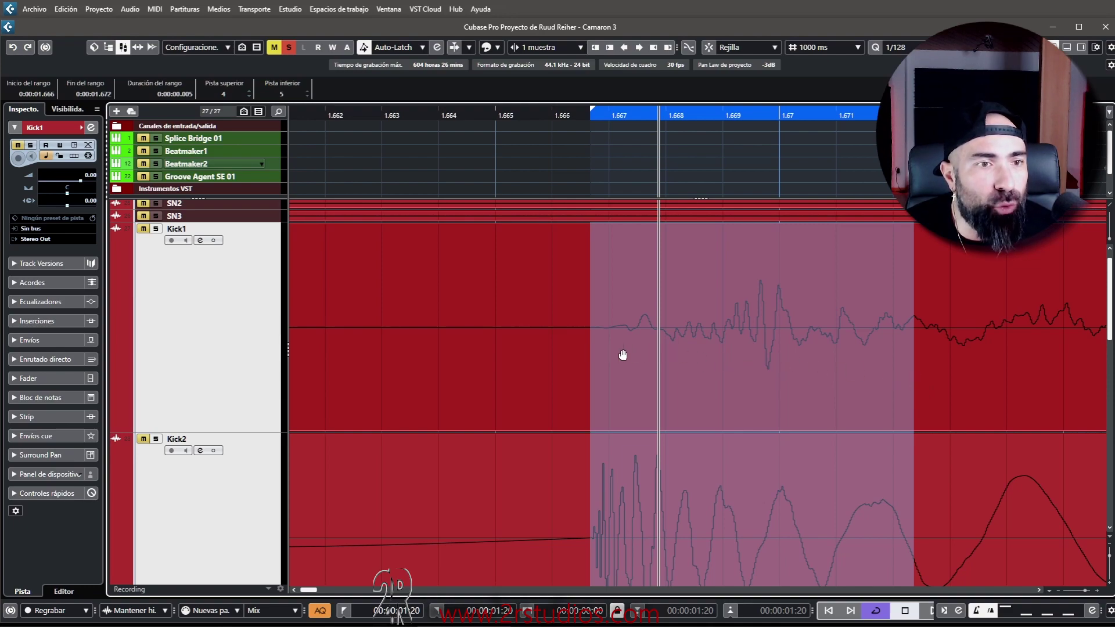
Step: Shorten the selected range to only the first Kick2 oscillations, from the exact attack to about 1.667 s
{"action": "left_click_drag", "start_coordinate": [913, 361], "coordinate": [618, 365]}
{"action": "scroll", "coordinate": [617, 364], "scroll_direction": "up", "scroll_amount": 1}
{"action": "scroll", "coordinate": [604, 365], "scroll_direction": "up", "scroll_amount": 5}
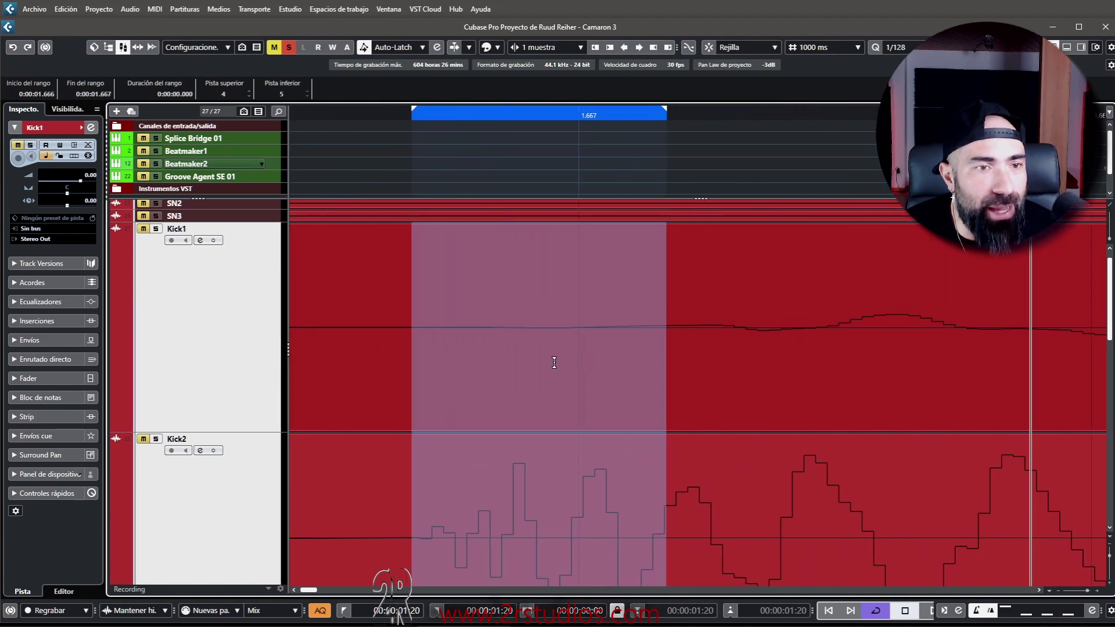
{"action": "scroll", "coordinate": [529, 350], "scroll_direction": "down", "scroll_amount": 1}
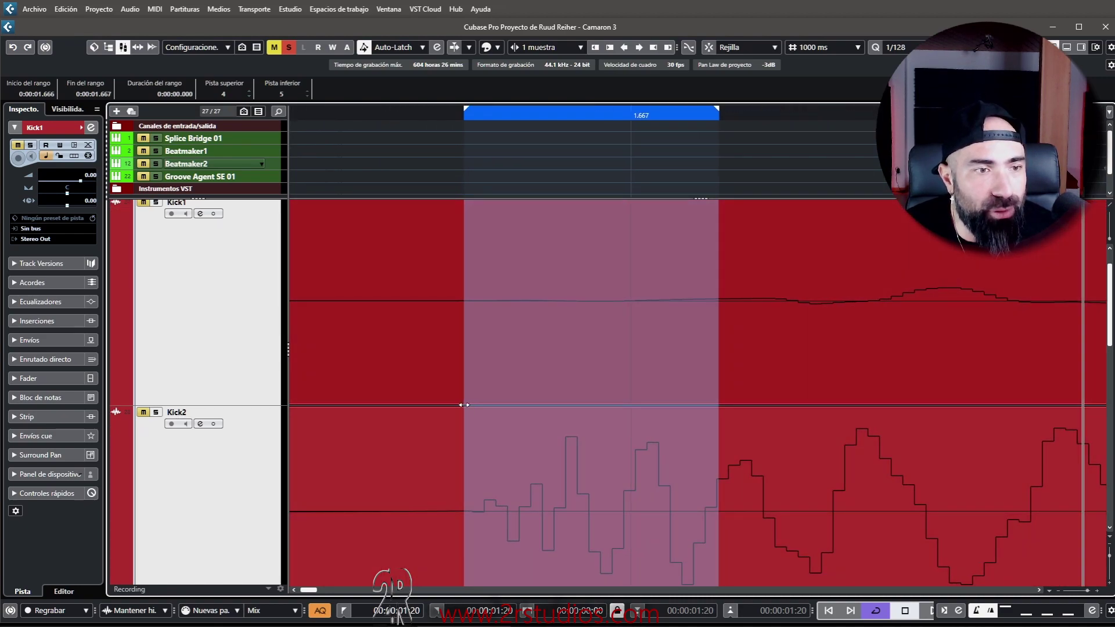
{"action": "left_click_drag", "start_coordinate": [462, 404], "coordinate": [482, 405]}
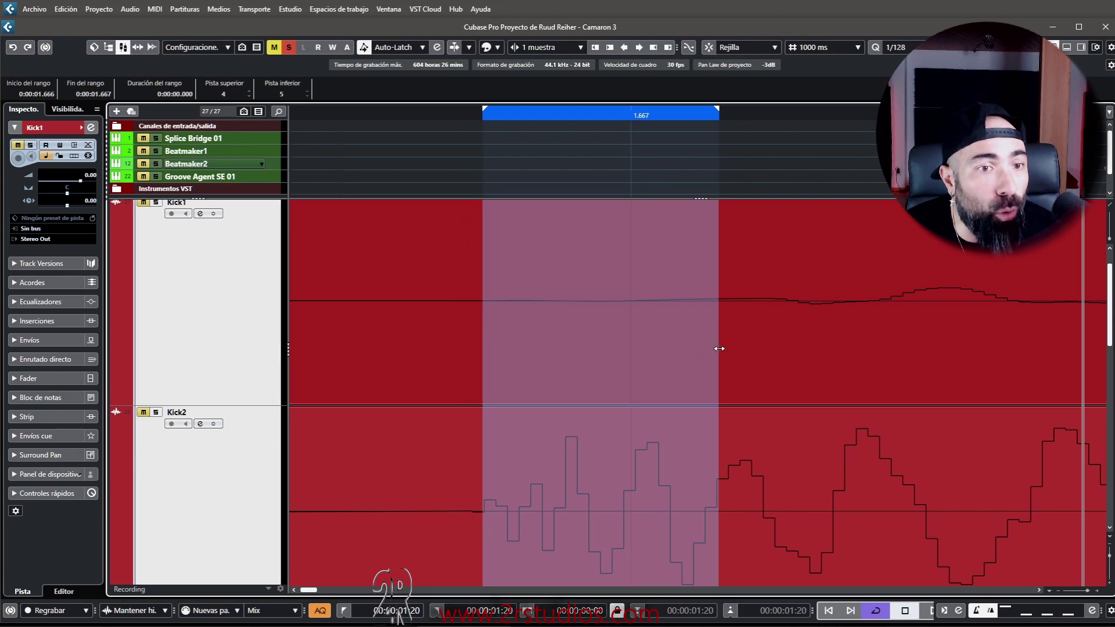
{"action": "left_click_drag", "start_coordinate": [719, 347], "coordinate": [638, 347]}
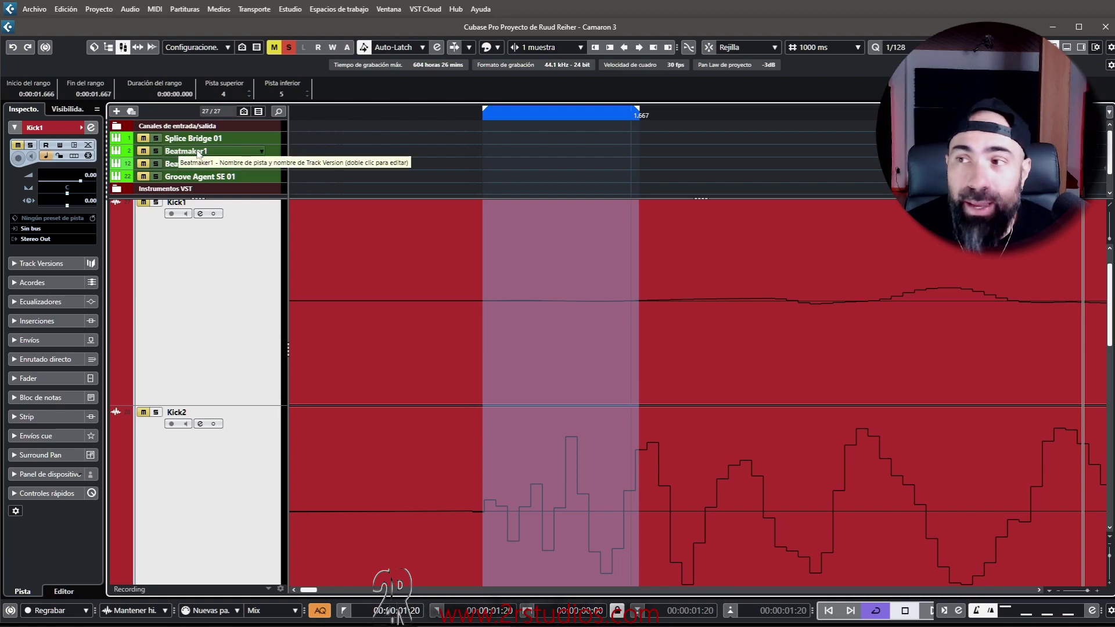
Step: Clear the range selection and compare the Kick1 and Kick2 attacks around 1.668 s
{"action": "scroll", "coordinate": [488, 262], "scroll_direction": "up", "scroll_amount": 8}
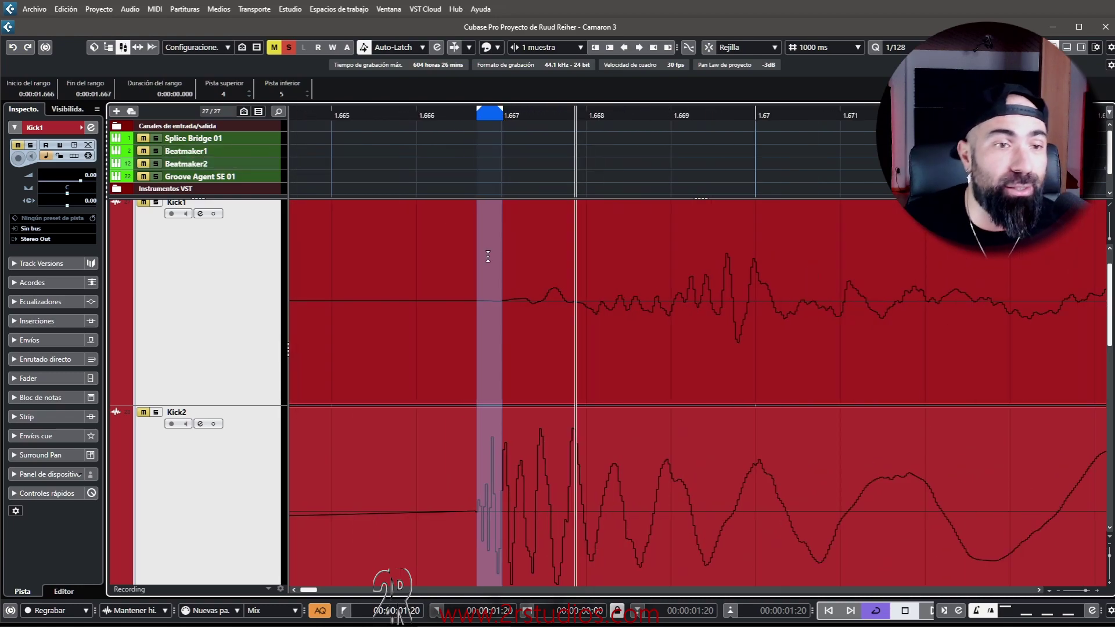
{"action": "left_click", "coordinate": [595, 332]}
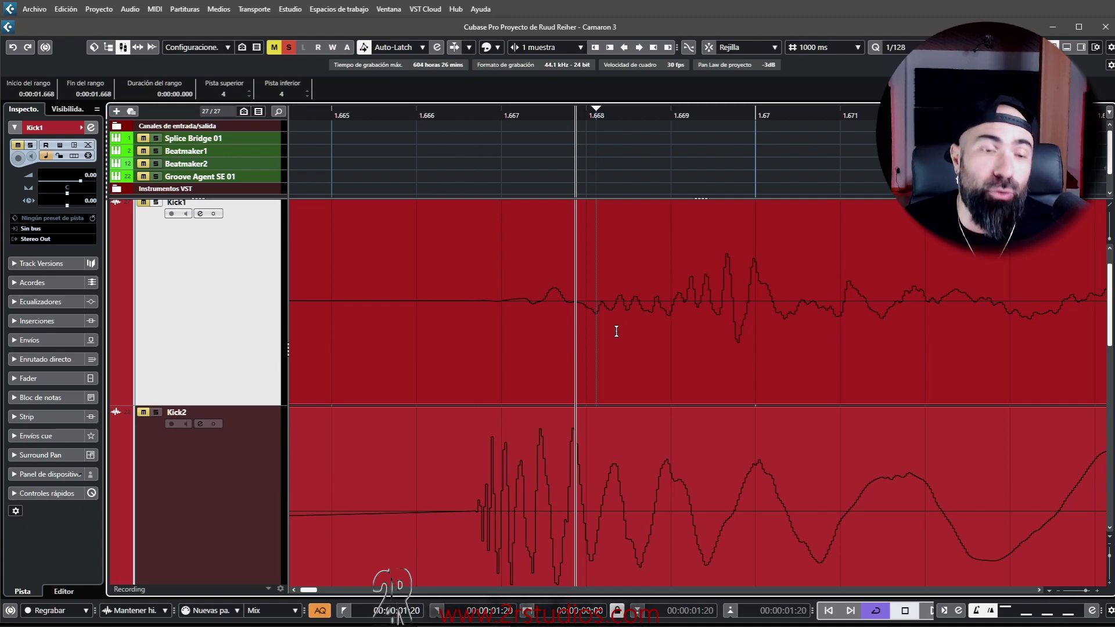
{"action": "scroll", "coordinate": [616, 332], "scroll_direction": "down", "scroll_amount": 3, "text": "ctrl"}
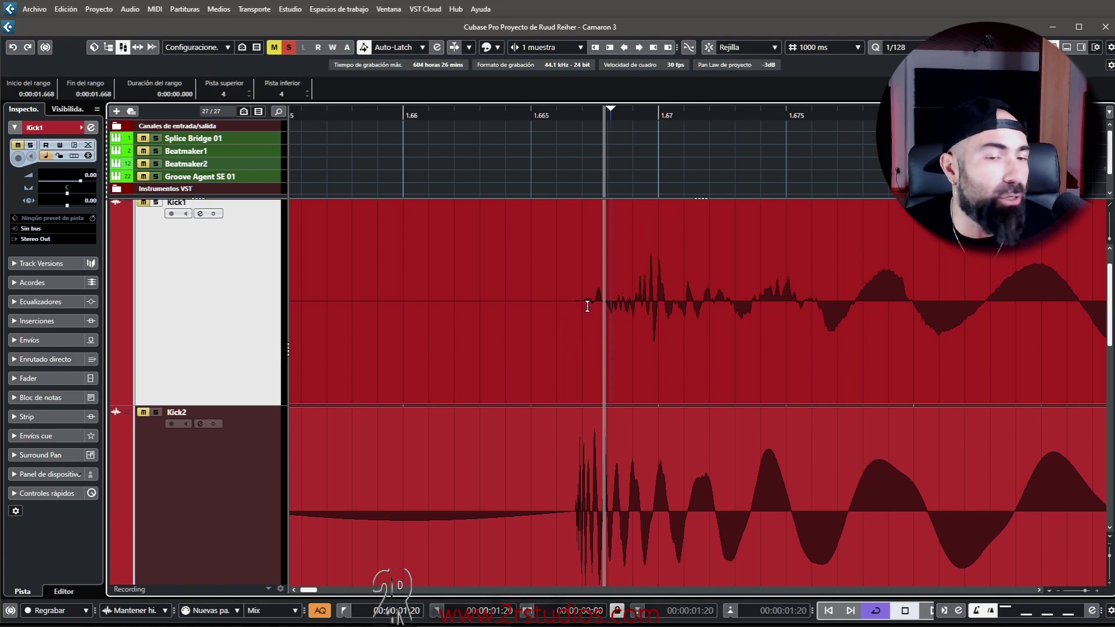
{"action": "scroll", "coordinate": [838, 406], "scroll_direction": "up", "scroll_amount": 2, "text": "ctrl"}
{"action": "scroll", "coordinate": [751, 398], "scroll_direction": "down", "scroll_amount": 2, "text": "ctrl"}
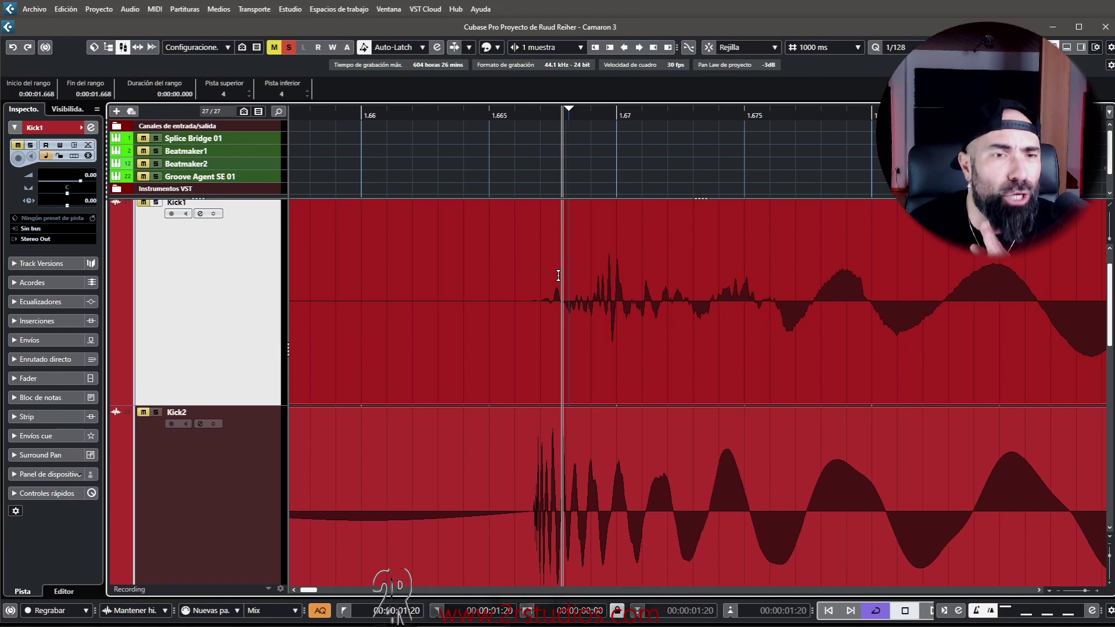
{"action": "left_click", "coordinate": [573, 431]}
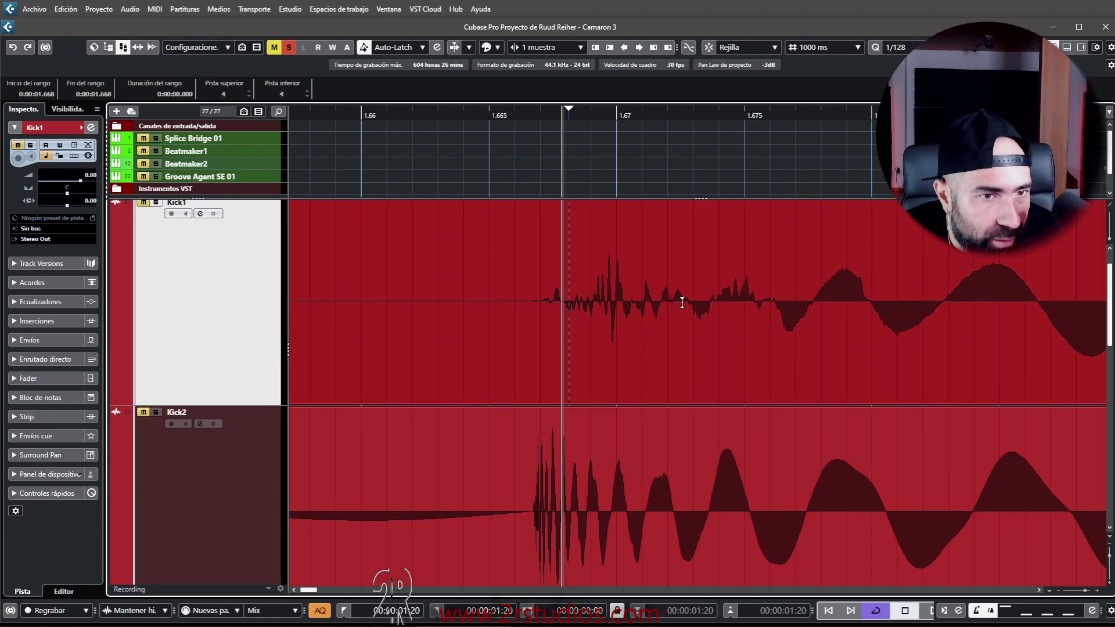
{"action": "scroll", "coordinate": [714, 483], "scroll_direction": "up", "scroll_amount": 4, "text": "ctrl"}
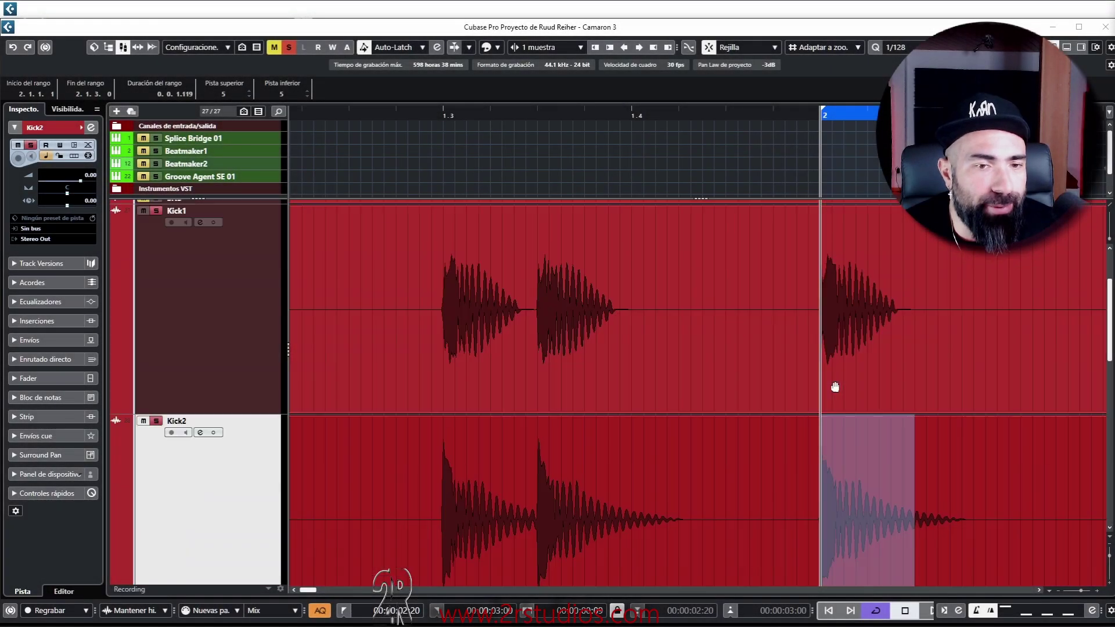
Step: Compare the Kick1 and Kick2 hits at 1.3 and at bar 2
{"action": "scroll", "coordinate": [835, 386], "scroll_direction": "down", "scroll_amount": 3}
{"action": "scroll", "coordinate": [834, 386], "scroll_direction": "up", "scroll_amount": 3}
{"action": "scroll", "coordinate": [834, 386], "scroll_direction": "down", "scroll_amount": 2}
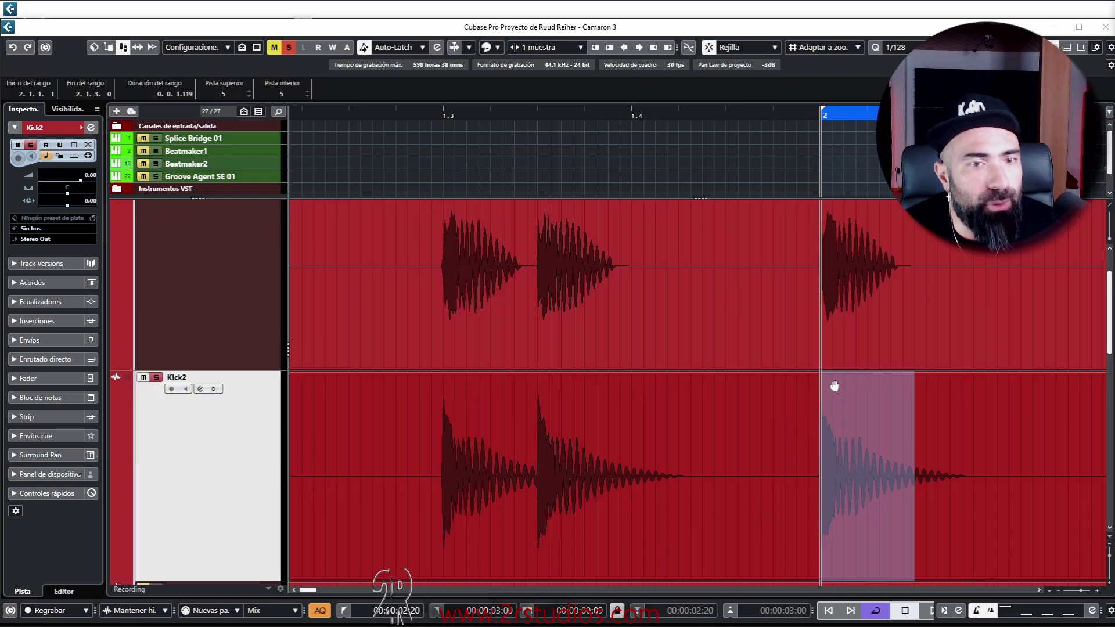
{"action": "scroll", "coordinate": [834, 386], "scroll_direction": "up", "scroll_amount": 2}
{"action": "scroll", "coordinate": [835, 386], "scroll_direction": "down", "scroll_amount": 2}
{"action": "scroll", "coordinate": [834, 386], "scroll_direction": "up", "scroll_amount": 2}
{"action": "scroll", "coordinate": [834, 383], "scroll_direction": "down", "scroll_amount": 2}
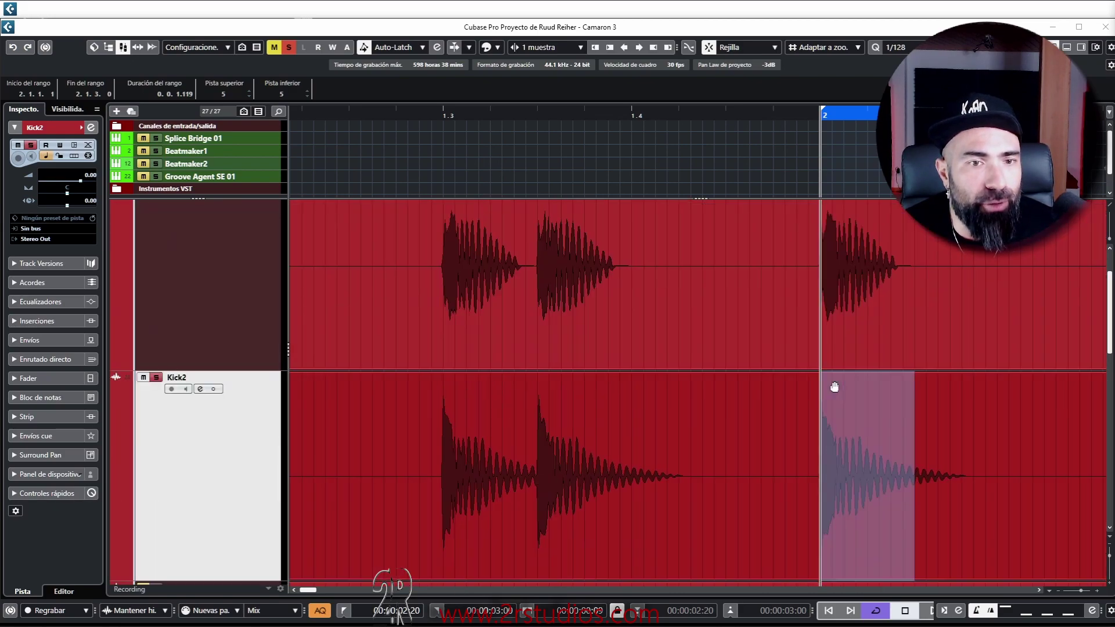
{"action": "scroll", "coordinate": [761, 370], "scroll_direction": "up", "scroll_amount": 2}
Step: Clear the range selection with a point on Kick1 at 1.4.3.90 and examine both kicks' attacks at bar 2
{"action": "left_click", "coordinate": [761, 370]}
{"action": "key", "text": "h"}
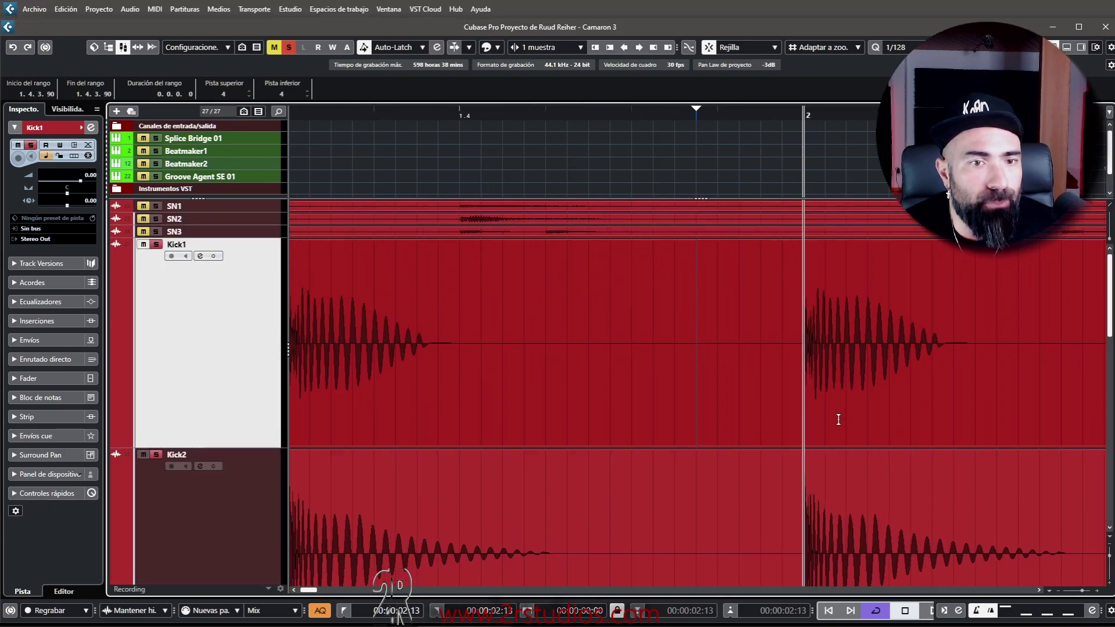
{"action": "scroll", "coordinate": [796, 407], "scroll_direction": "down", "scroll_amount": 2}
{"action": "key", "text": "h"}
{"action": "key", "text": "h"}
{"action": "key", "text": "h"}
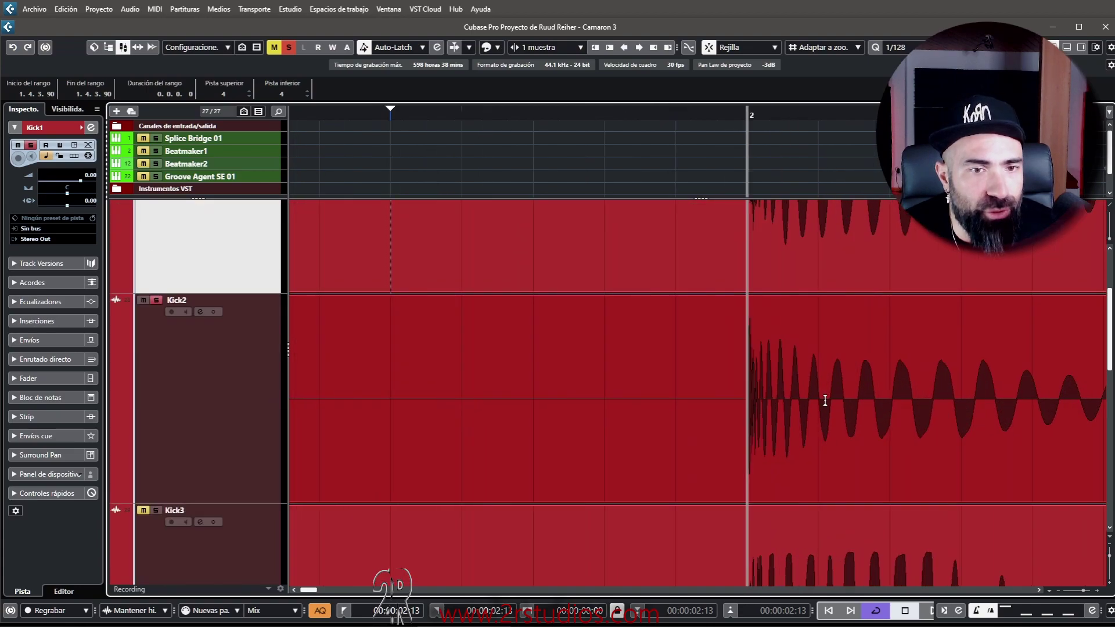
{"action": "scroll", "coordinate": [823, 398], "scroll_direction": "up", "scroll_amount": 1}
{"action": "scroll", "coordinate": [865, 334], "scroll_direction": "down", "scroll_amount": 2}
{"action": "scroll", "coordinate": [871, 331], "scroll_direction": "up", "scroll_amount": 2}
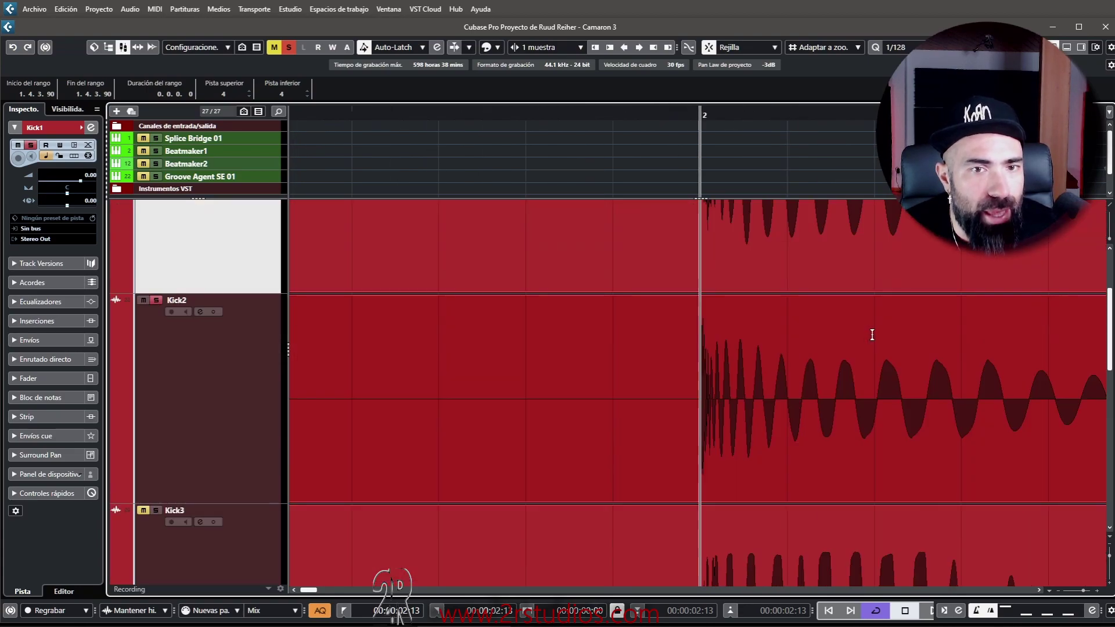
{"action": "key", "text": "h"}
{"action": "key", "text": "h"}
{"action": "key", "text": "h"}
{"action": "key", "text": "h"}
{"action": "key", "text": "h"}
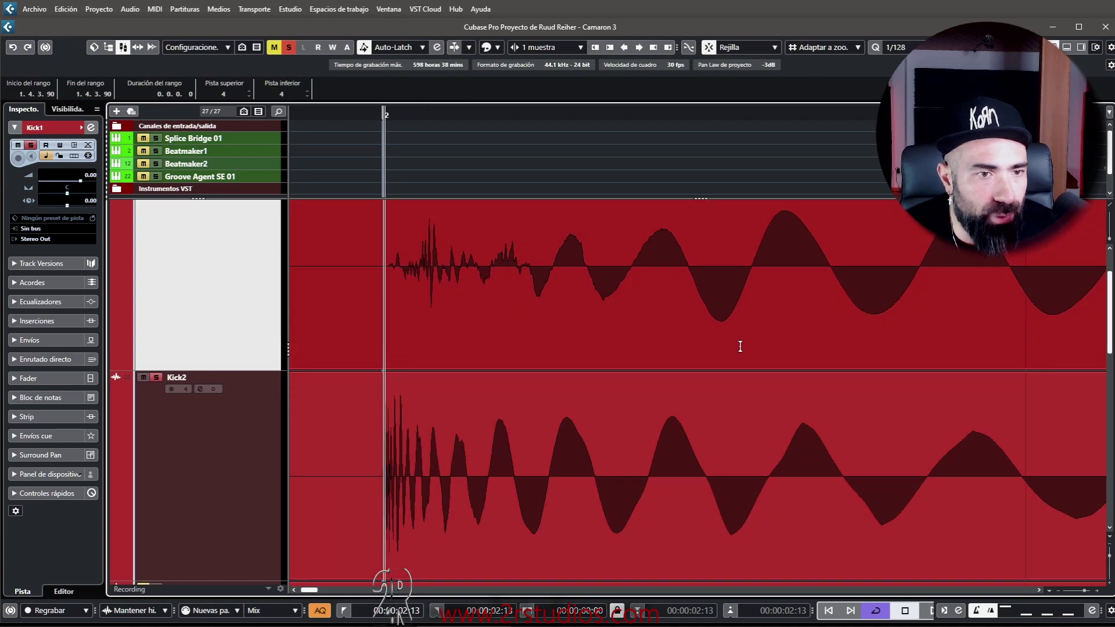
Step: Follow the Kick1 and Kick2 waveforms from bar 2 through their decay and compare the phase of their cycles
{"action": "left_click", "coordinate": [584, 471]}
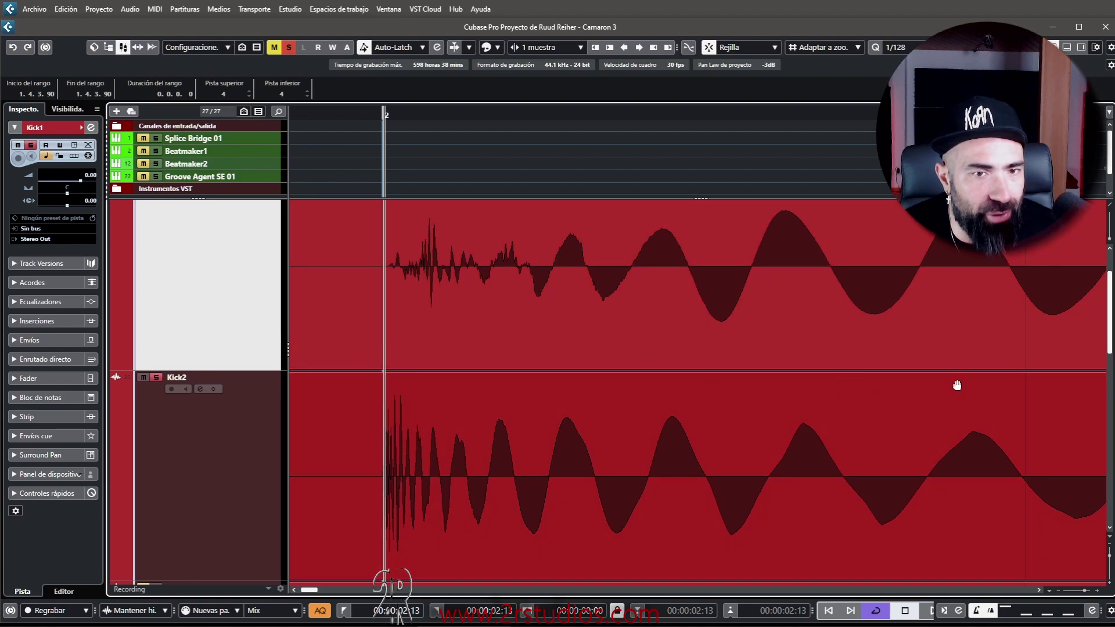
{"action": "left_click_drag", "start_coordinate": [957, 385], "coordinate": [608, 388]}
{"action": "left_click_drag", "start_coordinate": [900, 435], "coordinate": [569, 423]}
{"action": "left_click_drag", "start_coordinate": [892, 425], "coordinate": [595, 418]}
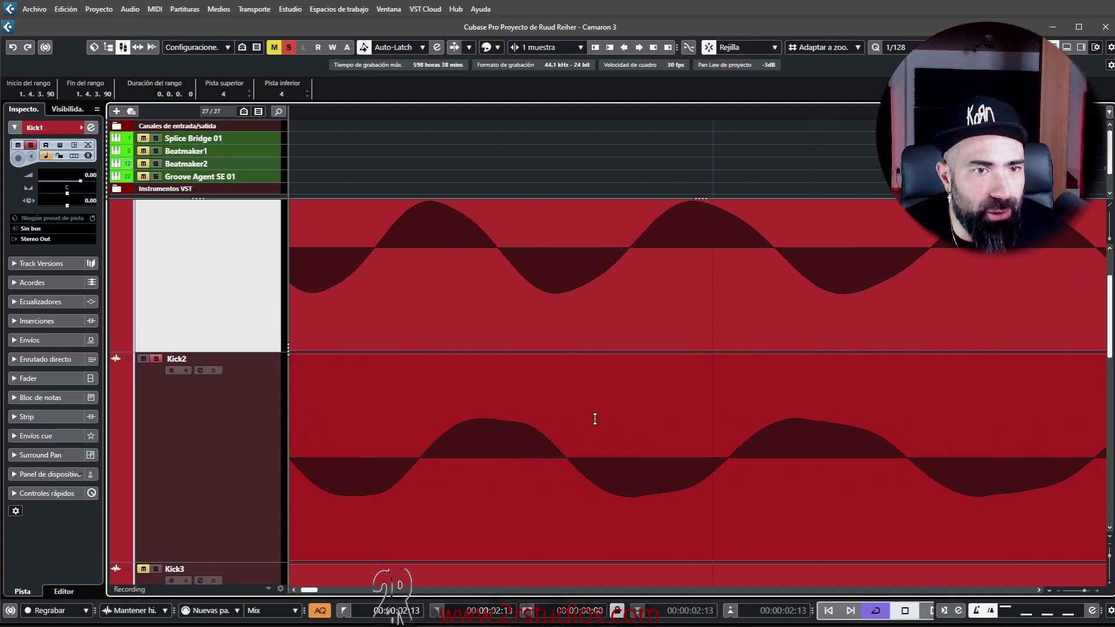
{"action": "left_click_drag", "start_coordinate": [931, 413], "coordinate": [599, 397]}
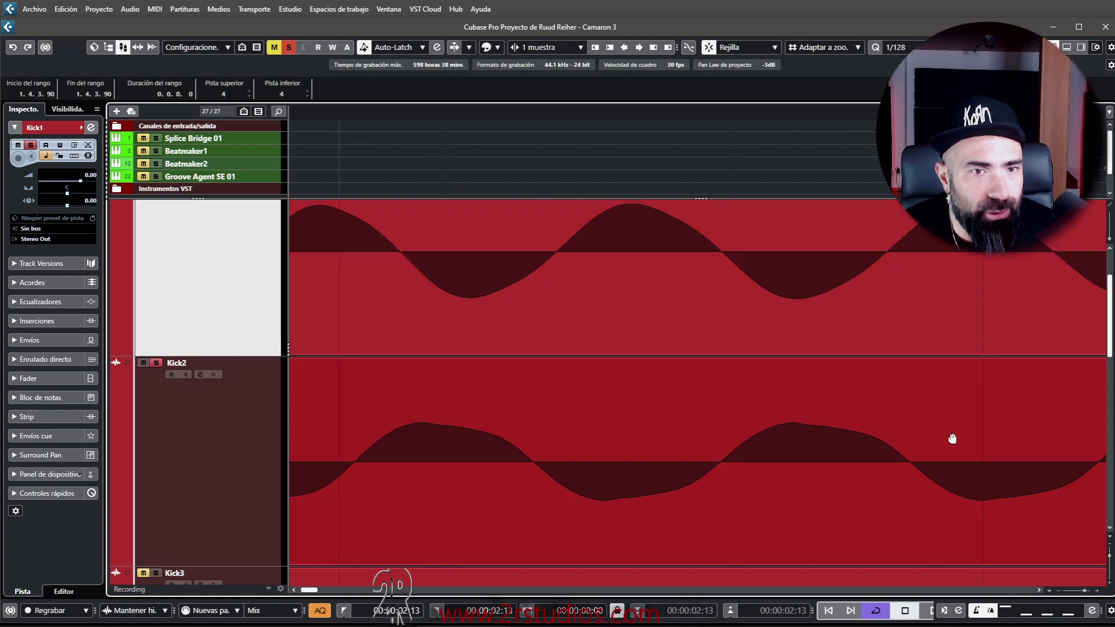
{"action": "left_click_drag", "start_coordinate": [950, 441], "coordinate": [624, 442]}
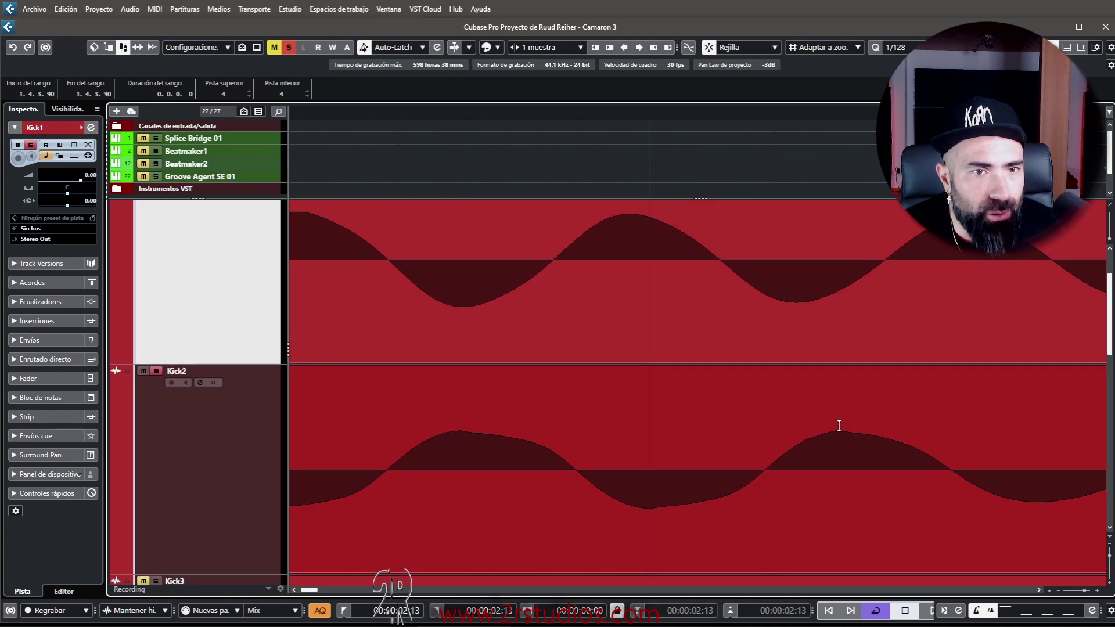
{"action": "left_click_drag", "start_coordinate": [1026, 397], "coordinate": [679, 400]}
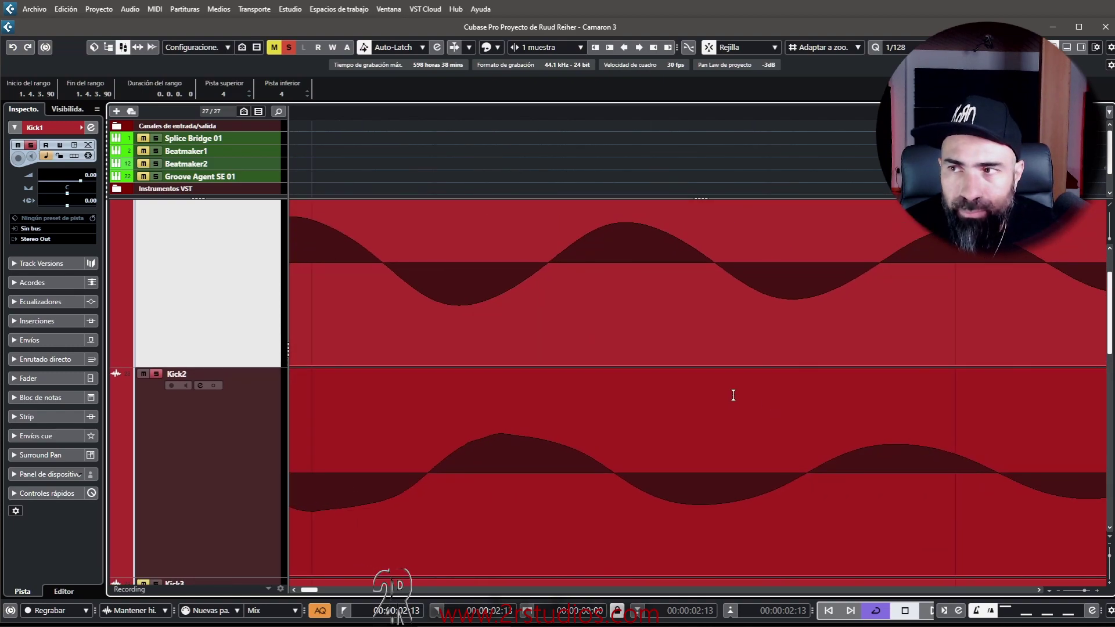
{"action": "scroll", "coordinate": [835, 402], "scroll_direction": "down", "scroll_amount": 4}
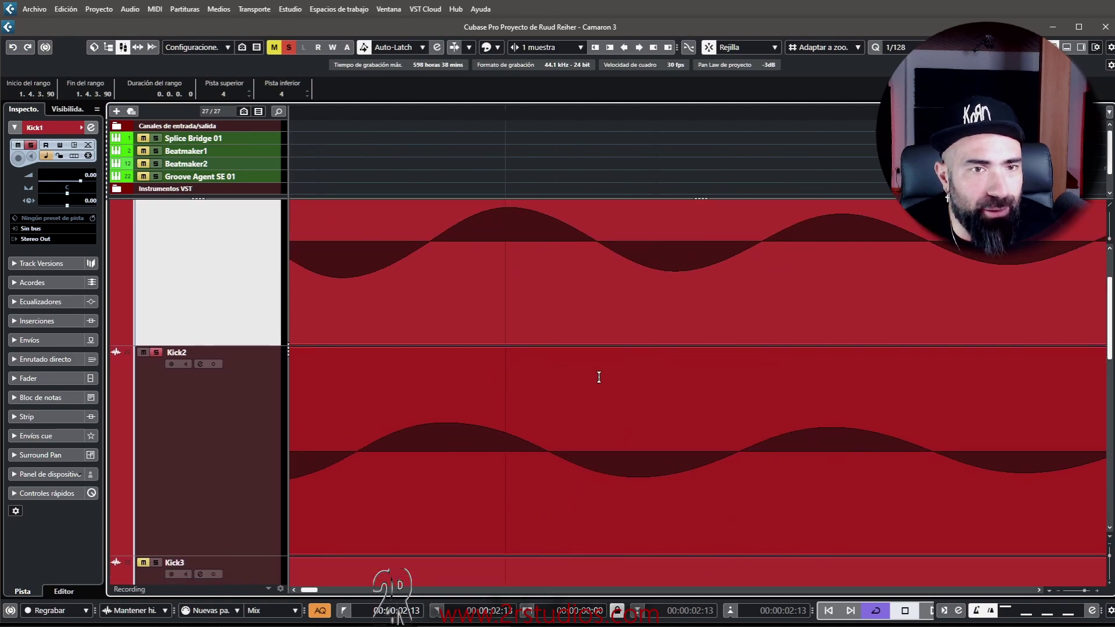
{"action": "scroll", "coordinate": [726, 384], "scroll_direction": "down", "scroll_amount": 8}
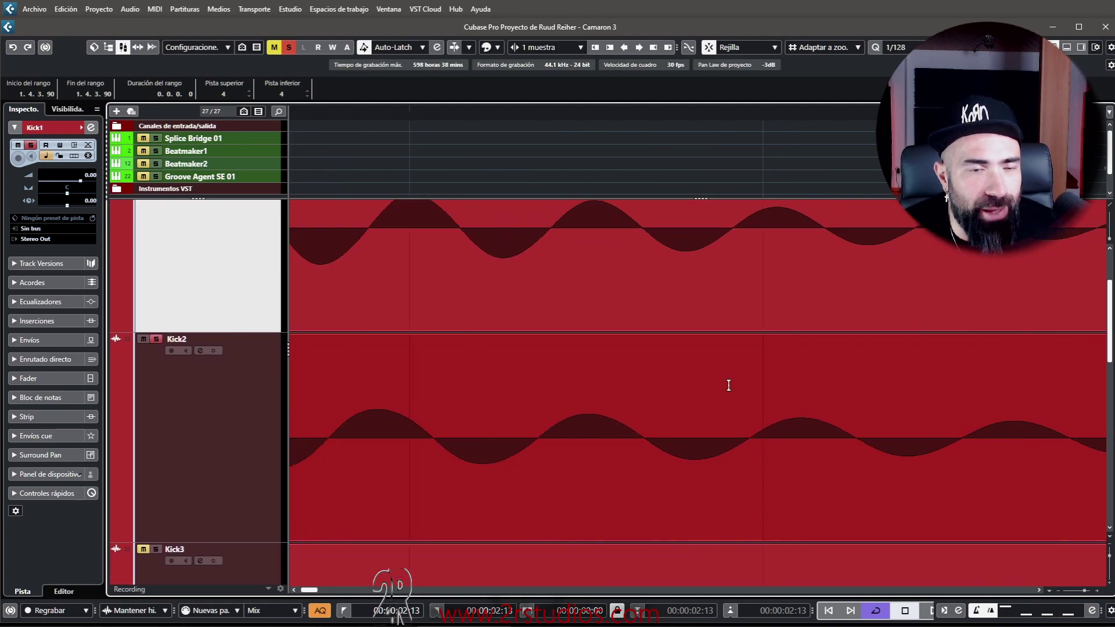
{"action": "scroll", "coordinate": [715, 393], "scroll_direction": "down", "scroll_amount": 3}
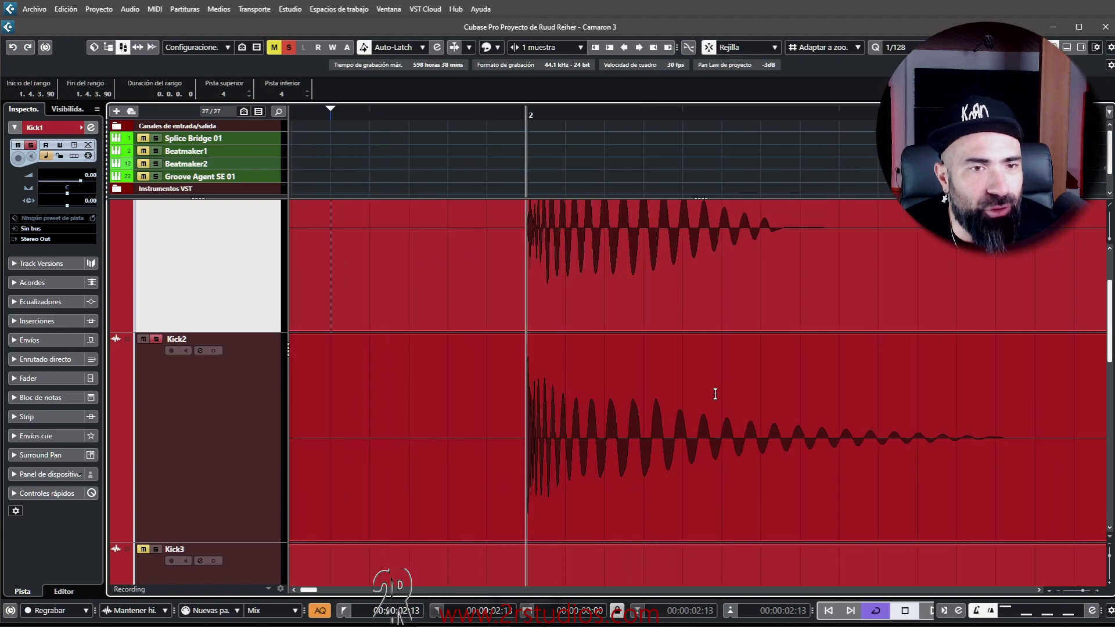
Step: Select the bar 2 hit on Kick2 from 2.1.1.0 to 2.1.4.60 and play it in a loop with Kick1
{"action": "scroll", "coordinate": [722, 387], "scroll_direction": "down", "scroll_amount": 3}
{"action": "scroll", "coordinate": [720, 383], "scroll_direction": "up", "scroll_amount": 3}
{"action": "scroll", "coordinate": [659, 370], "scroll_direction": "up", "scroll_amount": 3}
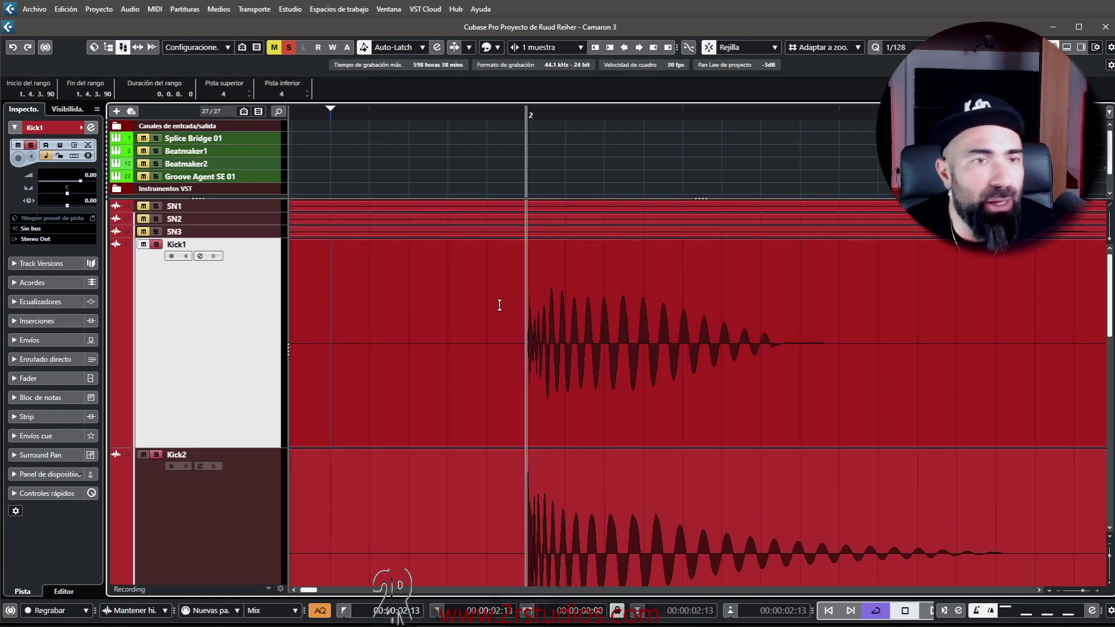
{"action": "left_click_drag", "start_coordinate": [527, 313], "coordinate": [1074, 336]}
{"action": "key", "text": "Down"}
{"action": "key", "text": "space"}
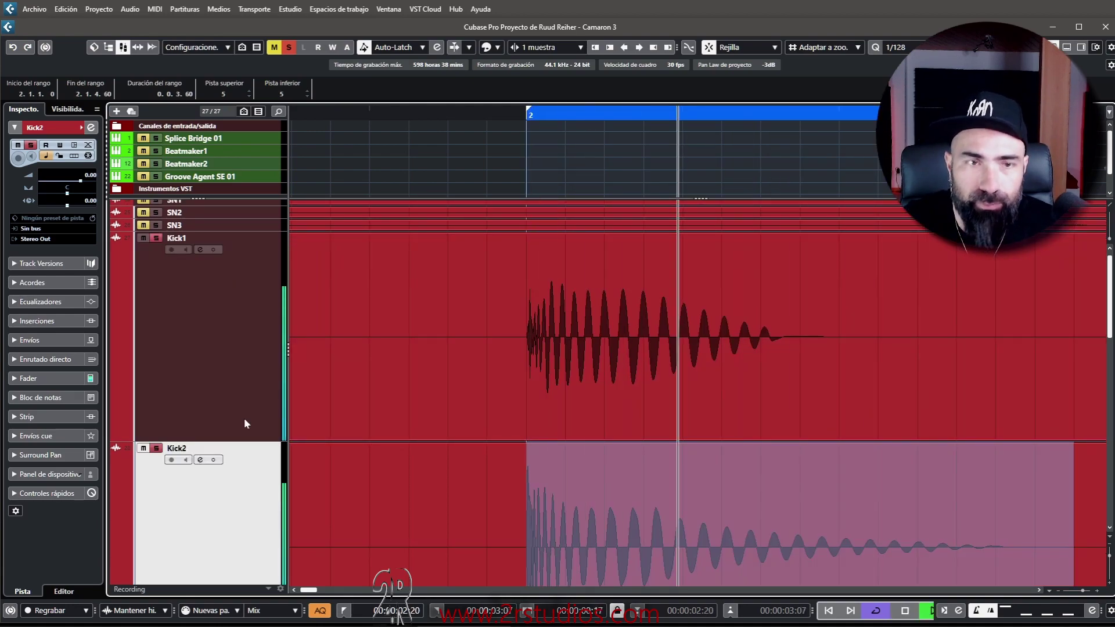
Step: Audition Kick2 with its channel phase at 0° and 180°, leave it at 180°, stop playback and close the channel settings
{"action": "key", "text": "e"}
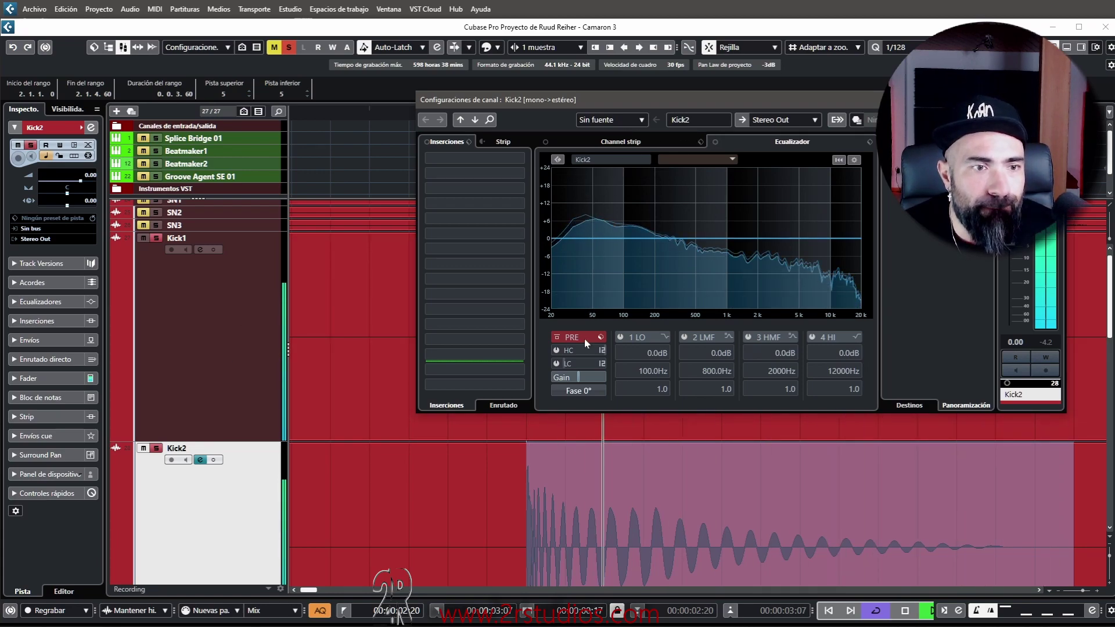
{"action": "left_click", "coordinate": [591, 393]}
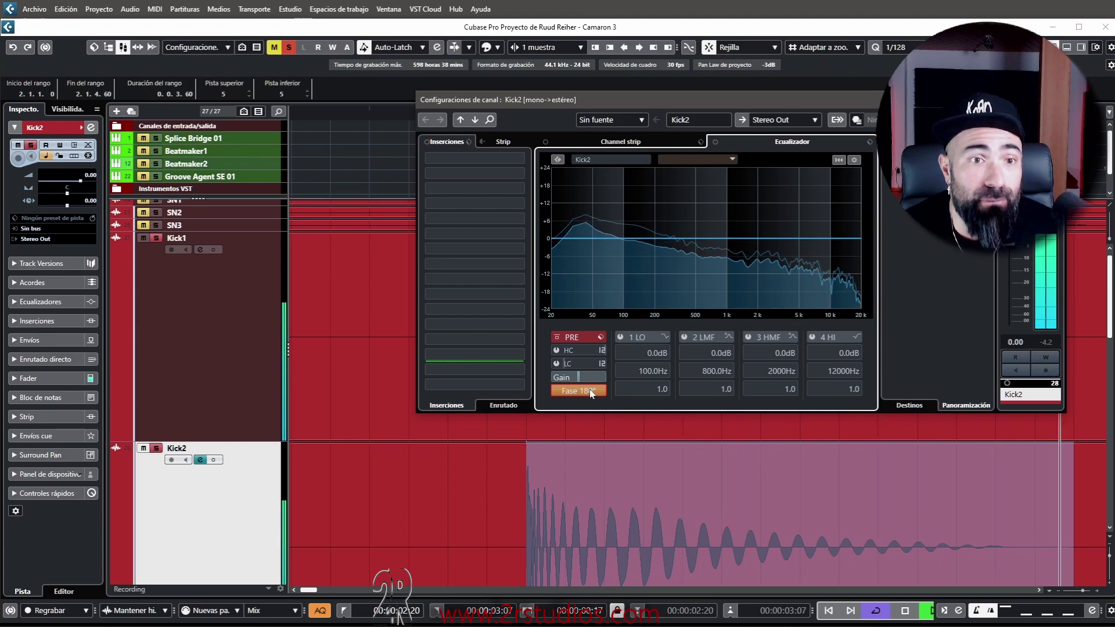
{"action": "left_click", "coordinate": [591, 393]}
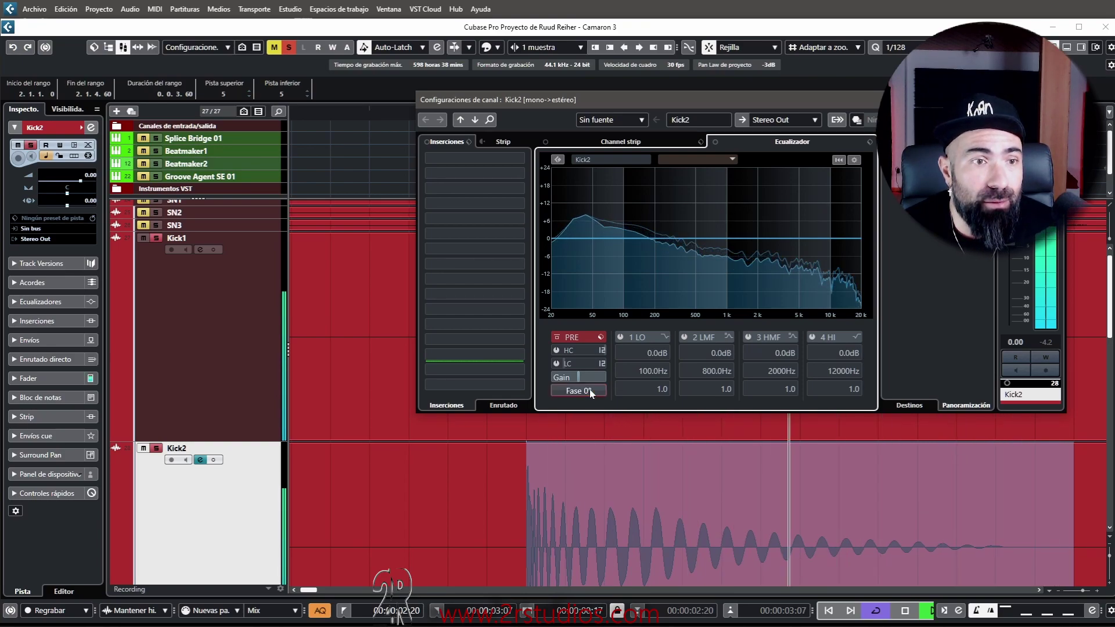
{"action": "left_click", "coordinate": [590, 391]}
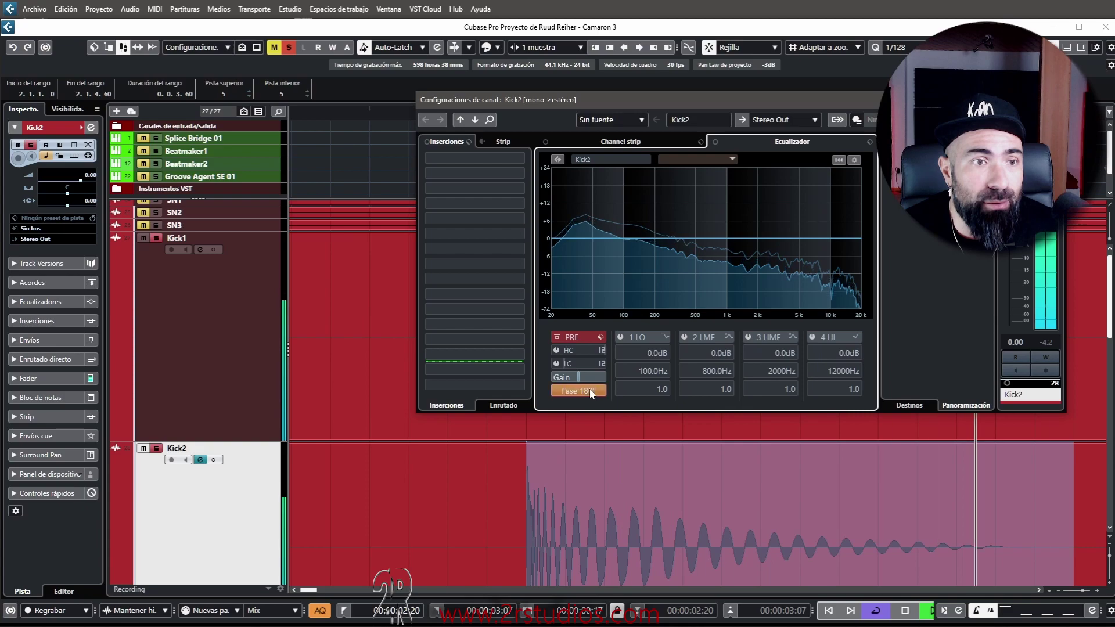
{"action": "key", "text": "space"}
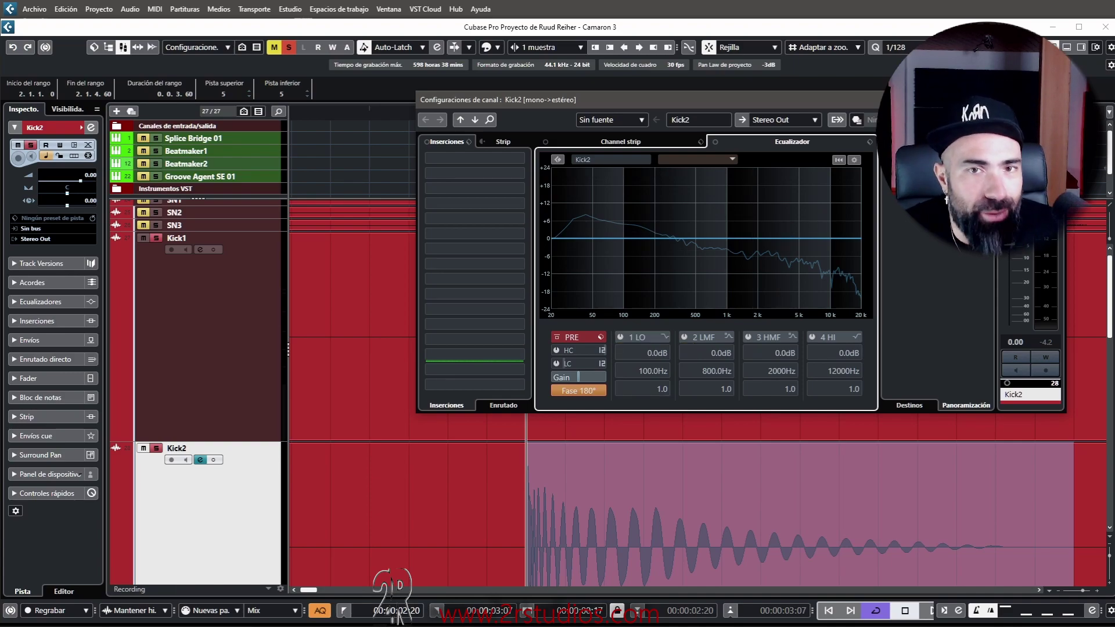
{"action": "key", "text": "ctrl+w"}
Step: Move the Kick3 track directly below Kick1, above Kick2, and solo Kick3
{"action": "scroll", "coordinate": [453, 379], "scroll_direction": "down", "scroll_amount": 4}
{"action": "scroll", "coordinate": [415, 391], "scroll_direction": "up", "scroll_amount": 3}
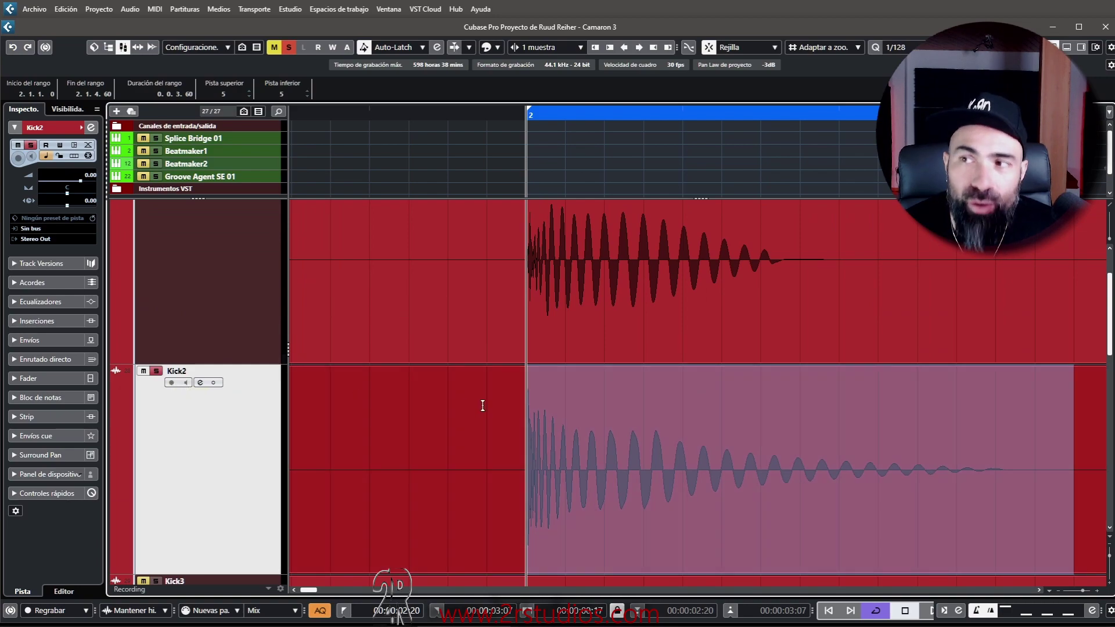
{"action": "scroll", "coordinate": [152, 360], "scroll_direction": "up", "scroll_amount": 2}
{"action": "scroll", "coordinate": [145, 321], "scroll_direction": "down", "scroll_amount": 4}
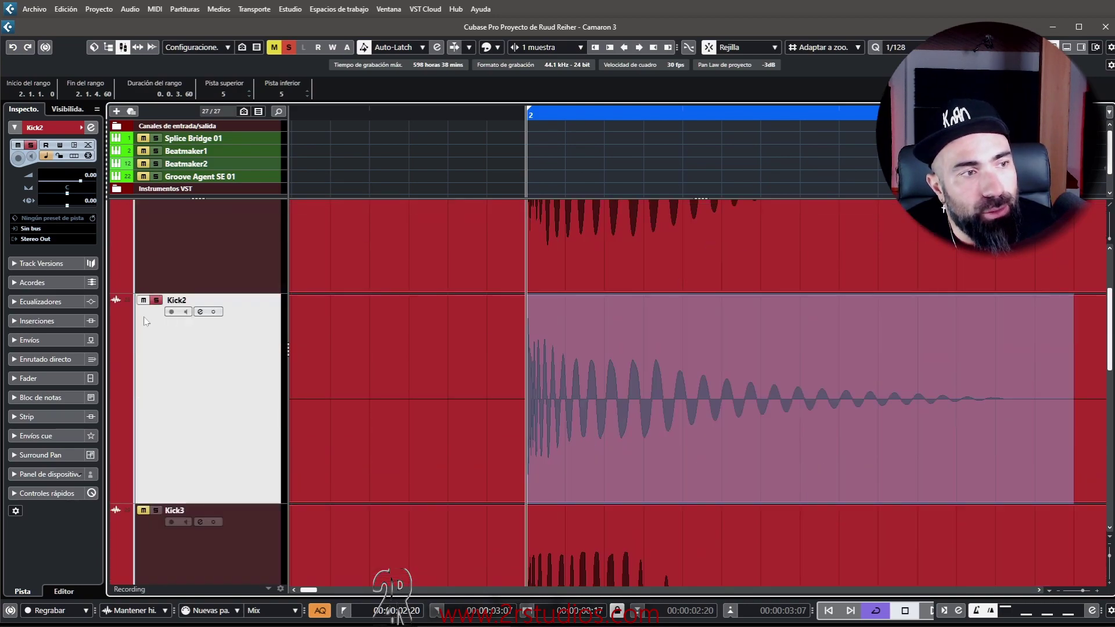
{"action": "scroll", "coordinate": [146, 321], "scroll_direction": "down", "scroll_amount": 2}
{"action": "left_click_drag", "start_coordinate": [213, 432], "coordinate": [223, 308]}
{"action": "scroll", "coordinate": [228, 373], "scroll_direction": "up", "scroll_amount": 2}
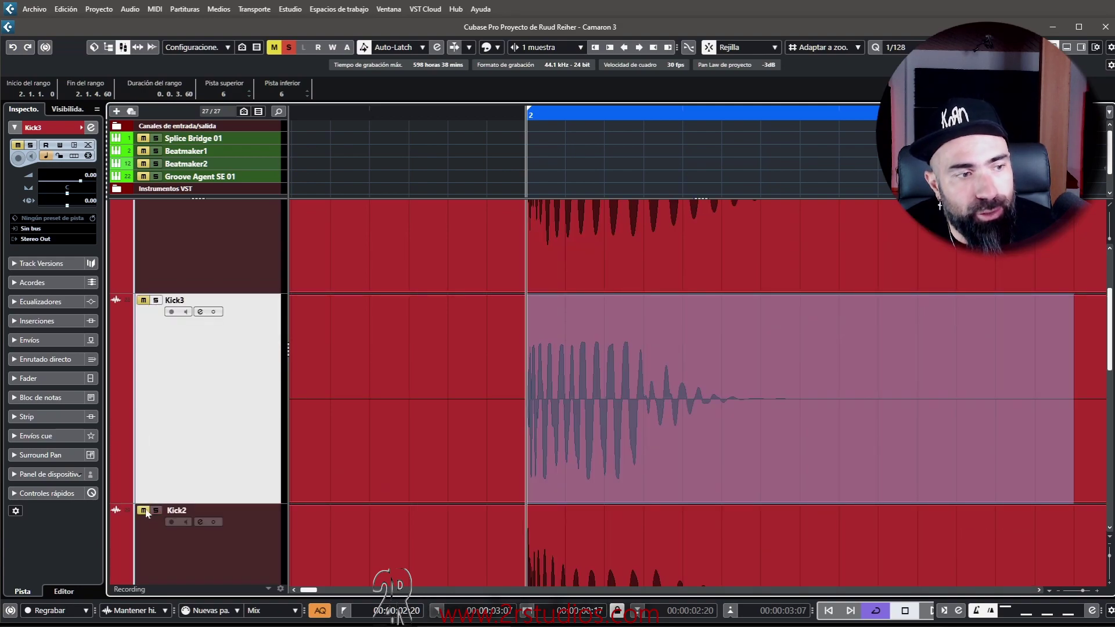
{"action": "left_click", "coordinate": [155, 300]}
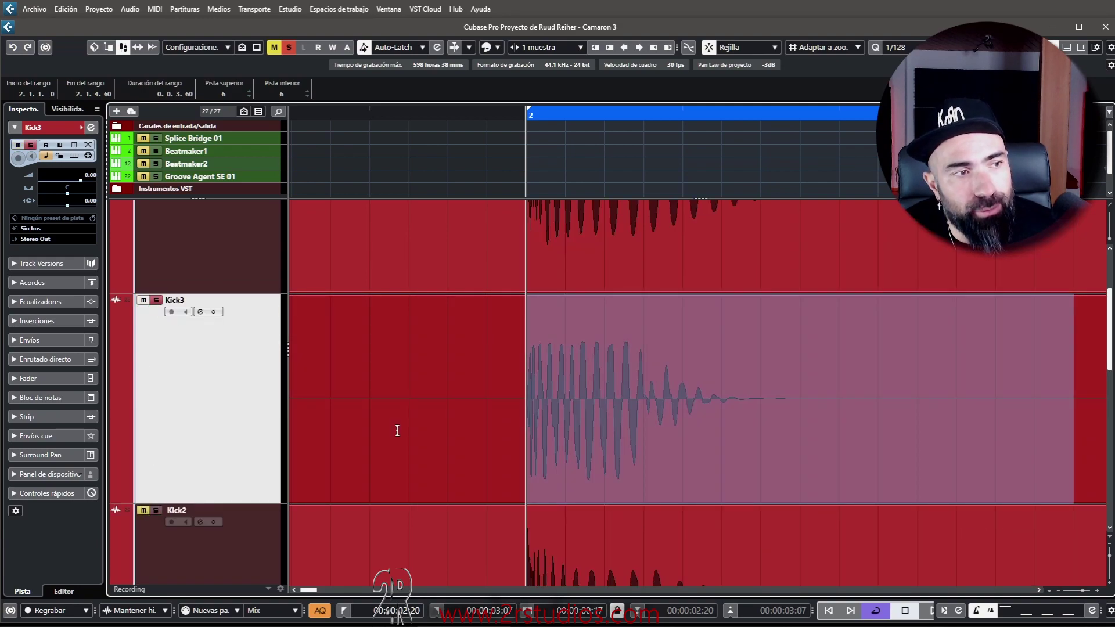
Step: Examine the attack of Kick3 at bar 2 at sample level and compare its start with Kick1 and Kick2
{"action": "scroll", "coordinate": [170, 350], "scroll_direction": "up", "scroll_amount": 3}
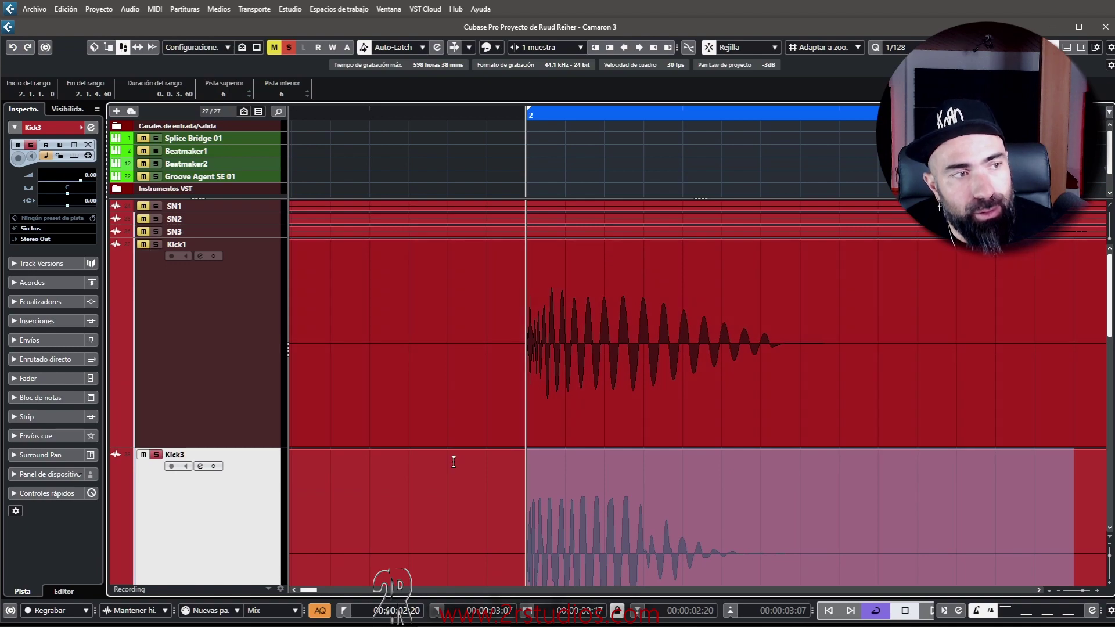
{"action": "scroll", "coordinate": [453, 461], "scroll_direction": "down", "scroll_amount": 3}
{"action": "scroll", "coordinate": [535, 491], "scroll_direction": "up", "scroll_amount": 2}
{"action": "scroll", "coordinate": [512, 461], "scroll_direction": "up", "scroll_amount": 5}
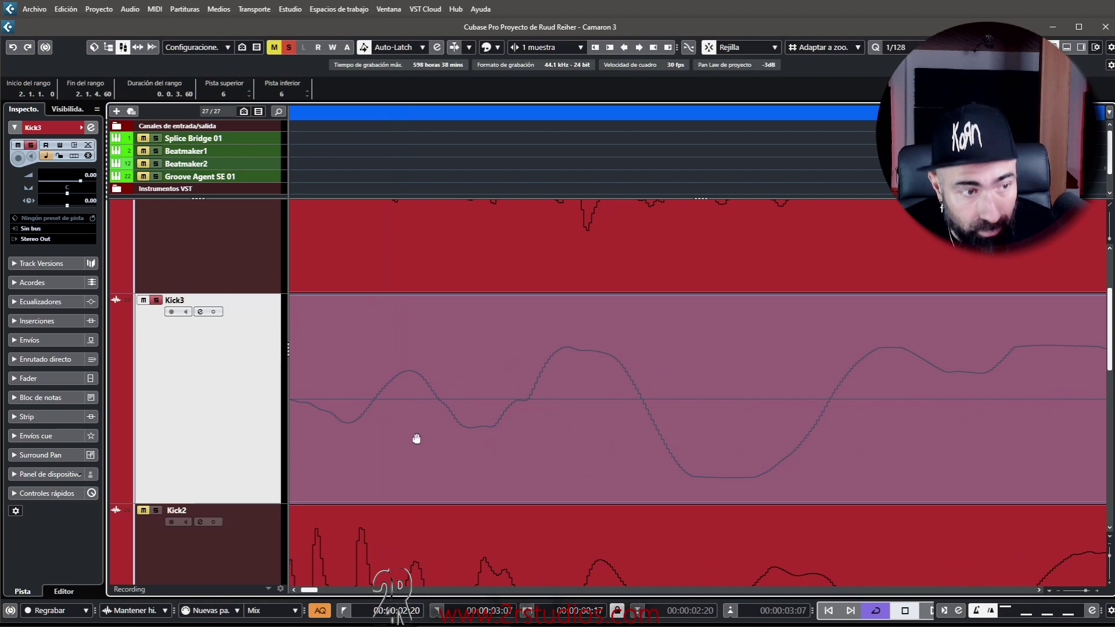
{"action": "scroll", "coordinate": [580, 418], "scroll_direction": "down", "scroll_amount": 5}
{"action": "scroll", "coordinate": [641, 422], "scroll_direction": "up", "scroll_amount": 3}
{"action": "scroll", "coordinate": [636, 420], "scroll_direction": "down", "scroll_amount": 5}
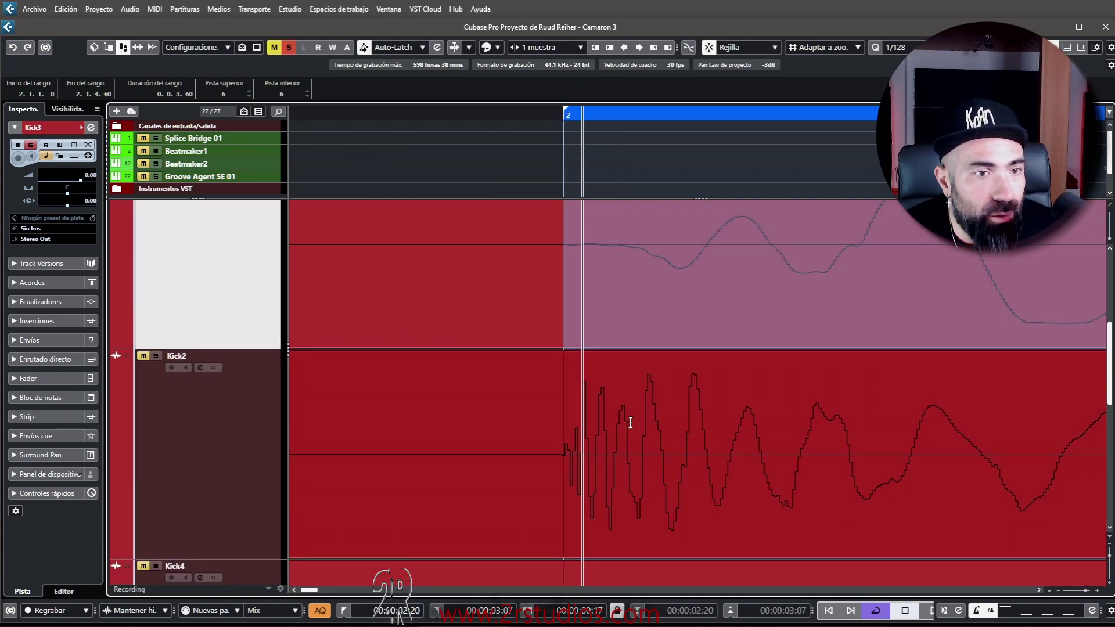
{"action": "scroll", "coordinate": [628, 422], "scroll_direction": "up", "scroll_amount": 3}
{"action": "scroll", "coordinate": [590, 428], "scroll_direction": "up", "scroll_amount": 2}
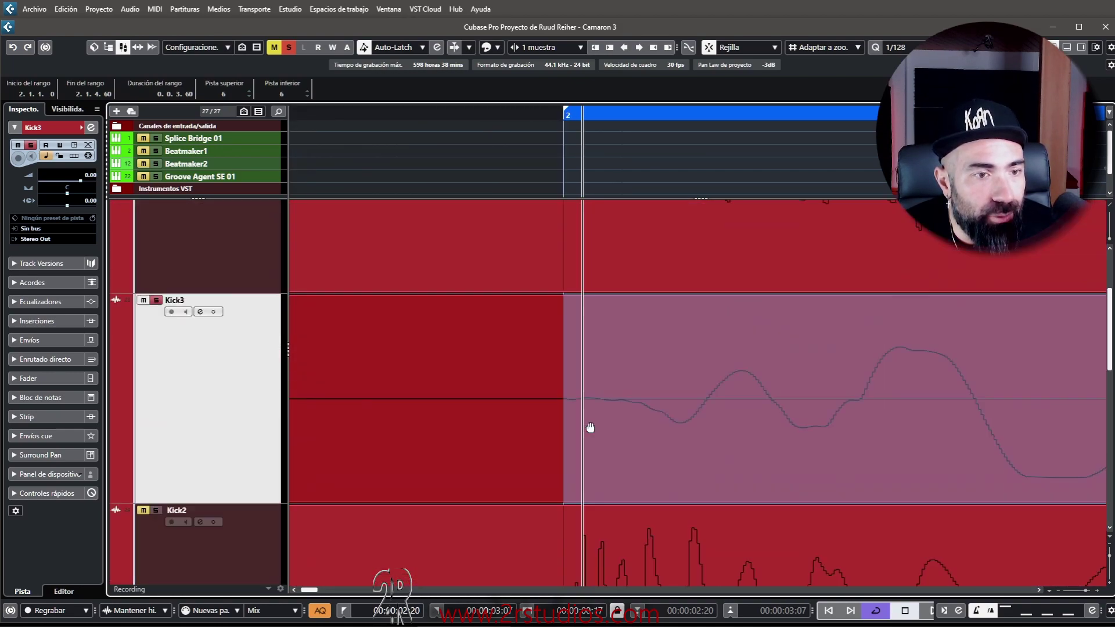
{"action": "scroll", "coordinate": [570, 433], "scroll_direction": "up", "scroll_amount": 3}
{"action": "scroll", "coordinate": [565, 435], "scroll_direction": "down", "scroll_amount": 5}
{"action": "scroll", "coordinate": [567, 443], "scroll_direction": "up", "scroll_amount": 2}
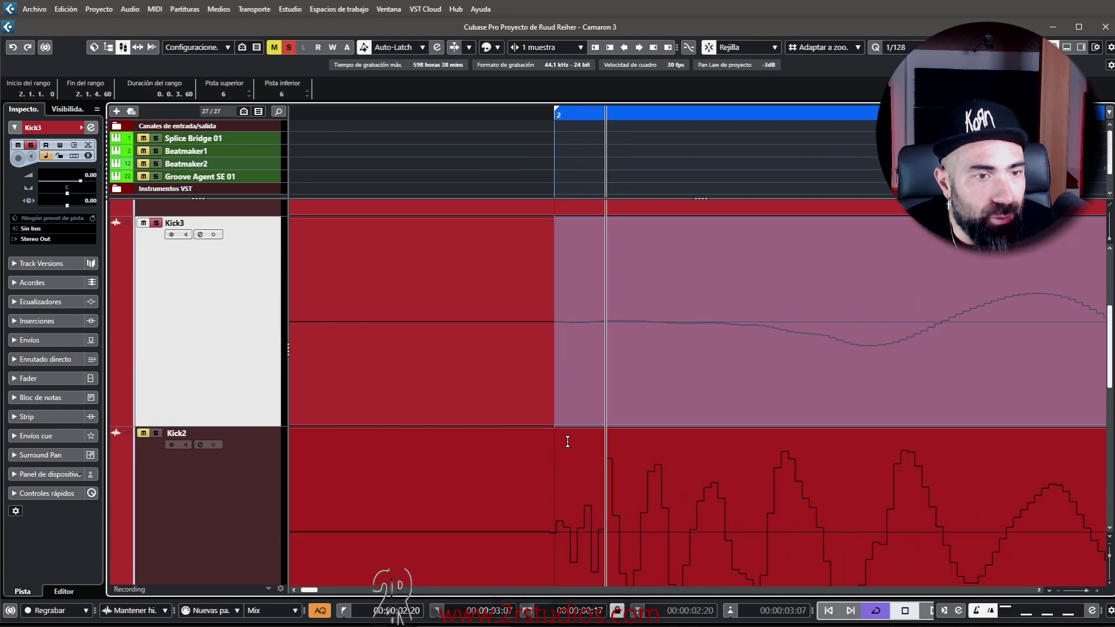
Step: Switch the ruler to seconds and shorten the cycle range to the short stretch at the kick attack just before 2.667 s
{"action": "right_click", "coordinate": [619, 112]}
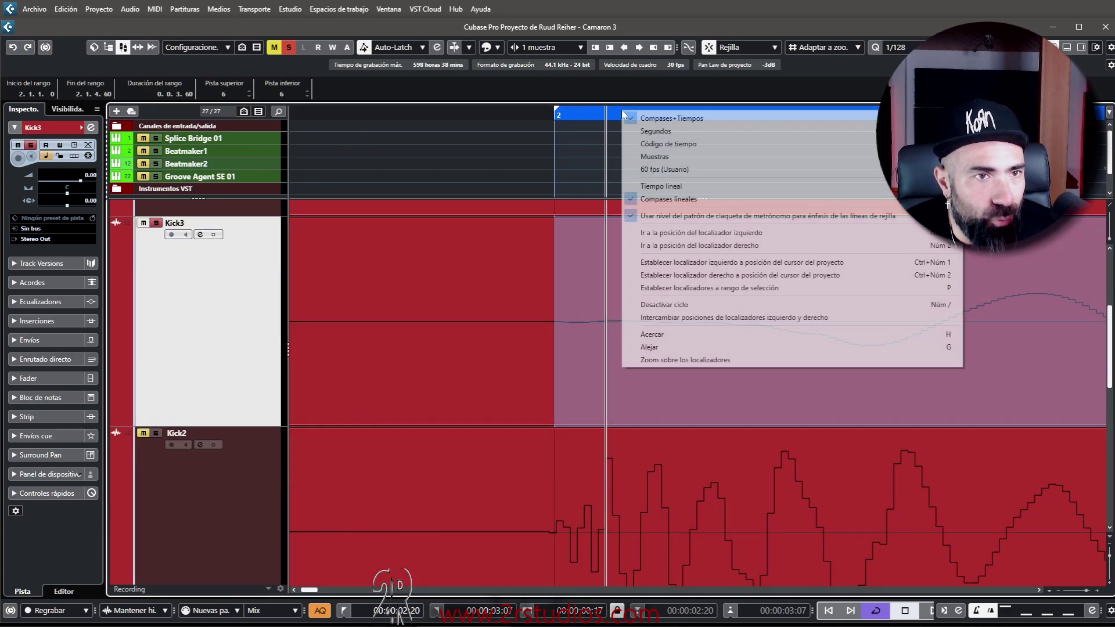
{"action": "left_click", "coordinate": [671, 130]}
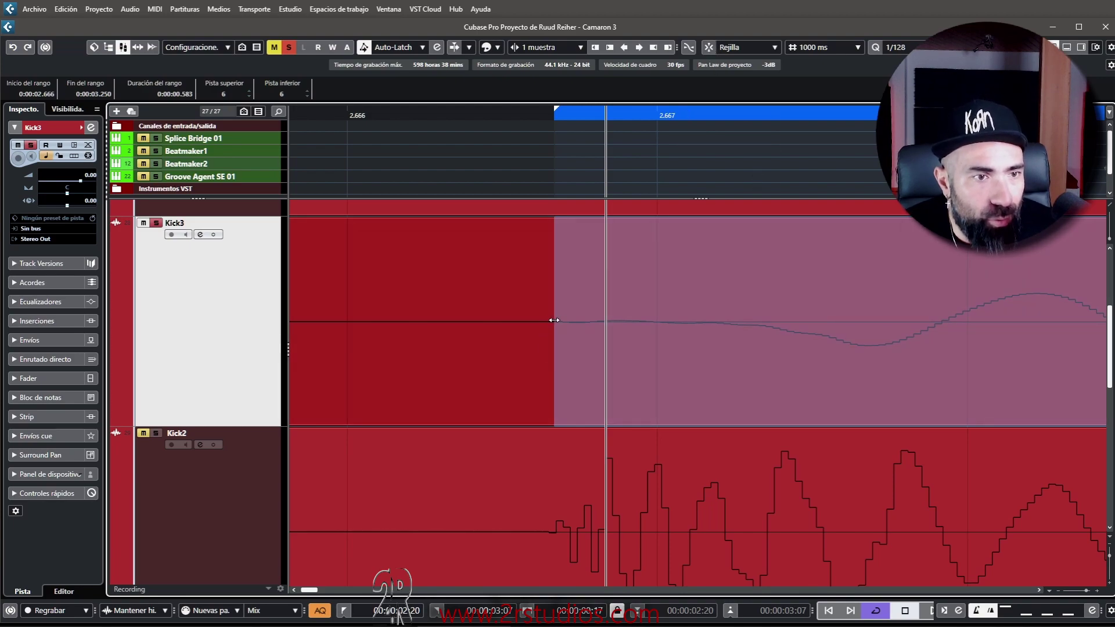
{"action": "mouse_move", "coordinate": [554, 320]}
{"action": "left_mouse_down"}
{"action": "mouse_move", "coordinate": [649, 320]}
{"action": "mouse_move", "coordinate": [565, 321]}
{"action": "left_mouse_up"}
{"action": "key", "text": "g"}
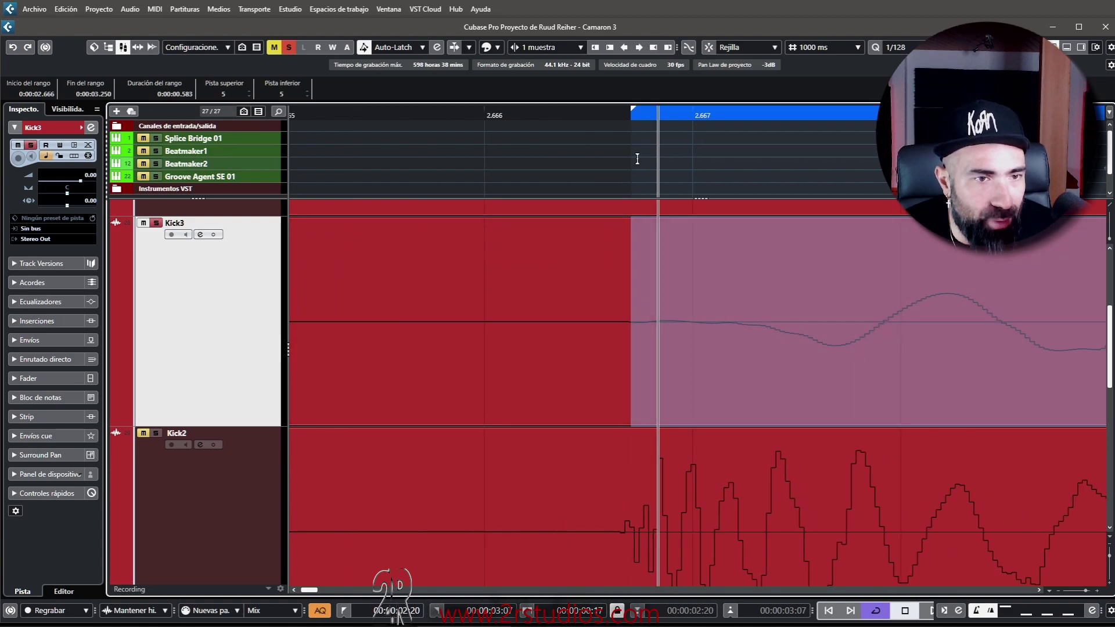
{"action": "left_click_drag", "start_coordinate": [677, 120], "coordinate": [653, 234]}
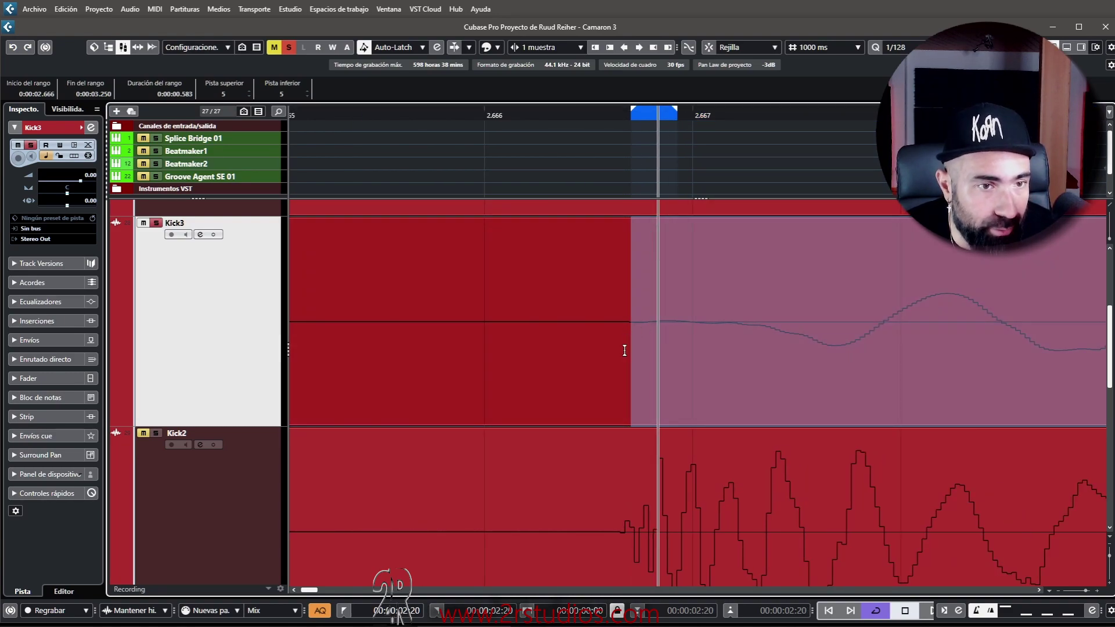
Step: Clear the old range and select the timing gap on Kick3 from the onset of the Kick2 attack to 2.667 s
{"action": "left_click", "coordinate": [627, 355]}
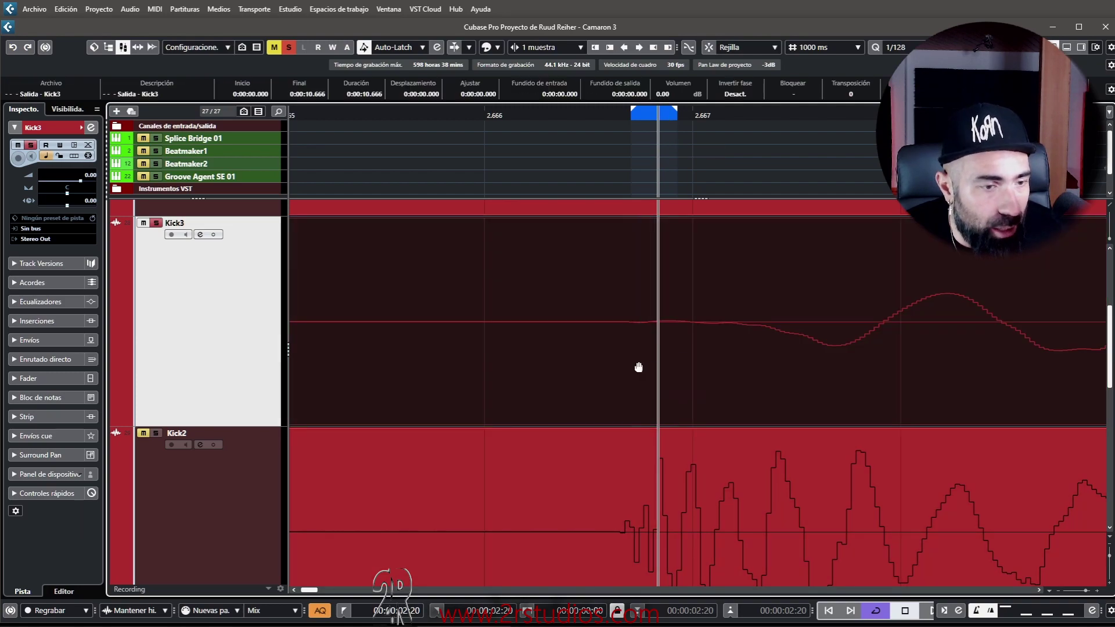
{"action": "double_click", "coordinate": [640, 369]}
{"action": "left_click", "coordinate": [660, 377]}
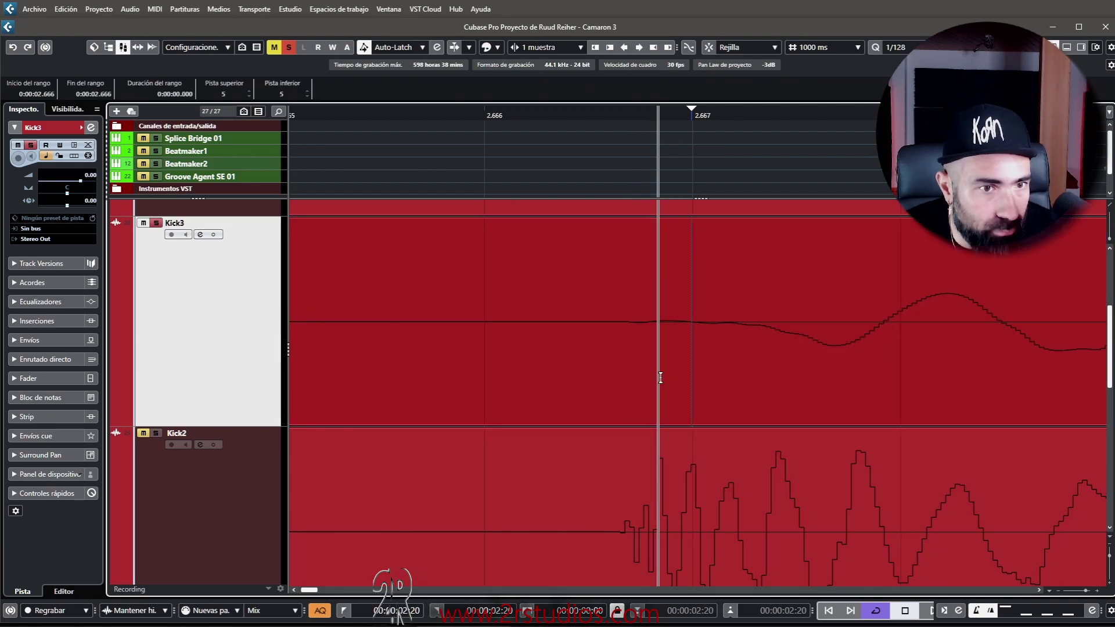
{"action": "left_click_drag", "start_coordinate": [691, 376], "coordinate": [627, 379]}
Step: Compare the onsets of Kick1, Kick3 and Kick2 around the selected gap near 2.667 s
{"action": "scroll", "coordinate": [628, 378], "scroll_direction": "down", "scroll_amount": 3}
{"action": "scroll", "coordinate": [629, 377], "scroll_direction": "up", "scroll_amount": 2}
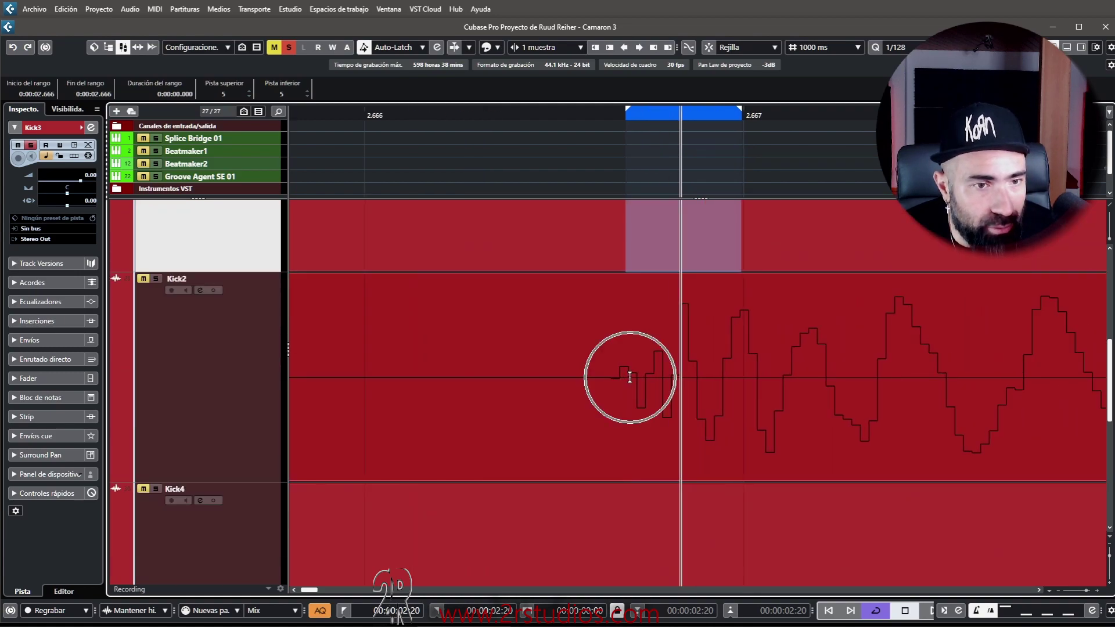
{"action": "scroll", "coordinate": [630, 379], "scroll_direction": "up", "scroll_amount": 3}
{"action": "scroll", "coordinate": [697, 385], "scroll_direction": "down", "scroll_amount": 6}
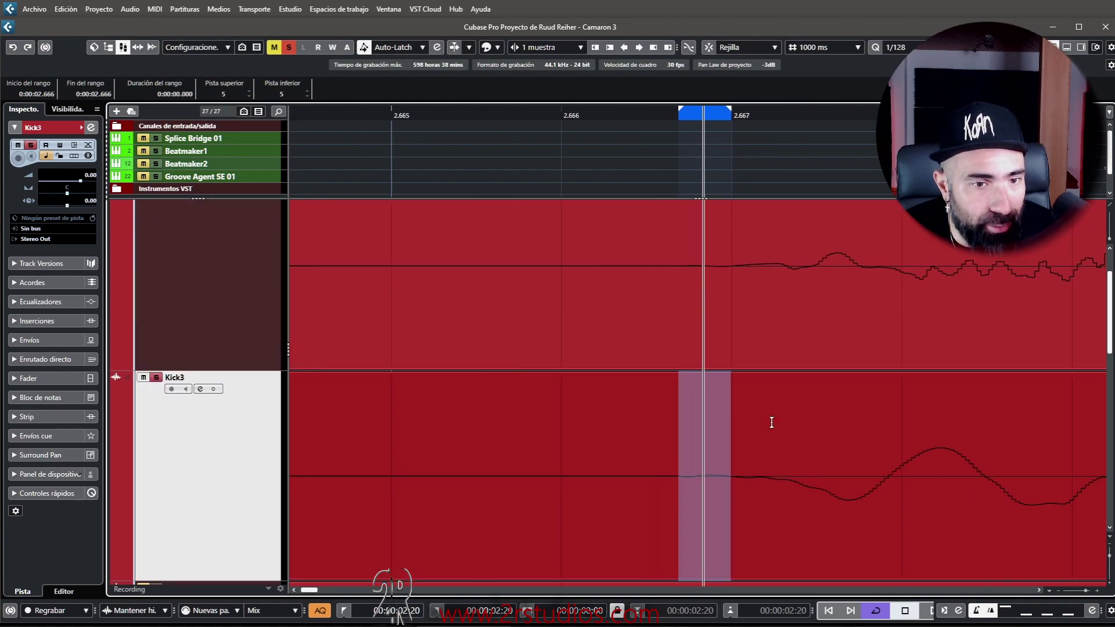
{"action": "scroll", "coordinate": [772, 436], "scroll_direction": "right", "scroll_amount": 5}
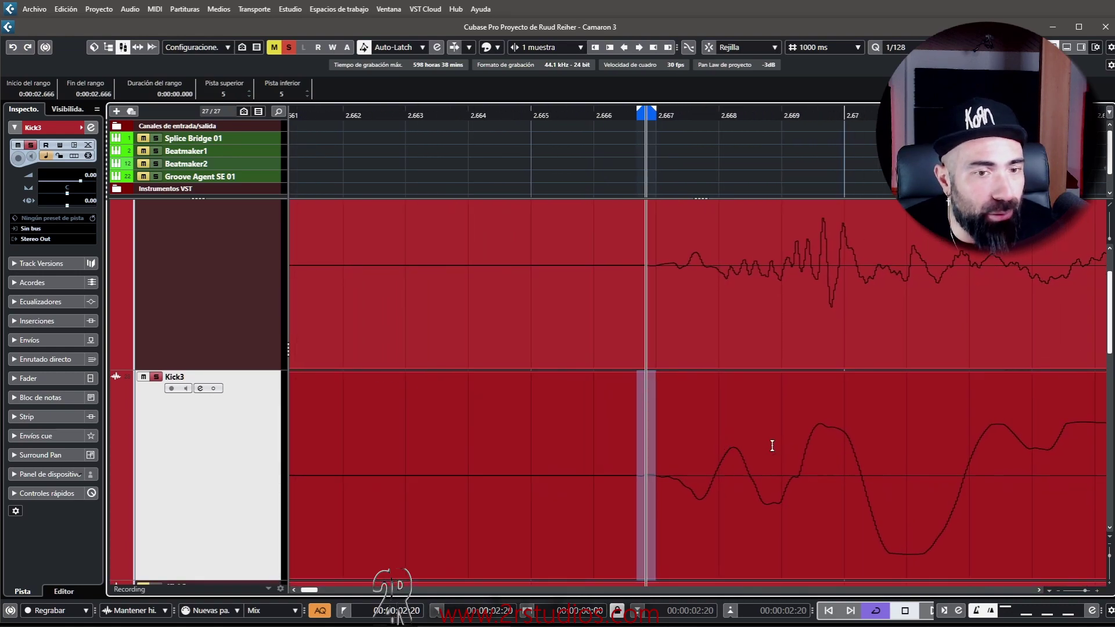
{"action": "scroll", "coordinate": [732, 438], "scroll_direction": "down", "scroll_amount": 1}
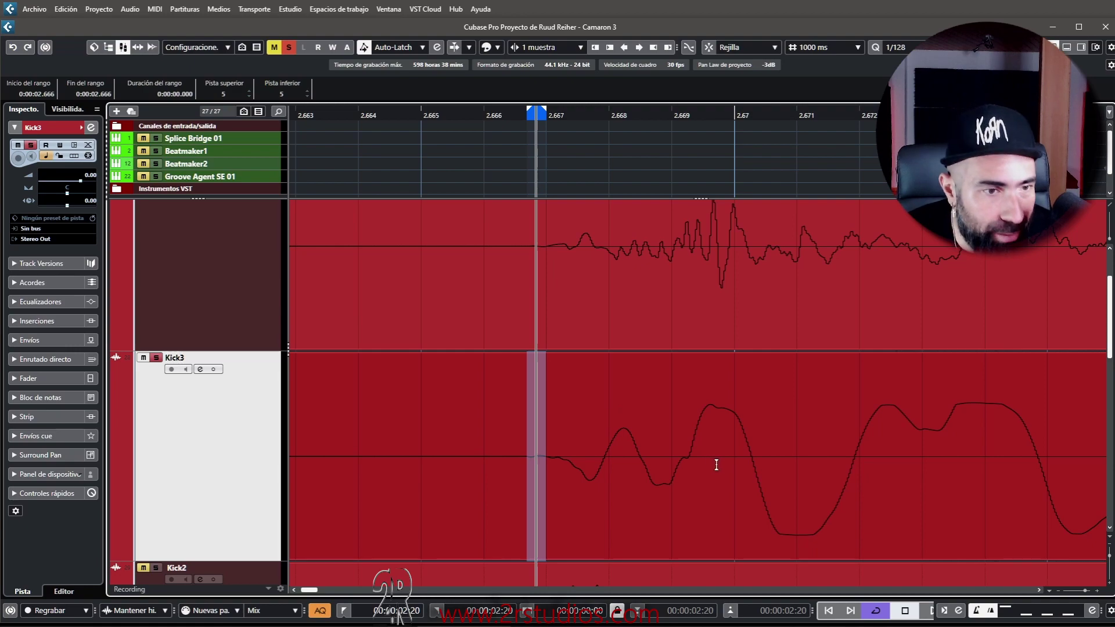
{"action": "scroll", "coordinate": [737, 463], "scroll_direction": "down", "scroll_amount": 2}
{"action": "scroll", "coordinate": [815, 436], "scroll_direction": "up", "scroll_amount": 1}
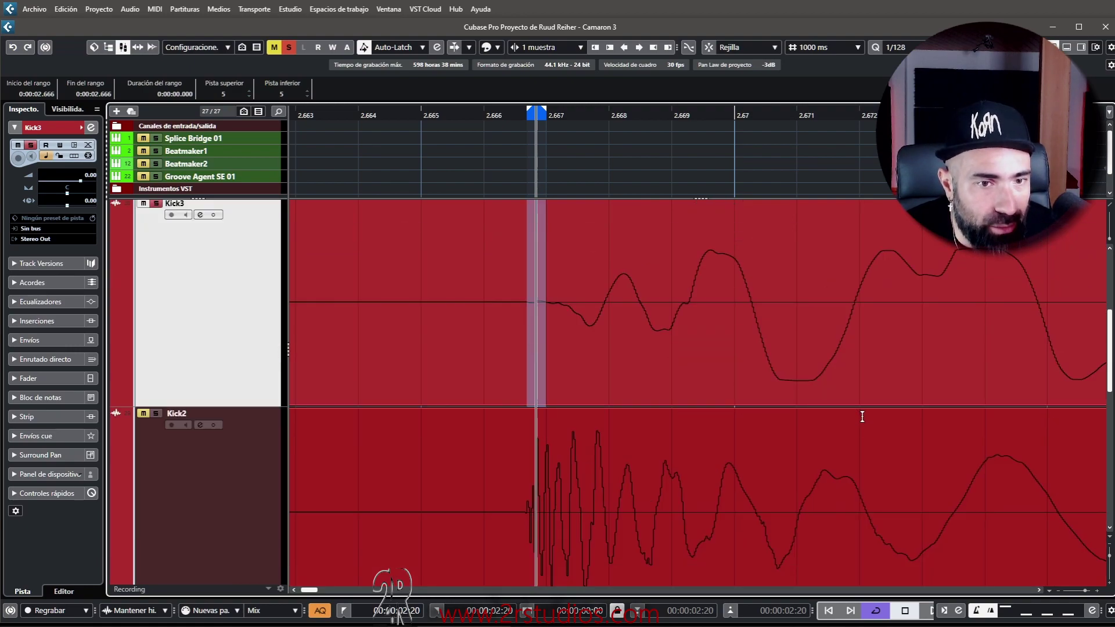
Step: Follow the Kick3 and Kick2 waveforms from the attack to about 2.785 s and compare the phase of their cycles
{"action": "scroll", "coordinate": [357, 348], "scroll_direction": "down", "scroll_amount": 1}
{"action": "scroll", "coordinate": [357, 348], "scroll_direction": "right", "scroll_amount": 5}
{"action": "scroll", "coordinate": [740, 406], "scroll_direction": "right", "scroll_amount": 2}
{"action": "scroll", "coordinate": [598, 391], "scroll_direction": "up", "scroll_amount": 1}
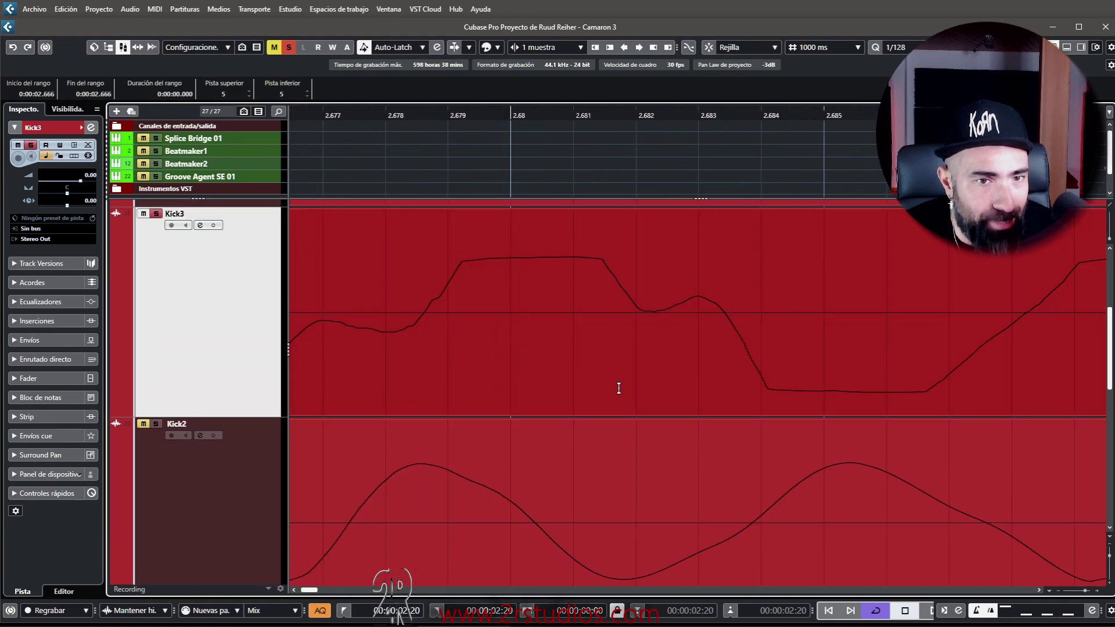
{"action": "scroll", "coordinate": [619, 387], "scroll_direction": "down", "scroll_amount": 5}
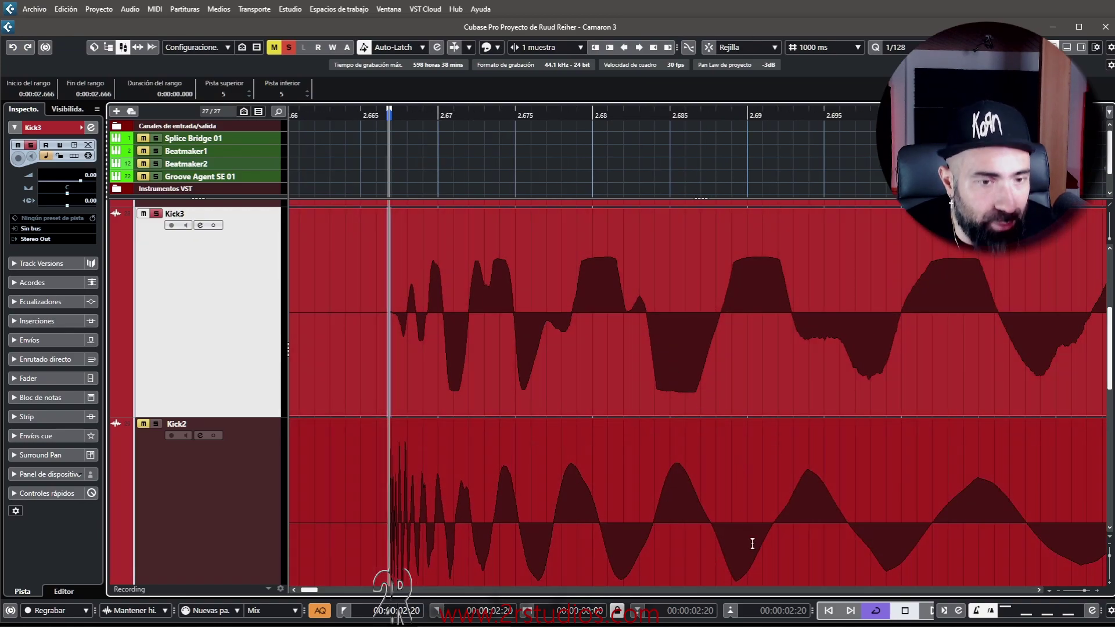
{"action": "scroll", "coordinate": [859, 491], "scroll_direction": "right", "scroll_amount": 5}
{"action": "scroll", "coordinate": [859, 490], "scroll_direction": "down", "scroll_amount": 1}
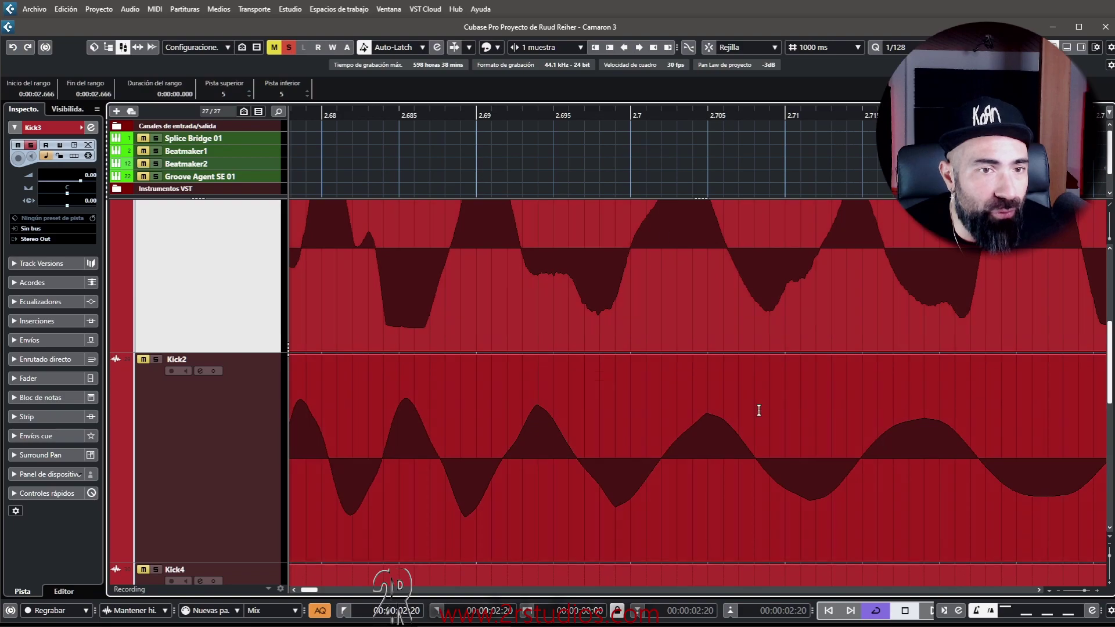
{"action": "scroll", "coordinate": [993, 421], "scroll_direction": "right", "scroll_amount": 8}
{"action": "scroll", "coordinate": [588, 406], "scroll_direction": "down", "scroll_amount": 1}
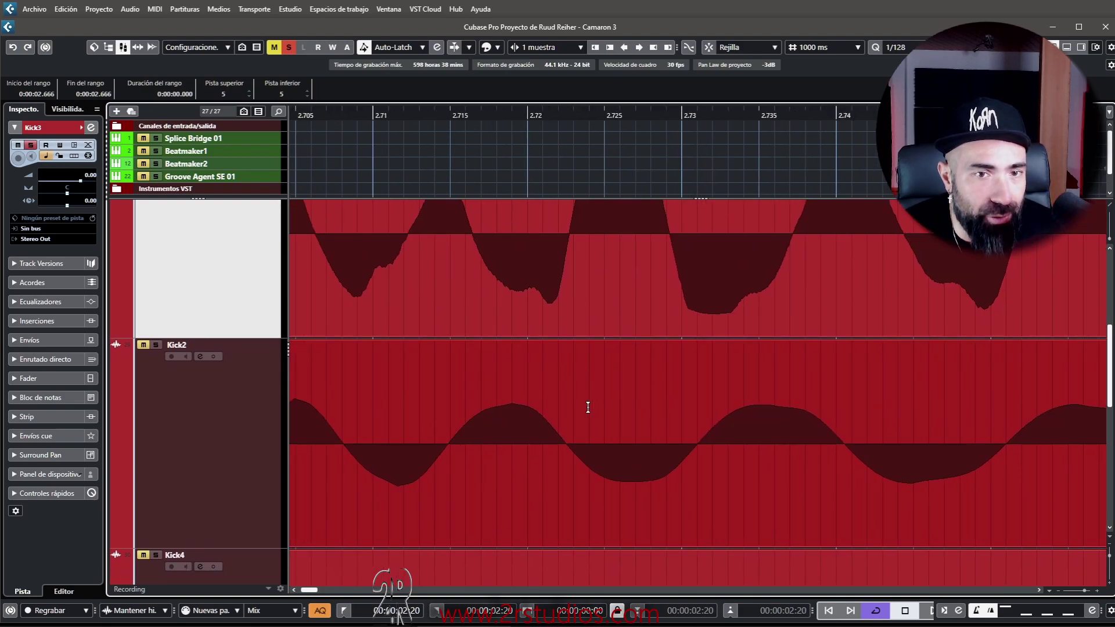
{"action": "scroll", "coordinate": [1002, 418], "scroll_direction": "right", "scroll_amount": 6}
{"action": "scroll", "coordinate": [626, 427], "scroll_direction": "up", "scroll_amount": 1}
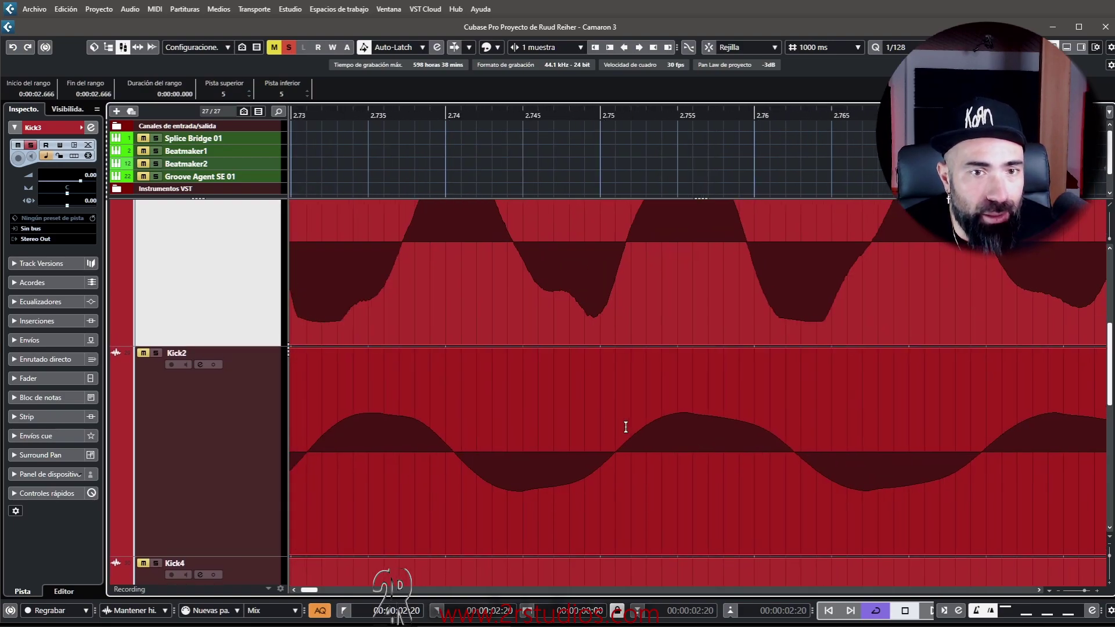
{"action": "scroll", "coordinate": [649, 447], "scroll_direction": "right", "scroll_amount": 5}
{"action": "scroll", "coordinate": [619, 445], "scroll_direction": "down", "scroll_amount": 1}
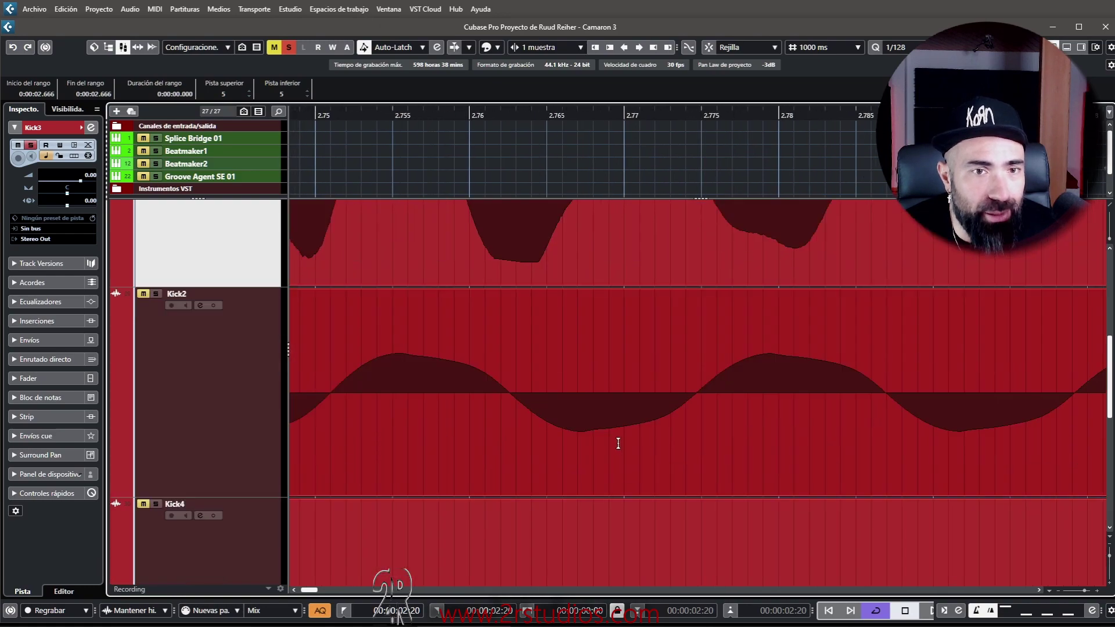
{"action": "scroll", "coordinate": [620, 441], "scroll_direction": "up", "scroll_amount": 2}
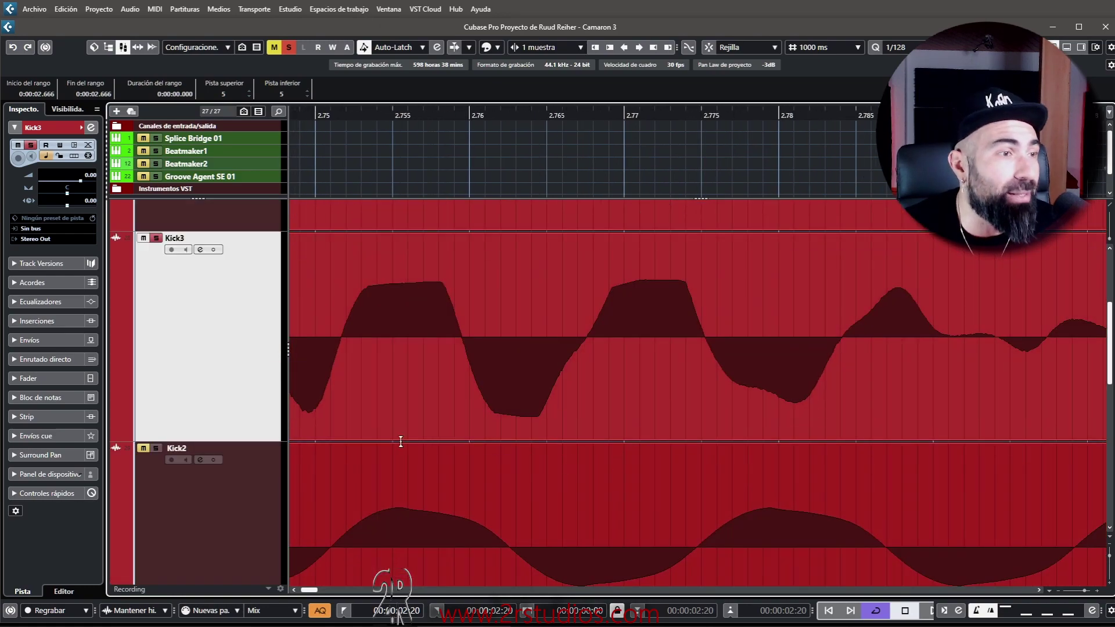
Step: Loop the bar 2 hit on Kick1 from 2.1.1.2 to 2.1.3.9 with Kick3 soloed, and set Kick3's channel phase to 180°
{"action": "key", "text": "alt+s"}
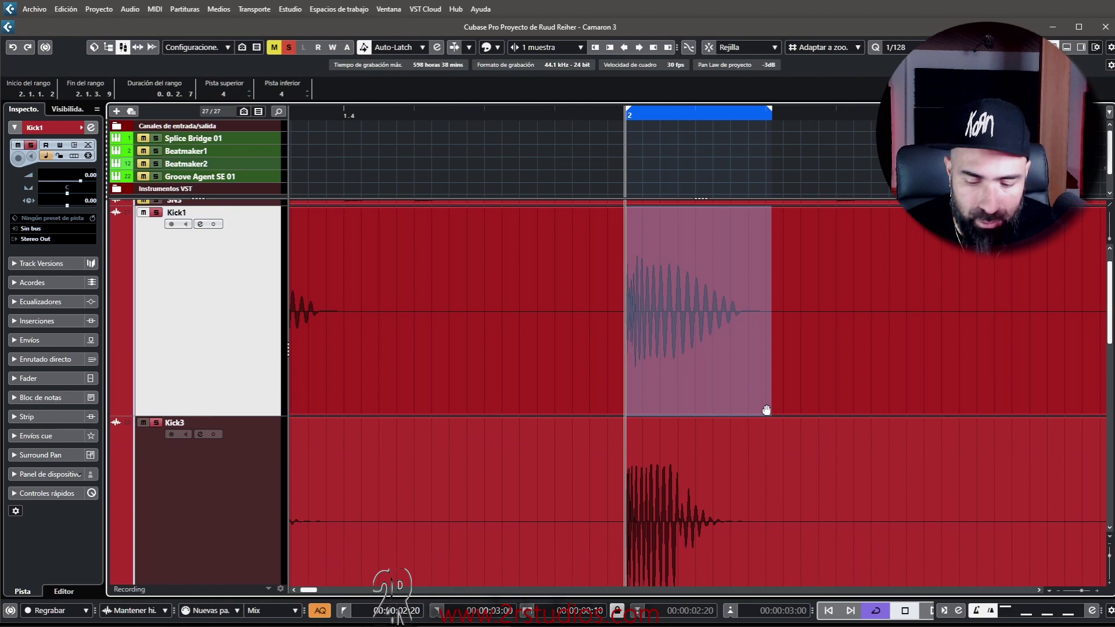
{"action": "key", "text": "space"}
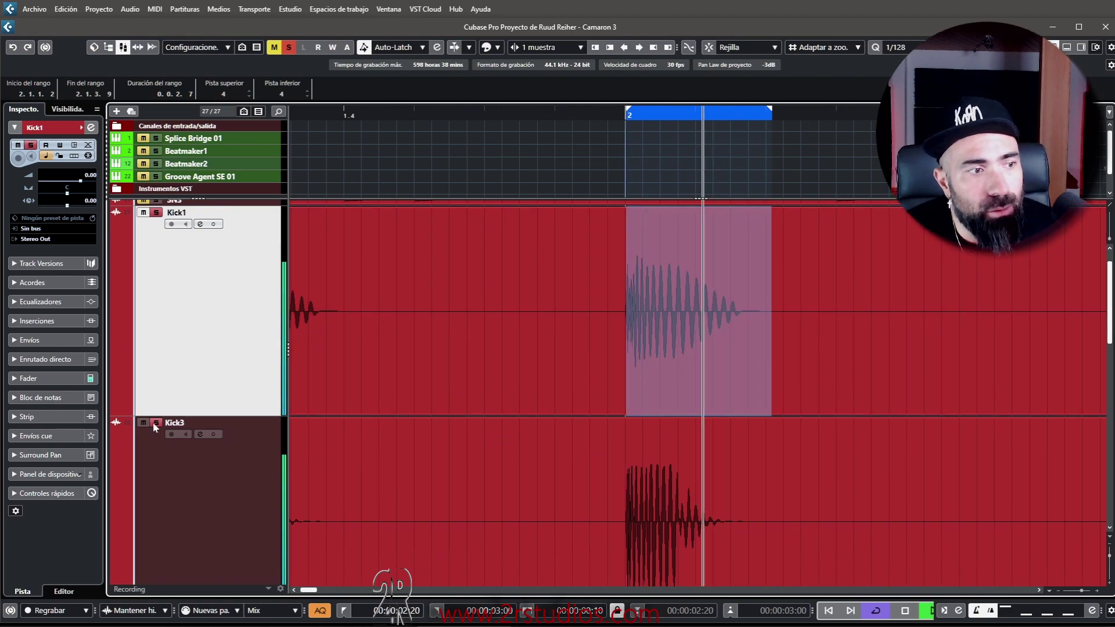
{"action": "left_click", "coordinate": [201, 434]}
{"action": "left_click", "coordinate": [572, 390]}
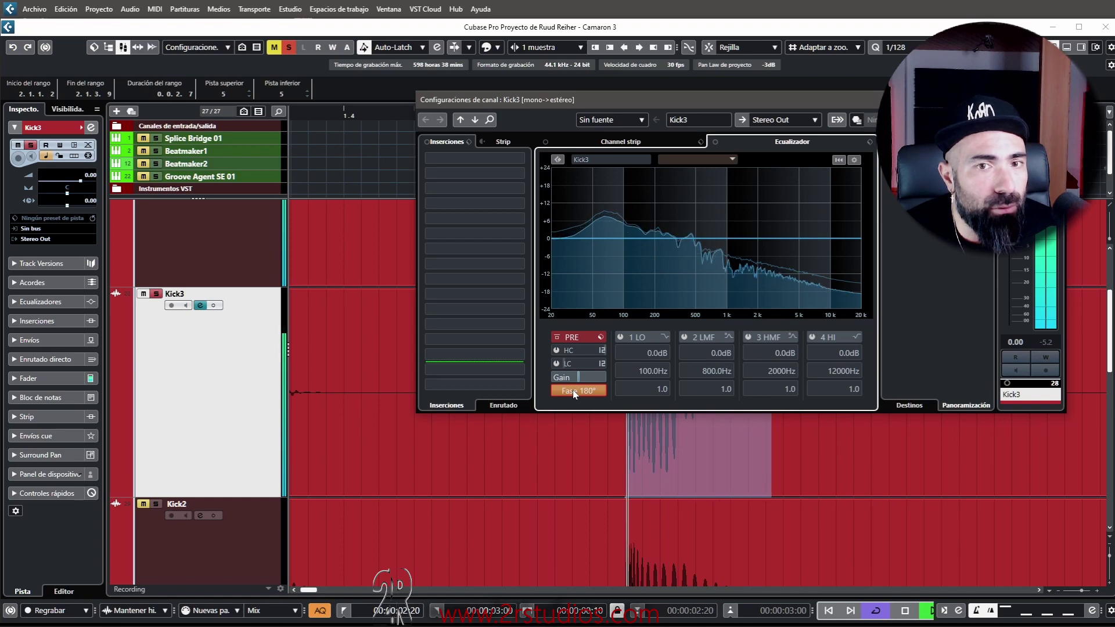
Step: Compare Kick3's channel phase at 0° and 180° while the bar 2 loop plays, and leave it at 0°
{"action": "left_click", "coordinate": [573, 390]}
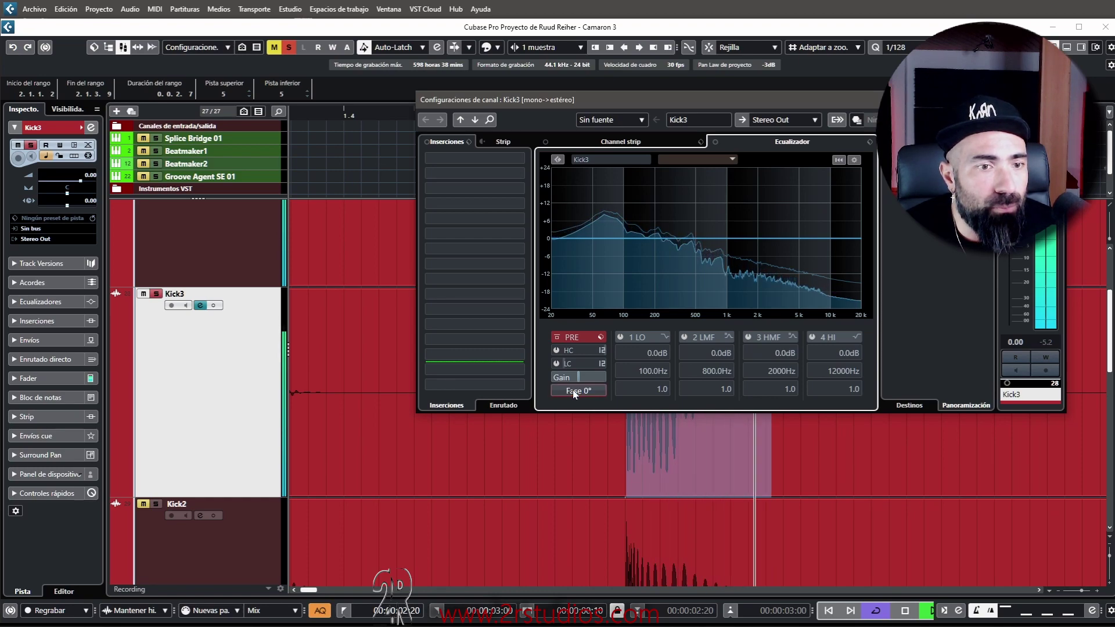
{"action": "left_click", "coordinate": [572, 390]}
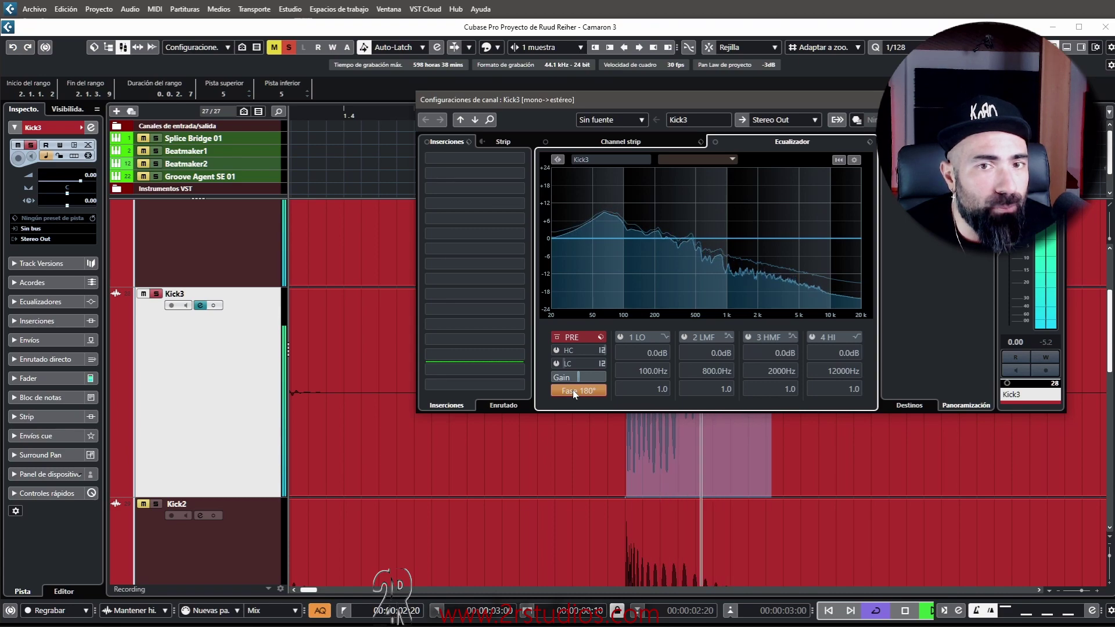
{"action": "left_click", "coordinate": [573, 390]}
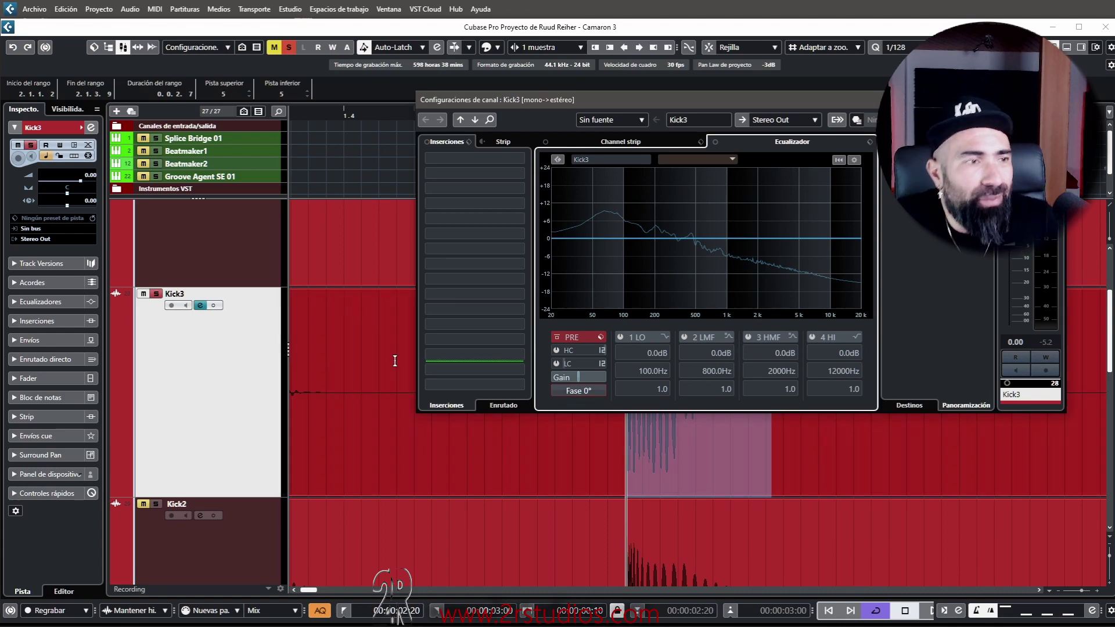
Step: Solo Kick2 together with Kick3 and compare Kick3's phase at 0° and 180° over the loop, leaving it at 0°
{"action": "scroll", "coordinate": [246, 399], "scroll_direction": "down", "scroll_amount": 3}
{"action": "scroll", "coordinate": [159, 349], "scroll_direction": "up", "scroll_amount": 5}
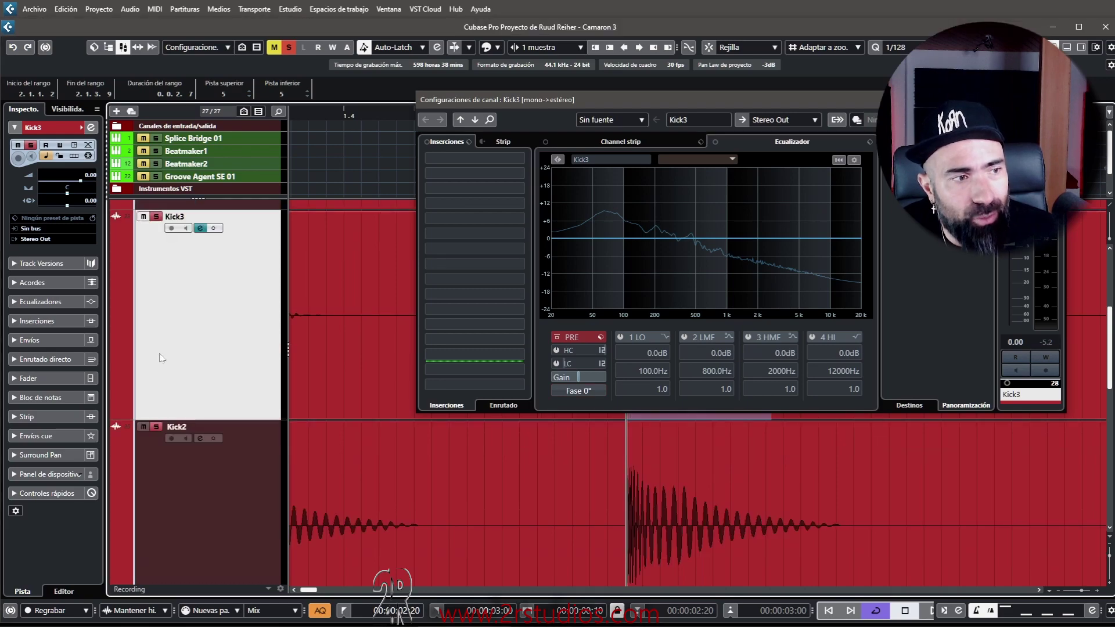
{"action": "scroll", "coordinate": [152, 260], "scroll_direction": "down", "scroll_amount": 4}
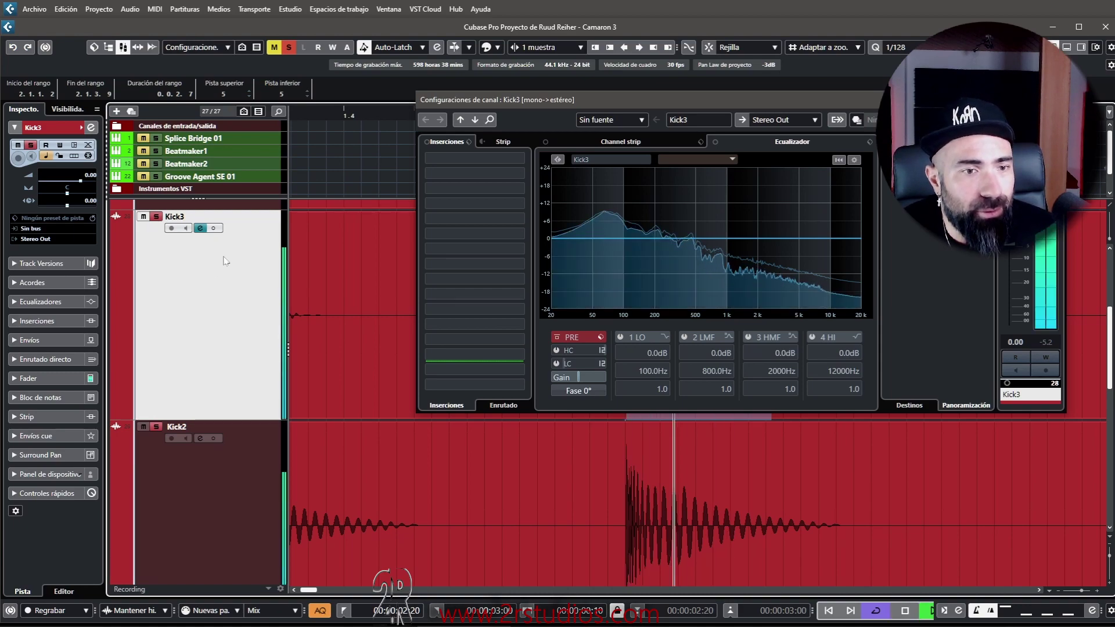
{"action": "left_click", "coordinate": [588, 391]}
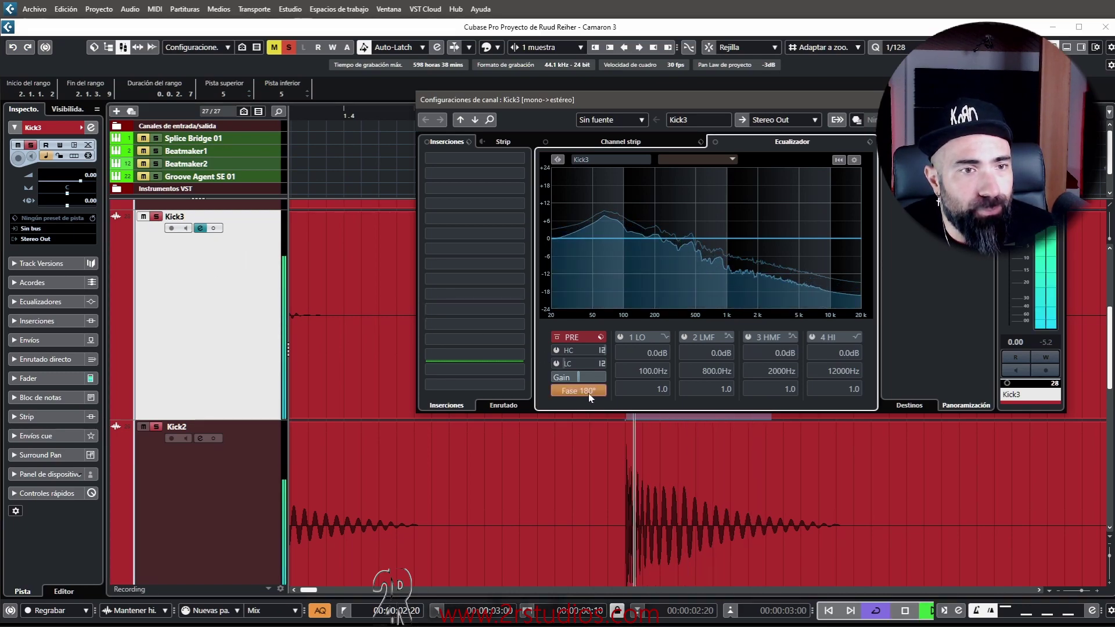
{"action": "left_click", "coordinate": [591, 391]}
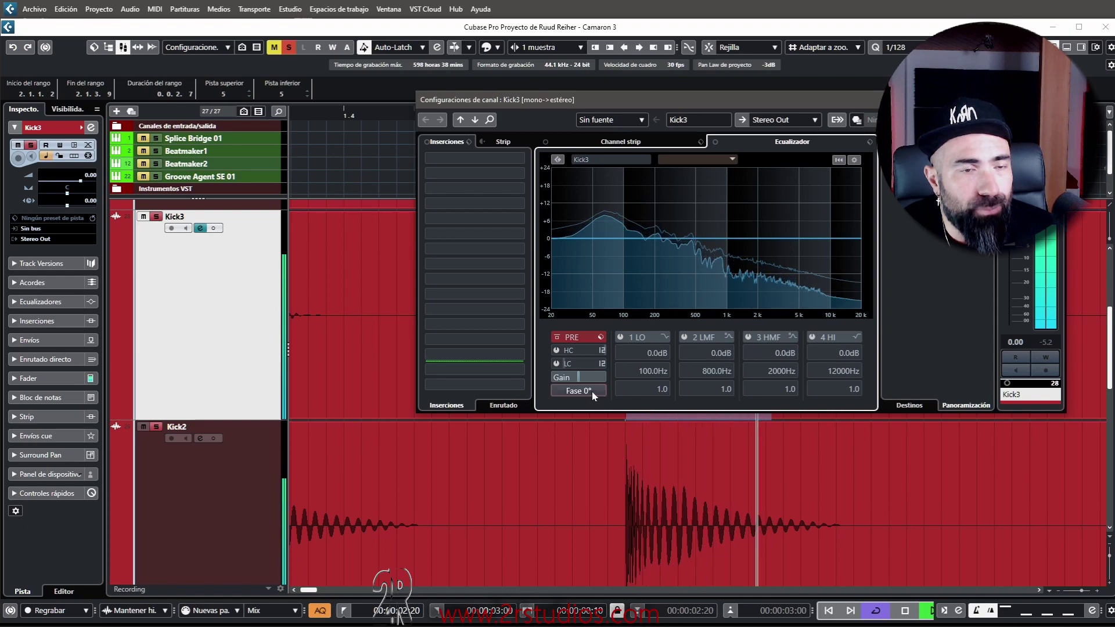
{"action": "left_click", "coordinate": [591, 392]}
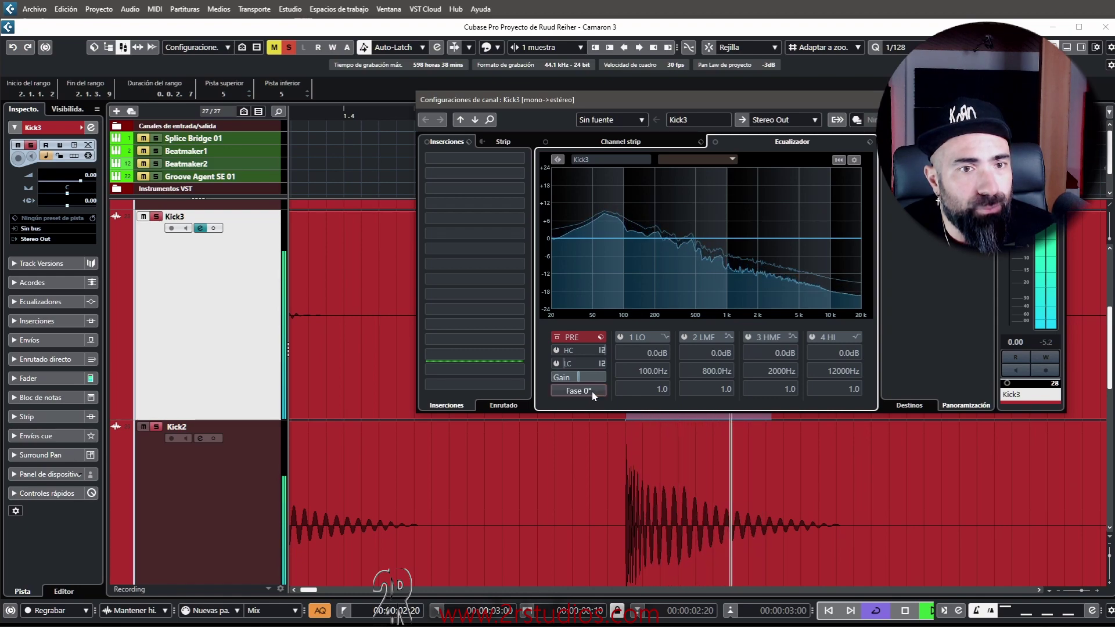
{"action": "left_click", "coordinate": [592, 390]}
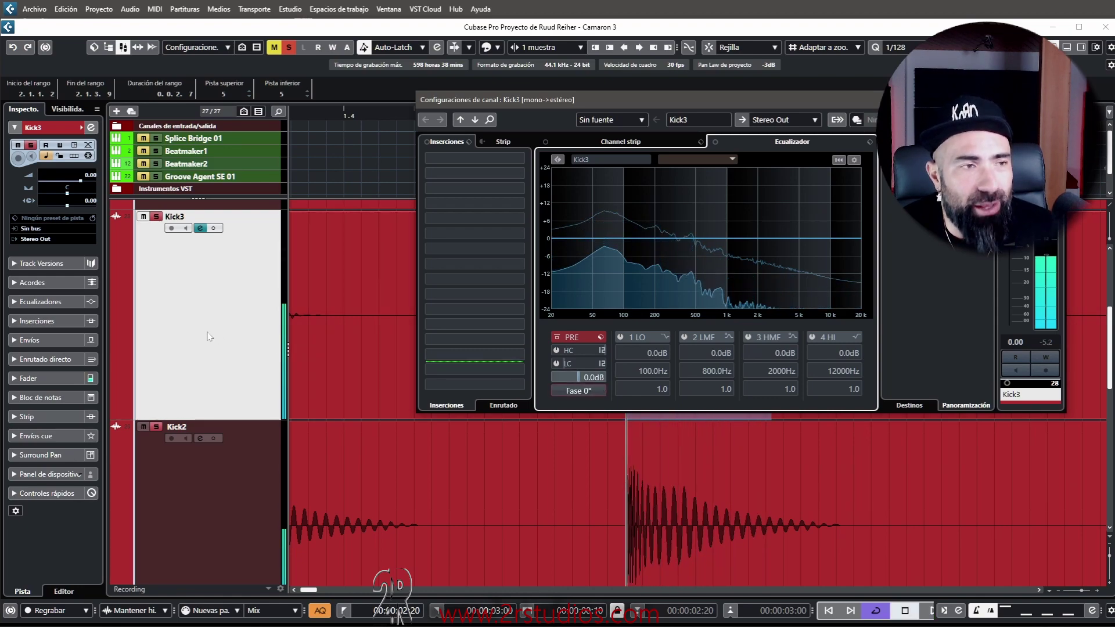
Step: Arrange the tracks so Kick4 sits between Kick2 and Kick3, solo Kick4 instead of Kick3, and close the channel settings
{"action": "scroll", "coordinate": [206, 331], "scroll_direction": "down", "scroll_amount": 3}
{"action": "scroll", "coordinate": [231, 485], "scroll_direction": "down", "scroll_amount": 3}
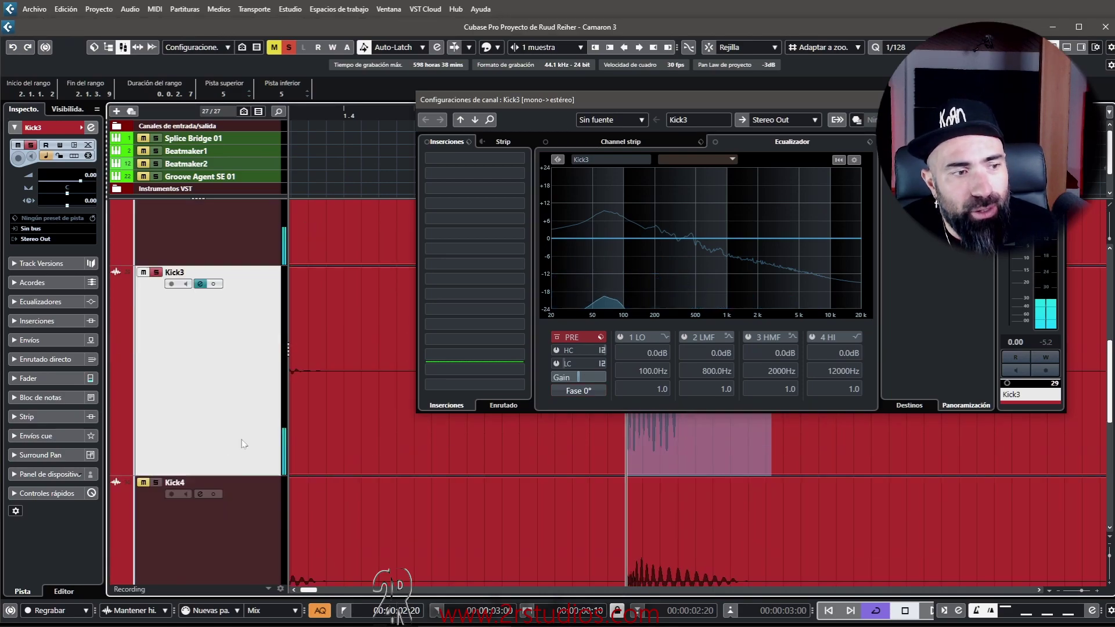
{"action": "left_click", "coordinate": [247, 529]}
{"action": "scroll", "coordinate": [267, 334], "scroll_direction": "down", "scroll_amount": 2}
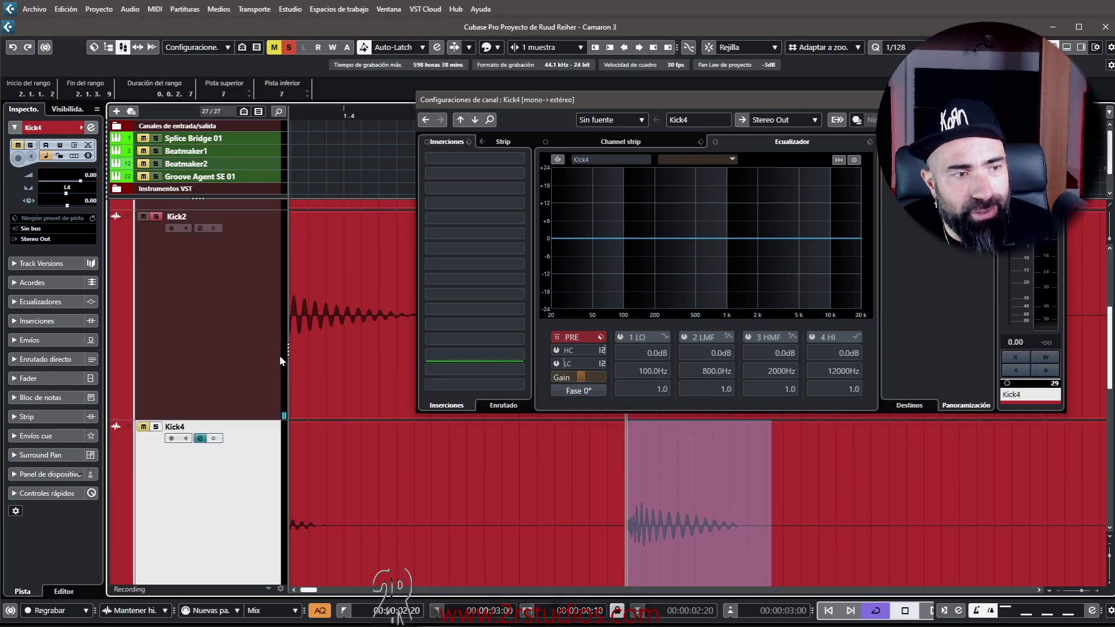
{"action": "scroll", "coordinate": [160, 430], "scroll_direction": "down", "scroll_amount": 6}
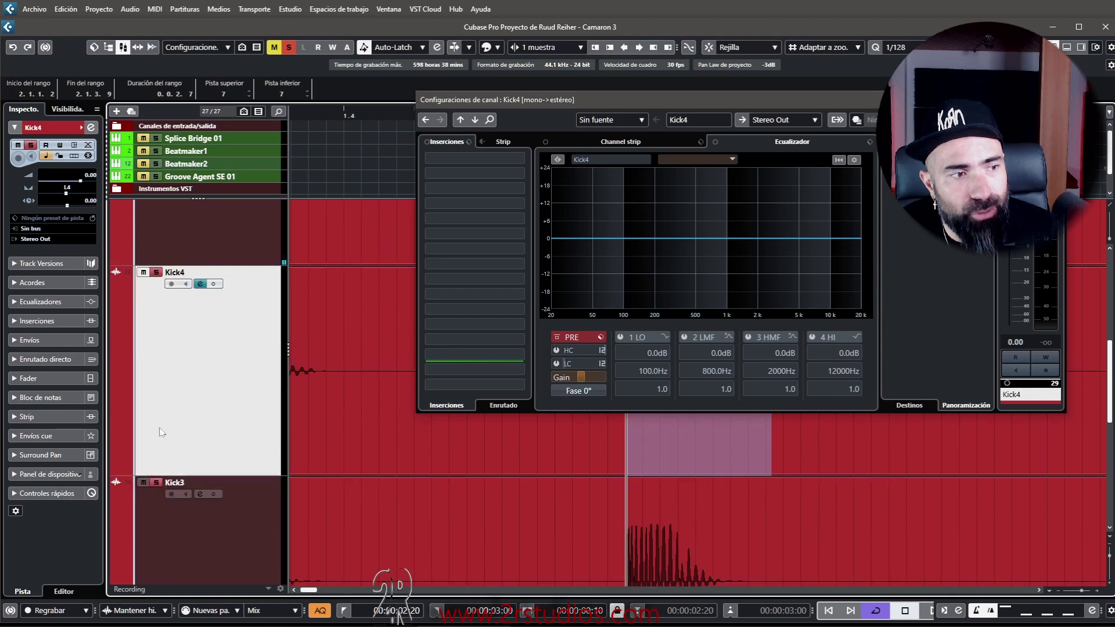
{"action": "left_click", "coordinate": [156, 482]}
{"action": "left_click", "coordinate": [1056, 100]}
Step: Select the start of the bar 2 hit on Kick4 from 2.1.1.0 to 2.1.1.6
{"action": "scroll", "coordinate": [656, 357], "scroll_direction": "up", "scroll_amount": 2}
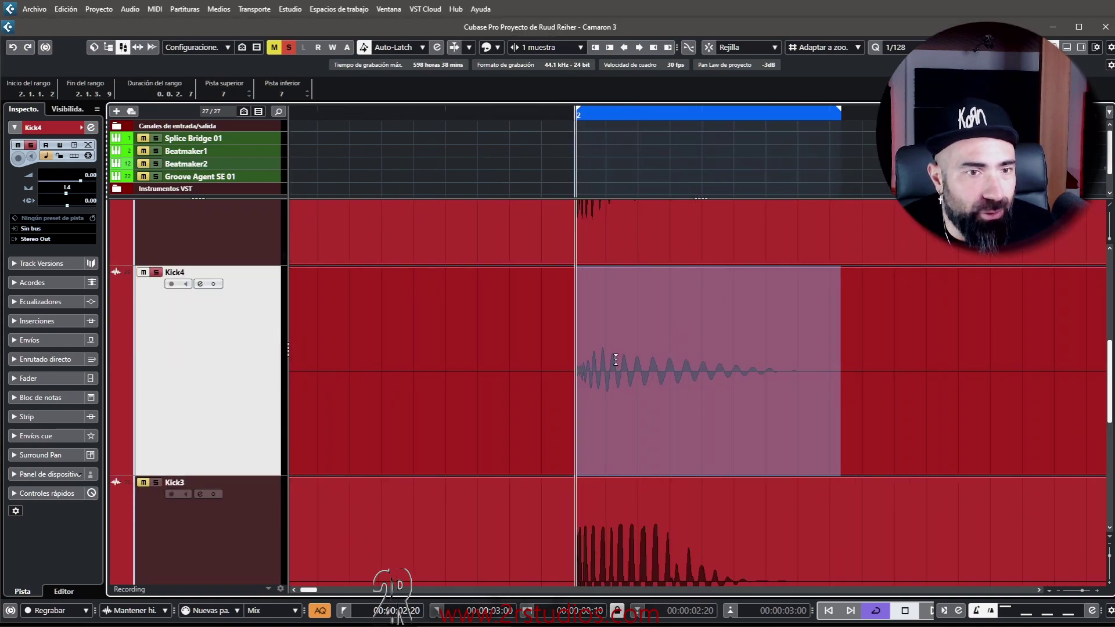
{"action": "scroll", "coordinate": [616, 359], "scroll_direction": "up", "scroll_amount": 4}
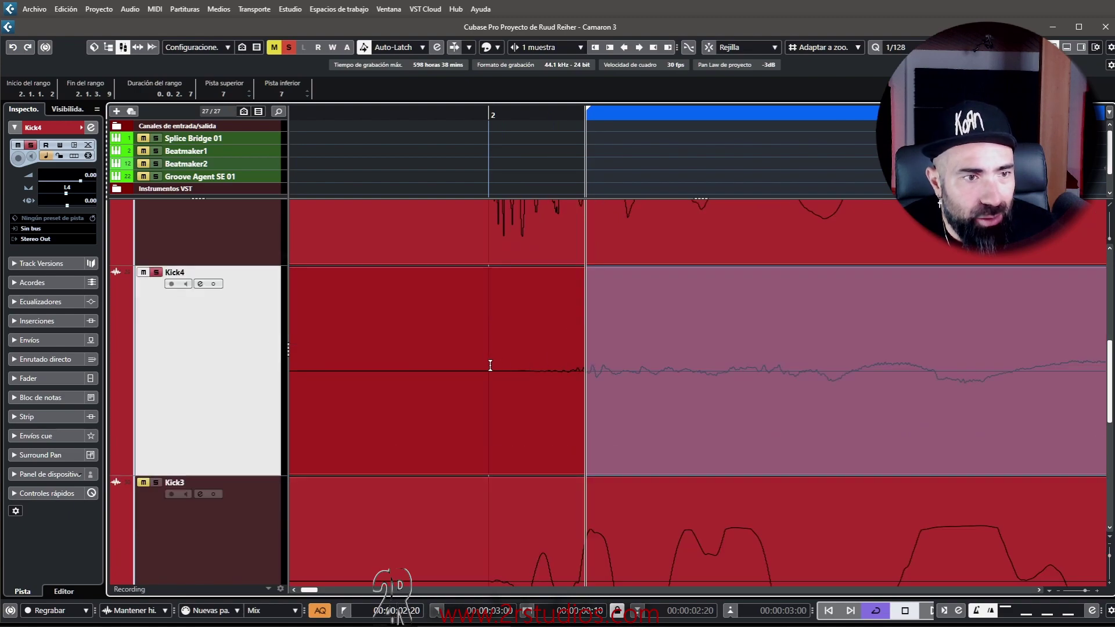
{"action": "left_click_drag", "start_coordinate": [490, 365], "coordinate": [815, 366]}
{"action": "scroll", "coordinate": [822, 367], "scroll_direction": "down", "scroll_amount": 2}
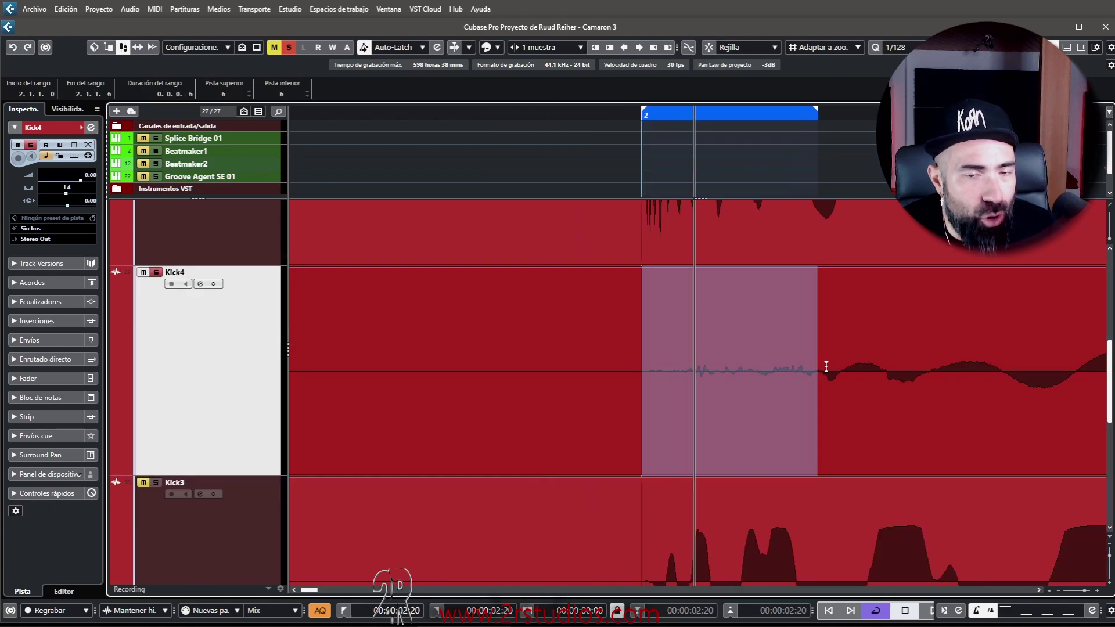
Step: Examine the Kick4 attack against the neighbouring Kick2 hits around bar 2
{"action": "scroll", "coordinate": [826, 367], "scroll_direction": "down", "scroll_amount": 2}
{"action": "scroll", "coordinate": [714, 356], "scroll_direction": "right", "scroll_amount": 3}
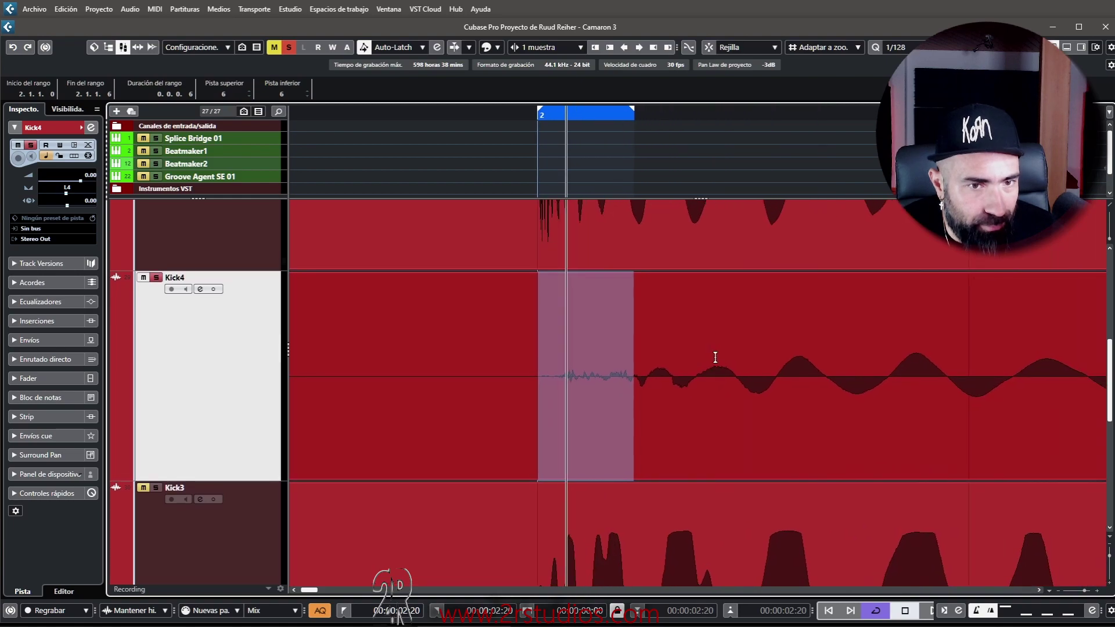
{"action": "scroll", "coordinate": [714, 356], "scroll_direction": "down", "scroll_amount": 3}
{"action": "scroll", "coordinate": [759, 346], "scroll_direction": "up", "scroll_amount": 3}
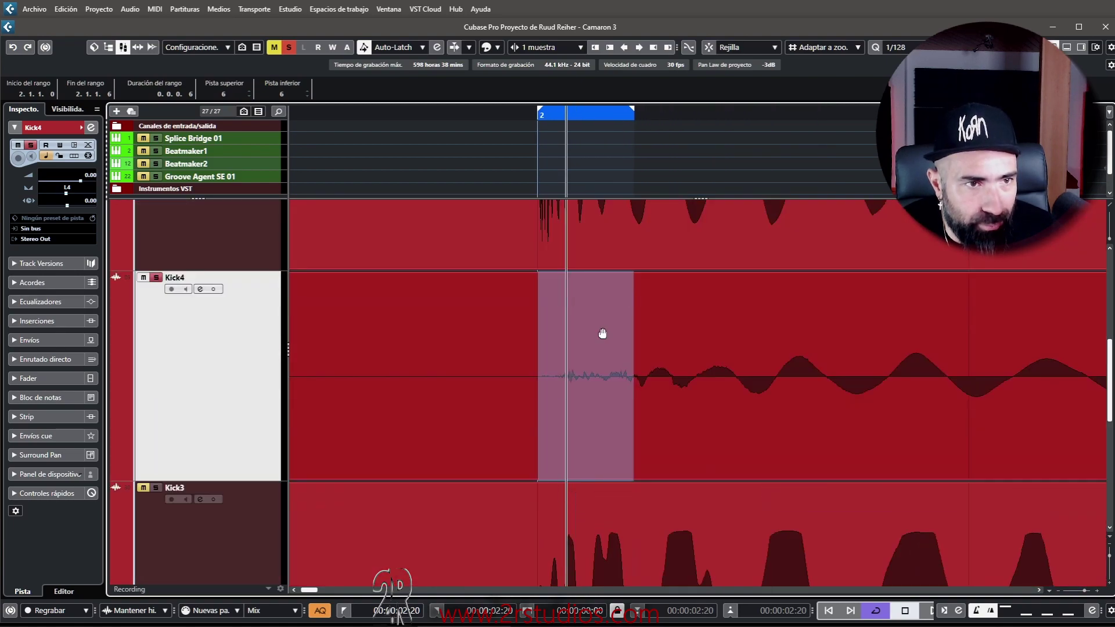
{"action": "scroll", "coordinate": [608, 352], "scroll_direction": "down", "scroll_amount": 6}
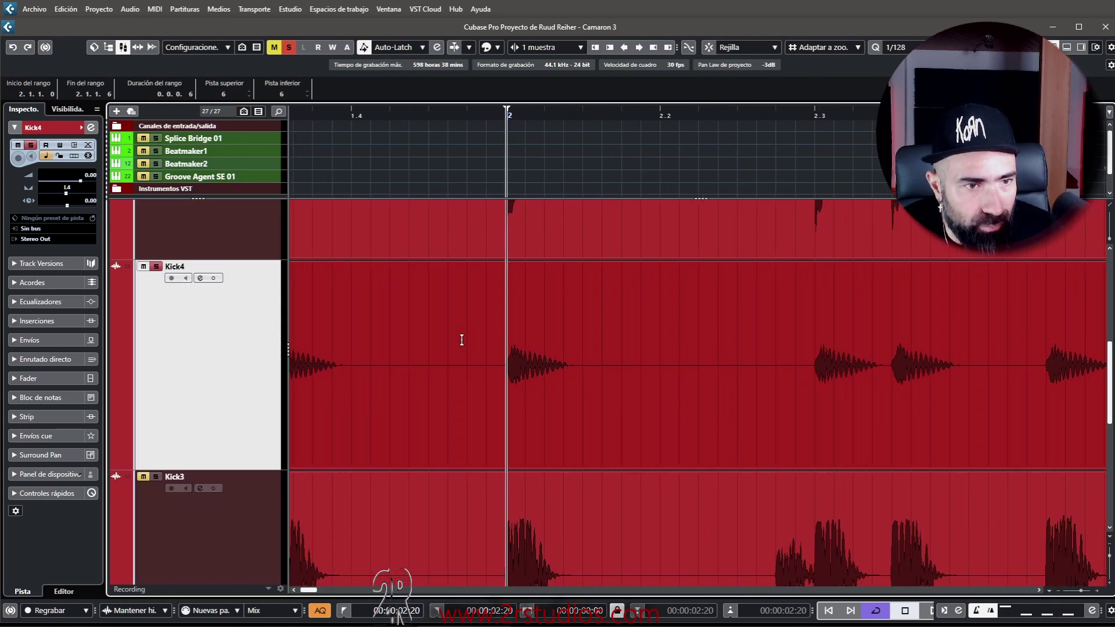
{"action": "scroll", "coordinate": [443, 341], "scroll_direction": "down", "scroll_amount": 1}
{"action": "scroll", "coordinate": [447, 325], "scroll_direction": "up", "scroll_amount": 3}
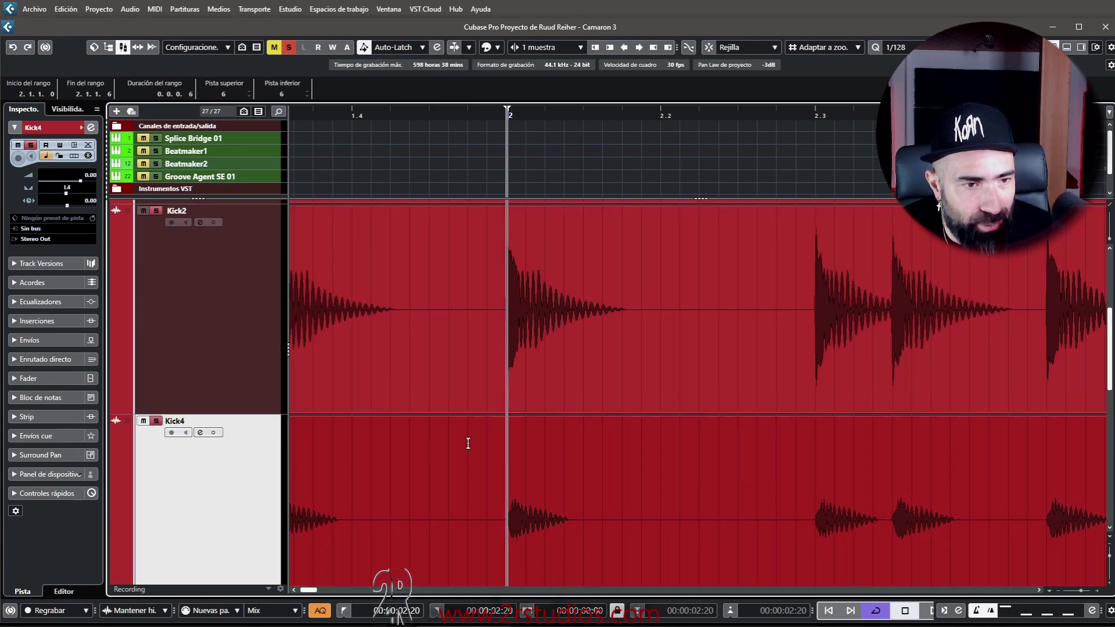
{"action": "scroll", "coordinate": [468, 439], "scroll_direction": "down", "scroll_amount": 2}
{"action": "scroll", "coordinate": [468, 438], "scroll_direction": "up", "scroll_amount": 2}
{"action": "scroll", "coordinate": [590, 423], "scroll_direction": "up", "scroll_amount": 3}
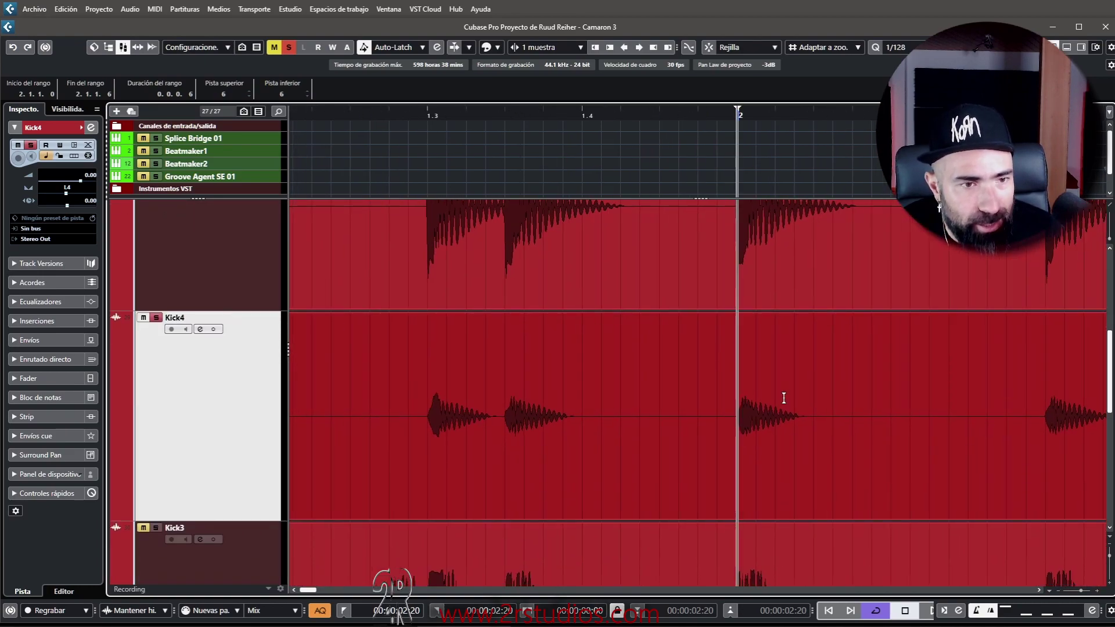
Step: Compare the phase of the Kick4, Kick3 and Sub waveform cycles following the bar 2 onset
{"action": "scroll", "coordinate": [762, 407], "scroll_direction": "up", "scroll_amount": 4}
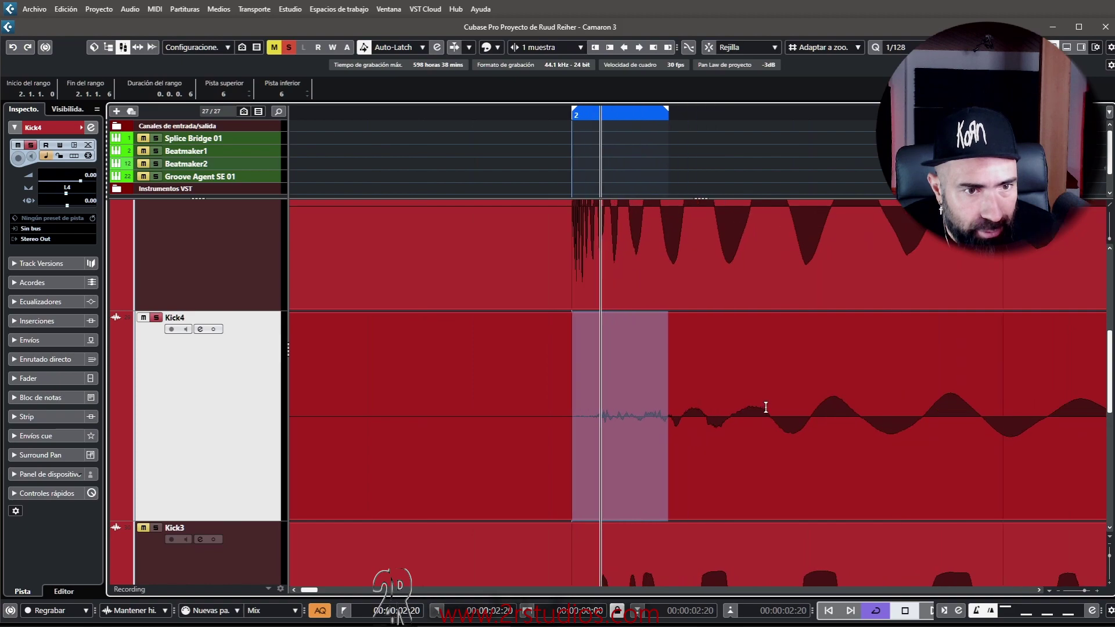
{"action": "scroll", "coordinate": [798, 408], "scroll_direction": "down", "scroll_amount": 3}
{"action": "scroll", "coordinate": [812, 372], "scroll_direction": "up", "scroll_amount": 2}
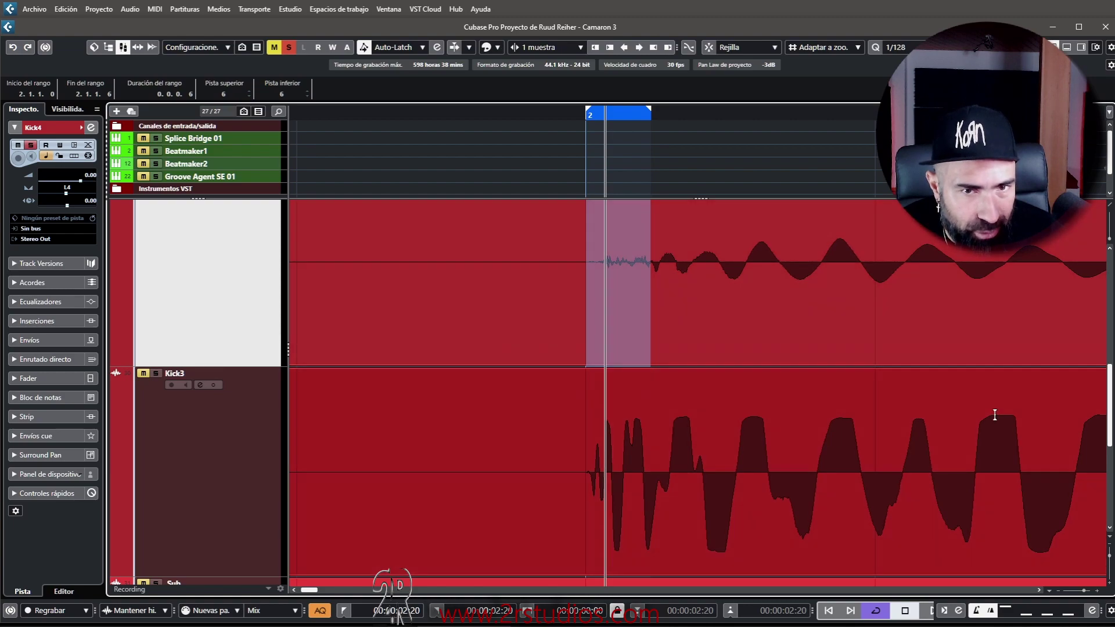
{"action": "scroll", "coordinate": [929, 406], "scroll_direction": "right", "scroll_amount": 5}
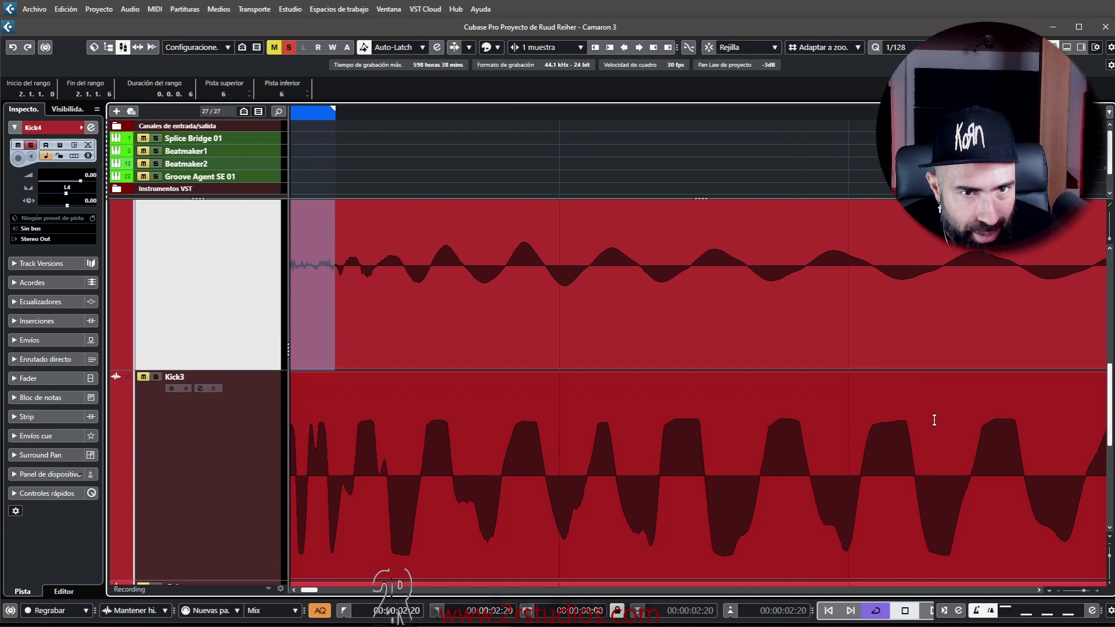
{"action": "scroll", "coordinate": [482, 396], "scroll_direction": "up", "scroll_amount": 1}
{"action": "scroll", "coordinate": [606, 444], "scroll_direction": "left", "scroll_amount": 3}
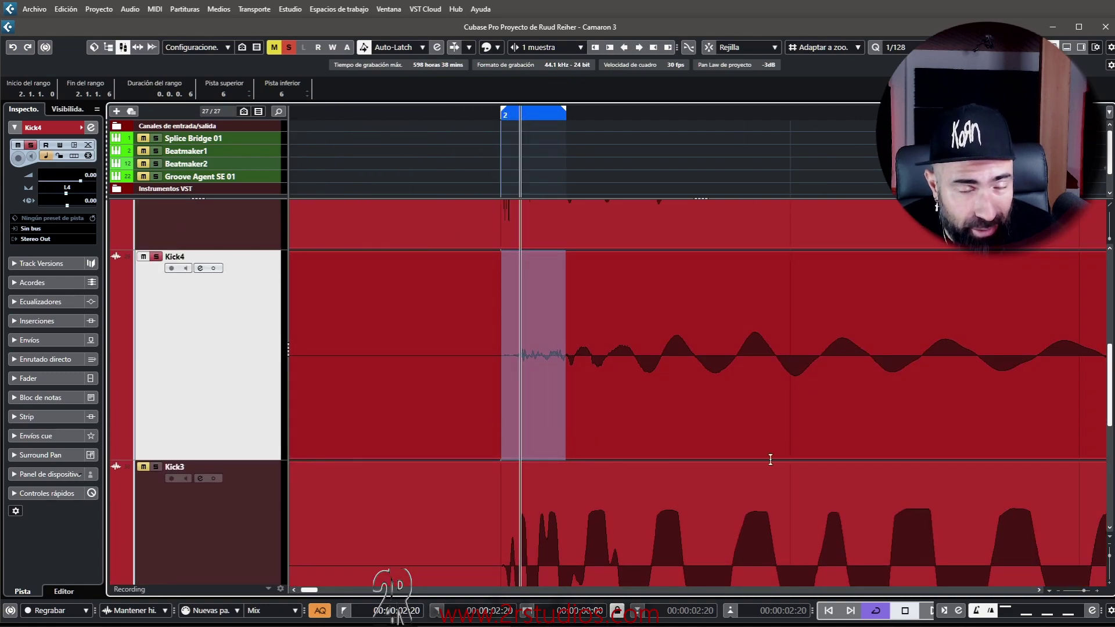
{"action": "scroll", "coordinate": [778, 470], "scroll_direction": "down", "scroll_amount": 3}
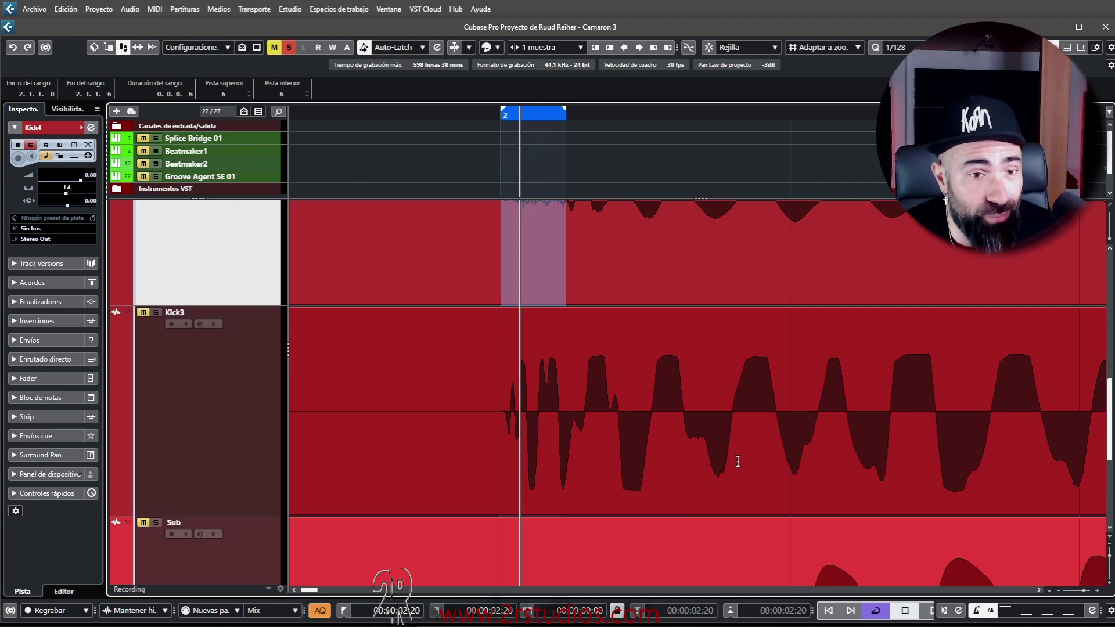
{"action": "scroll", "coordinate": [506, 434], "scroll_direction": "up", "scroll_amount": 1}
{"action": "scroll", "coordinate": [505, 430], "scroll_direction": "down", "scroll_amount": 2}
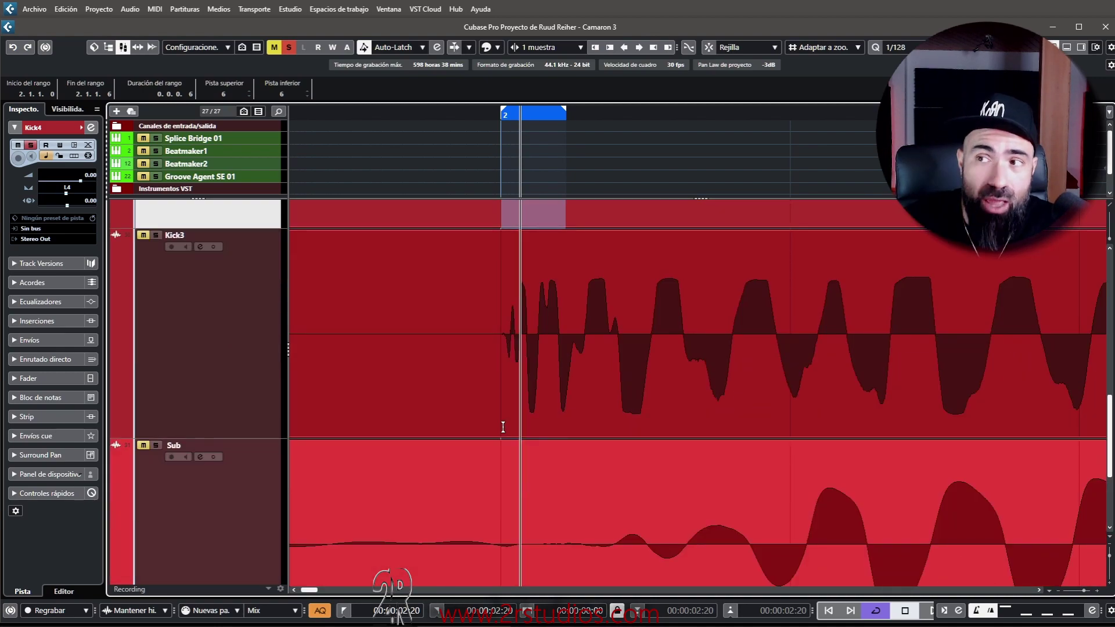
Step: Review the bar 2 waveforms and solo states of the kick tracks from Kick1 through Kick3
{"action": "scroll", "coordinate": [273, 418], "scroll_direction": "up", "scroll_amount": 5}
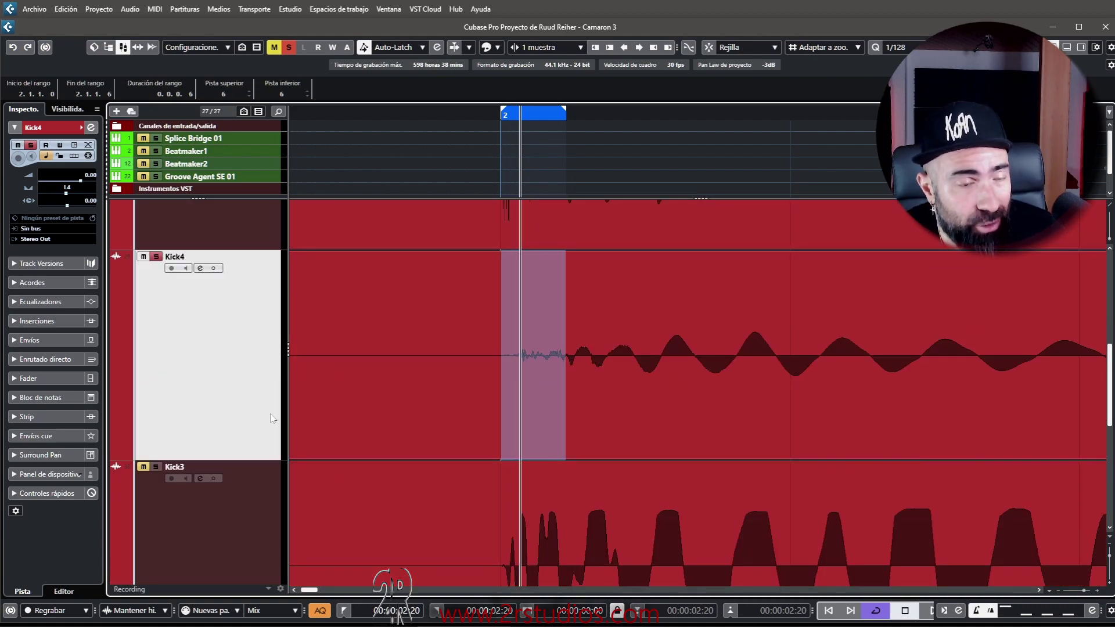
{"action": "scroll", "coordinate": [177, 400], "scroll_direction": "down", "scroll_amount": 2}
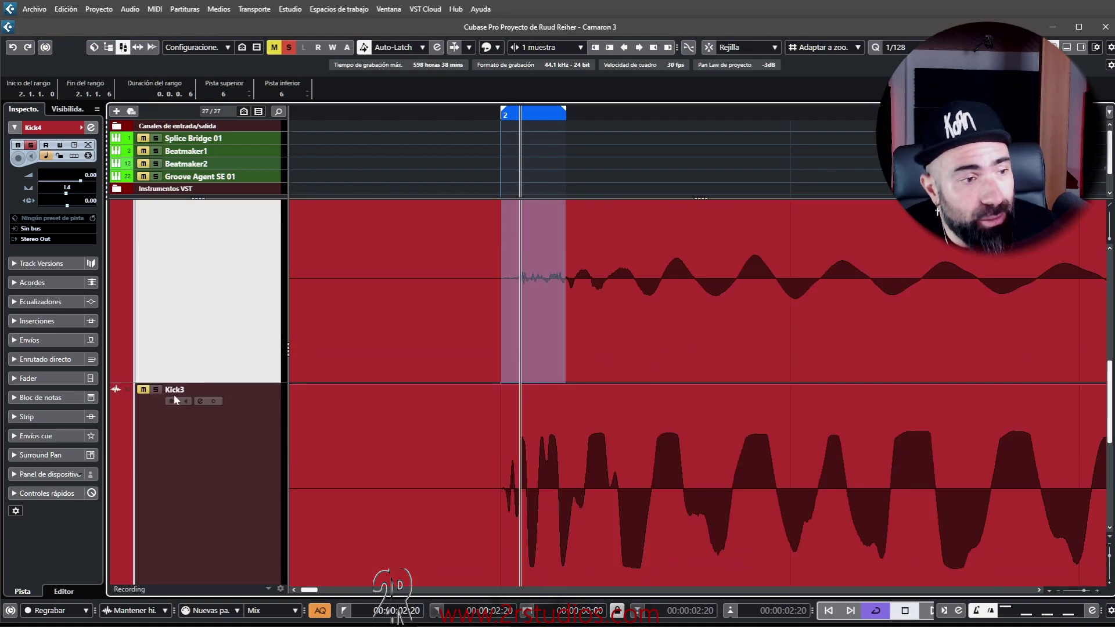
{"action": "scroll", "coordinate": [172, 389], "scroll_direction": "up", "scroll_amount": 7}
{"action": "scroll", "coordinate": [168, 381], "scroll_direction": "down", "scroll_amount": 3}
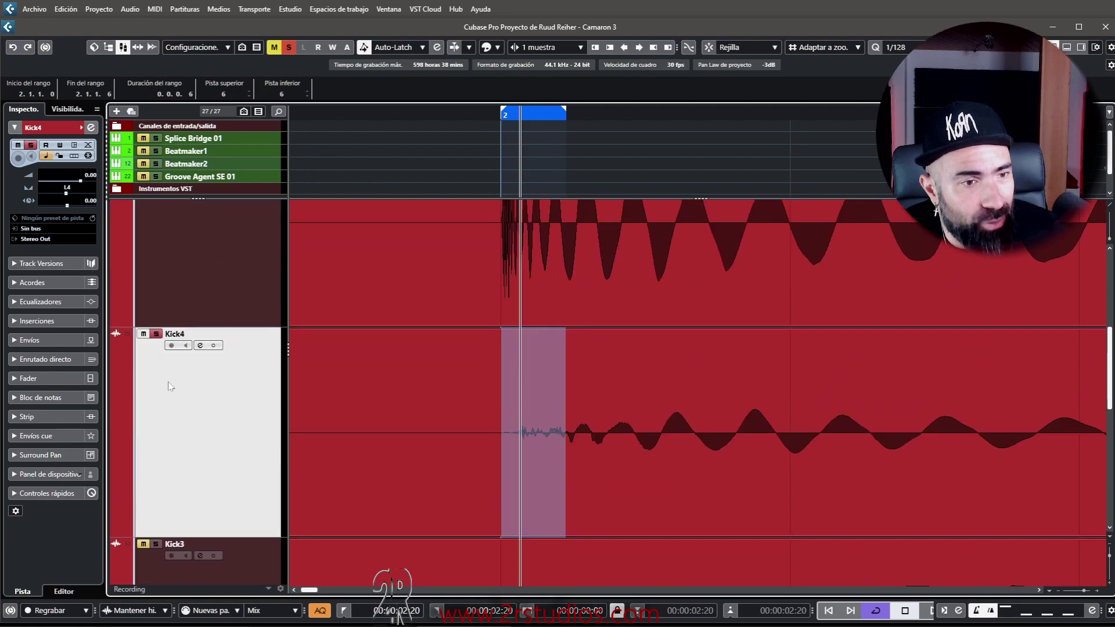
{"action": "scroll", "coordinate": [165, 352], "scroll_direction": "up", "scroll_amount": 3}
{"action": "scroll", "coordinate": [165, 352], "scroll_direction": "down", "scroll_amount": 3}
{"action": "scroll", "coordinate": [165, 353], "scroll_direction": "up", "scroll_amount": 3}
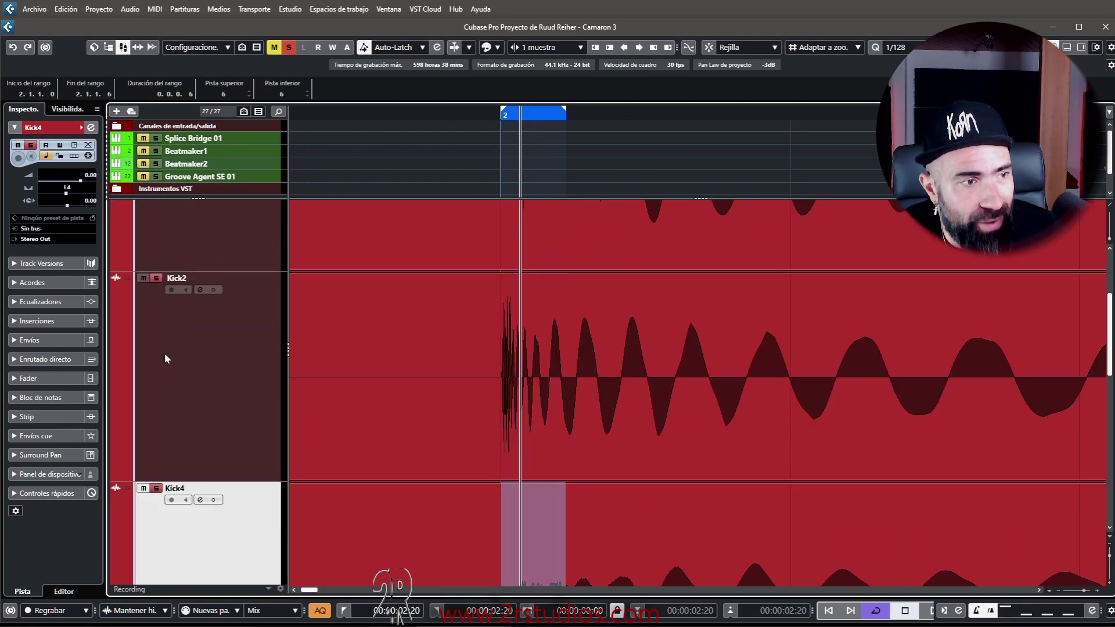
{"action": "scroll", "coordinate": [165, 349], "scroll_direction": "down", "scroll_amount": 1}
{"action": "scroll", "coordinate": [159, 319], "scroll_direction": "up", "scroll_amount": 3}
{"action": "scroll", "coordinate": [156, 244], "scroll_direction": "up", "scroll_amount": 2}
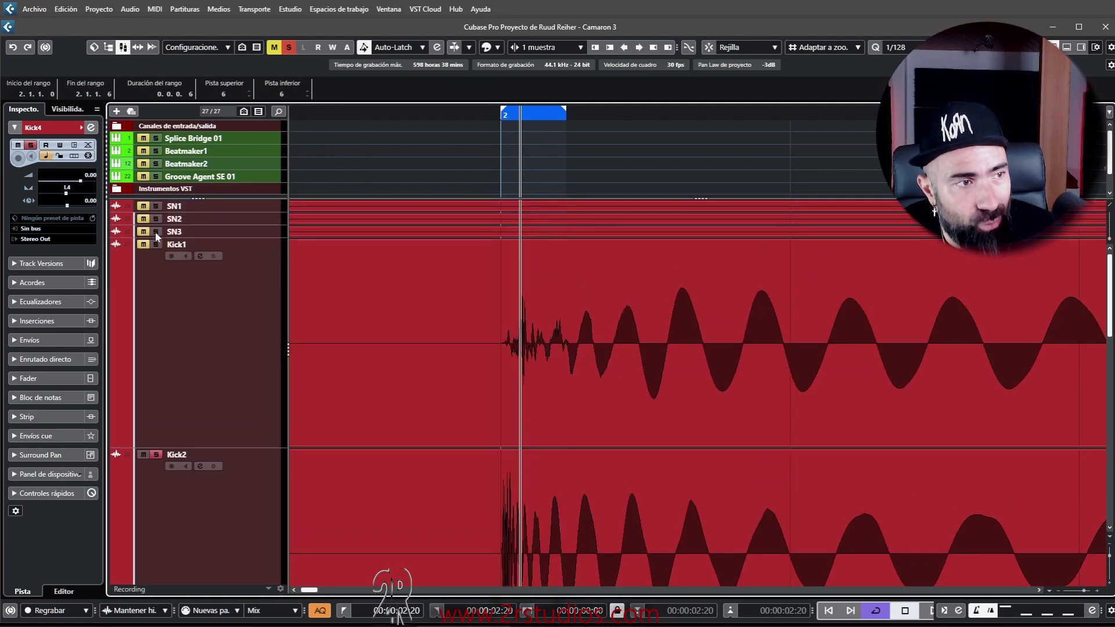
{"action": "scroll", "coordinate": [158, 248], "scroll_direction": "down", "scroll_amount": 5}
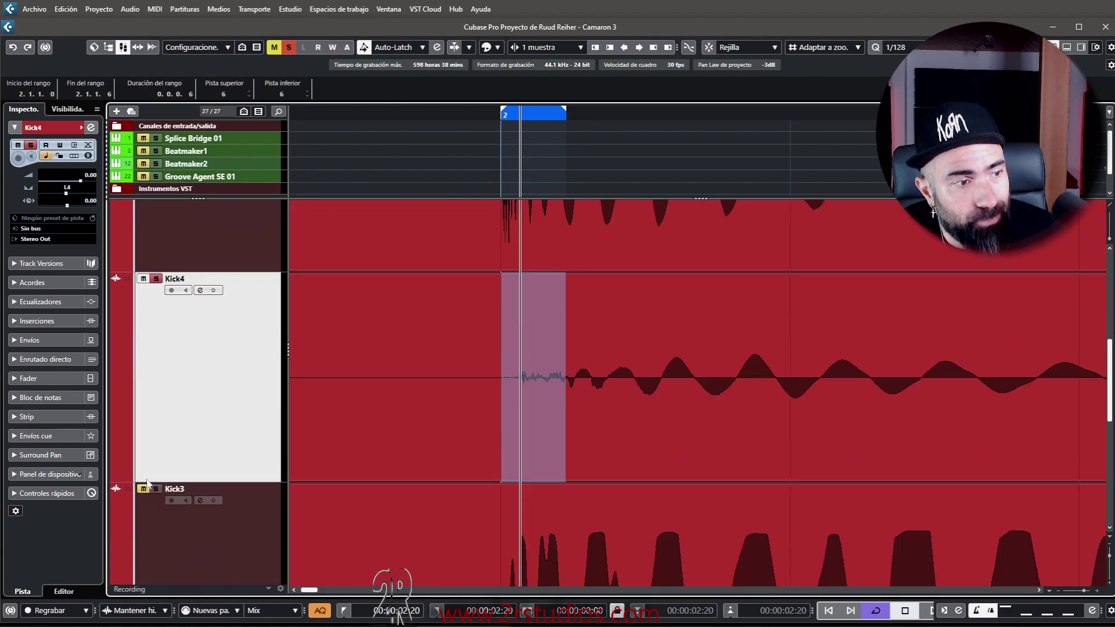
Step: Solo Kick3 and move its track directly above Kick4
{"action": "scroll", "coordinate": [224, 383], "scroll_direction": "down", "scroll_amount": 1}
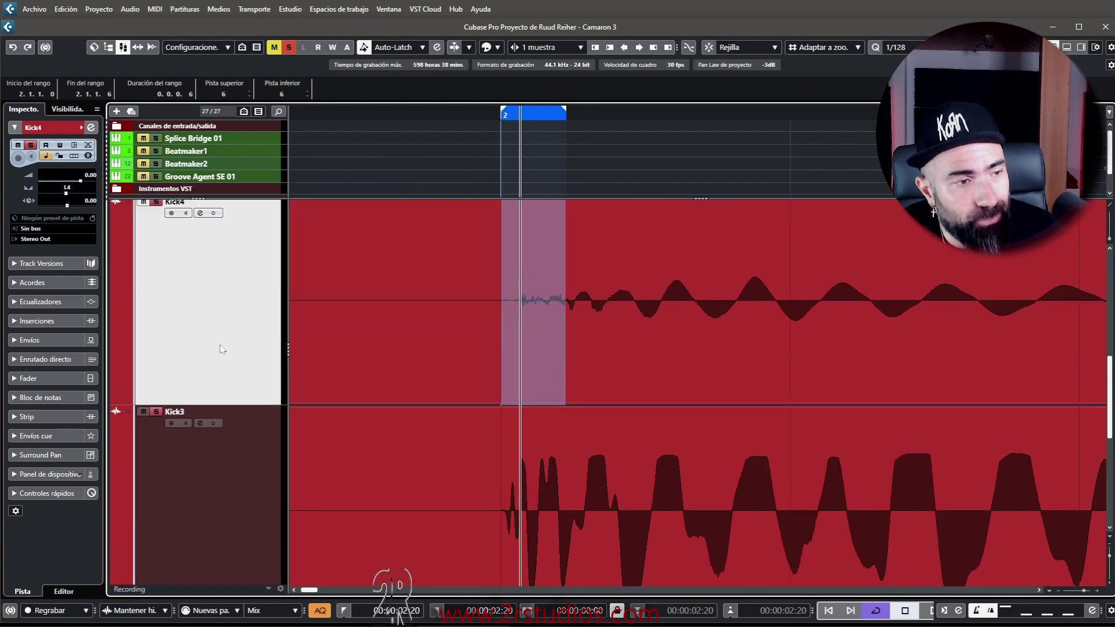
{"action": "scroll", "coordinate": [227, 571], "scroll_direction": "down", "scroll_amount": 1}
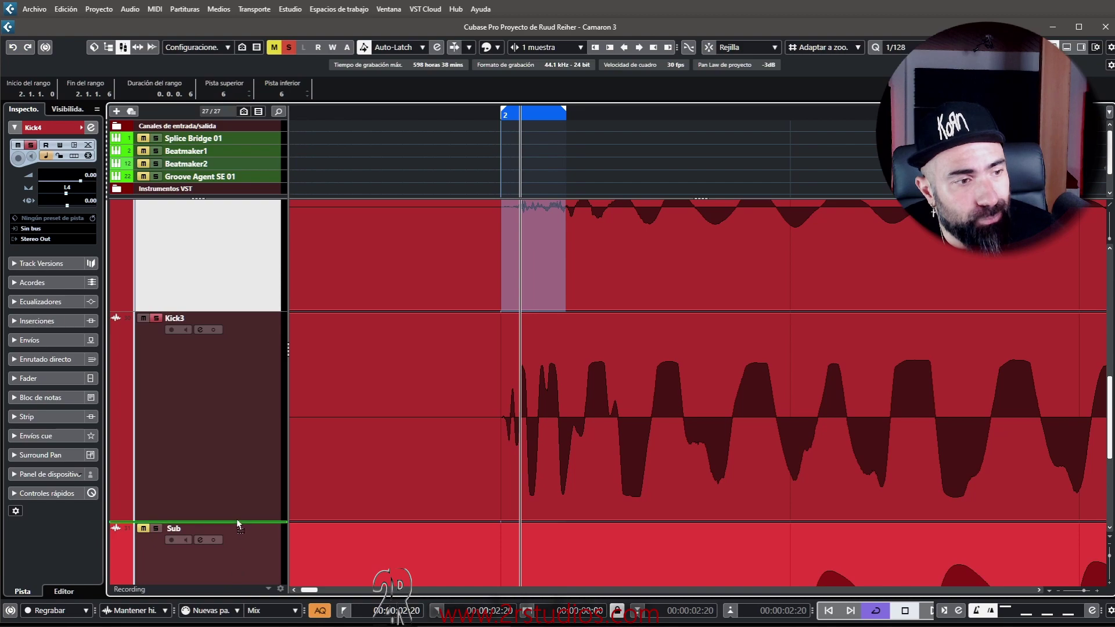
{"action": "left_click_drag", "start_coordinate": [237, 521], "coordinate": [236, 521]}
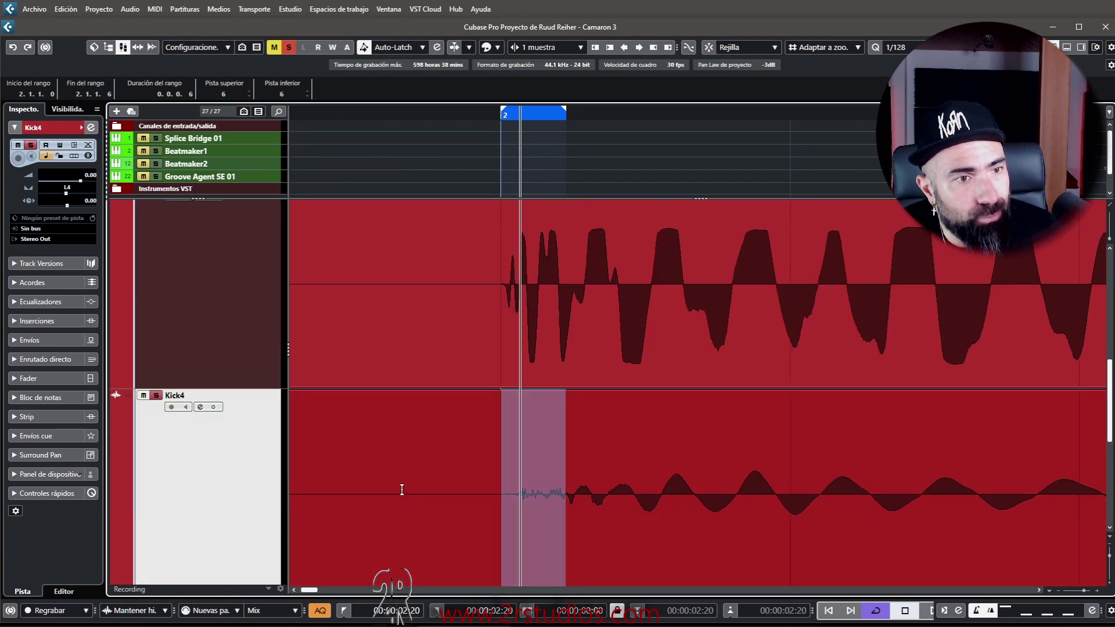
Step: Loop the bar 2 hit on Kick3 from 2.1.1.1 to 2.1.2.89, open Kick4's channel settings and start playback
{"action": "scroll", "coordinate": [608, 406], "scroll_direction": "down", "scroll_amount": 2, "text": "ctrl"}
{"action": "scroll", "coordinate": [569, 222], "scroll_direction": "down", "scroll_amount": 3, "text": "ctrl"}
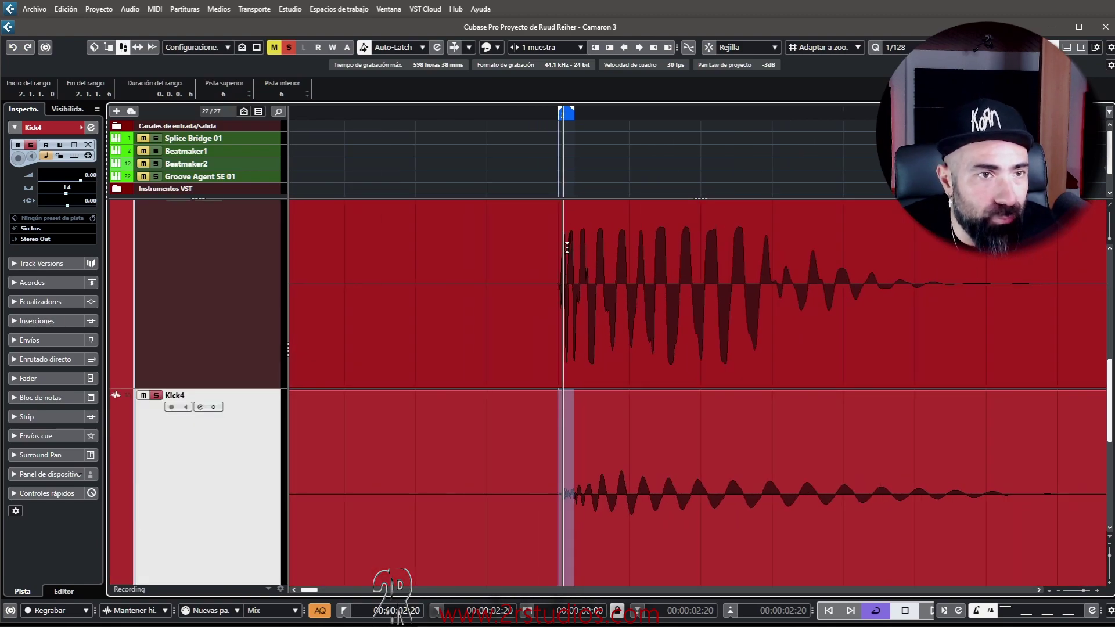
{"action": "left_click_drag", "start_coordinate": [562, 249], "coordinate": [1055, 291]}
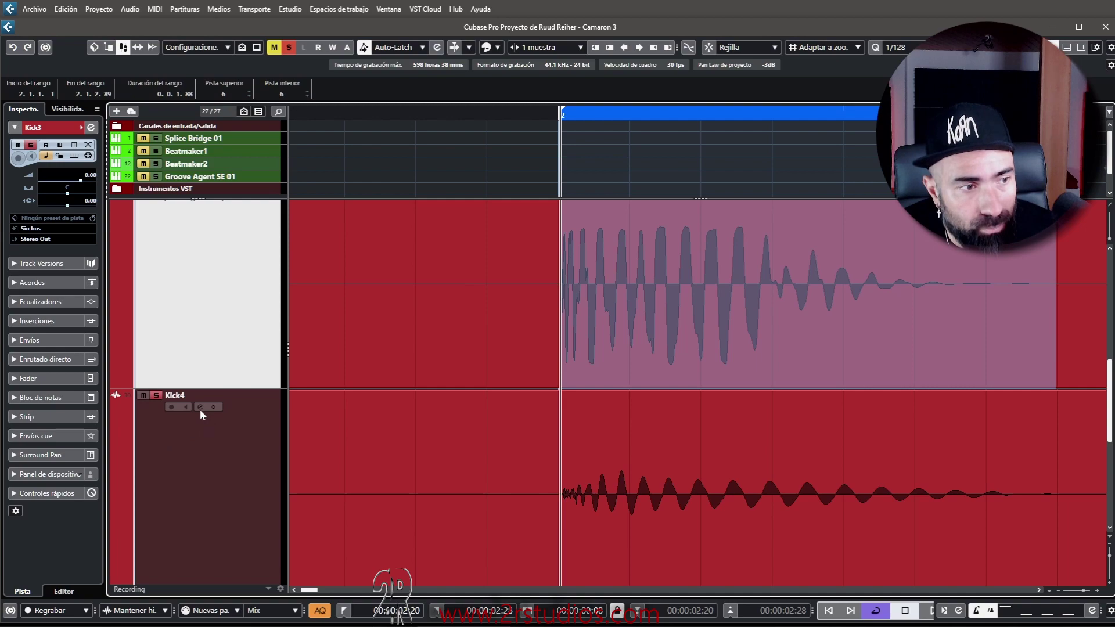
{"action": "left_click", "coordinate": [200, 407]}
{"action": "key", "text": "space"}
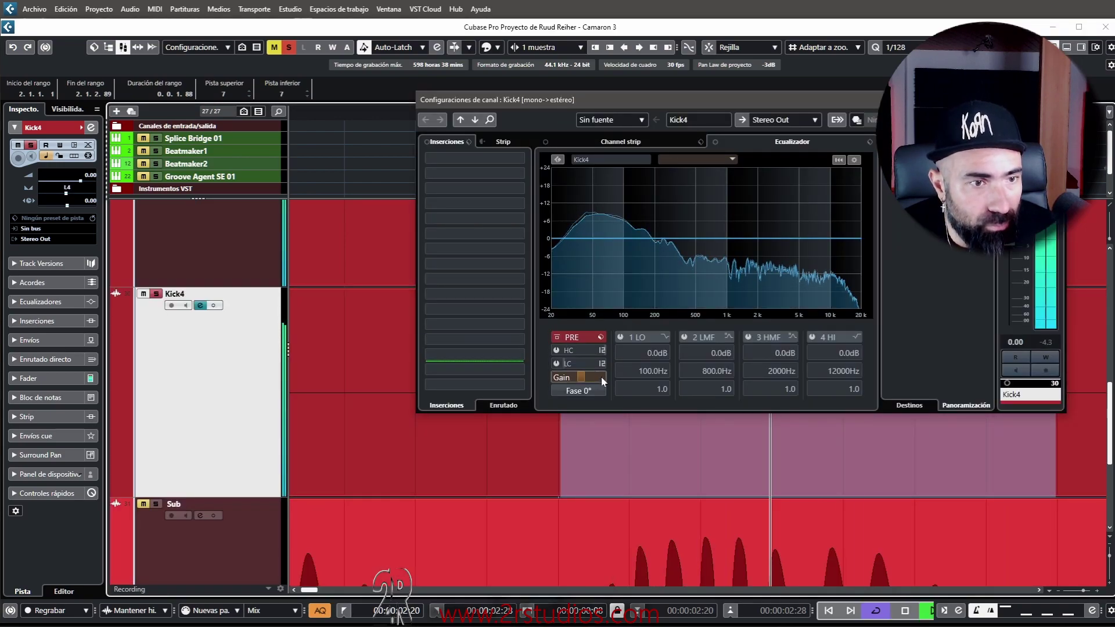
Step: Compare Kick4 with its pre-section phase at 0° and 180°, leave it at 180°, and close its channel settings
{"action": "left_click", "coordinate": [591, 391]}
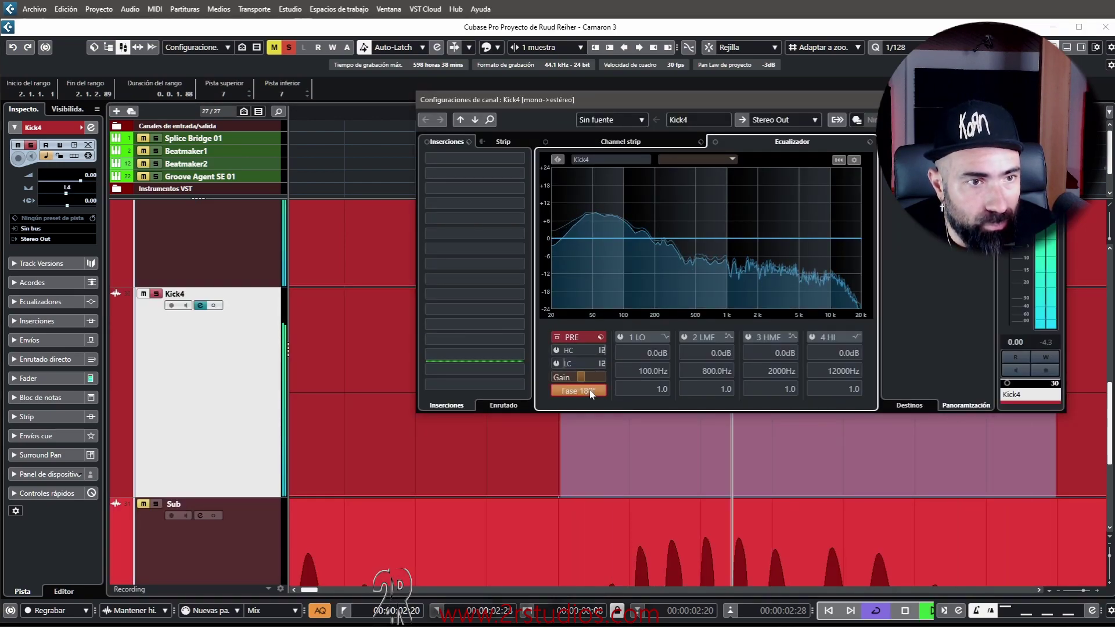
{"action": "left_click", "coordinate": [591, 392]}
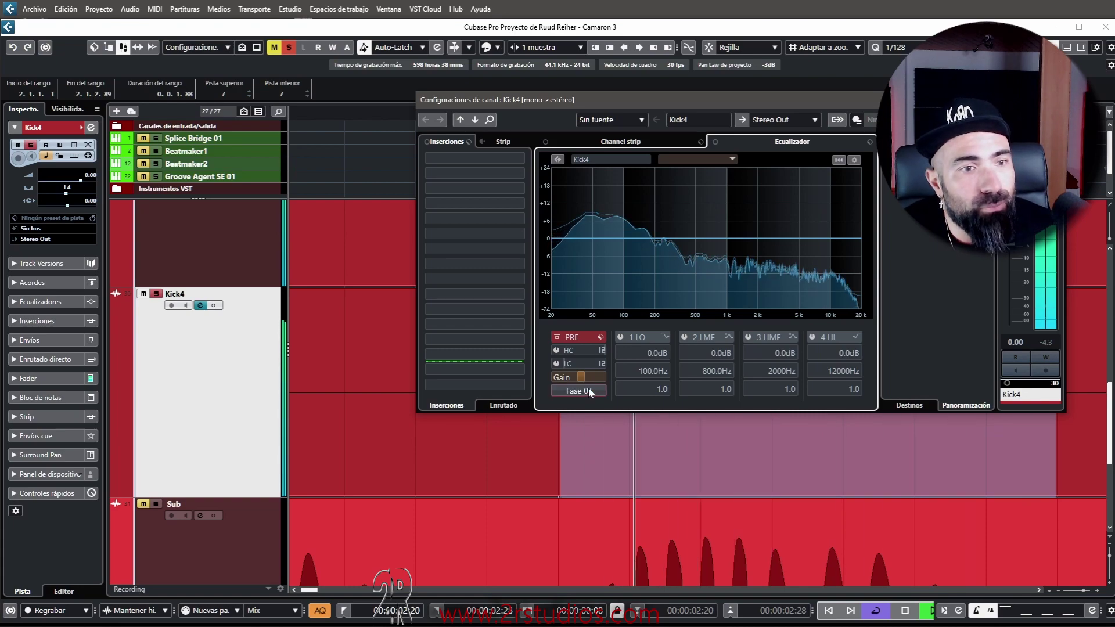
{"action": "left_click", "coordinate": [590, 391]}
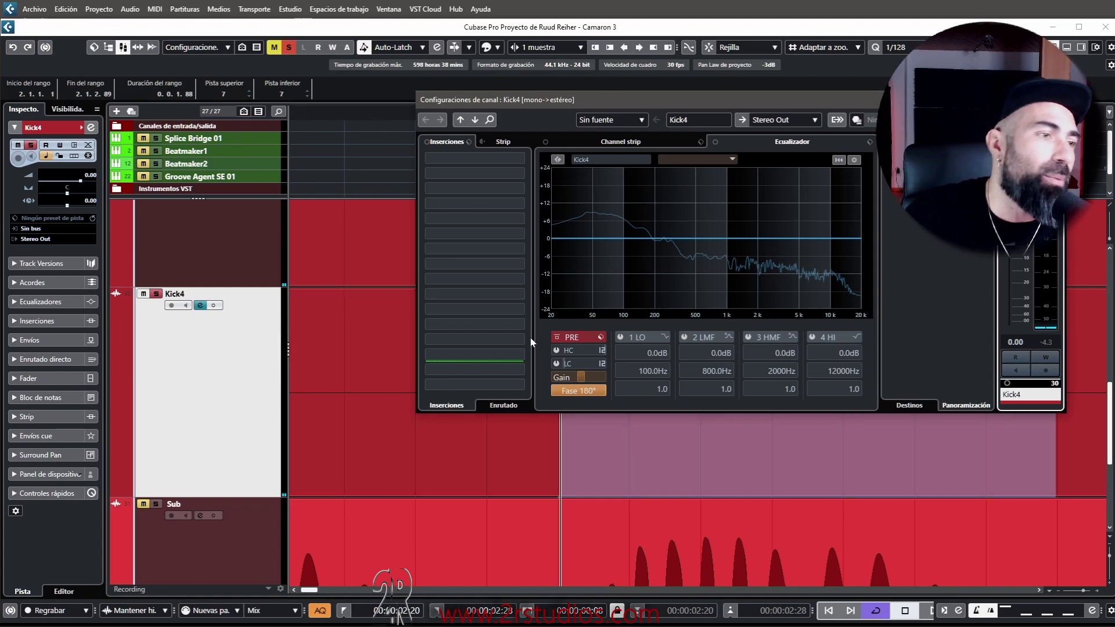
{"action": "key", "text": "Escape"}
Step: Mark the delay from bar 2 to Sub's first wave as a range across Kick4 and Sub, and show the ruler in seconds
{"action": "scroll", "coordinate": [180, 413], "scroll_direction": "up", "scroll_amount": 5}
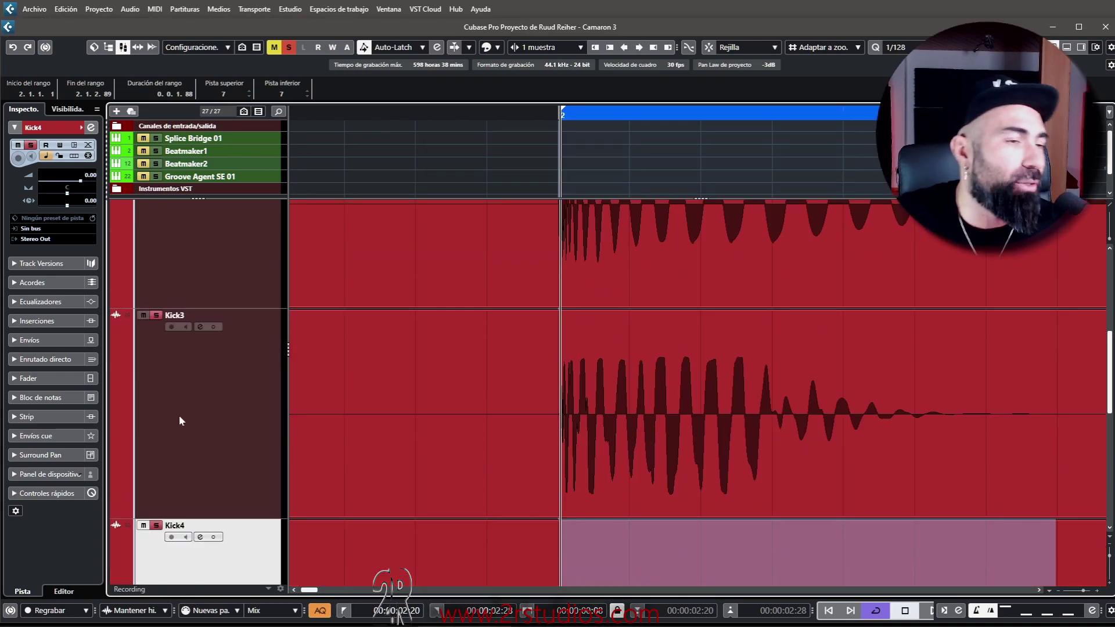
{"action": "scroll", "coordinate": [182, 407], "scroll_direction": "down", "scroll_amount": 3}
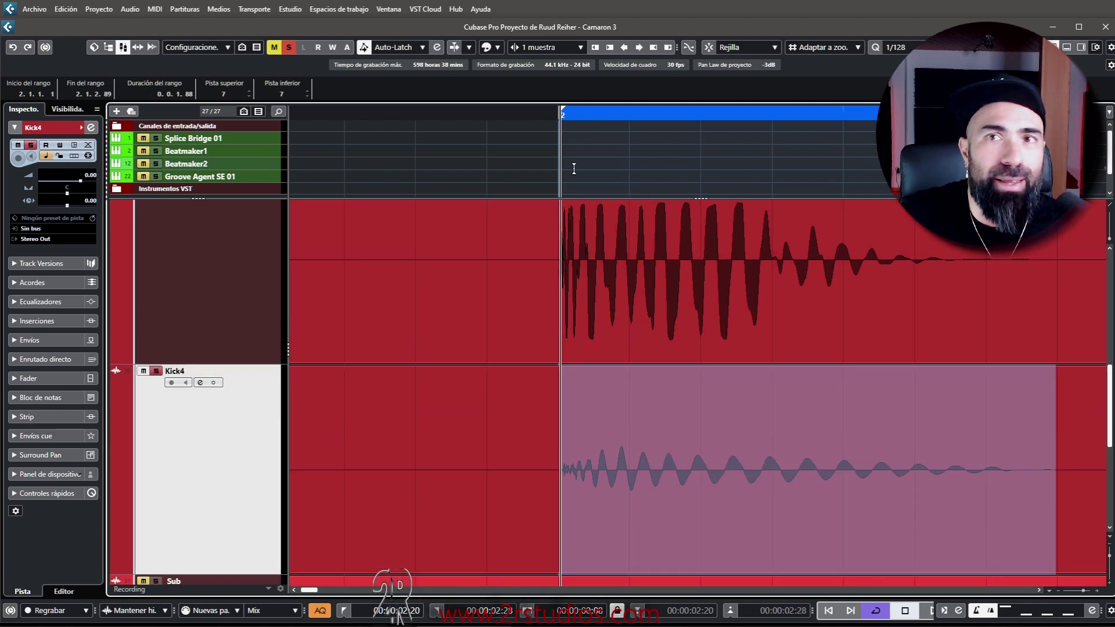
{"action": "scroll", "coordinate": [181, 383], "scroll_direction": "down", "scroll_amount": 2}
{"action": "scroll", "coordinate": [168, 382], "scroll_direction": "up", "scroll_amount": 6}
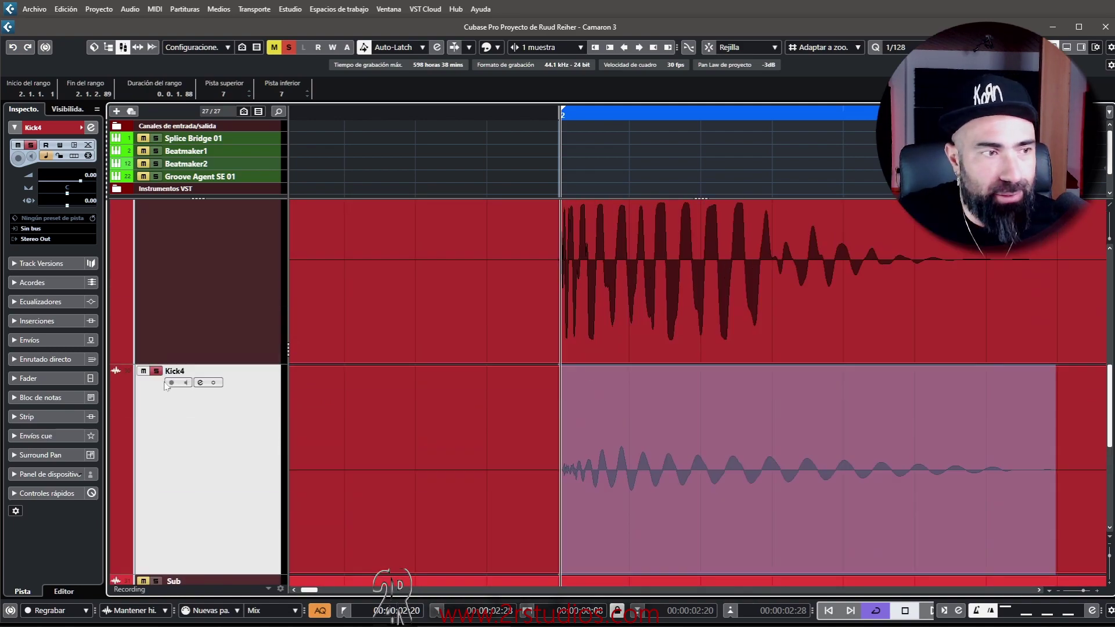
{"action": "scroll", "coordinate": [164, 381], "scroll_direction": "down", "scroll_amount": 3}
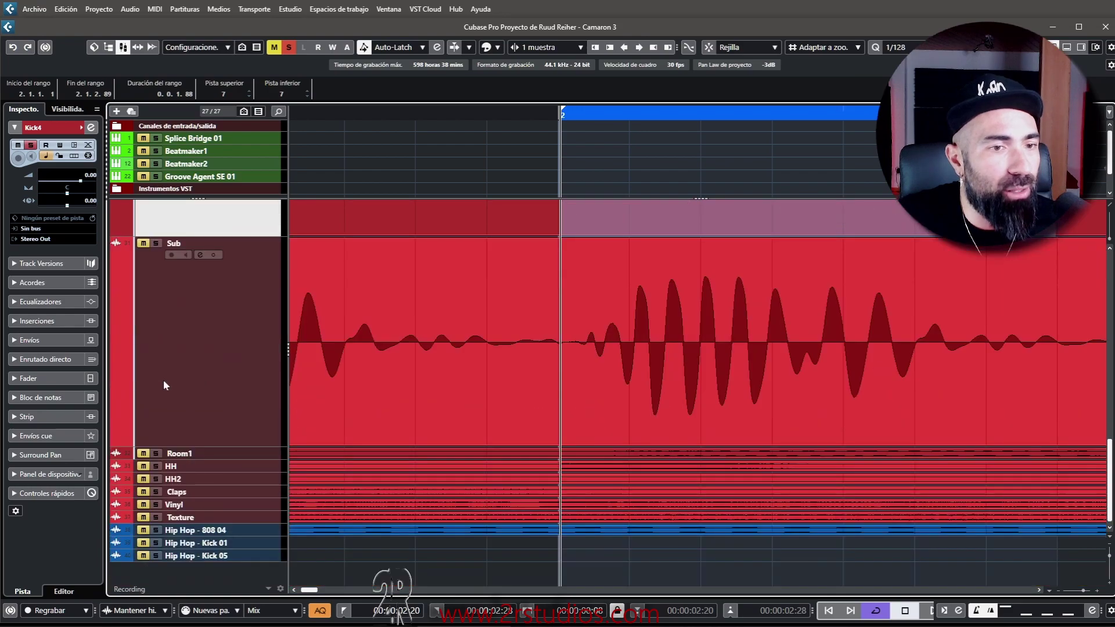
{"action": "scroll", "coordinate": [162, 379], "scroll_direction": "up", "scroll_amount": 3}
{"action": "scroll", "coordinate": [163, 380], "scroll_direction": "down", "scroll_amount": 5}
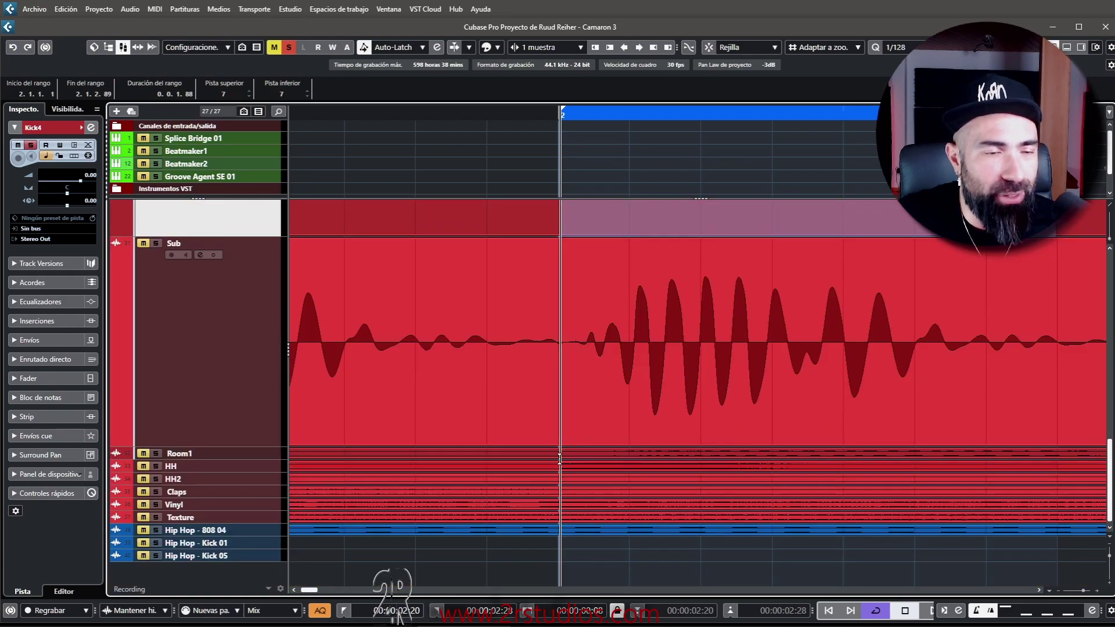
{"action": "scroll", "coordinate": [592, 418], "scroll_direction": "up", "scroll_amount": 5}
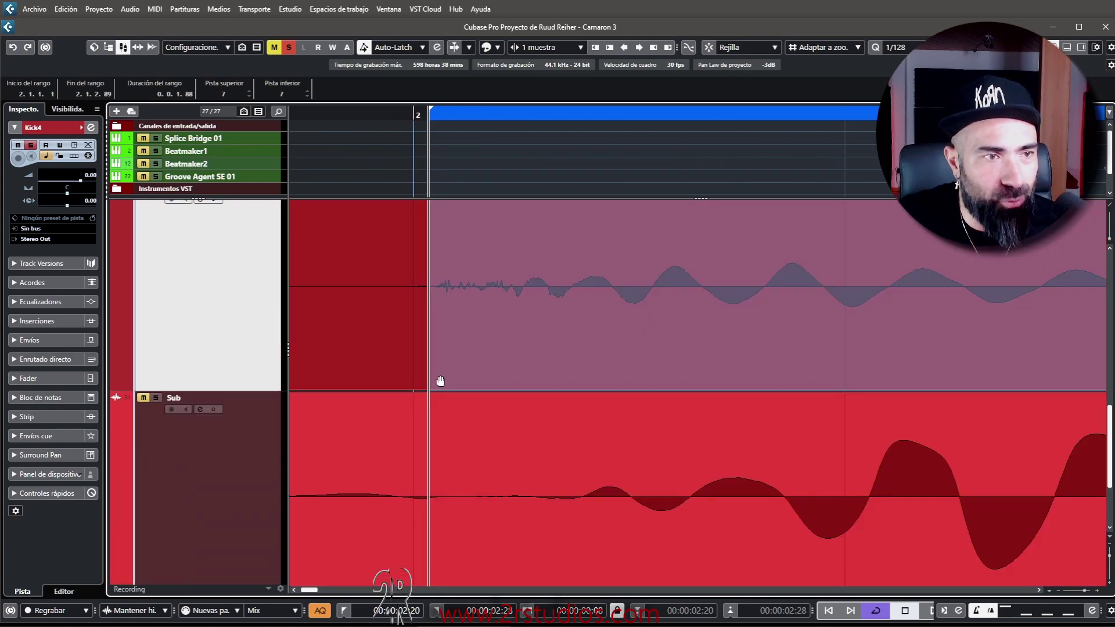
{"action": "scroll", "coordinate": [487, 390], "scroll_direction": "up", "scroll_amount": 3}
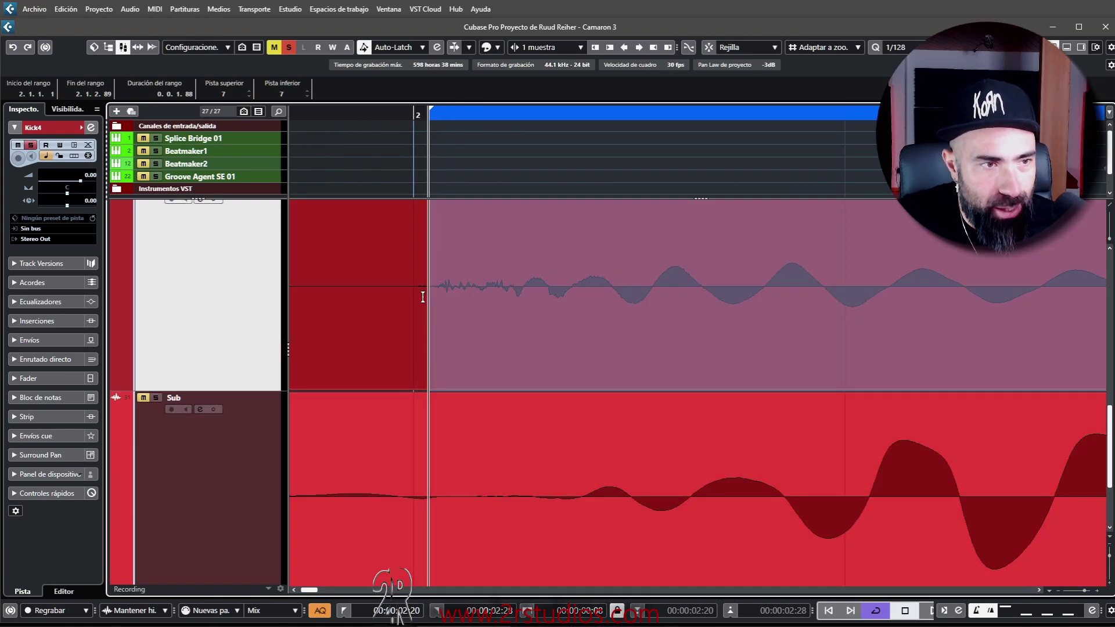
{"action": "left_click_drag", "start_coordinate": [415, 287], "coordinate": [580, 539]}
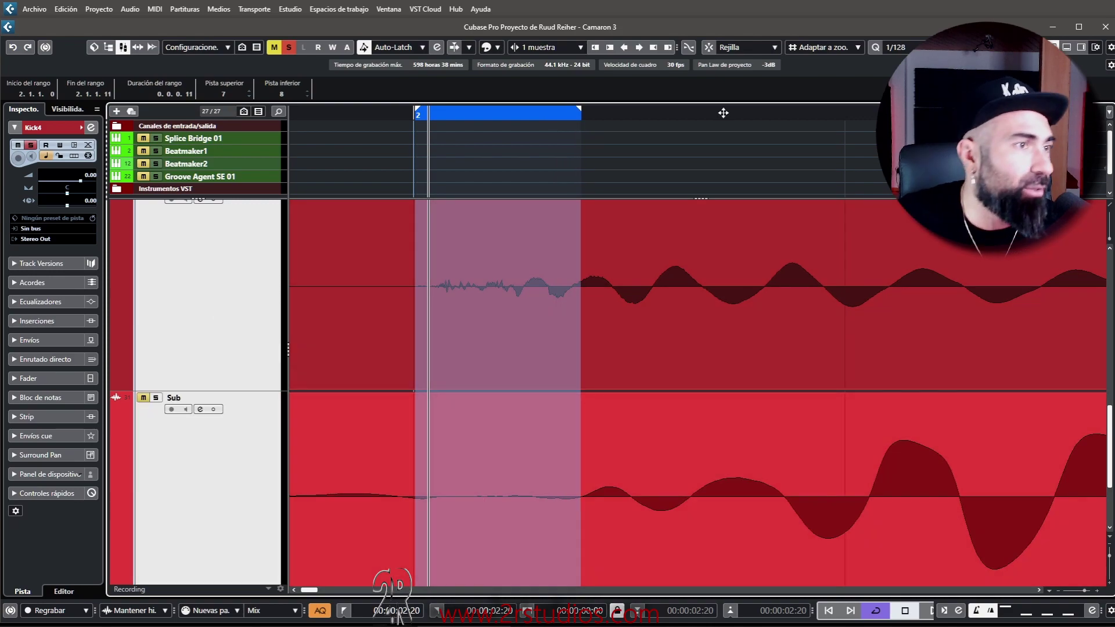
{"action": "right_click", "coordinate": [734, 115]}
{"action": "left_click", "coordinate": [749, 132]}
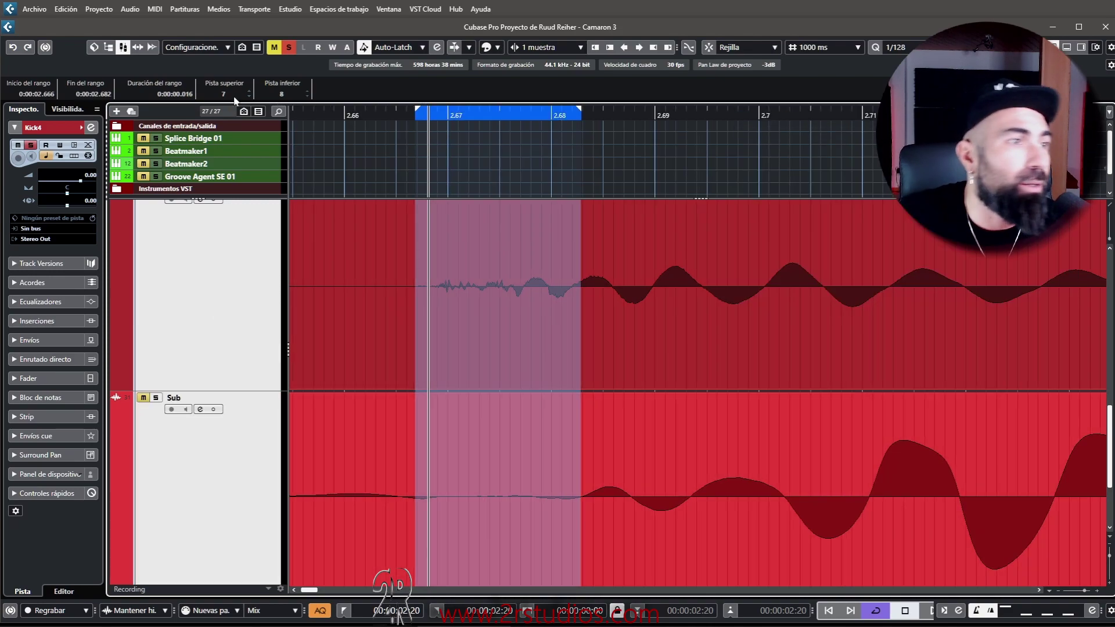
Step: Move the Sub track directly below Kick1, between Kick1 and Kick2
{"action": "scroll", "coordinate": [437, 418], "scroll_direction": "down", "scroll_amount": 3}
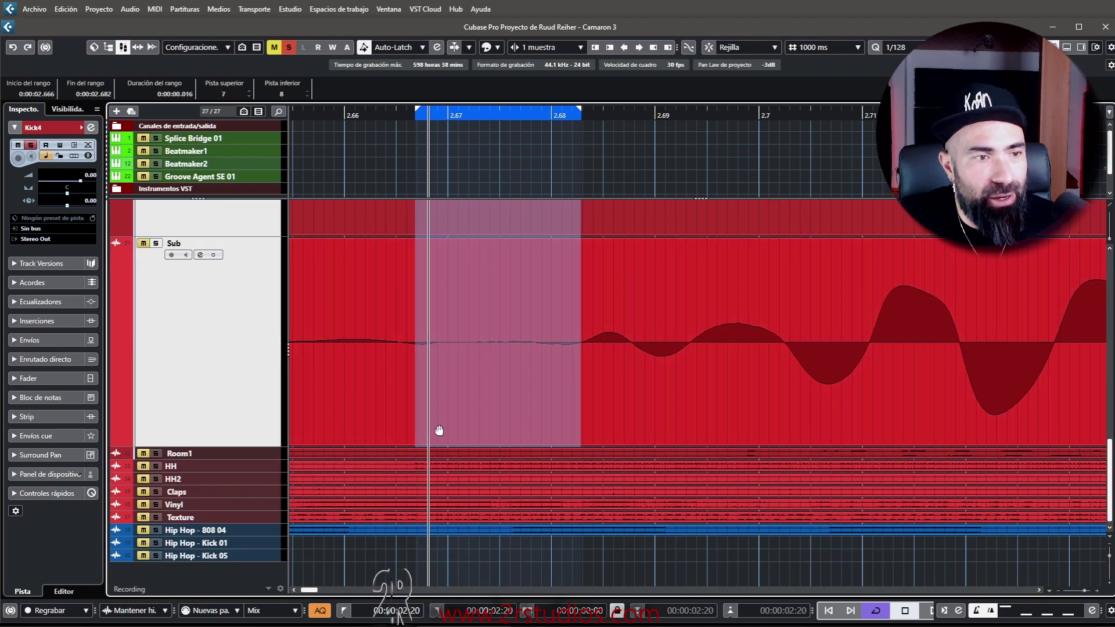
{"action": "scroll", "coordinate": [436, 412], "scroll_direction": "up", "scroll_amount": 5}
{"action": "scroll", "coordinate": [437, 412], "scroll_direction": "up", "scroll_amount": 2}
{"action": "scroll", "coordinate": [438, 410], "scroll_direction": "down", "scroll_amount": 5}
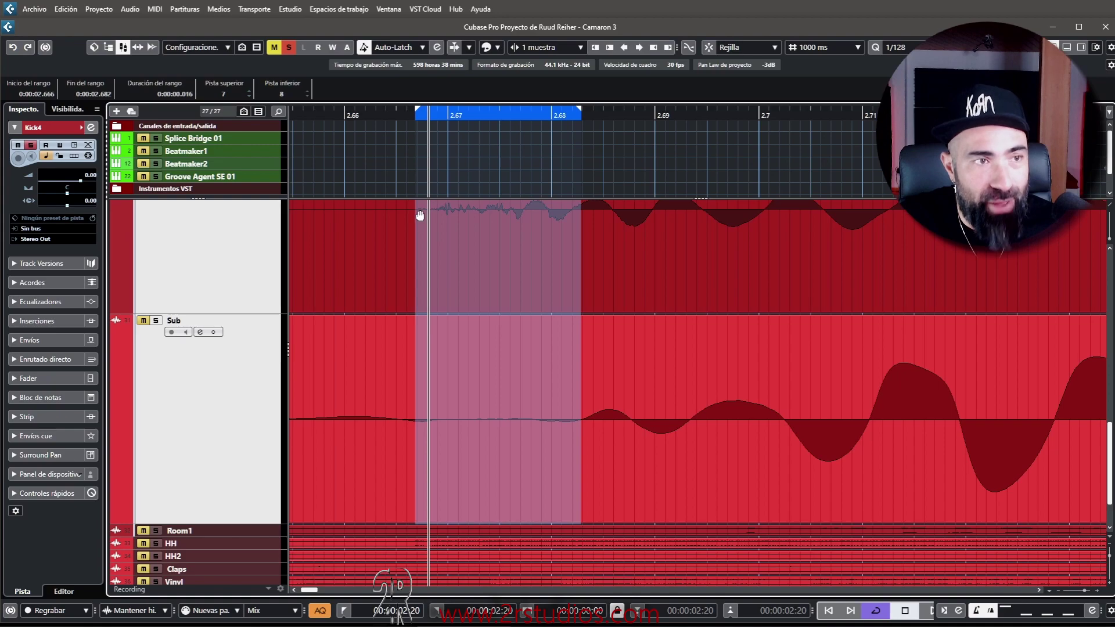
{"action": "scroll", "coordinate": [656, 369], "scroll_direction": "left", "scroll_amount": 3}
{"action": "scroll", "coordinate": [670, 373], "scroll_direction": "up", "scroll_amount": 5}
{"action": "scroll", "coordinate": [669, 372], "scroll_direction": "up", "scroll_amount": 2}
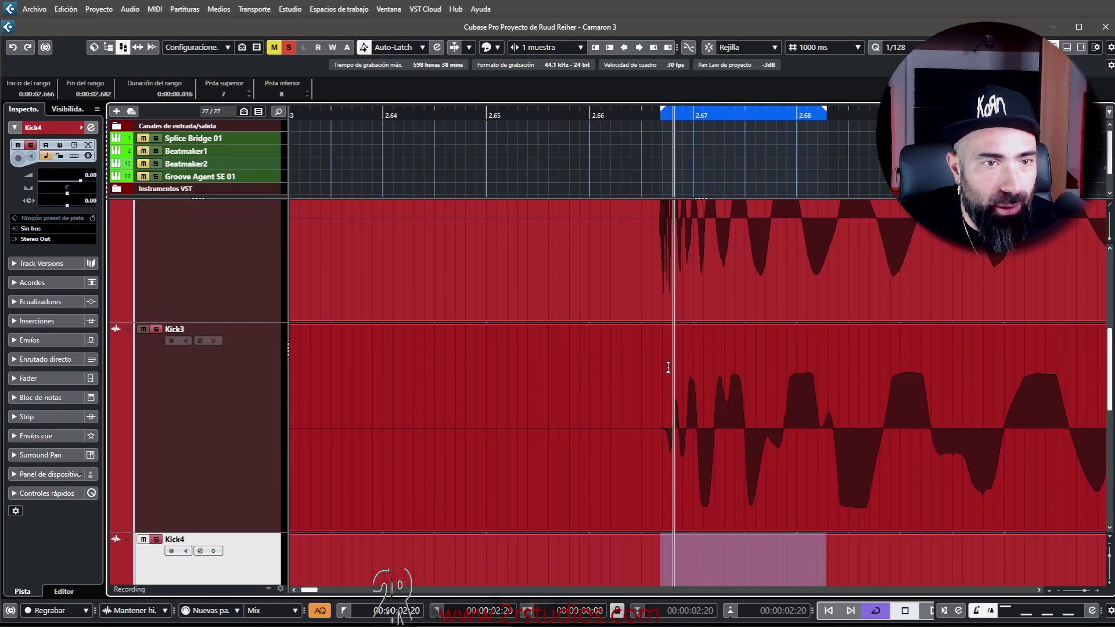
{"action": "scroll", "coordinate": [660, 437], "scroll_direction": "down", "scroll_amount": 6}
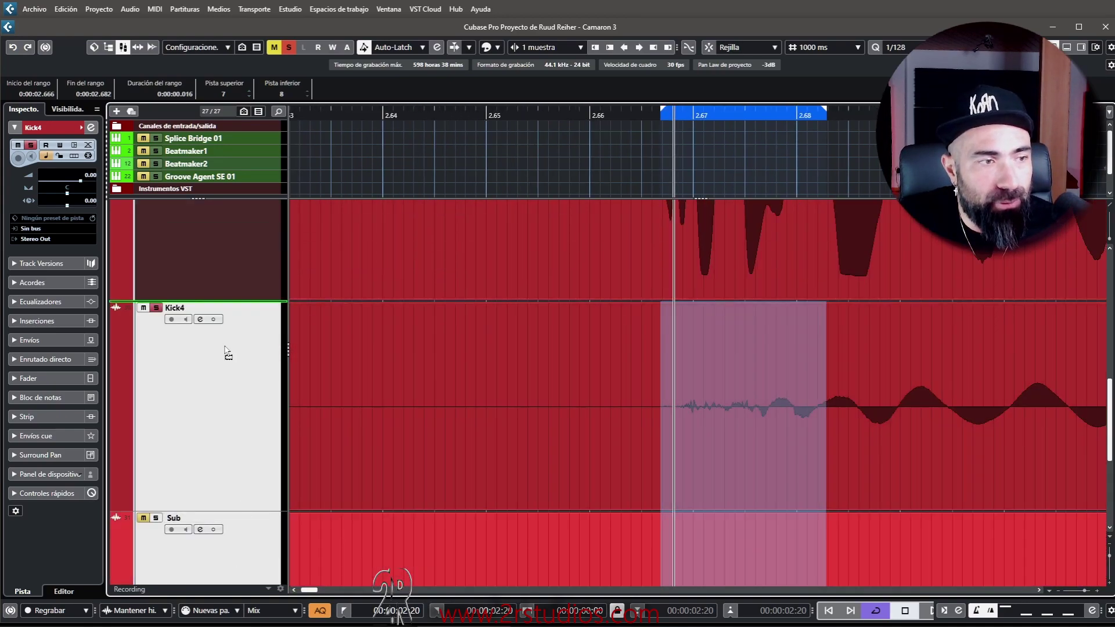
{"action": "scroll", "coordinate": [242, 251], "scroll_direction": "down", "scroll_amount": 2}
{"action": "left_click", "coordinate": [239, 511]}
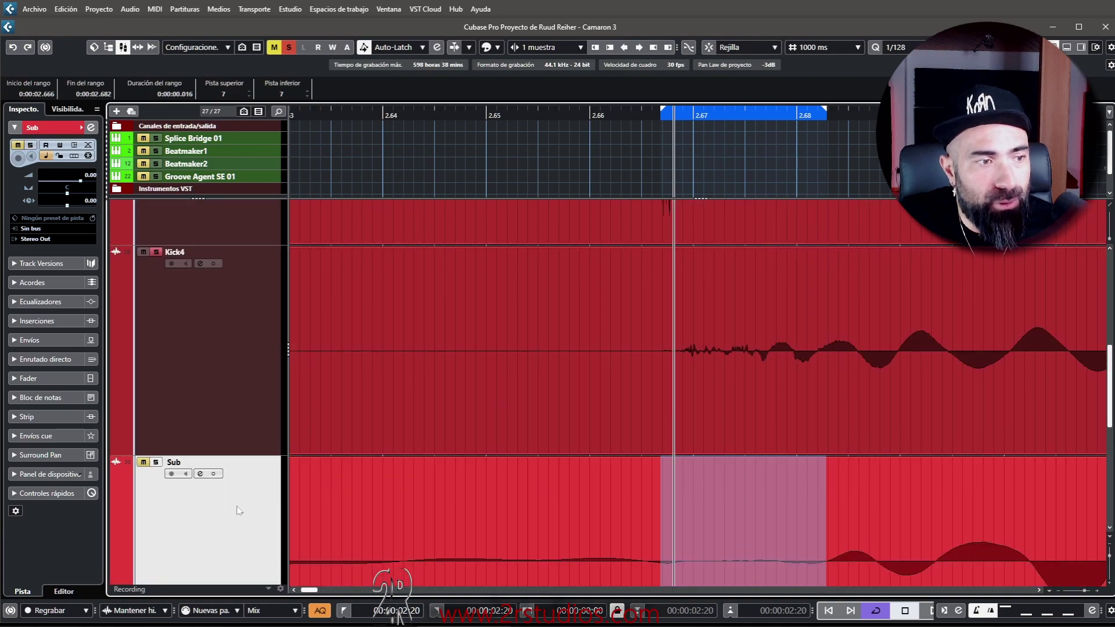
{"action": "scroll", "coordinate": [217, 278], "scroll_direction": "down", "scroll_amount": 7}
{"action": "scroll", "coordinate": [559, 311], "scroll_direction": "up", "scroll_amount": 6}
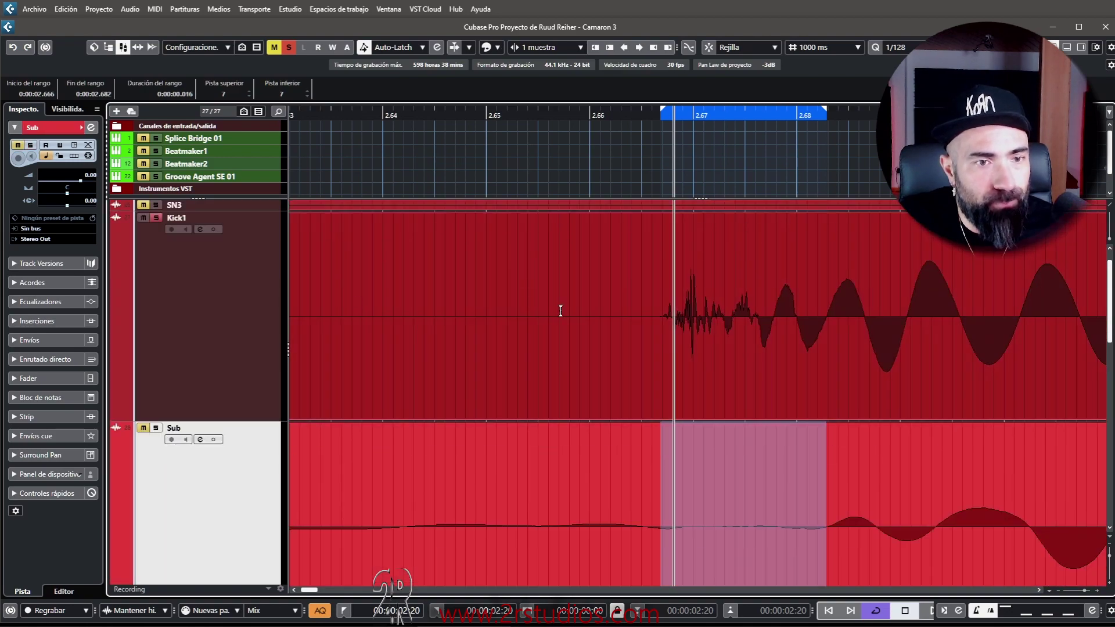
Step: Select a range across Sub and Kick2 from Kick2's first transient at about 2.666 s to about 2.669 s
{"action": "scroll", "coordinate": [683, 379], "scroll_direction": "down", "scroll_amount": 4}
{"action": "scroll", "coordinate": [682, 405], "scroll_direction": "down", "scroll_amount": 4}
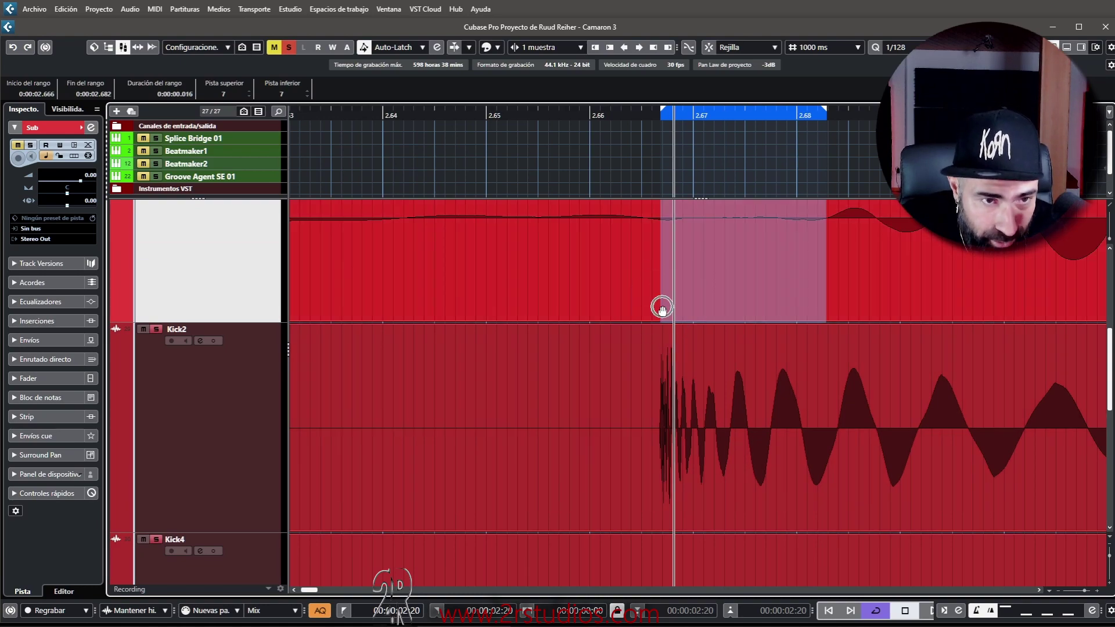
{"action": "scroll", "coordinate": [661, 307], "scroll_direction": "down", "scroll_amount": 1}
{"action": "scroll", "coordinate": [665, 306], "scroll_direction": "up", "scroll_amount": 4}
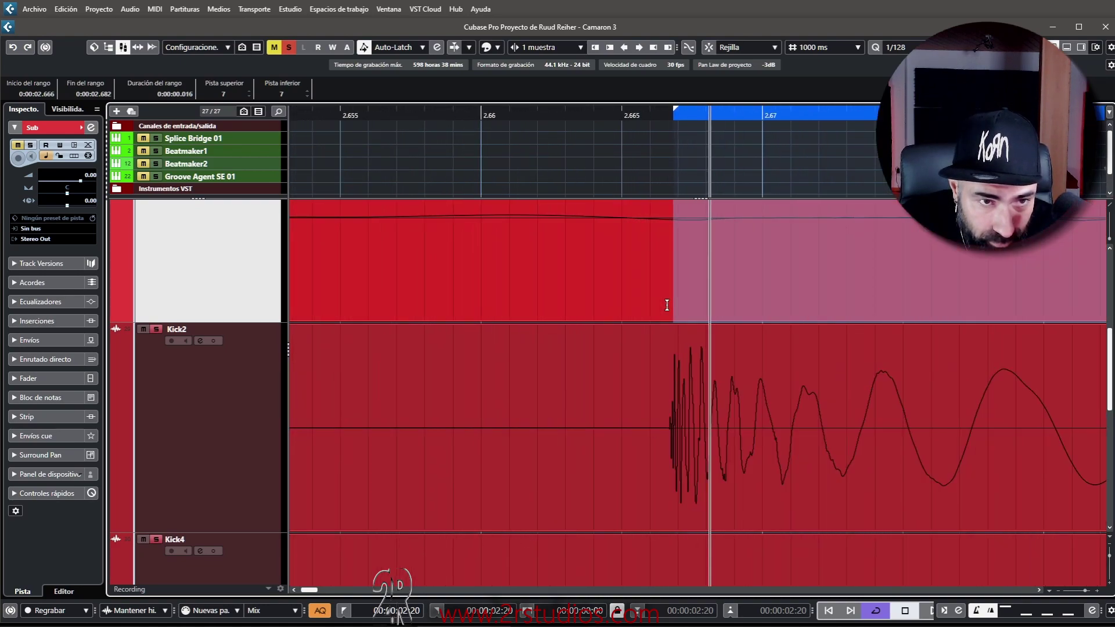
{"action": "scroll", "coordinate": [668, 305], "scroll_direction": "up", "scroll_amount": 5}
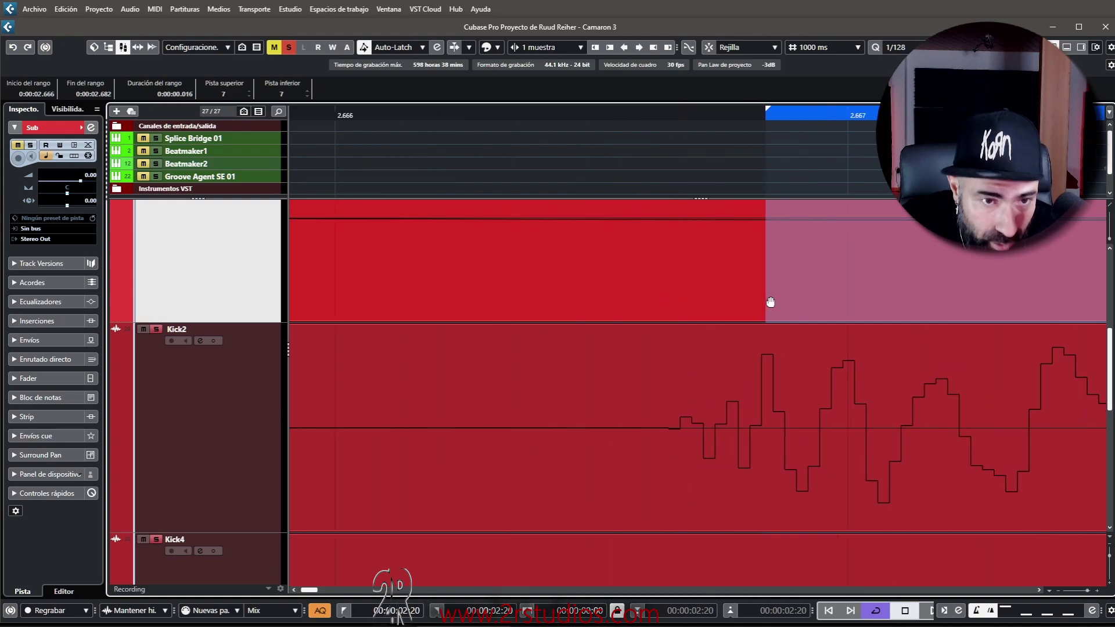
{"action": "left_click_drag", "start_coordinate": [767, 297], "coordinate": [688, 318]}
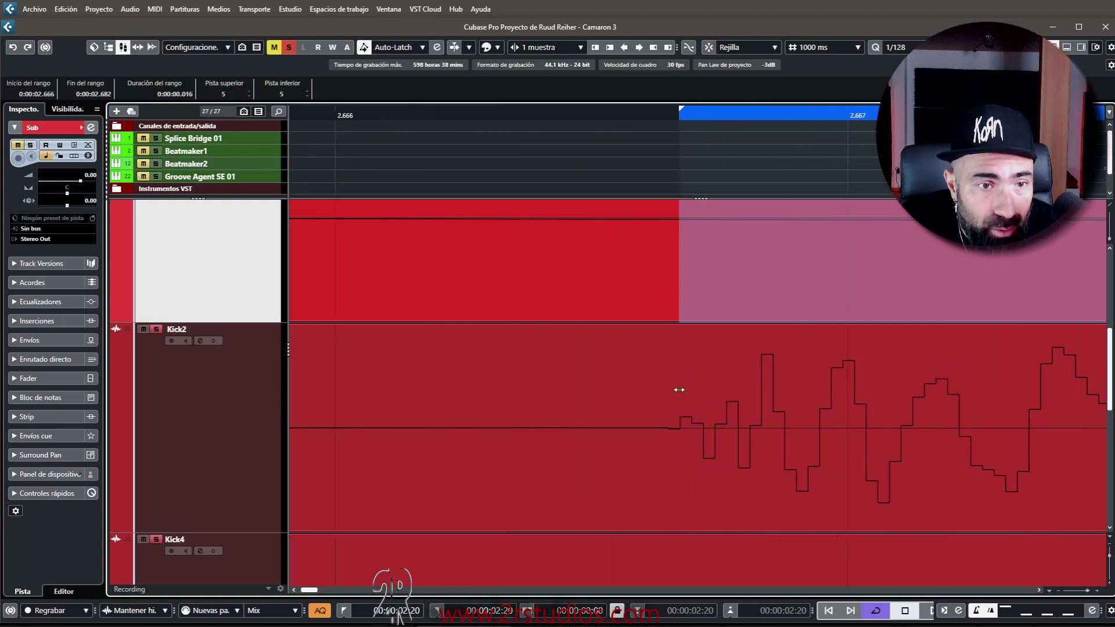
{"action": "left_click", "coordinate": [678, 424]}
{"action": "left_click_drag", "start_coordinate": [680, 423], "coordinate": [1011, 258]}
Step: Extend the end of the range across Sub and Kick2 to about 2.678 s, shortly before Sub's first wave
{"action": "scroll", "coordinate": [1011, 257], "scroll_direction": "down", "scroll_amount": 3}
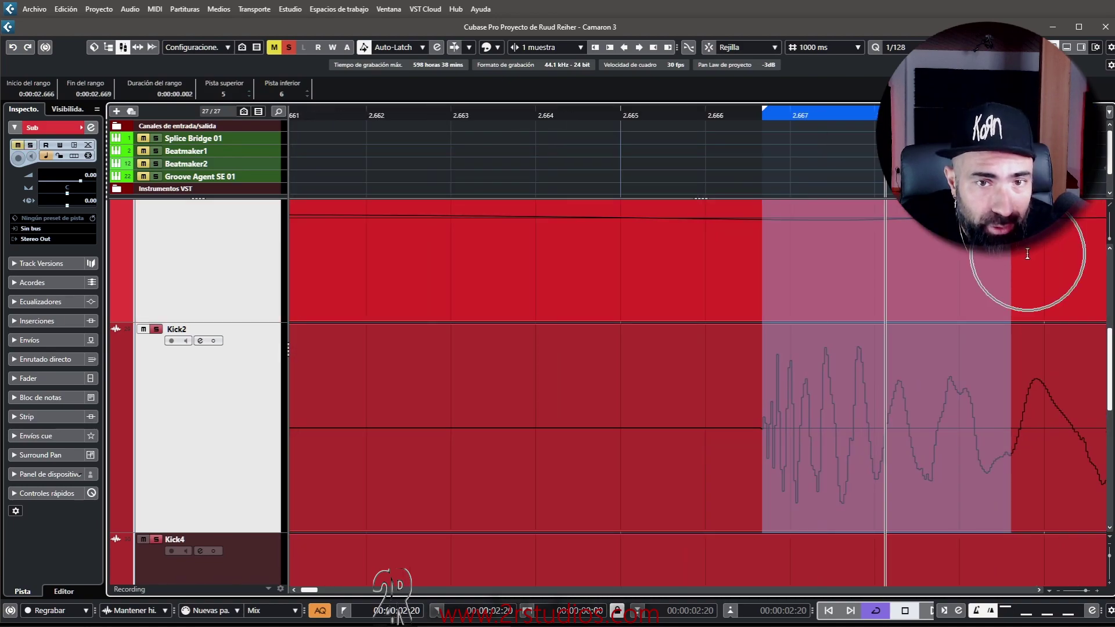
{"action": "scroll", "coordinate": [820, 294], "scroll_direction": "down", "scroll_amount": 5}
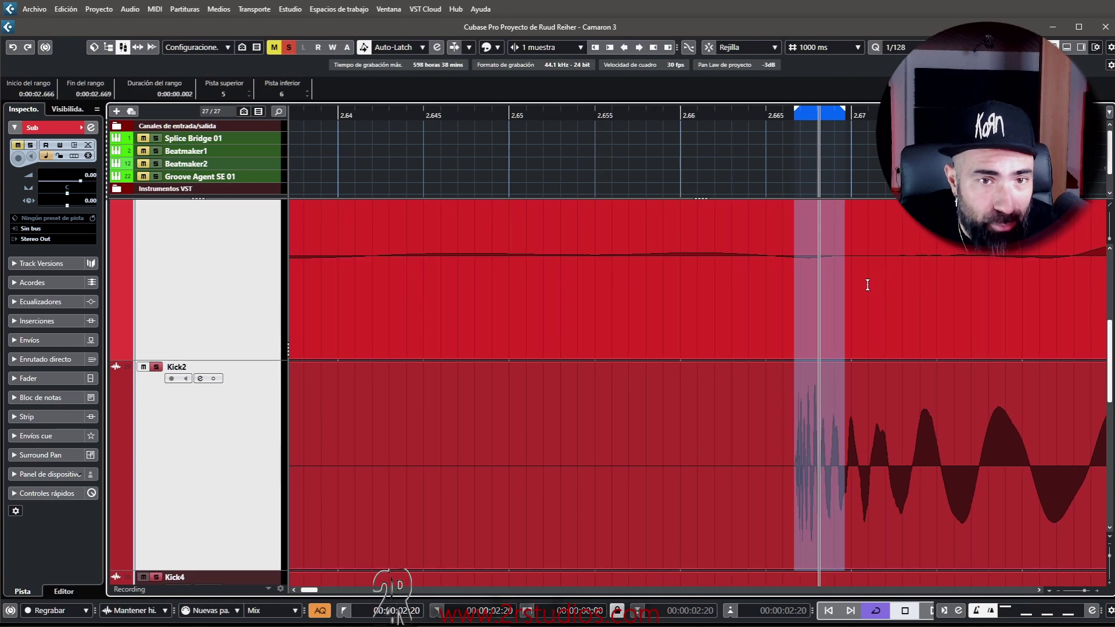
{"action": "left_click_drag", "start_coordinate": [844, 290], "coordinate": [993, 294]}
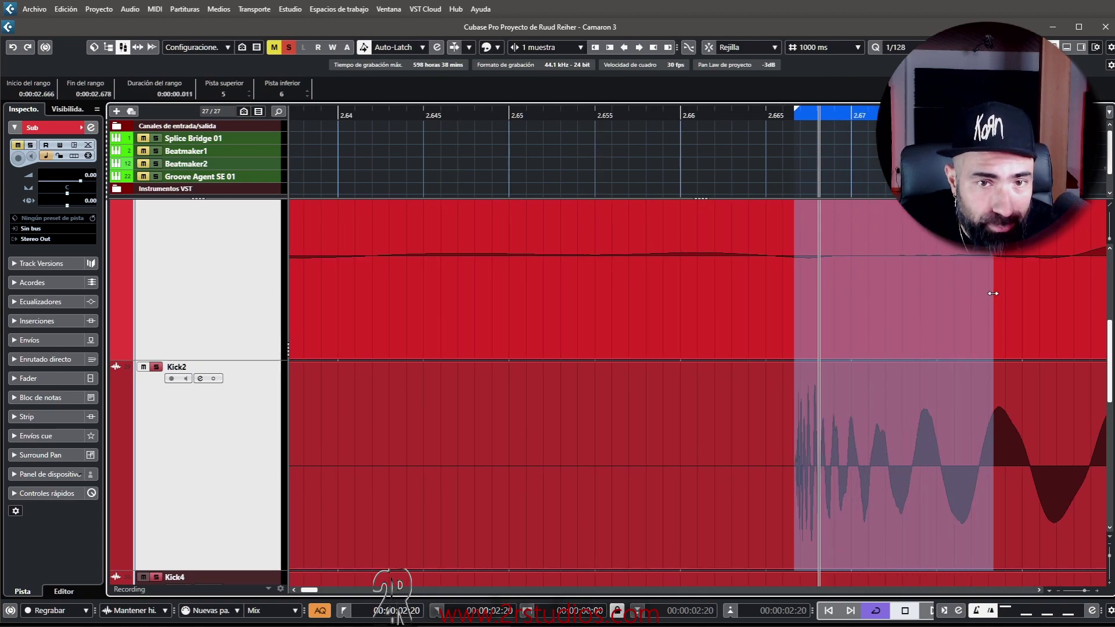
{"action": "scroll", "coordinate": [994, 293], "scroll_direction": "down", "scroll_amount": 5}
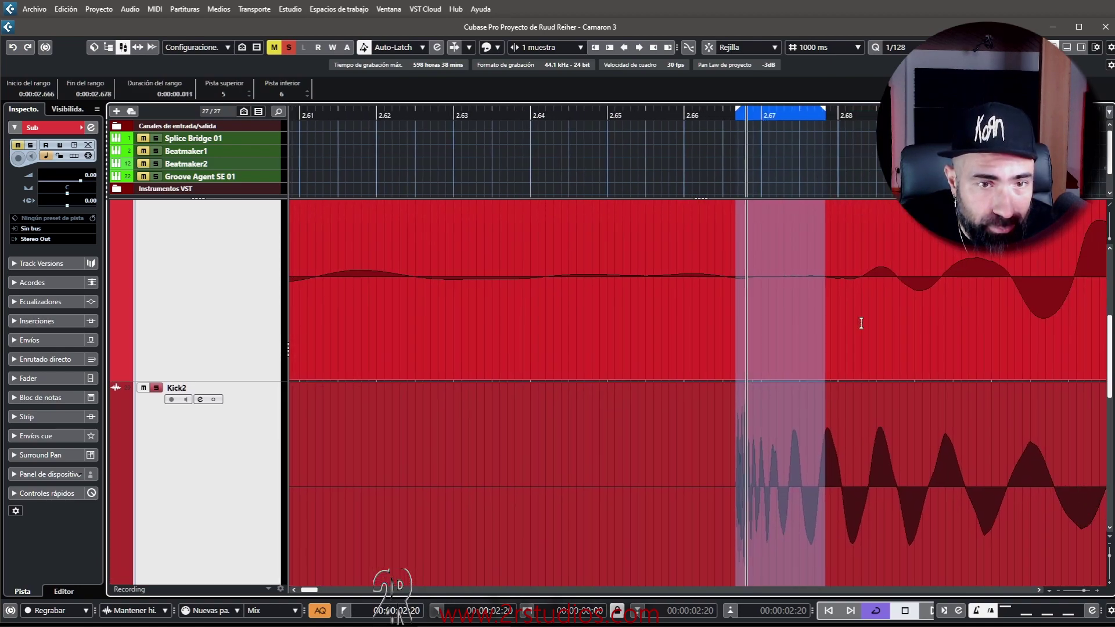
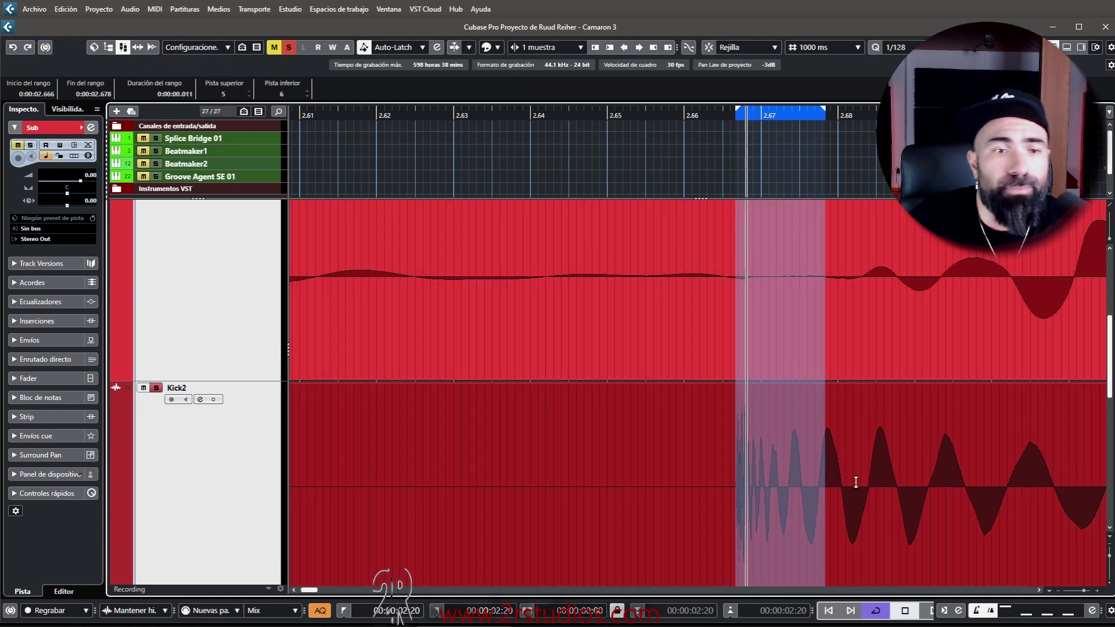
Step: Switch the ruler's display format to samples (Muestras)
{"action": "scroll", "coordinate": [849, 489], "scroll_direction": "up", "scroll_amount": 3}
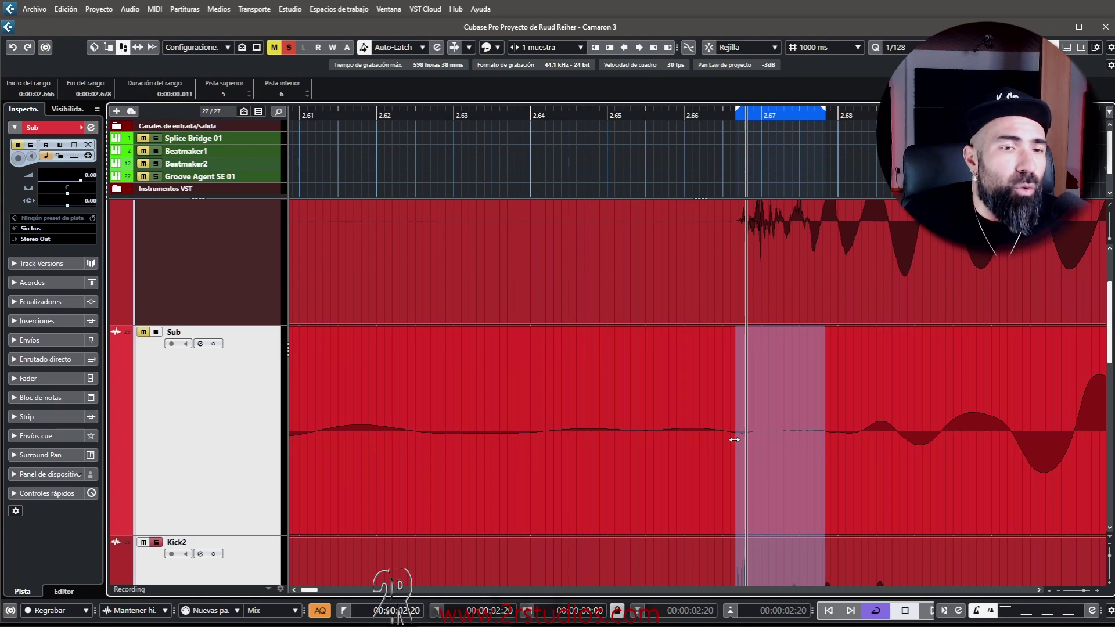
{"action": "scroll", "coordinate": [733, 439], "scroll_direction": "down", "scroll_amount": 3}
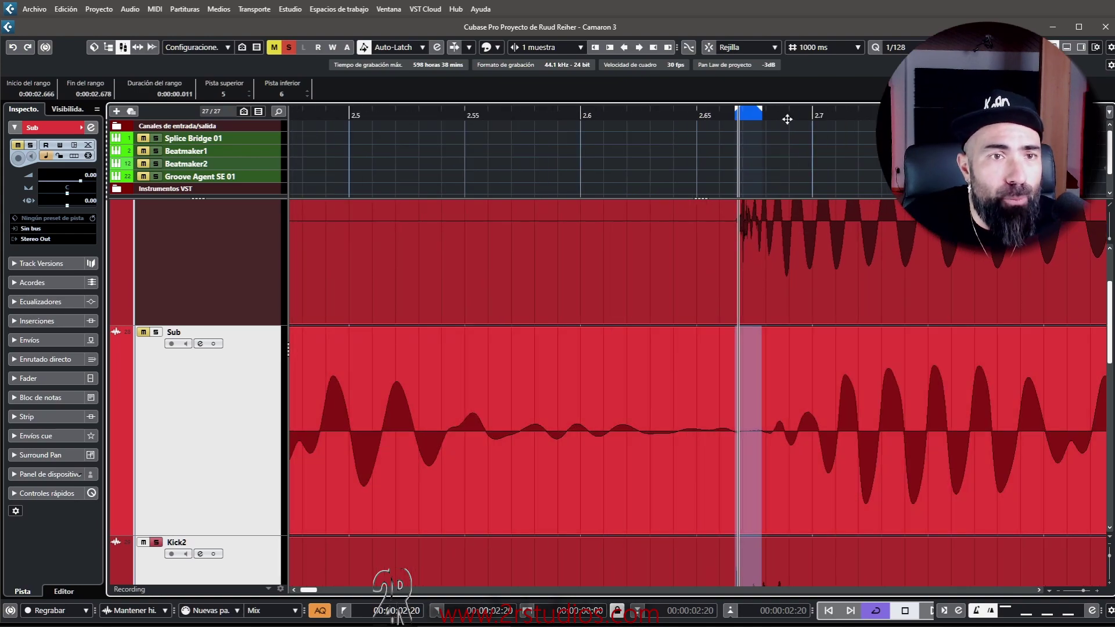
{"action": "right_click", "coordinate": [784, 120]}
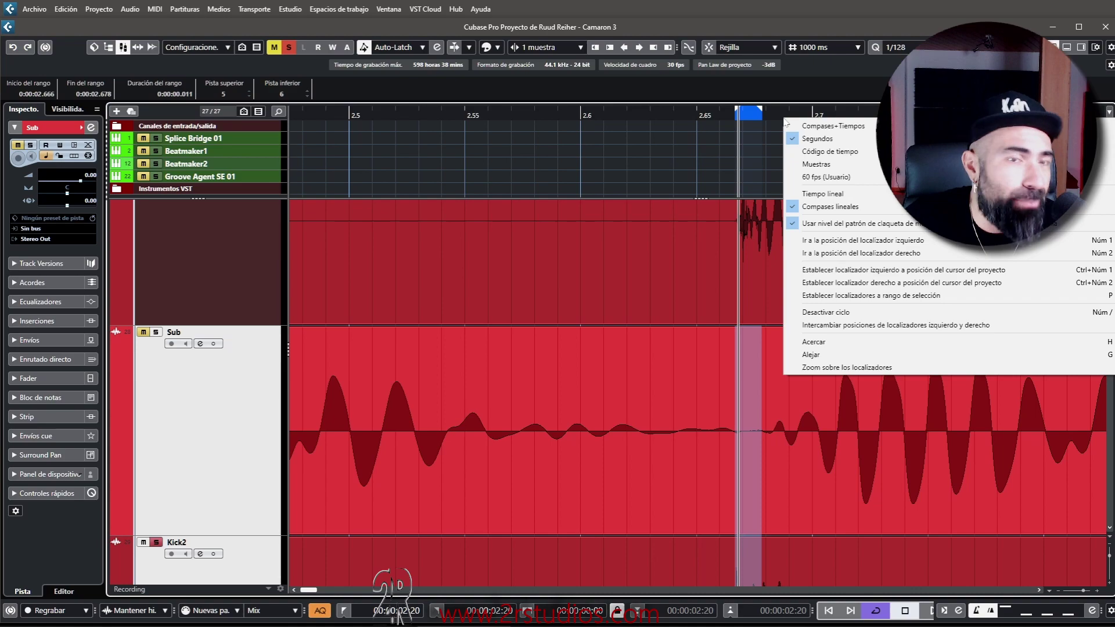
{"action": "left_click", "coordinate": [810, 164]}
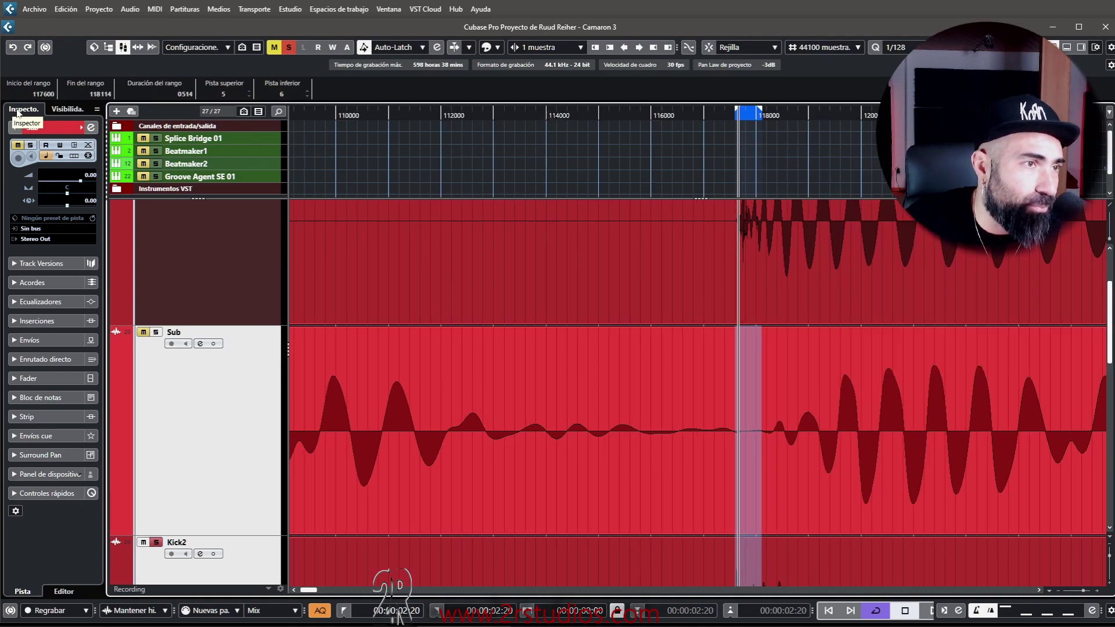
Step: Split the Sub event where Kick2's attack begins, at about sample 117600
{"action": "scroll", "coordinate": [639, 388], "scroll_direction": "down", "scroll_amount": 3}
{"action": "scroll", "coordinate": [726, 383], "scroll_direction": "up", "scroll_amount": 3}
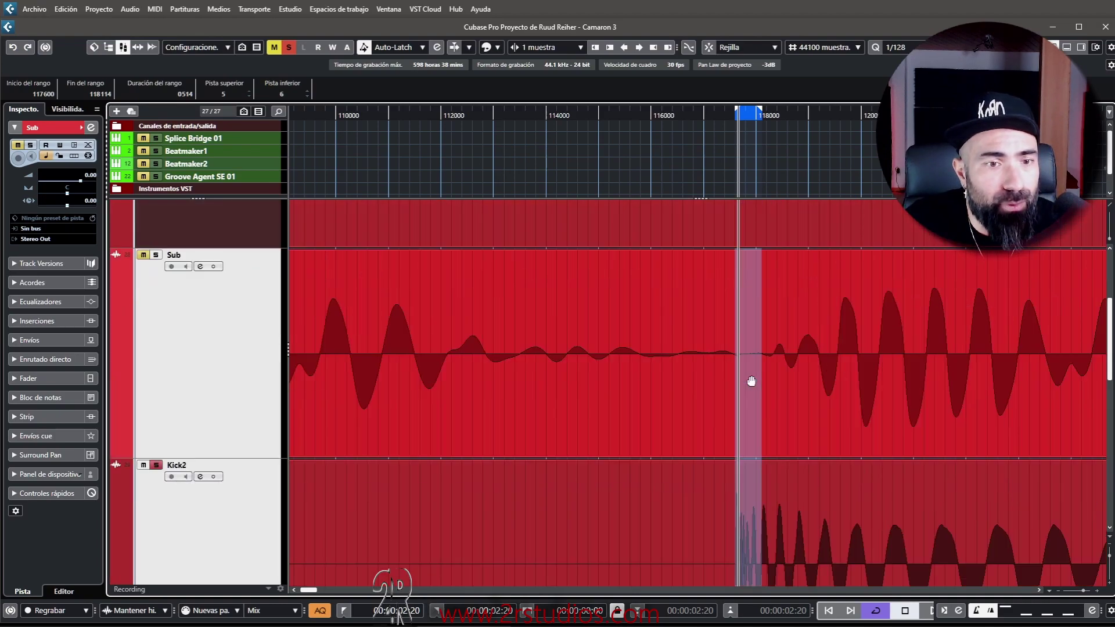
{"action": "scroll", "coordinate": [751, 381], "scroll_direction": "up", "scroll_amount": 2}
{"action": "scroll", "coordinate": [752, 406], "scroll_direction": "up", "scroll_amount": 2}
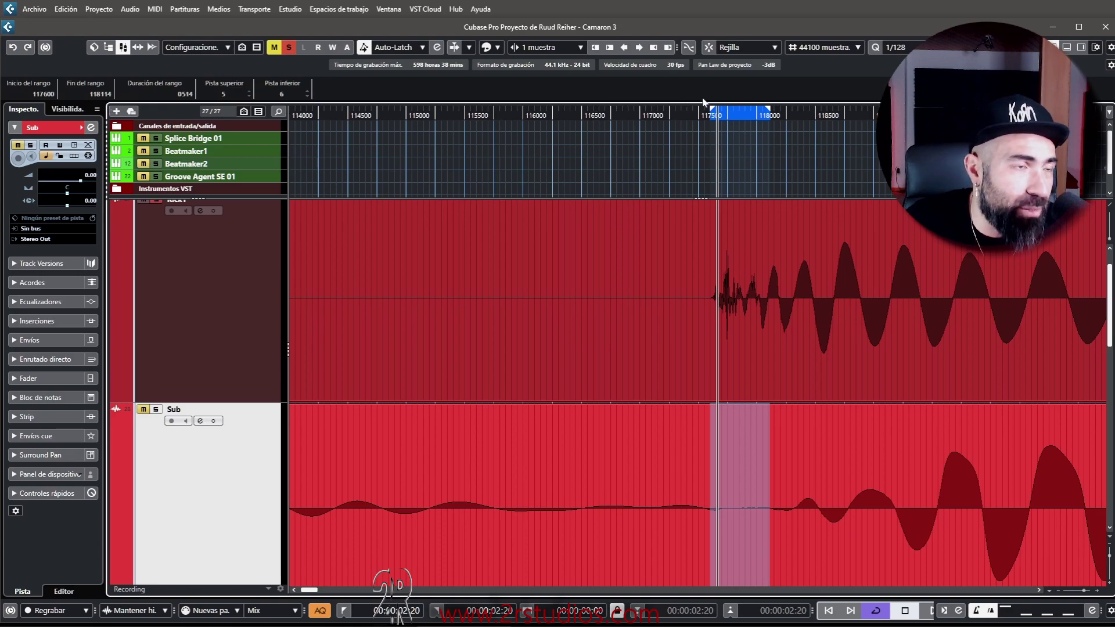
{"action": "scroll", "coordinate": [756, 358], "scroll_direction": "down", "scroll_amount": 5}
{"action": "scroll", "coordinate": [756, 358], "scroll_direction": "up", "scroll_amount": 2}
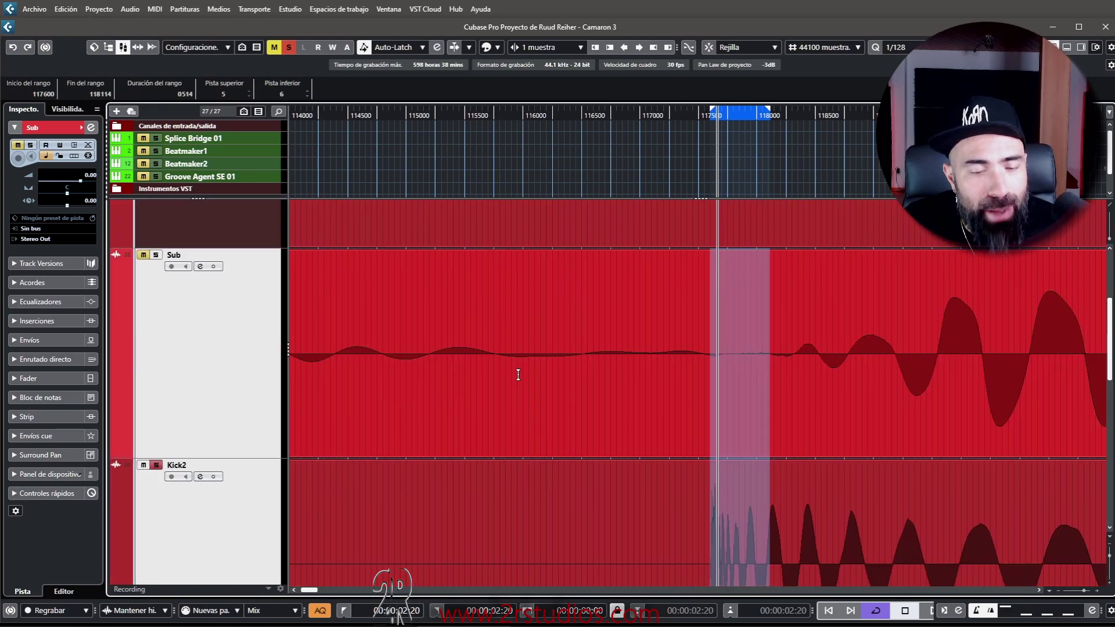
{"action": "left_click", "coordinate": [633, 350]}
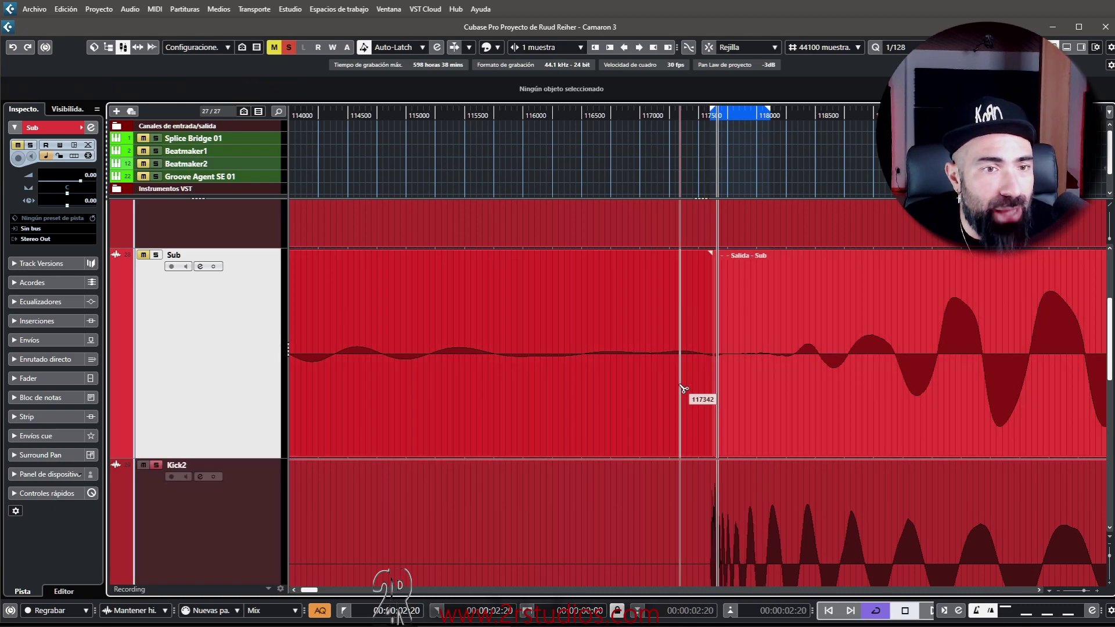
Step: Delete the Sub section before the split and trim the remaining event's start to sample 117705
{"action": "left_click", "coordinate": [673, 385]}
{"action": "key", "text": "Delete"}
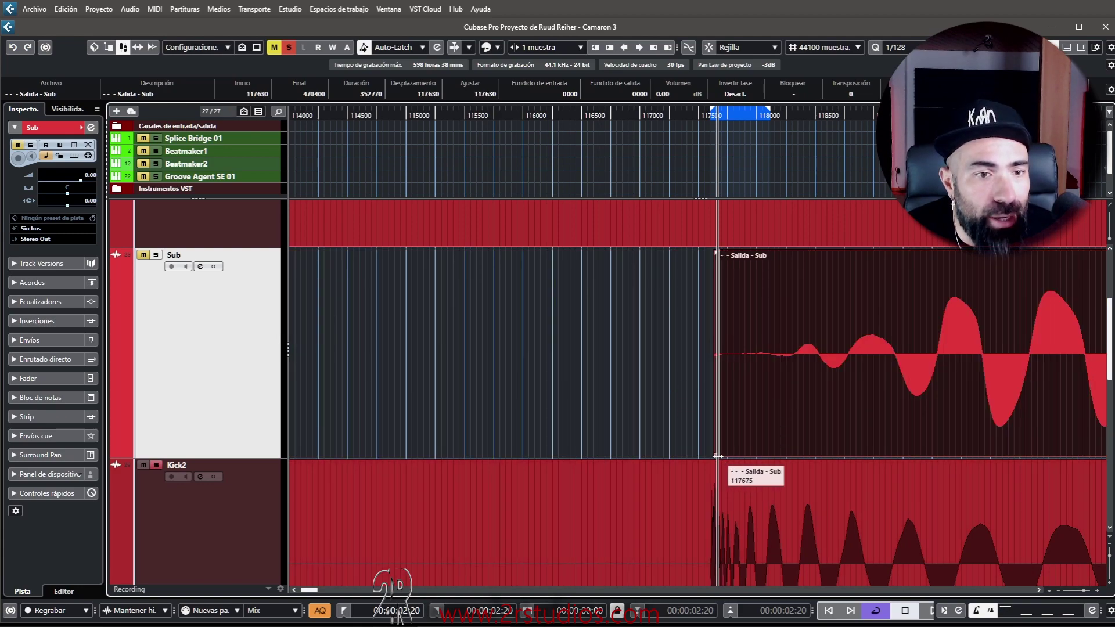
{"action": "left_click_drag", "start_coordinate": [717, 456], "coordinate": [725, 455]}
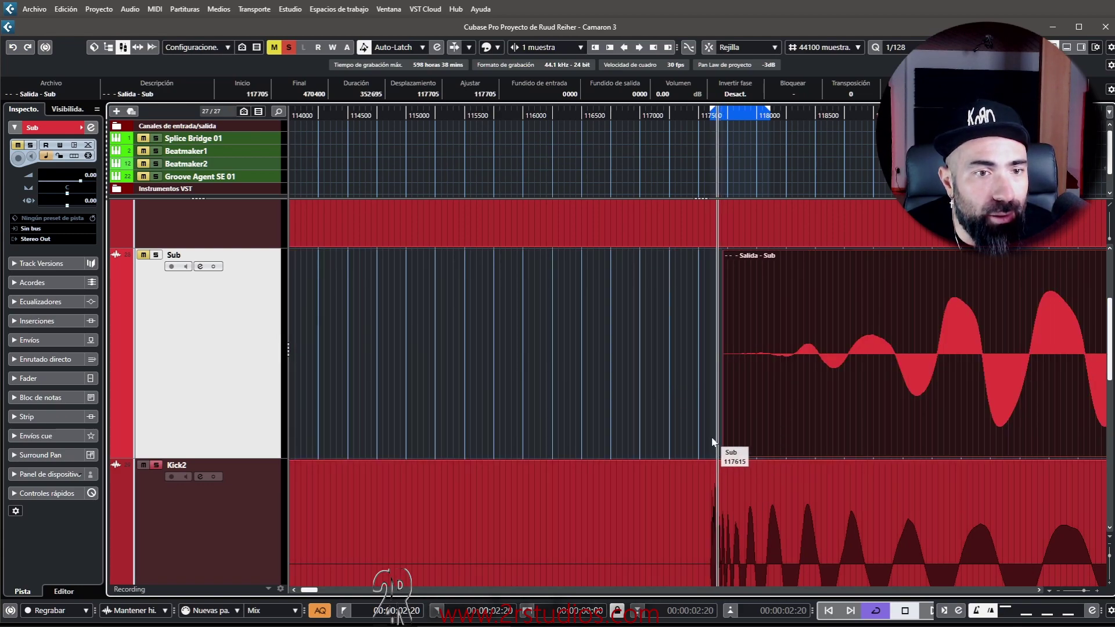
Step: Nudge the Sub event earlier in single-sample steps until it starts at sample 117697
{"action": "key", "text": "g"}
{"action": "key", "text": "g"}
{"action": "key", "text": "g"}
{"action": "key", "text": "g"}
{"action": "key", "text": "g"}
{"action": "key", "text": "g"}
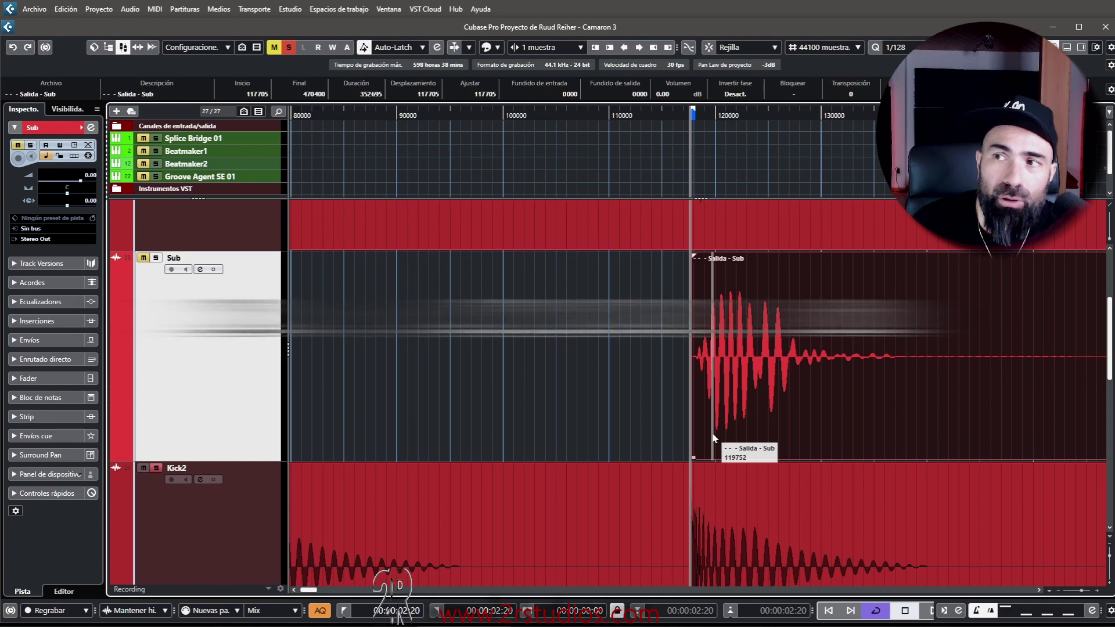
{"action": "key", "text": "ctrl+Left"}
{"action": "key", "text": "ctrl+Left"}
{"action": "key", "text": "ctrl+Left"}
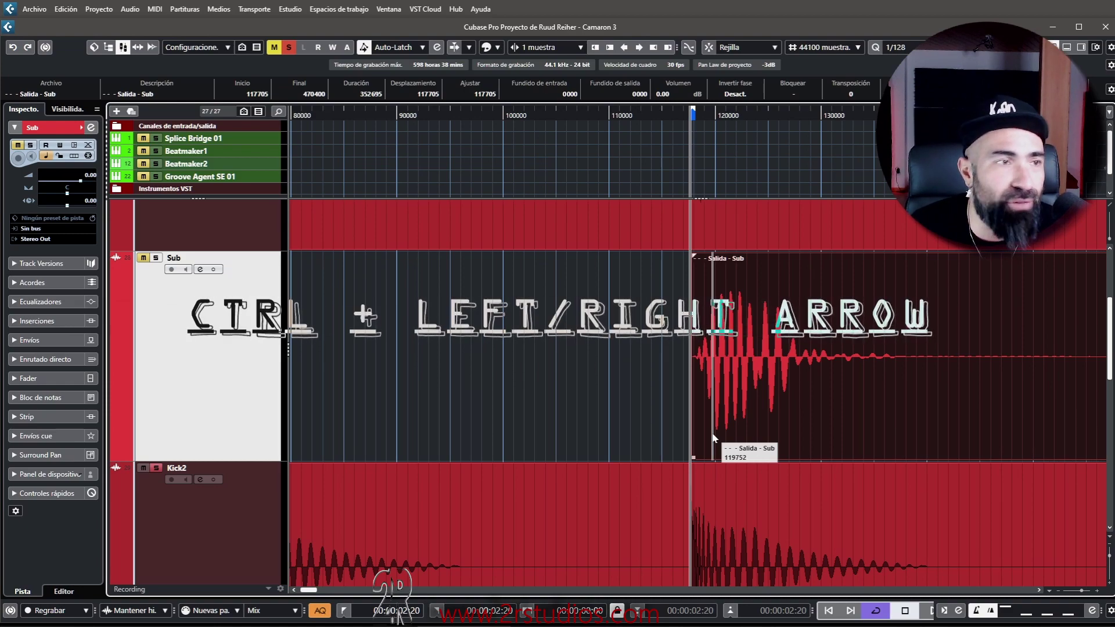
{"action": "key", "text": "ctrl+Left"}
{"action": "key", "text": "ctrl+Left"}
{"action": "key", "text": "ctrl+Left"}
{"action": "key", "text": "ctrl+Left"}
{"action": "key", "text": "ctrl+Left"}
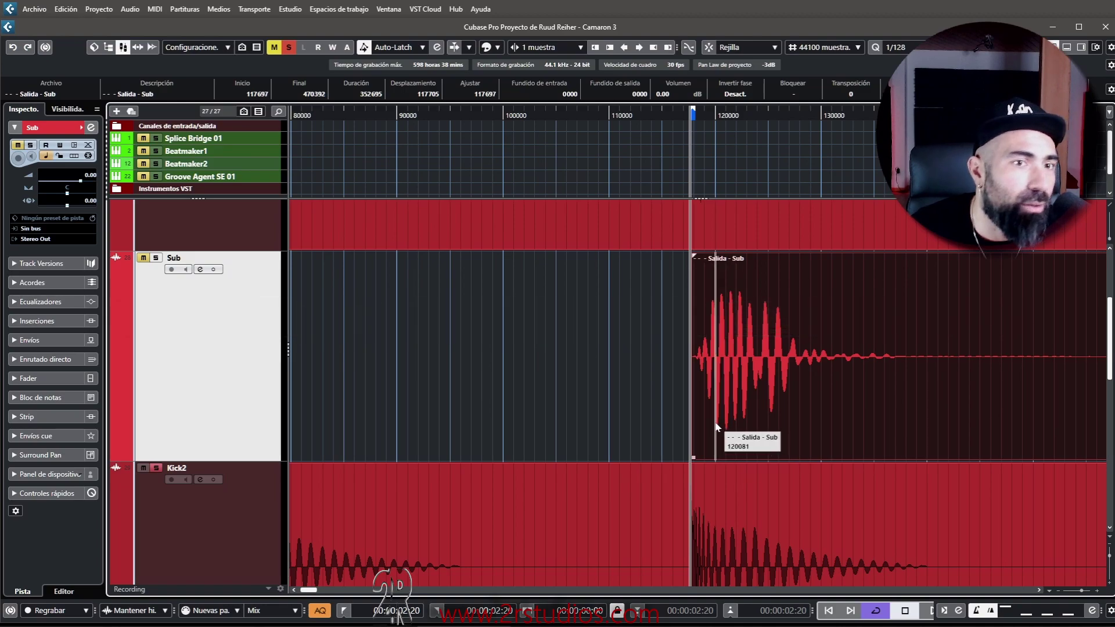
Step: Keep nudging the Sub event earlier one sample at a time until it starts at sample 117674
{"action": "scroll", "coordinate": [715, 436], "scroll_direction": "up", "scroll_amount": 2}
{"action": "scroll", "coordinate": [694, 493], "scroll_direction": "up", "scroll_amount": 3}
{"action": "scroll", "coordinate": [695, 492], "scroll_direction": "up", "scroll_amount": 4}
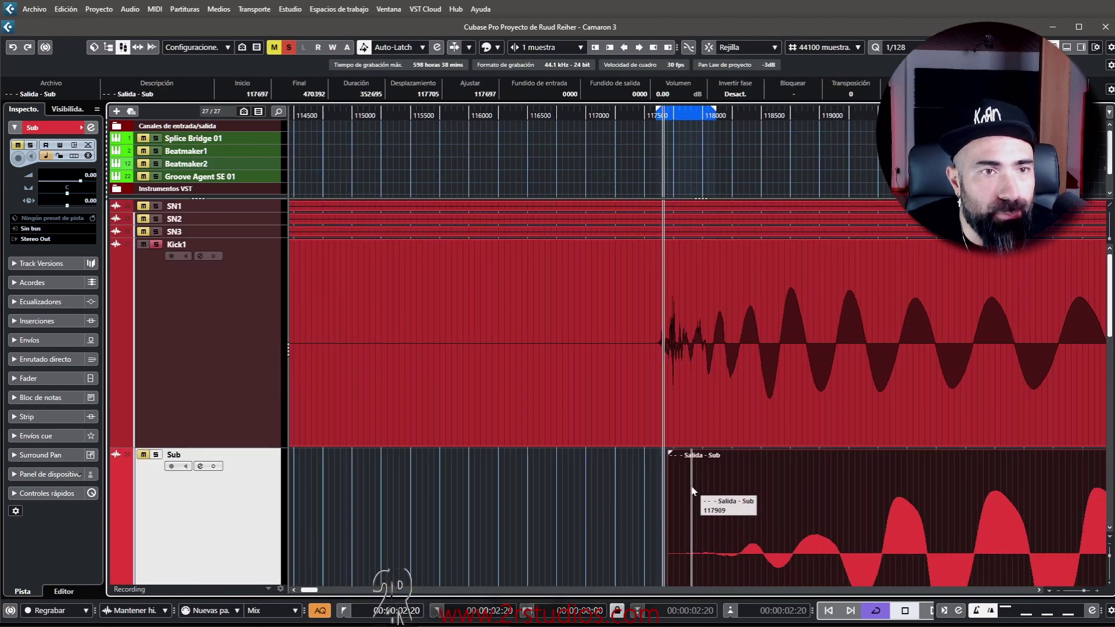
{"action": "scroll", "coordinate": [692, 493], "scroll_direction": "down", "scroll_amount": 3}
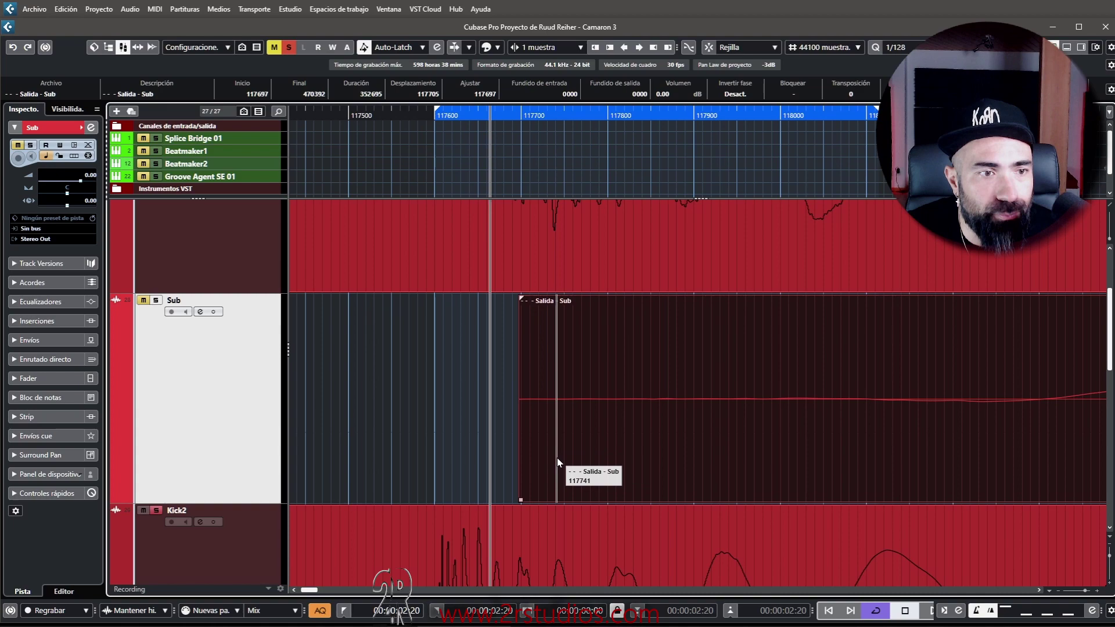
{"action": "key", "text": "ctrl+Left"}
{"action": "key", "text": "ctrl+Left"}
{"action": "key", "text": "ctrl+Left"}
{"action": "key", "text": "ctrl+Left"}
{"action": "key", "text": "ctrl+Left"}
{"action": "key", "text": "ctrl+Left"}
{"action": "key", "text": "ctrl+Left"}
{"action": "key", "text": "ctrl+Left"}
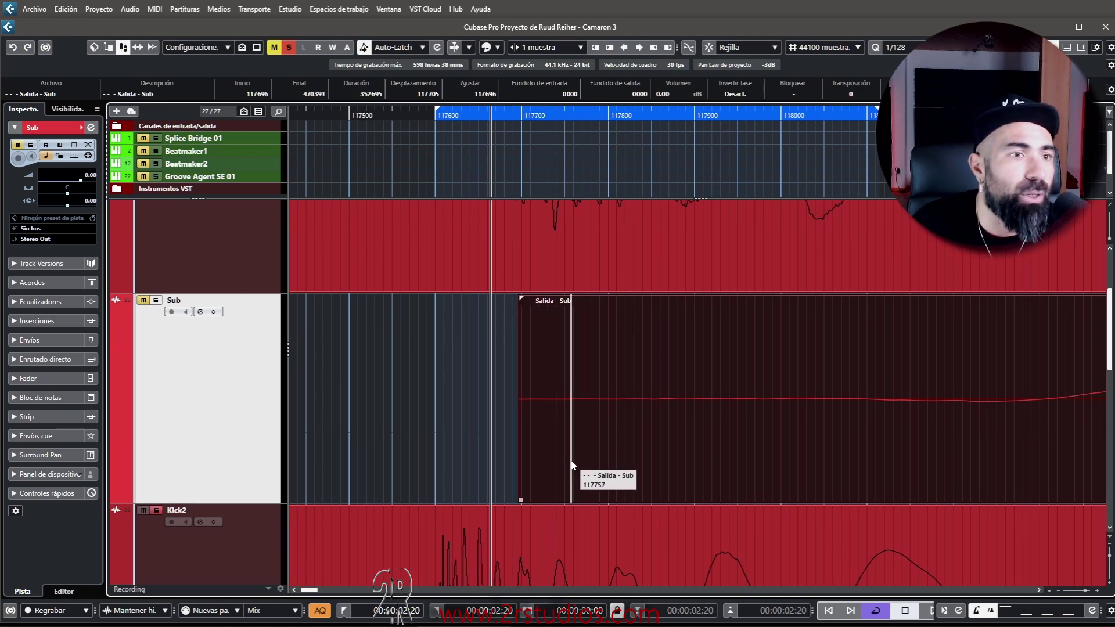
{"action": "key", "text": "ctrl+Left"}
{"action": "key", "text": "ctrl+Left"}
{"action": "key", "text": "ctrl+Left"}
{"action": "key", "text": "ctrl+Left"}
{"action": "key", "text": "ctrl+Left"}
{"action": "key", "text": "ctrl+Left"}
{"action": "key", "text": "ctrl+Left"}
{"action": "key", "text": "ctrl+Left"}
{"action": "key", "text": "ctrl+Left"}
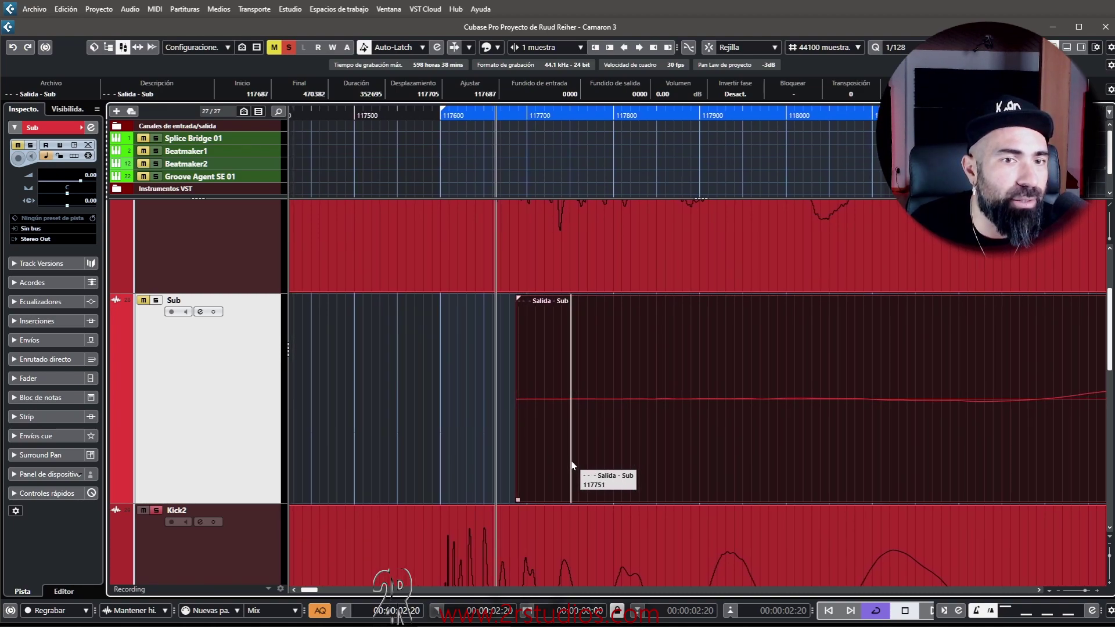
{"action": "key", "text": "ctrl+Left"}
{"action": "key", "text": "ctrl+Left"}
{"action": "key", "text": "ctrl+Left"}
{"action": "key", "text": "ctrl+Left"}
{"action": "key", "text": "ctrl+Left"}
{"action": "key", "text": "ctrl+Left"}
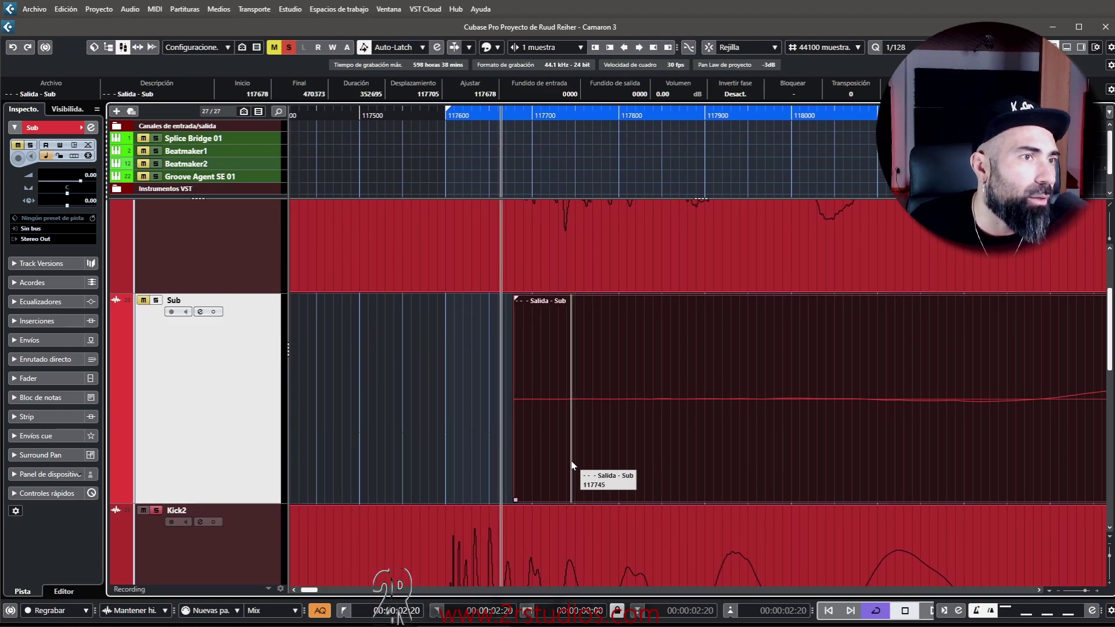
Step: Place the project cursor at about sample 117628, just before the first peak of Kick1's attack
{"action": "scroll", "coordinate": [575, 450], "scroll_direction": "down", "scroll_amount": 3}
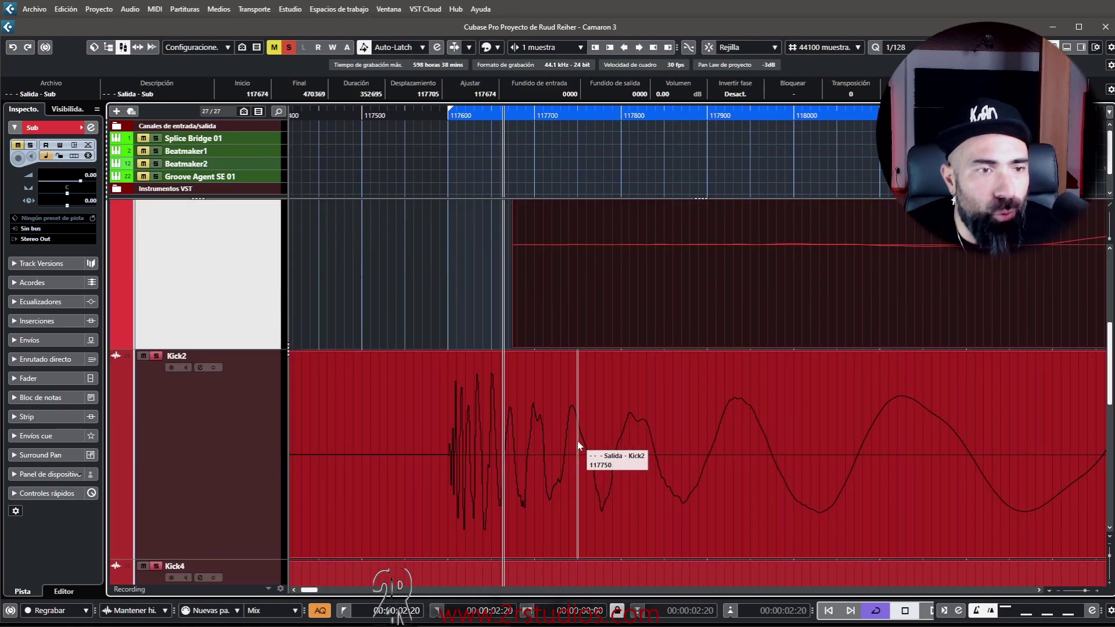
{"action": "scroll", "coordinate": [684, 424], "scroll_direction": "up", "scroll_amount": 3, "text": "ctrl"}
{"action": "scroll", "coordinate": [539, 404], "scroll_direction": "down", "scroll_amount": 2, "text": "ctrl"}
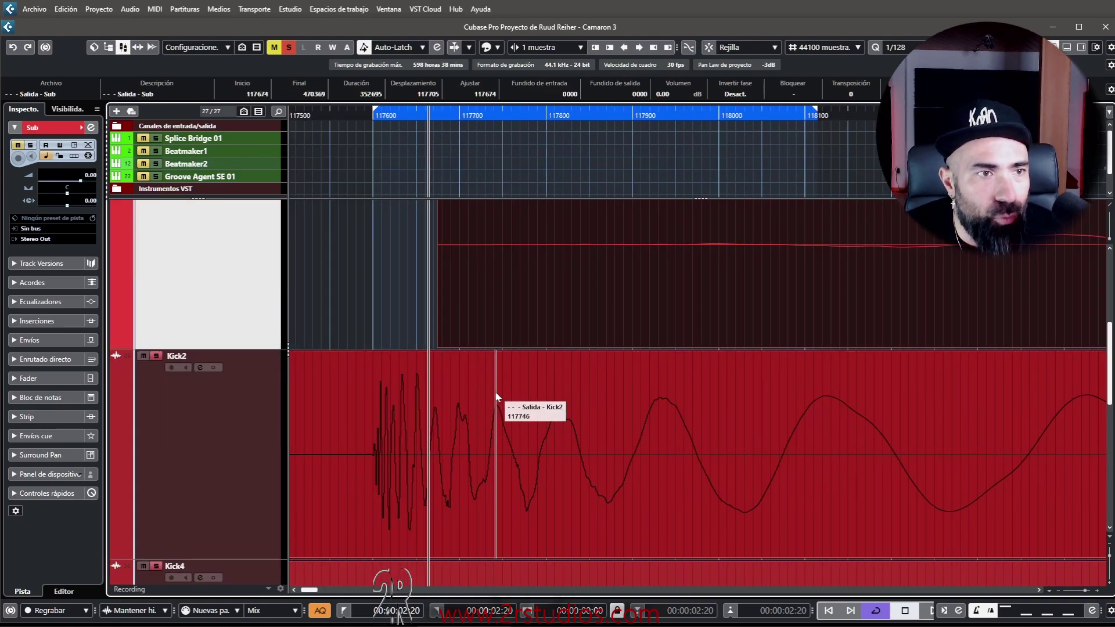
{"action": "scroll", "coordinate": [435, 354], "scroll_direction": "up", "scroll_amount": 4}
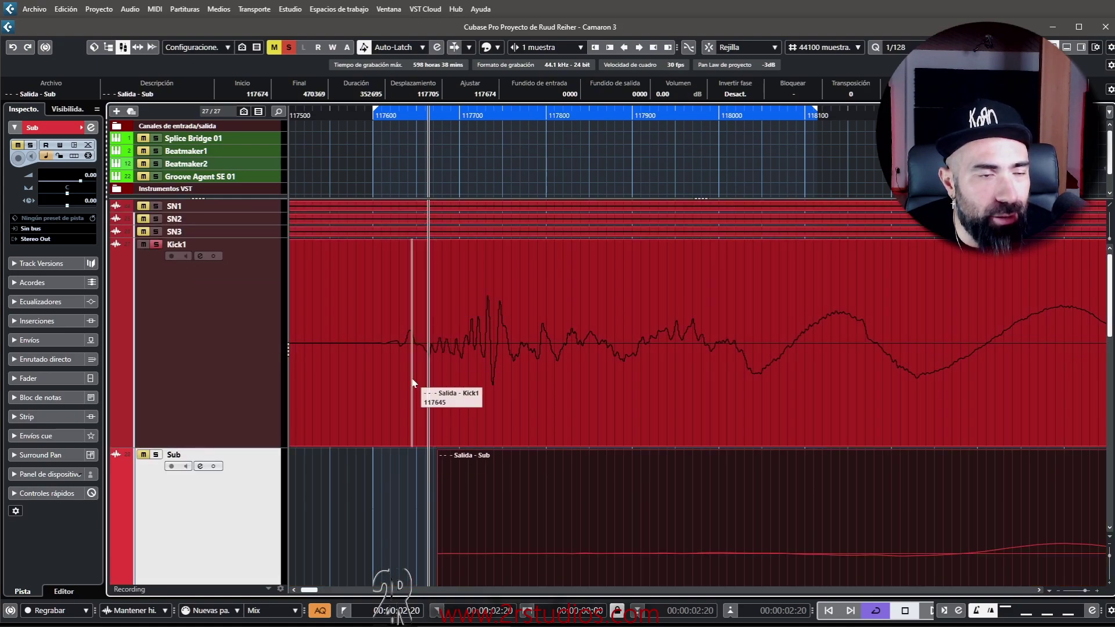
{"action": "scroll", "coordinate": [398, 125], "scroll_direction": "up", "scroll_amount": 2, "text": "ctrl"}
{"action": "mouse_move", "coordinate": [398, 125]}
{"action": "left_mouse_down"}
{"action": "mouse_move", "coordinate": [395, 151]}
{"action": "mouse_move", "coordinate": [405, 143]}
{"action": "left_mouse_up"}
{"action": "left_click_drag", "start_coordinate": [510, 402], "coordinate": [766, 375]}
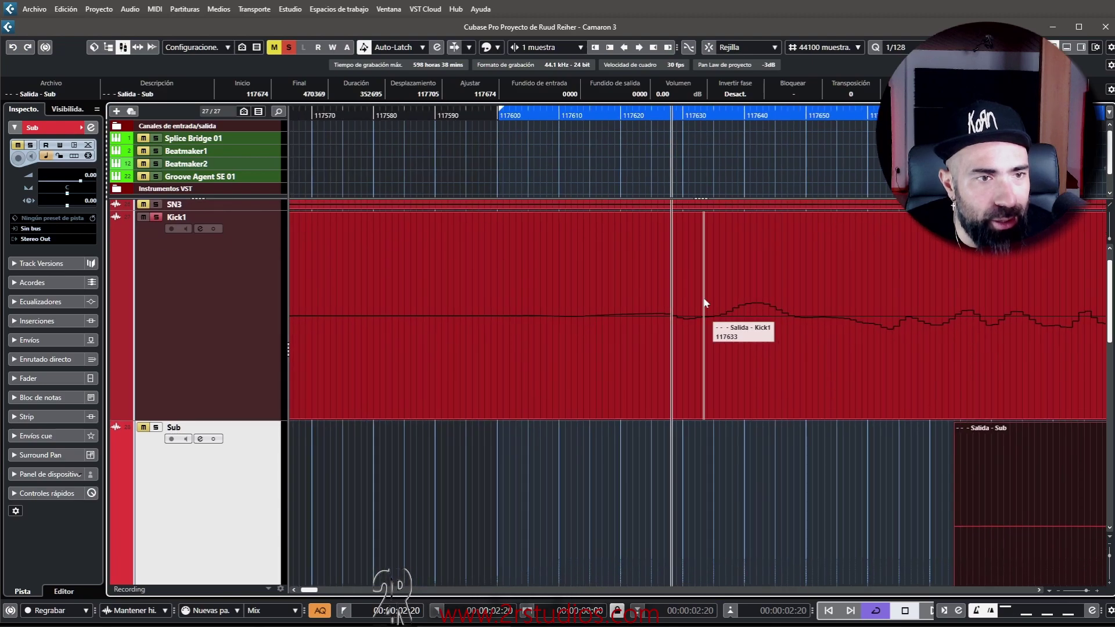
Step: Trim the Sub event's start to sample 118075, close to its first wave, and move the event to the project cursor
{"action": "scroll", "coordinate": [967, 541], "scroll_direction": "down", "scroll_amount": 3, "text": "ctrl"}
{"action": "scroll", "coordinate": [967, 541], "scroll_direction": "down", "scroll_amount": 1}
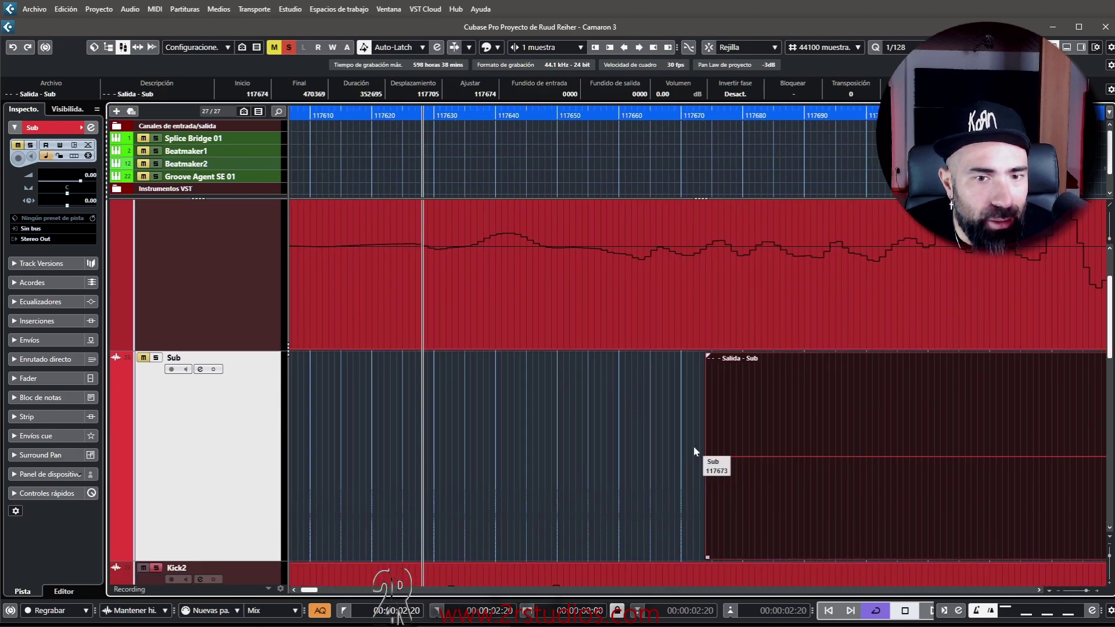
{"action": "scroll", "coordinate": [725, 501], "scroll_direction": "down", "scroll_amount": 4, "text": "ctrl"}
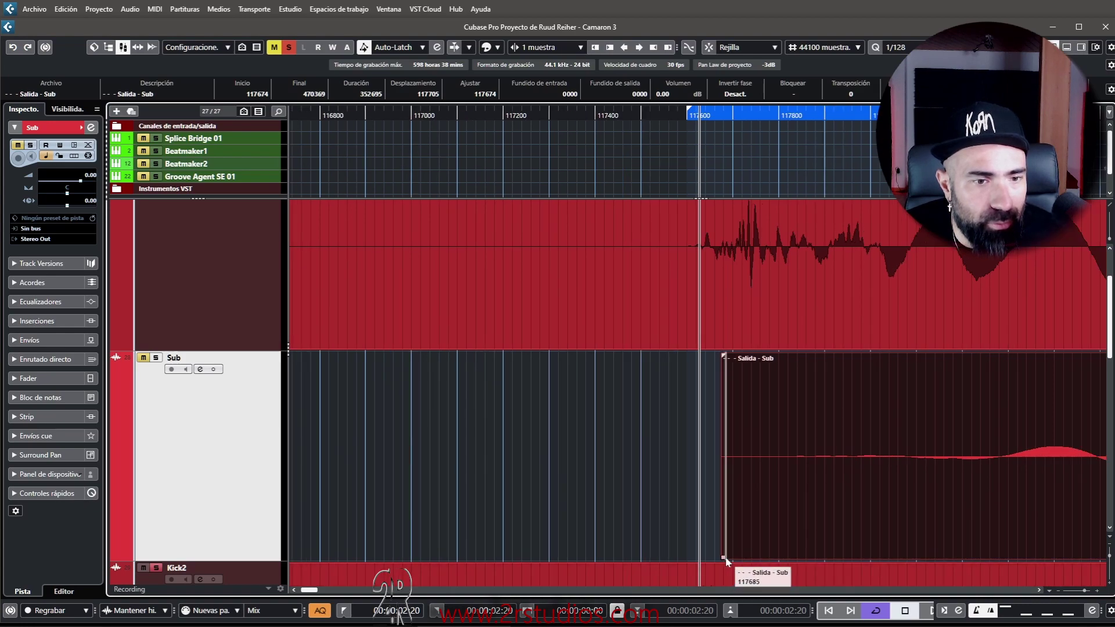
{"action": "left_click_drag", "start_coordinate": [723, 558], "coordinate": [908, 559]}
{"action": "scroll", "coordinate": [909, 554], "scroll_direction": "down", "scroll_amount": 2, "text": "ctrl"}
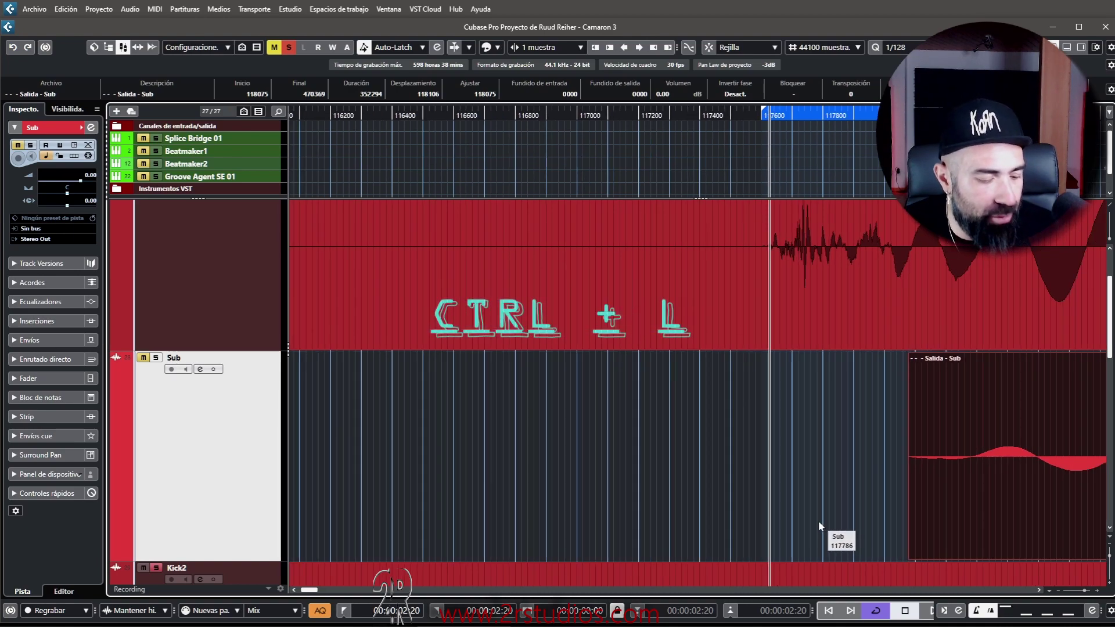
{"action": "key", "text": "ctrl+l"}
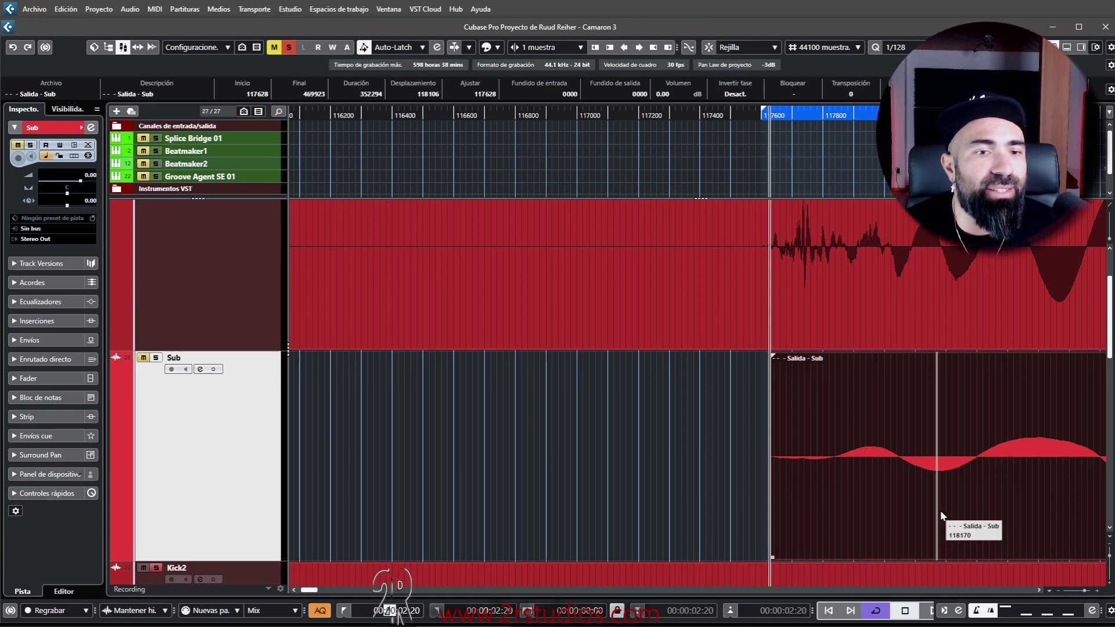
Step: Examine how the start of the moved Sub event lines up with the attacks of Kick1 and Kick2
{"action": "key", "text": "h"}
{"action": "key", "text": "h"}
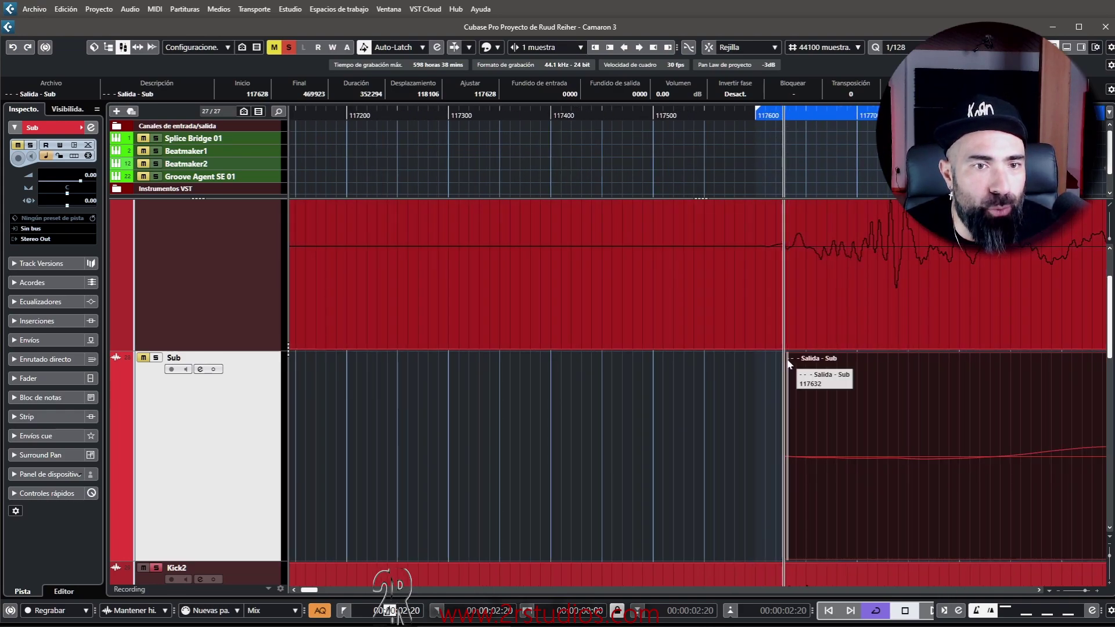
{"action": "key", "text": "g"}
{"action": "key", "text": "g"}
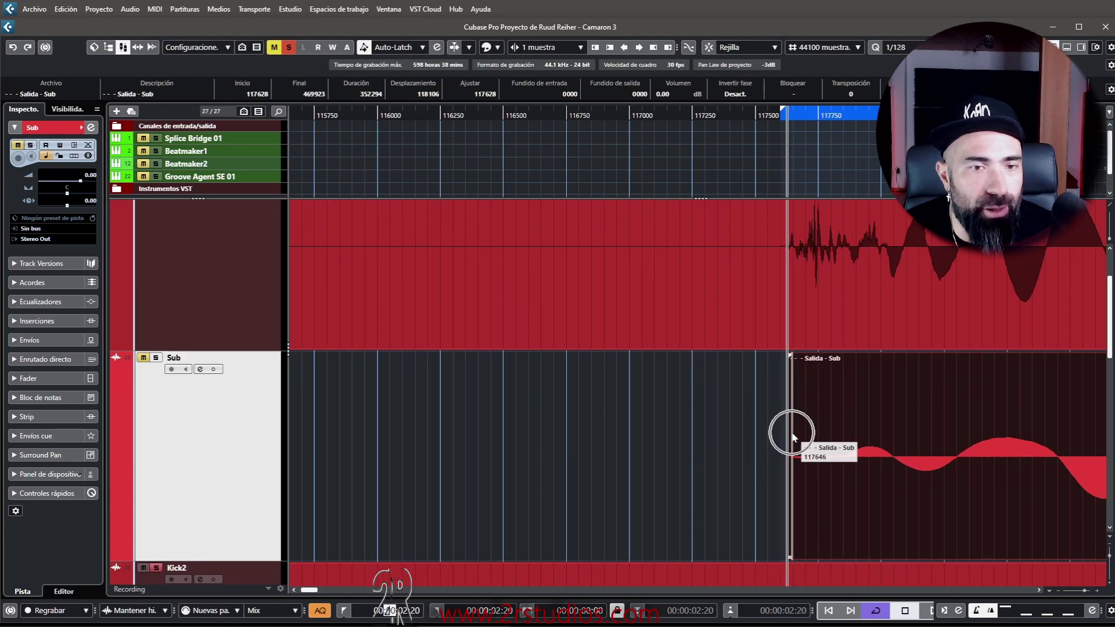
{"action": "key", "text": "g"}
{"action": "key", "text": "g"}
{"action": "key", "text": "g"}
{"action": "scroll", "coordinate": [748, 424], "scroll_direction": "down", "scroll_amount": 3}
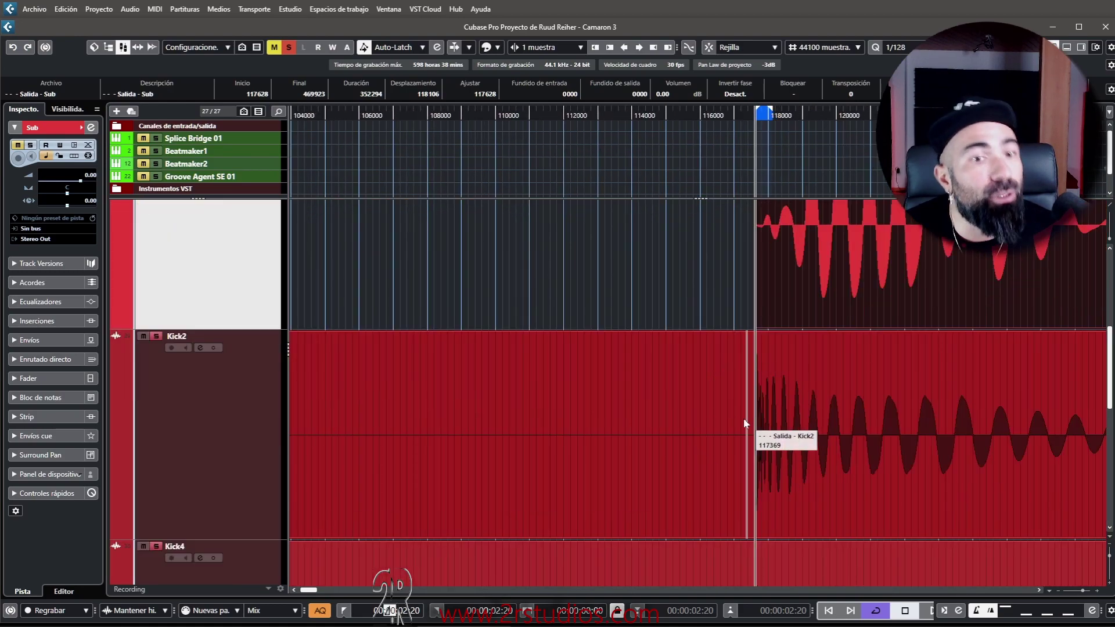
{"action": "scroll", "coordinate": [737, 415], "scroll_direction": "up", "scroll_amount": 3}
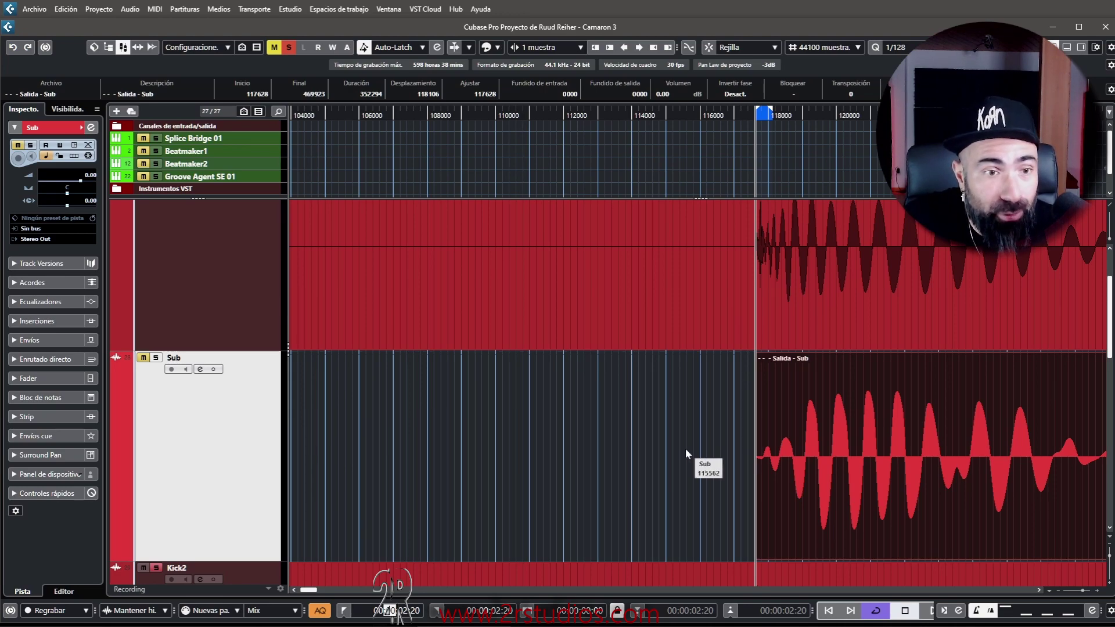
Step: Compare Sub's hits with Kick2's across the whole event and check the first waves of both tracks up close
{"action": "scroll", "coordinate": [685, 448], "scroll_direction": "down", "scroll_amount": 2, "text": "ctrl"}
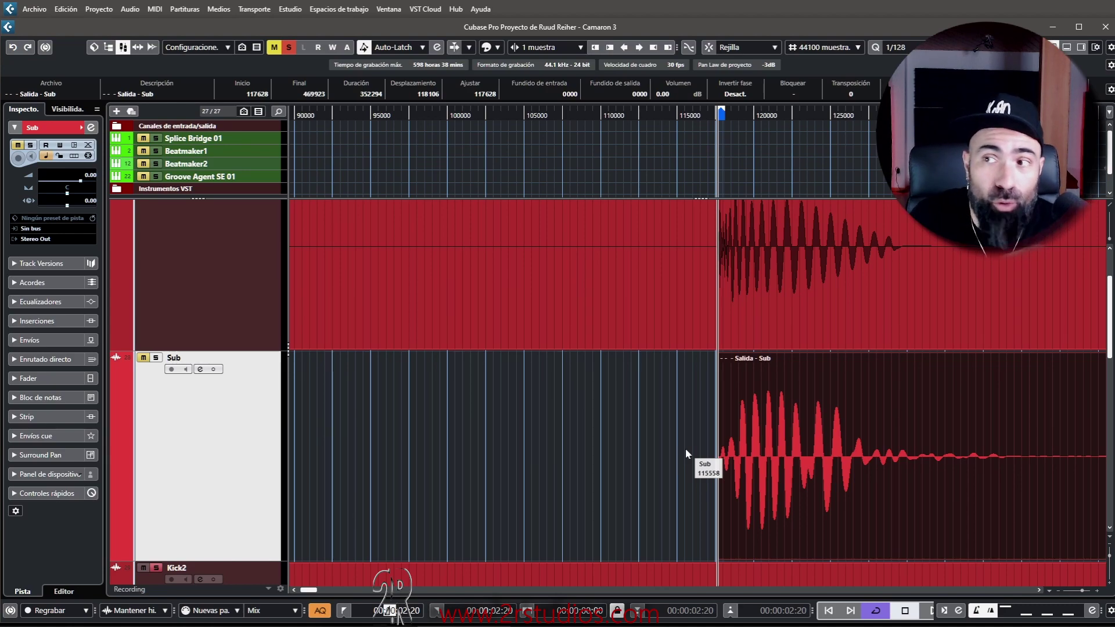
{"action": "scroll", "coordinate": [685, 448], "scroll_direction": "down", "scroll_amount": 2}
{"action": "scroll", "coordinate": [685, 448], "scroll_direction": "down", "scroll_amount": 3, "text": "ctrl"}
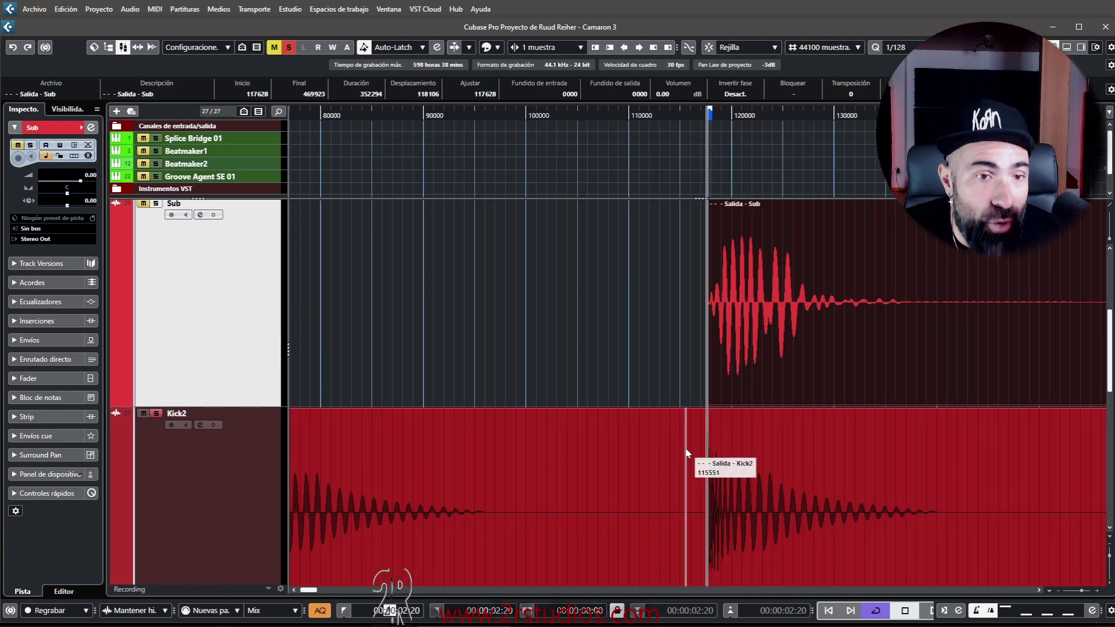
{"action": "scroll", "coordinate": [620, 304], "scroll_direction": "down", "scroll_amount": 4, "text": "ctrl"}
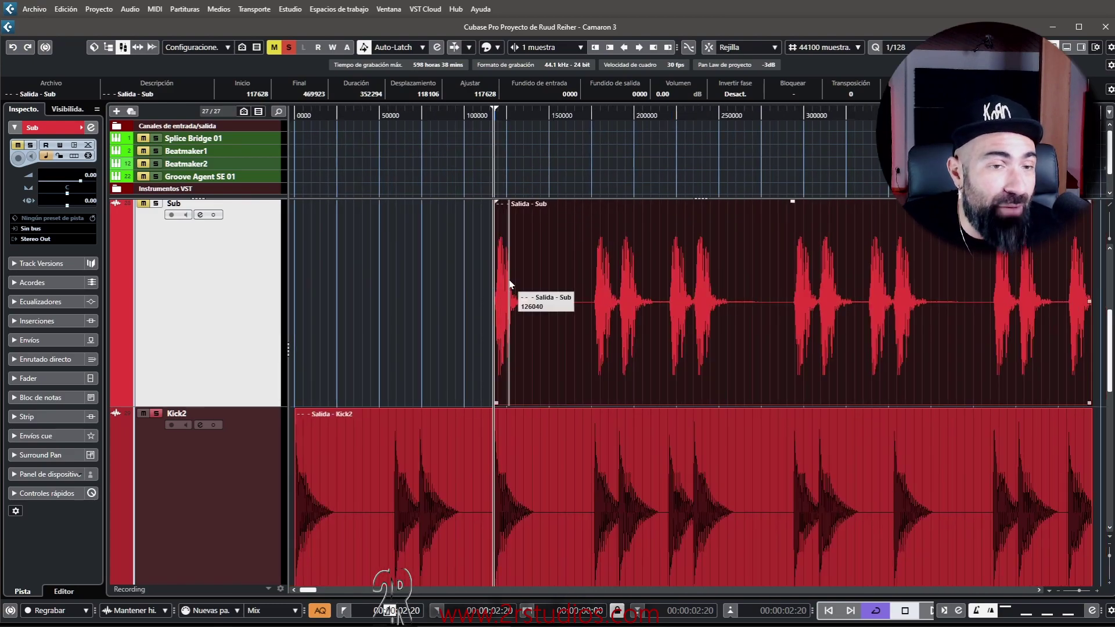
{"action": "left_click", "coordinate": [548, 301]}
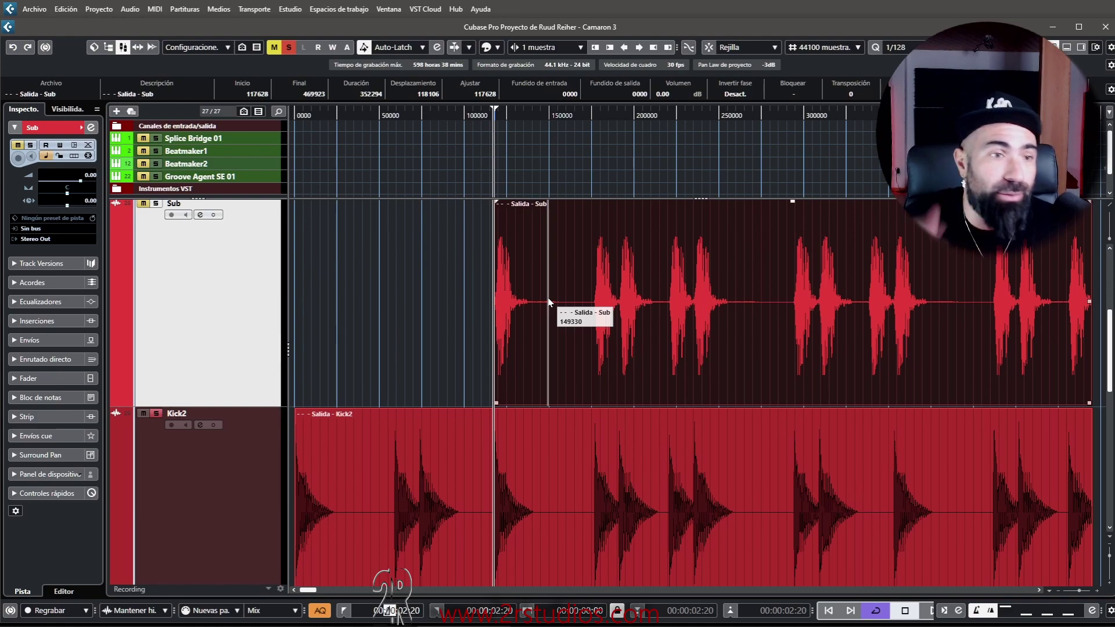
{"action": "scroll", "coordinate": [500, 378], "scroll_direction": "up", "scroll_amount": 3, "text": "ctrl"}
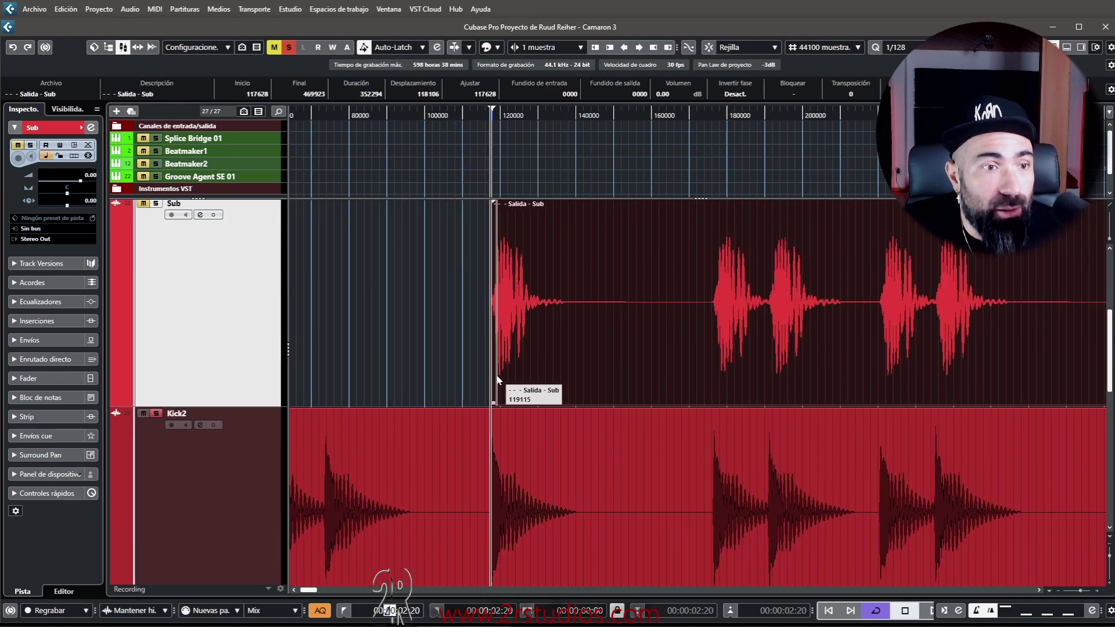
{"action": "scroll", "coordinate": [497, 378], "scroll_direction": "up", "scroll_amount": 10, "text": "ctrl"}
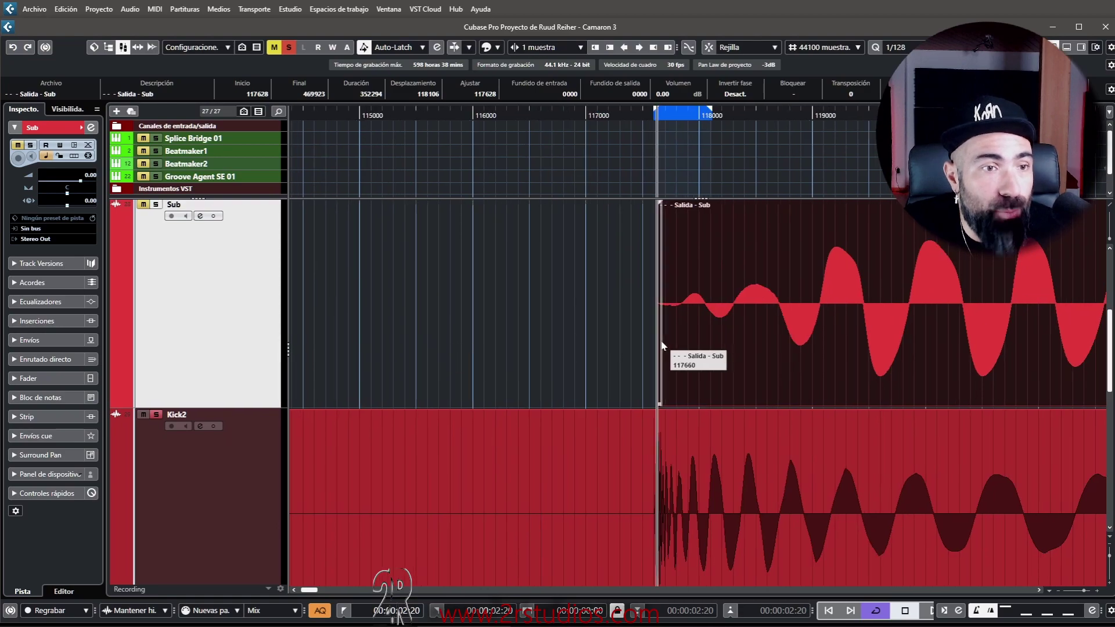
{"action": "scroll", "coordinate": [662, 348], "scroll_direction": "up", "scroll_amount": 5, "text": "ctrl"}
{"action": "scroll", "coordinate": [665, 343], "scroll_direction": "down", "scroll_amount": 3}
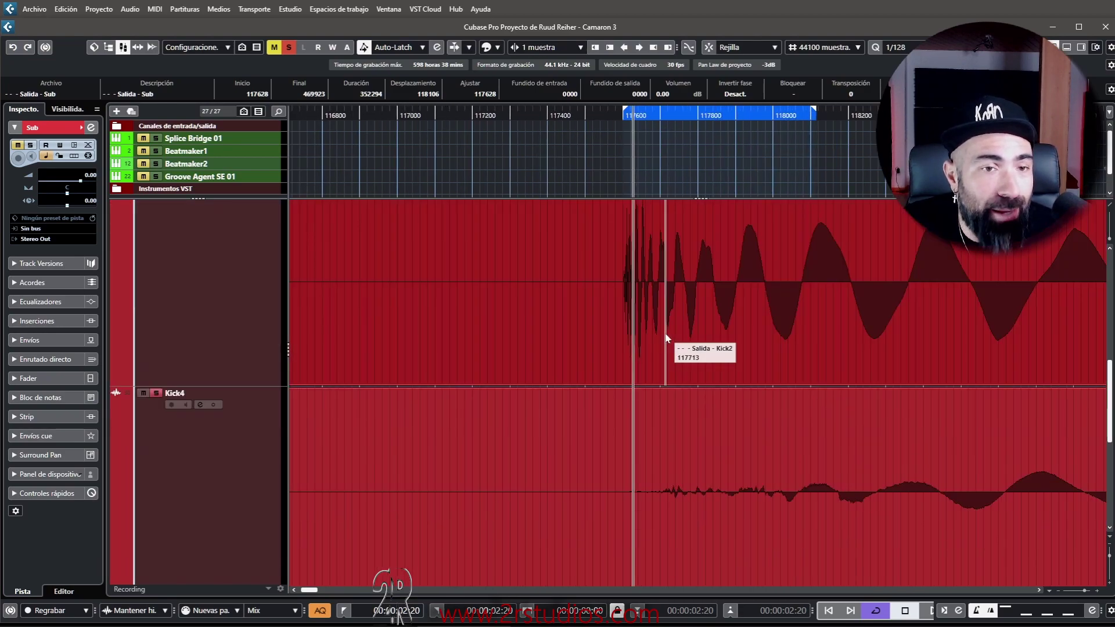
{"action": "scroll", "coordinate": [668, 346], "scroll_direction": "up", "scroll_amount": 3}
{"action": "scroll", "coordinate": [807, 360], "scroll_direction": "right", "scroll_amount": 2}
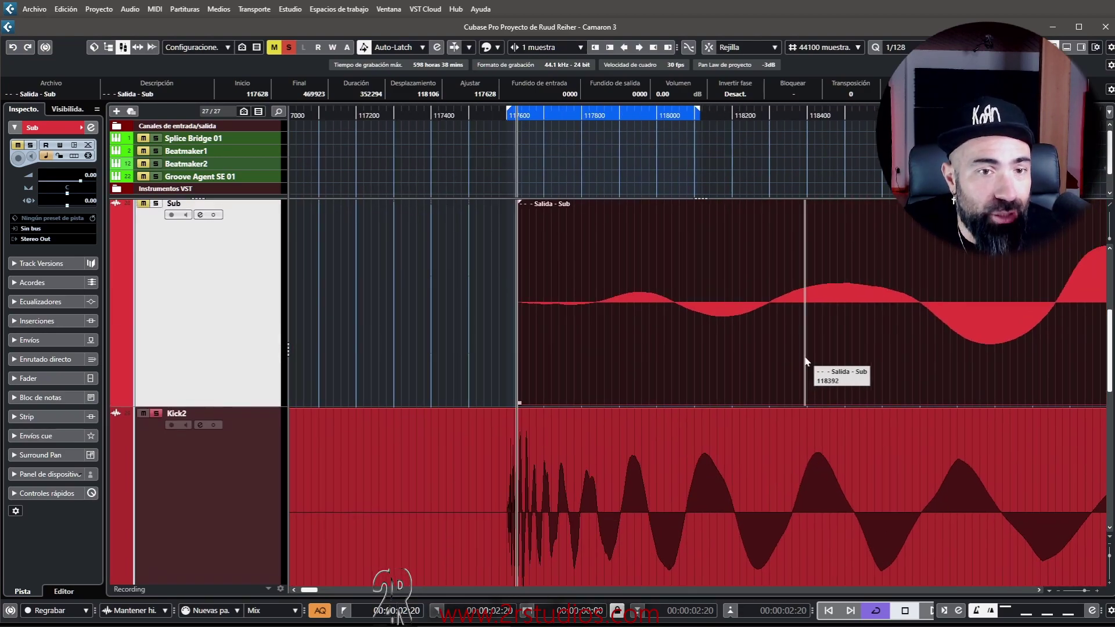
Step: Solo the Sub track and set the loop range around the first Sub hit, from 00:00:02:19 to 00:00:03:02
{"action": "left_click", "coordinate": [157, 204]}
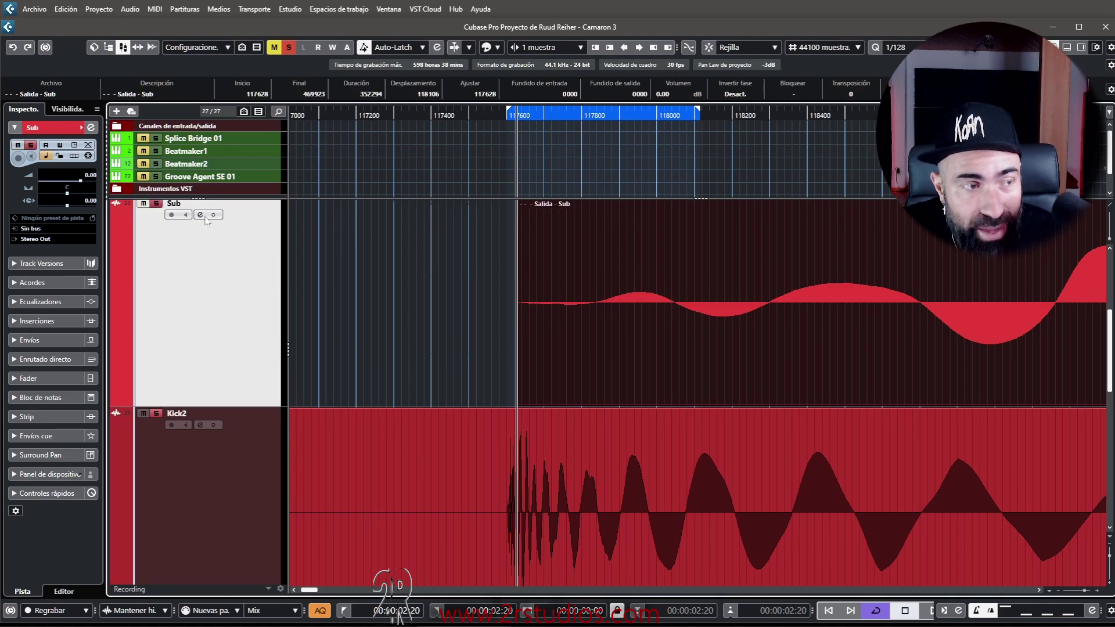
{"action": "scroll", "coordinate": [552, 314], "scroll_direction": "down", "scroll_amount": 10}
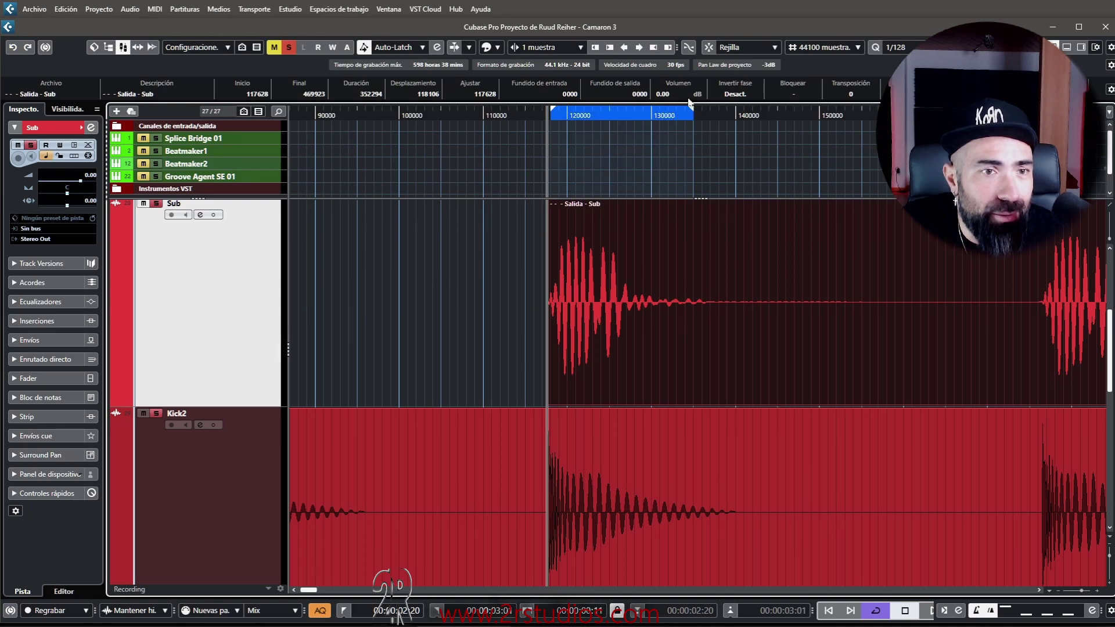
{"action": "left_click_drag", "start_coordinate": [552, 111], "coordinate": [548, 111]}
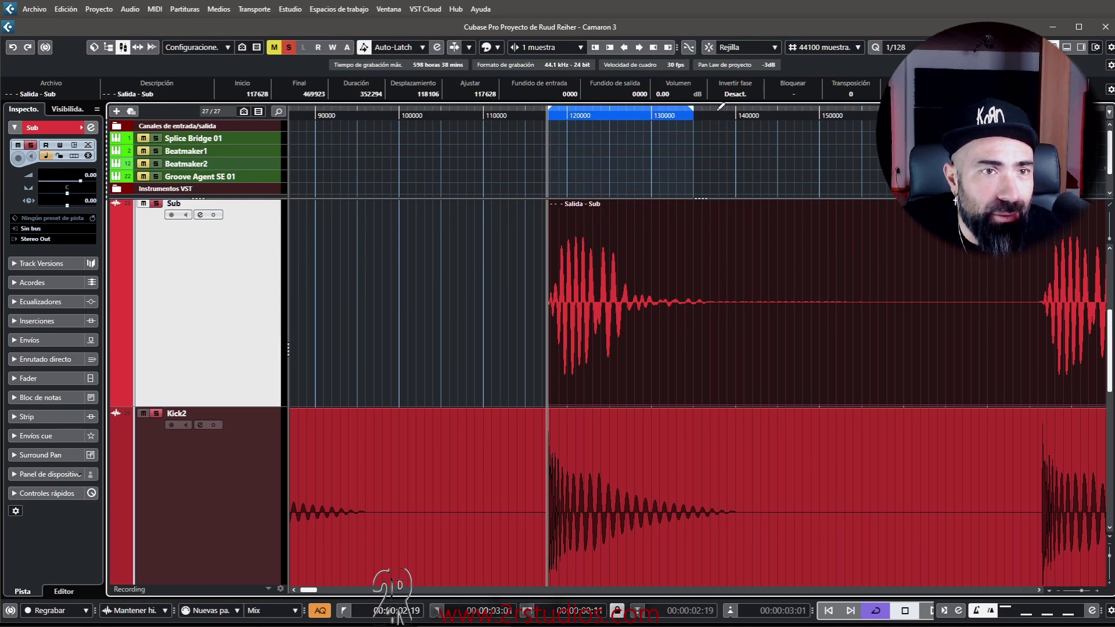
{"action": "left_click_drag", "start_coordinate": [692, 108], "coordinate": [708, 108]}
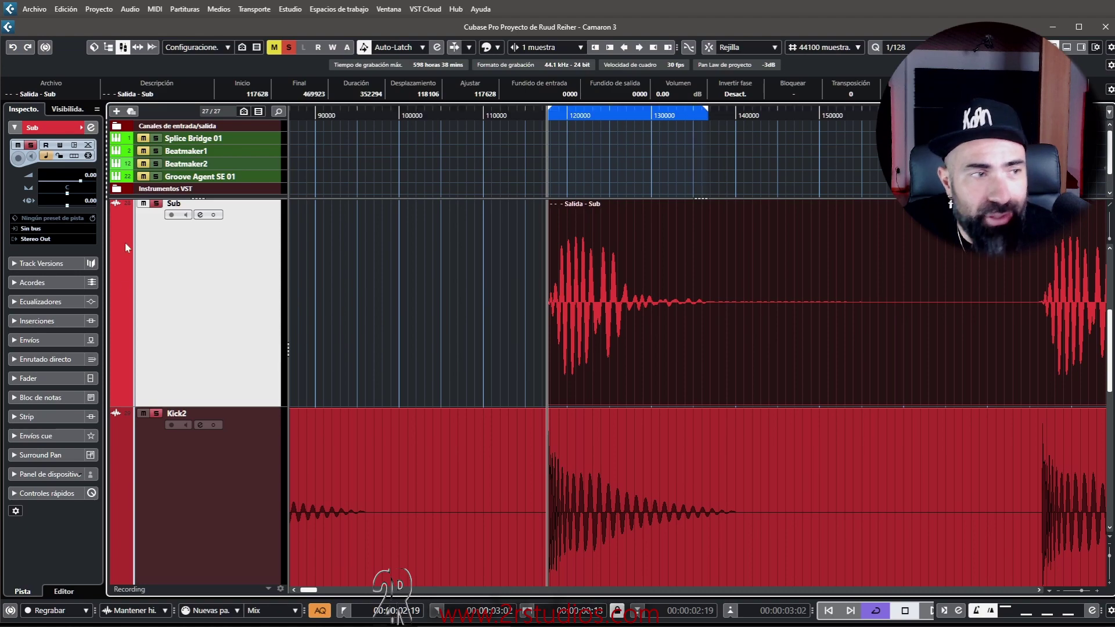
Step: Play the loop and switch Sub's pre-EQ phase between 0° and 180° to compare both by ear, finishing at 0°
{"action": "key", "text": "space"}
{"action": "key", "text": "e"}
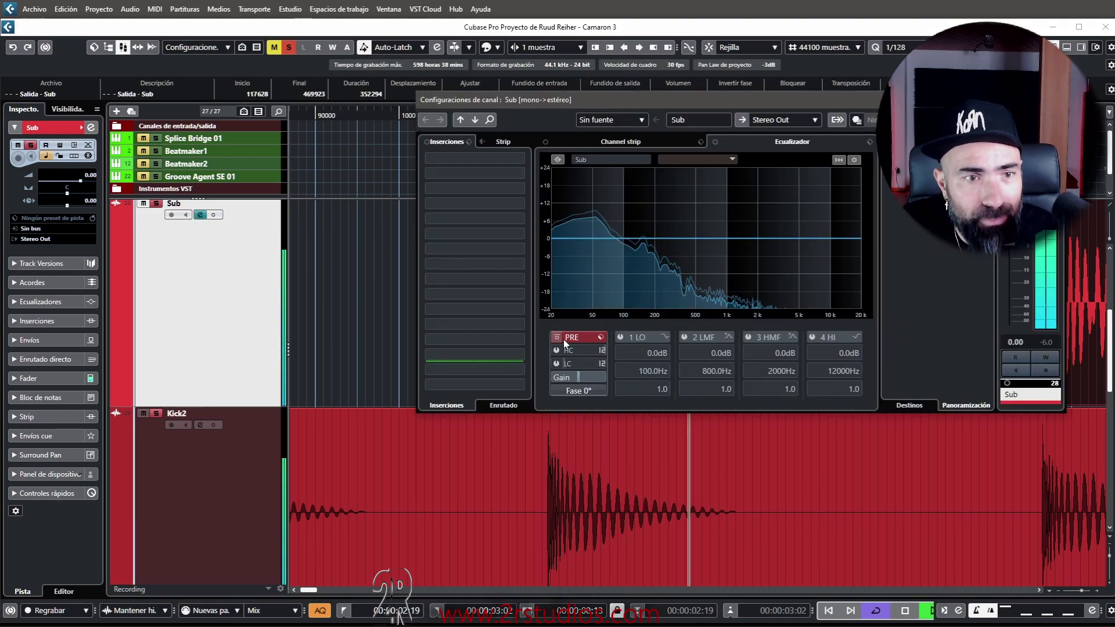
{"action": "left_click", "coordinate": [586, 390]}
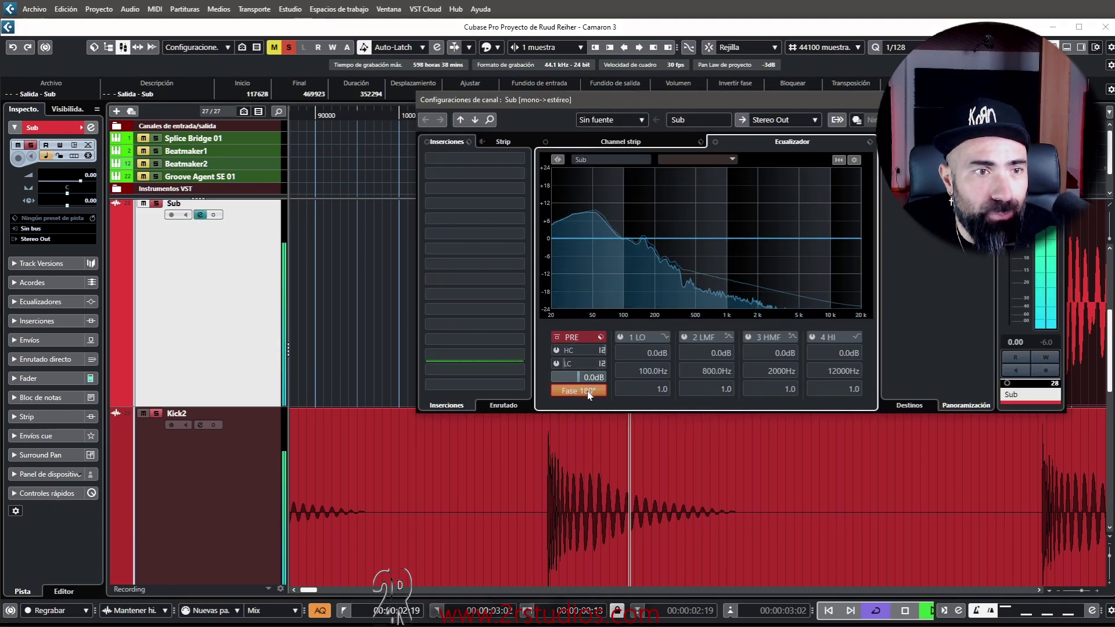
{"action": "left_click", "coordinate": [588, 392]}
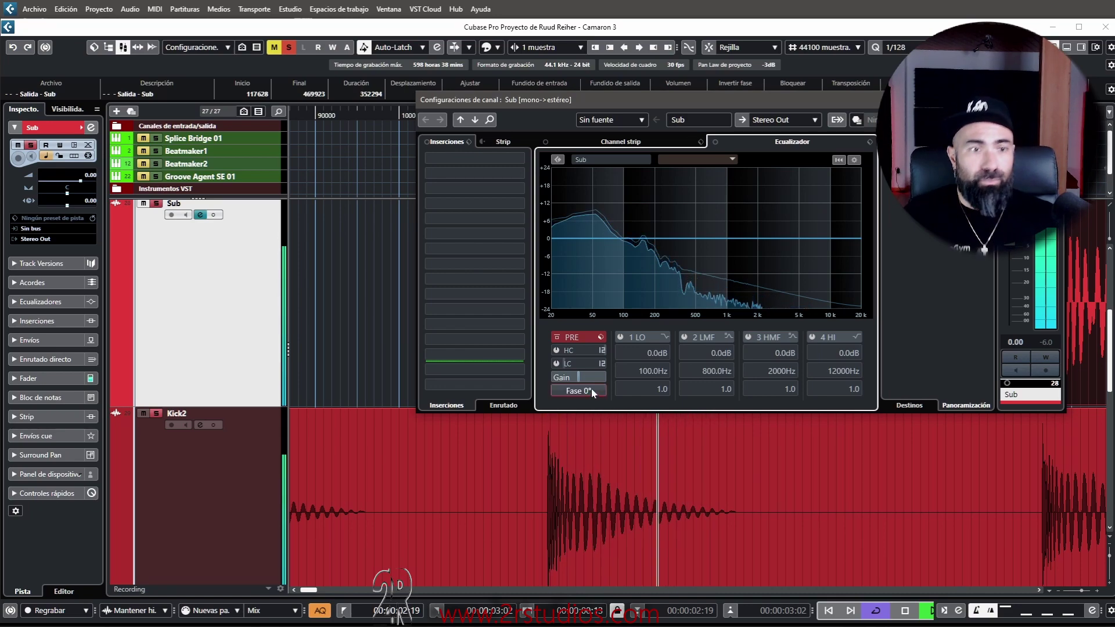
{"action": "left_click", "coordinate": [591, 390]}
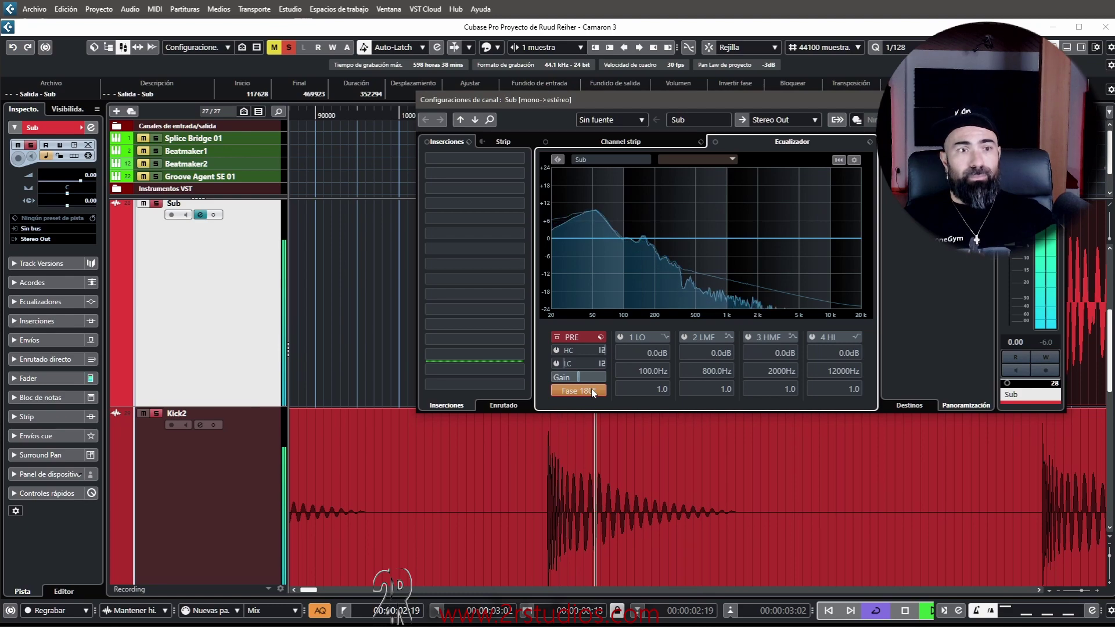
{"action": "left_click", "coordinate": [590, 391]}
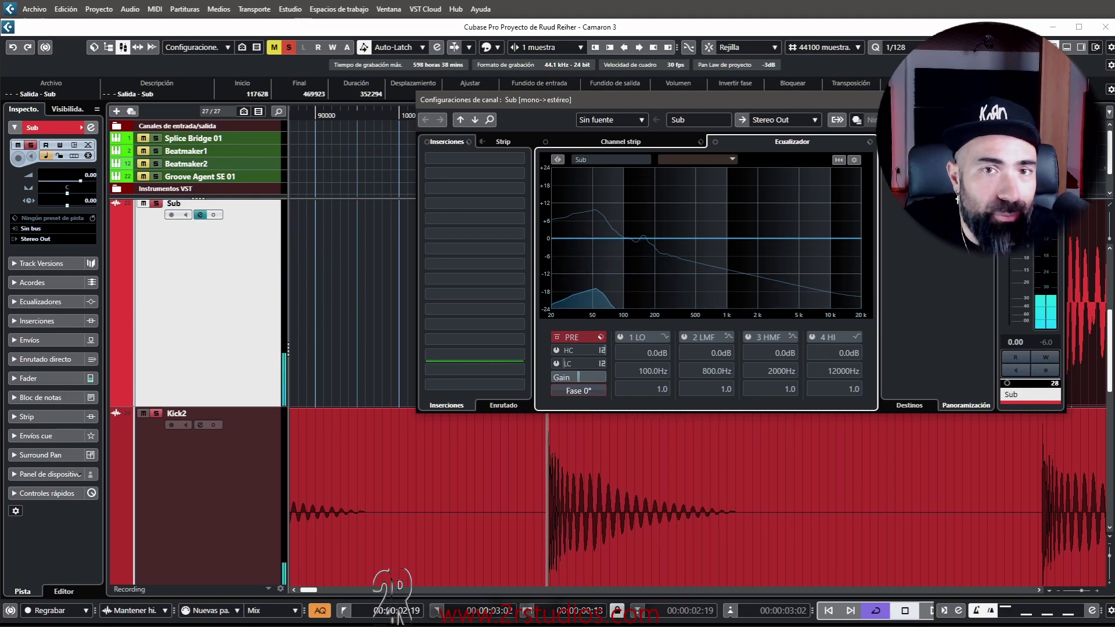
{"action": "key", "text": "Escape"}
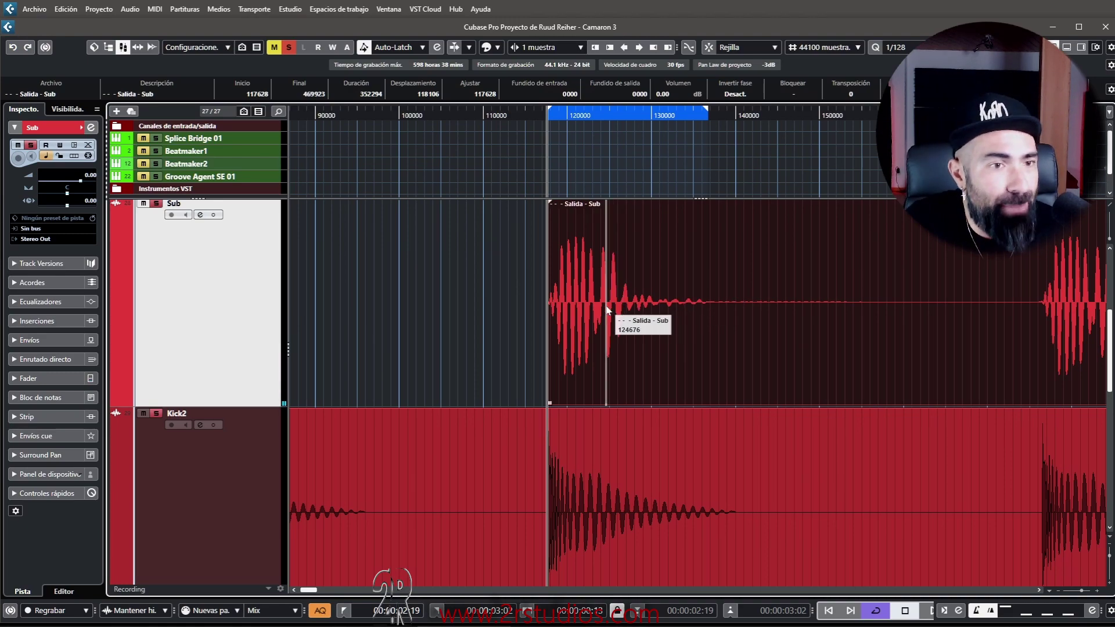
Step: Undo the Sub event's trim and move back to the cut at sample 117630, and remove the part before the cut
{"action": "key", "text": "ctrl+Right"}
{"action": "key", "text": "alt+Left"}
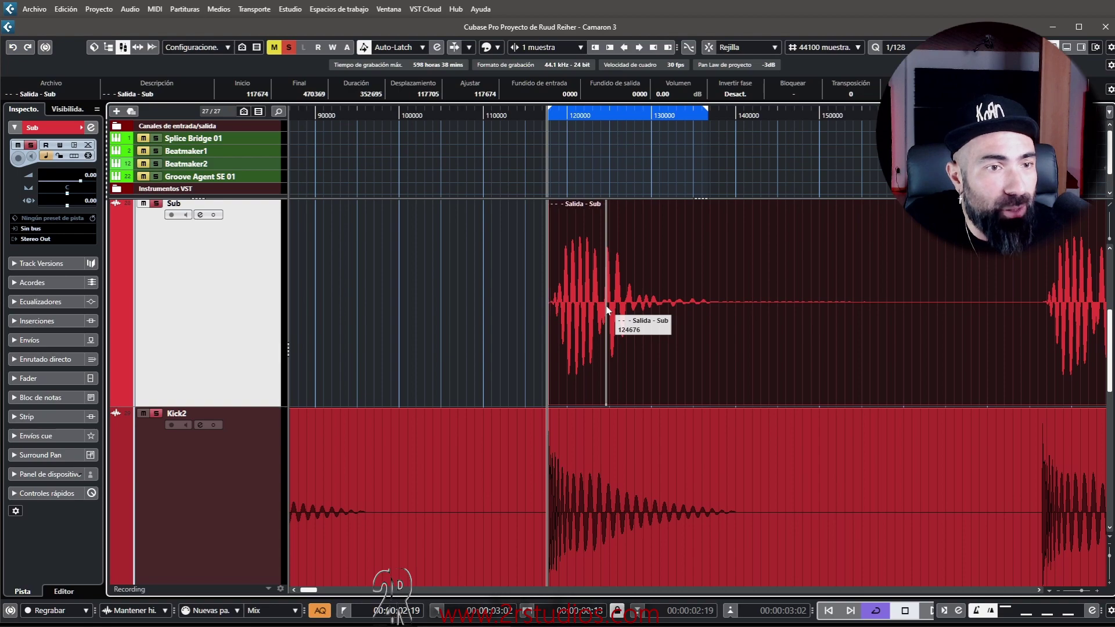
{"action": "key", "text": "ctrl+v"}
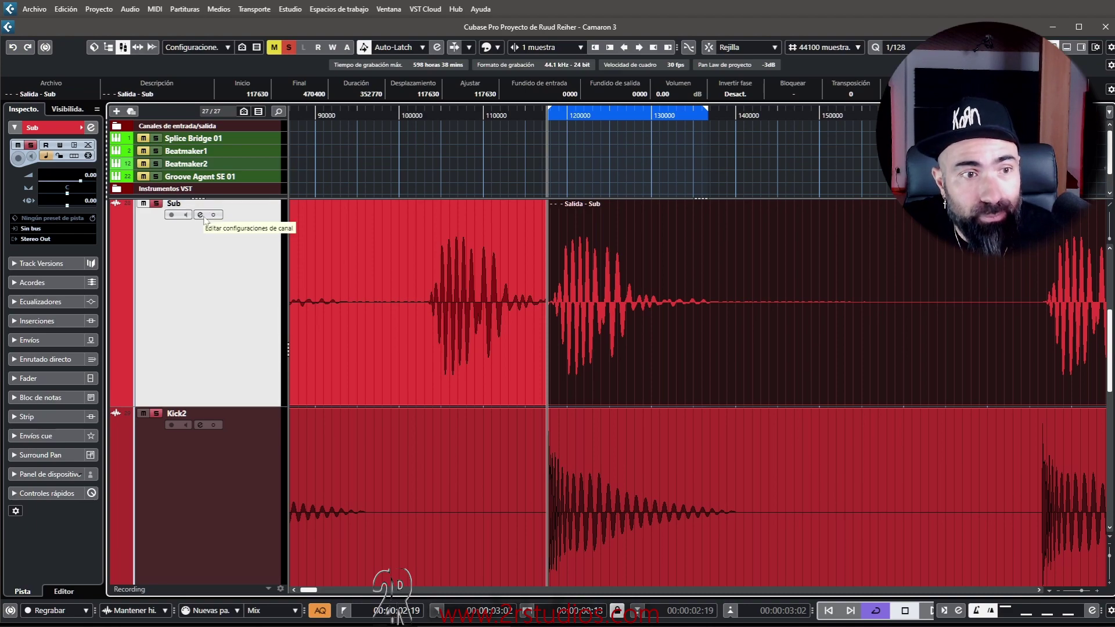
{"action": "left_click", "coordinate": [447, 368]}
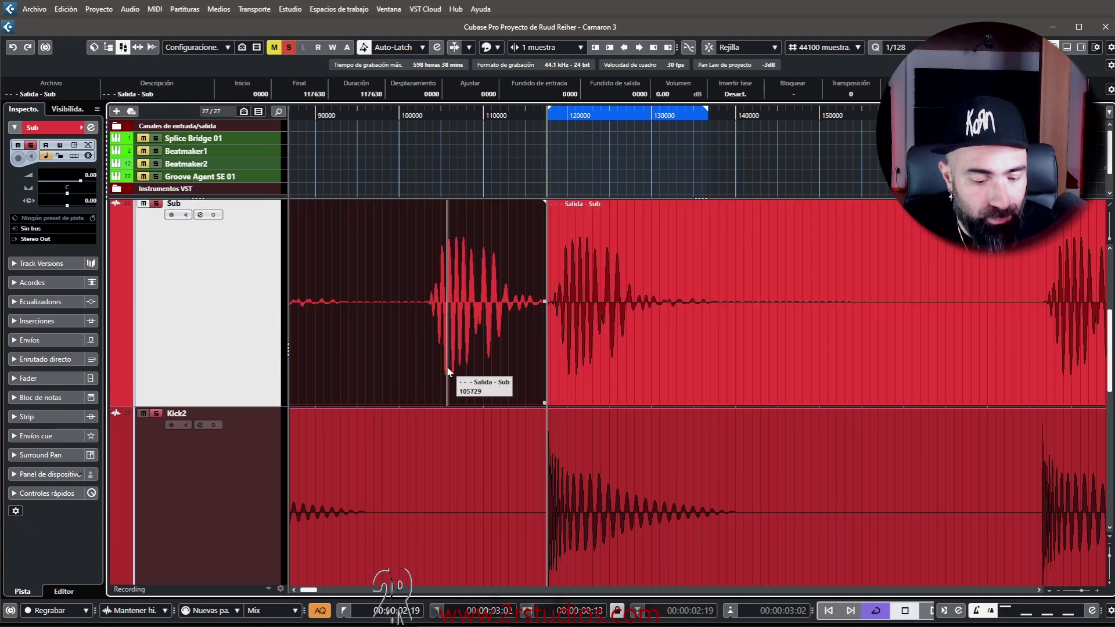
{"action": "key", "text": "ctrl+z"}
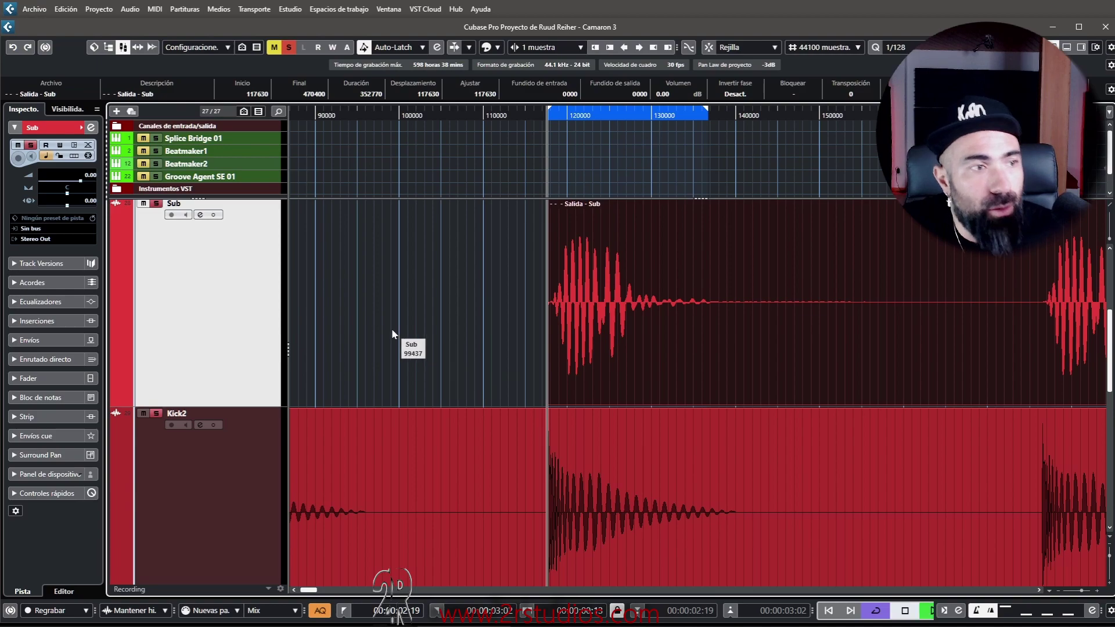
Step: Play the loop and trim the Sub event's start to sample 117857, just ahead of its first small wave
{"action": "key", "text": "space"}
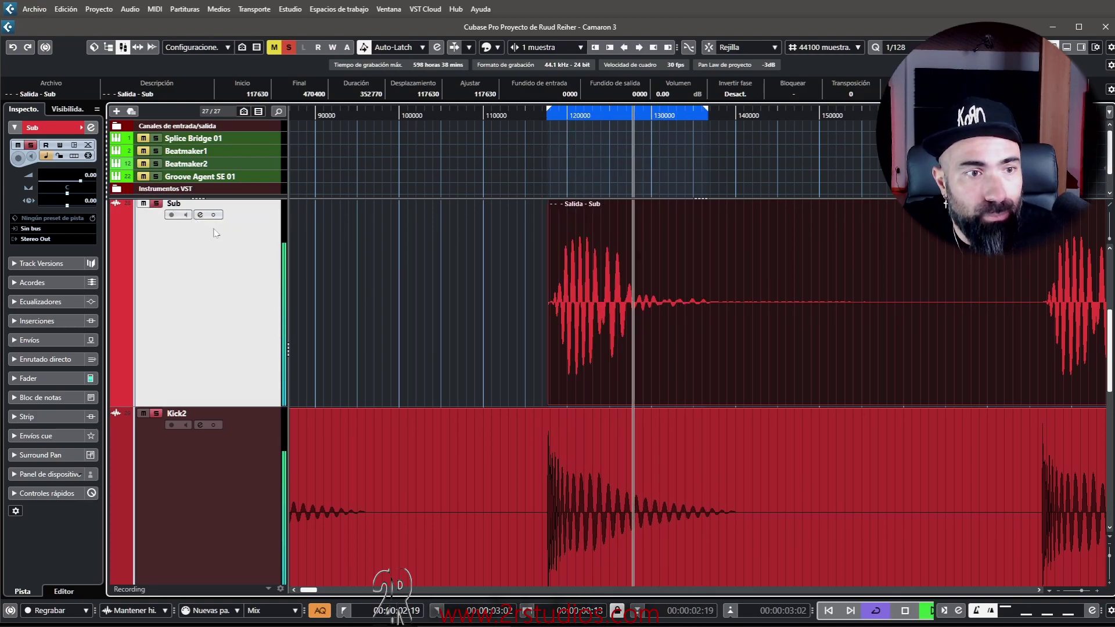
{"action": "scroll", "coordinate": [493, 339], "scroll_direction": "up", "scroll_amount": 10}
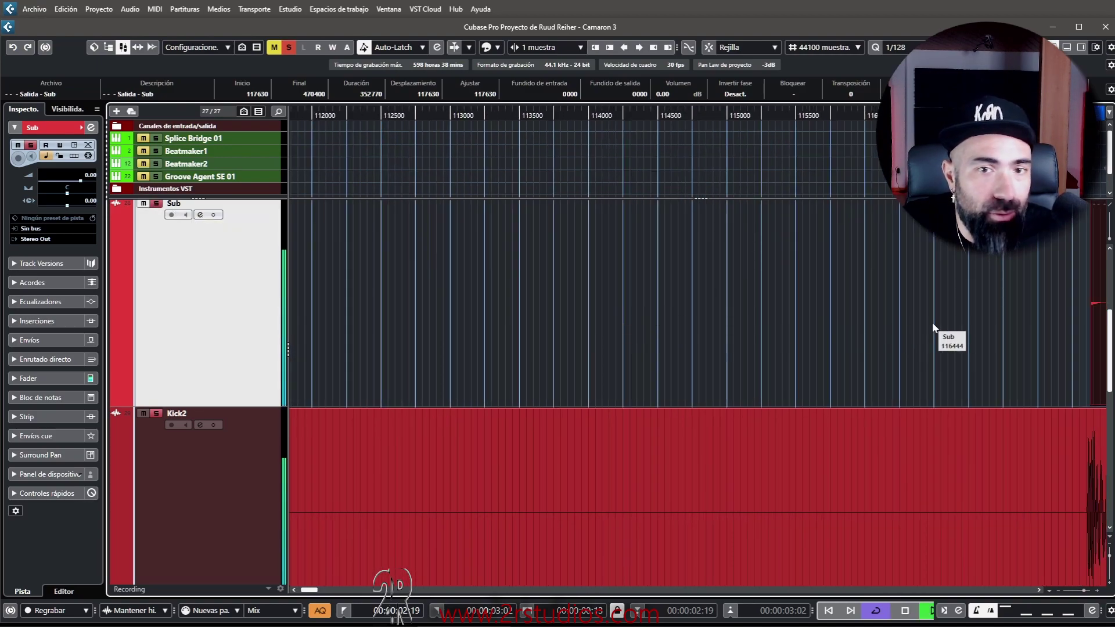
{"action": "left_click_drag", "start_coordinate": [933, 328], "coordinate": [673, 341]}
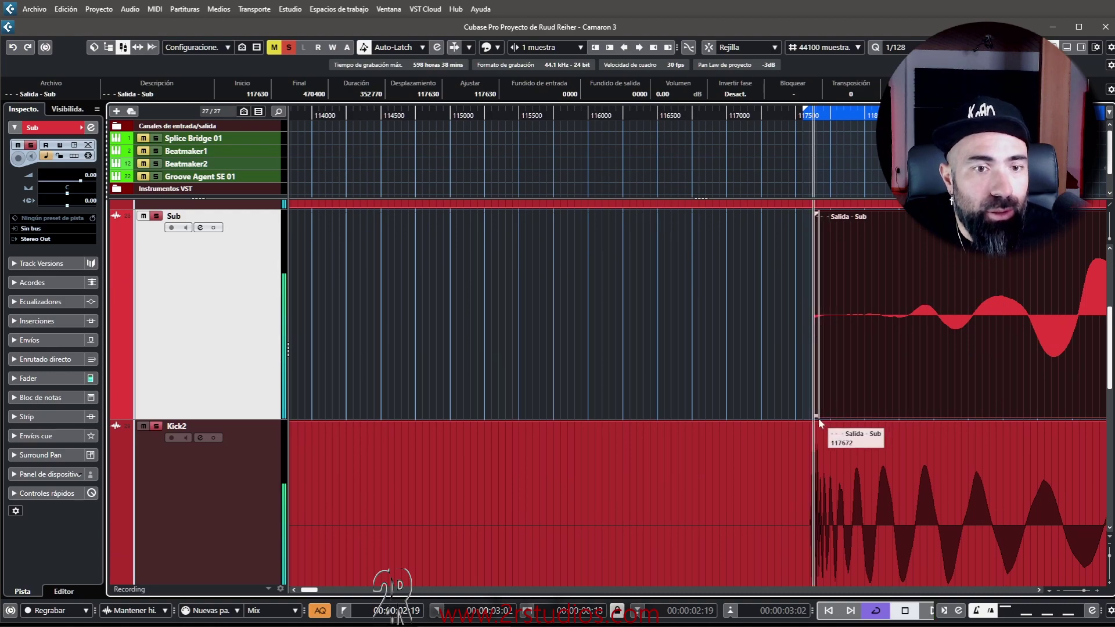
{"action": "left_click_drag", "start_coordinate": [816, 416], "coordinate": [848, 413]}
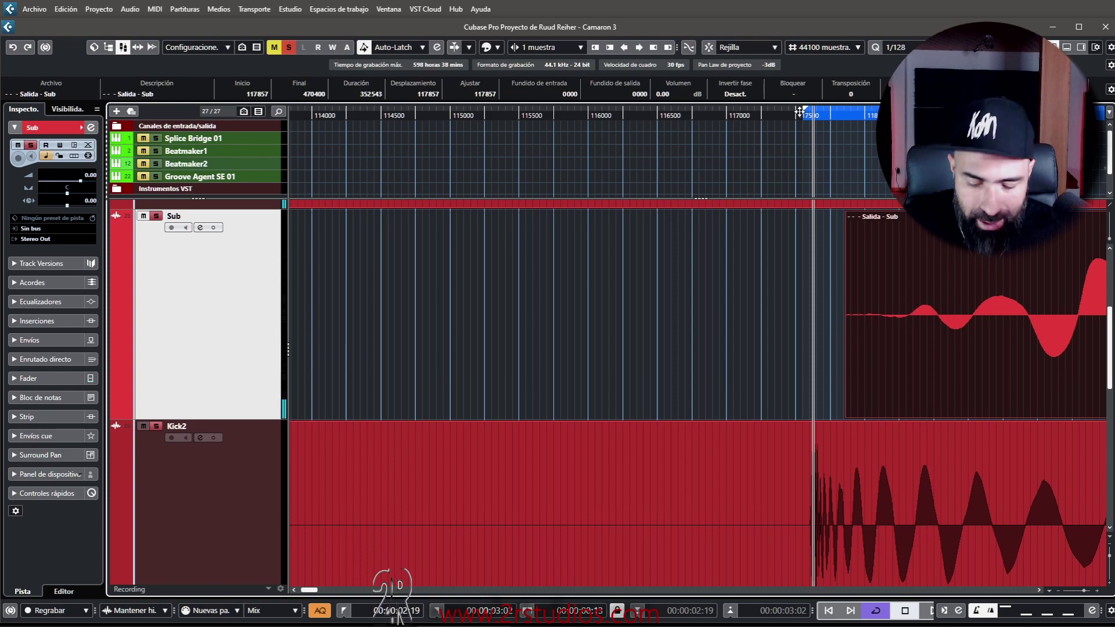
{"action": "key", "text": "ctrl+shift+a"}
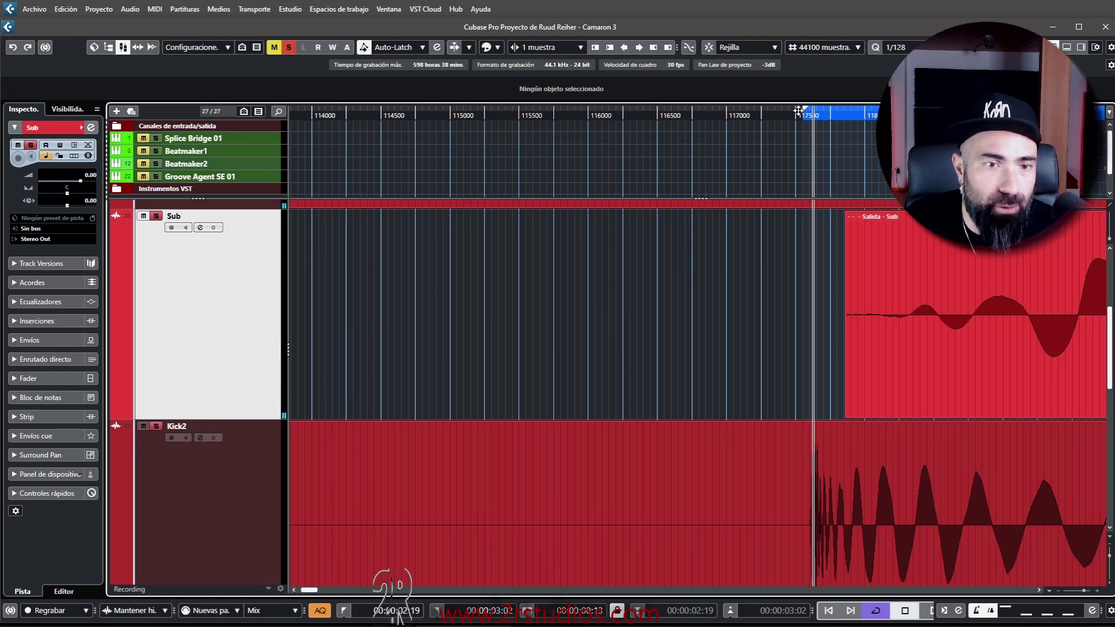
Step: Move the Sub event to sample 117554, just before Kick2's attack, and play the loop from an earlier start point
{"action": "left_click", "coordinate": [798, 110]}
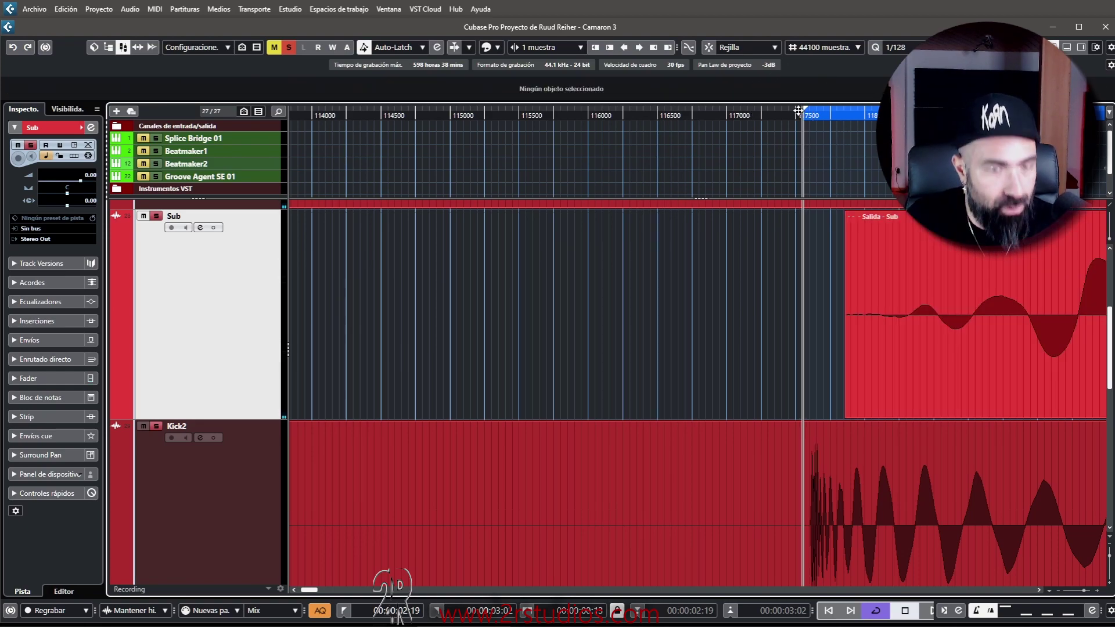
{"action": "left_click", "coordinate": [949, 382]}
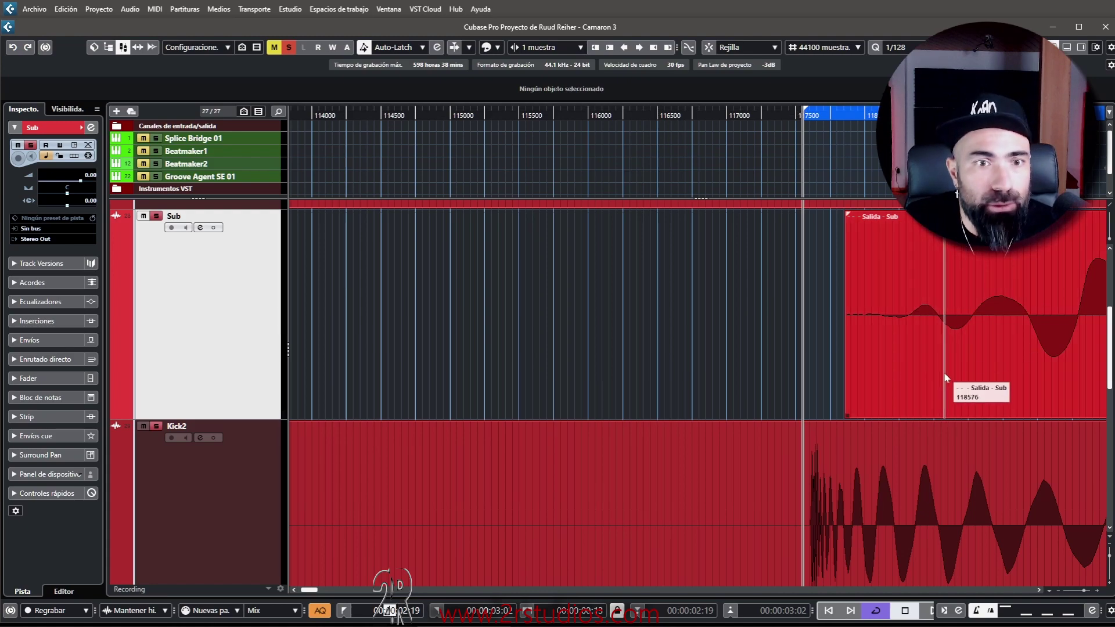
{"action": "key", "text": "ctrl+l"}
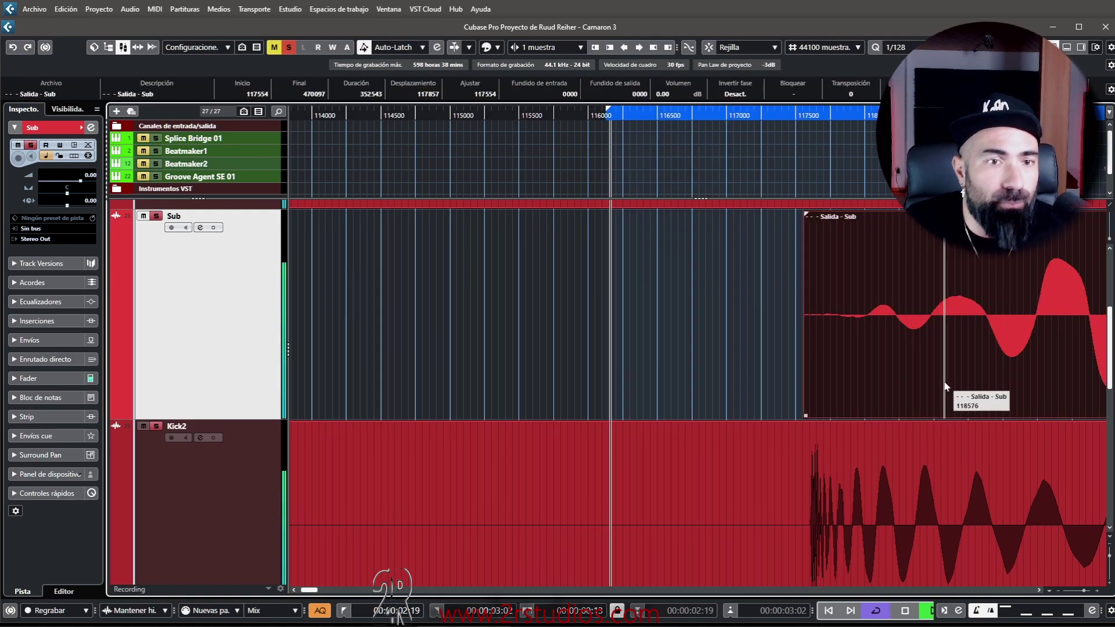
{"action": "scroll", "coordinate": [785, 367], "scroll_direction": "down", "scroll_amount": 3}
{"action": "scroll", "coordinate": [787, 365], "scroll_direction": "up", "scroll_amount": 3}
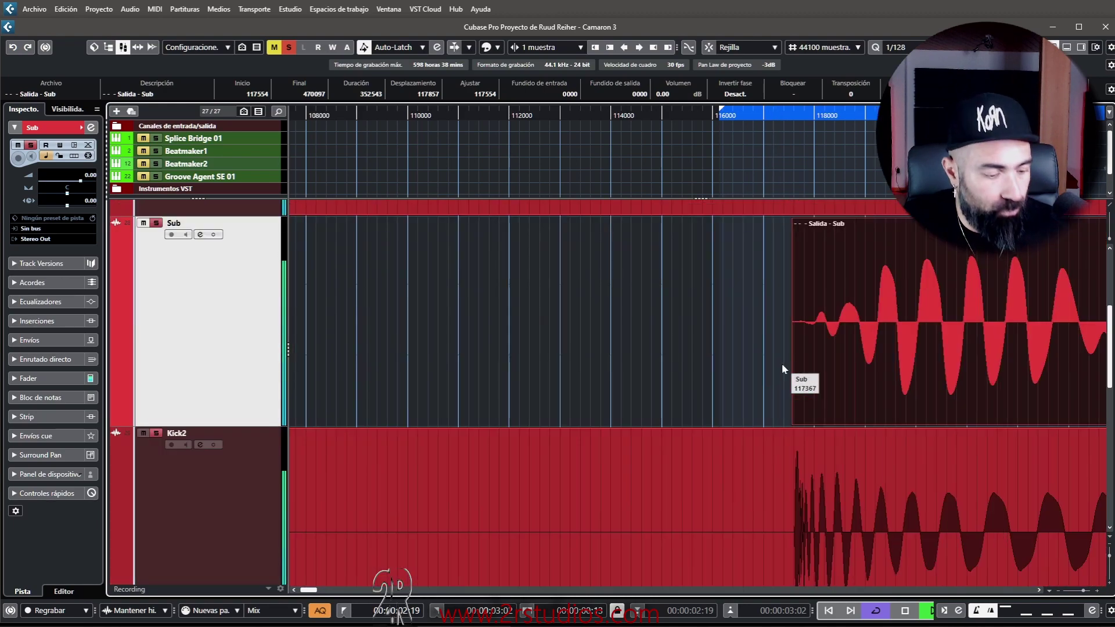
Step: Alternate undoing and redoing the Sub event's move during loop playback to compare its timing by ear, keeping the start at 117554
{"action": "key", "text": "ctrl+z"}
{"action": "key", "text": "ctrl+z"}
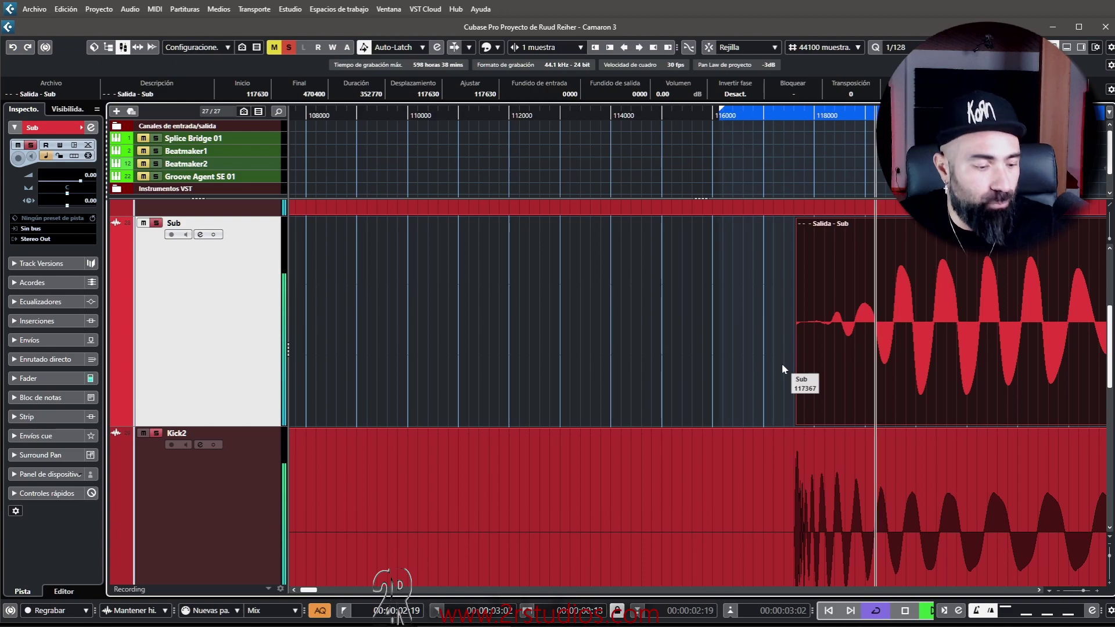
{"action": "key", "text": "ctrl+shift+z"}
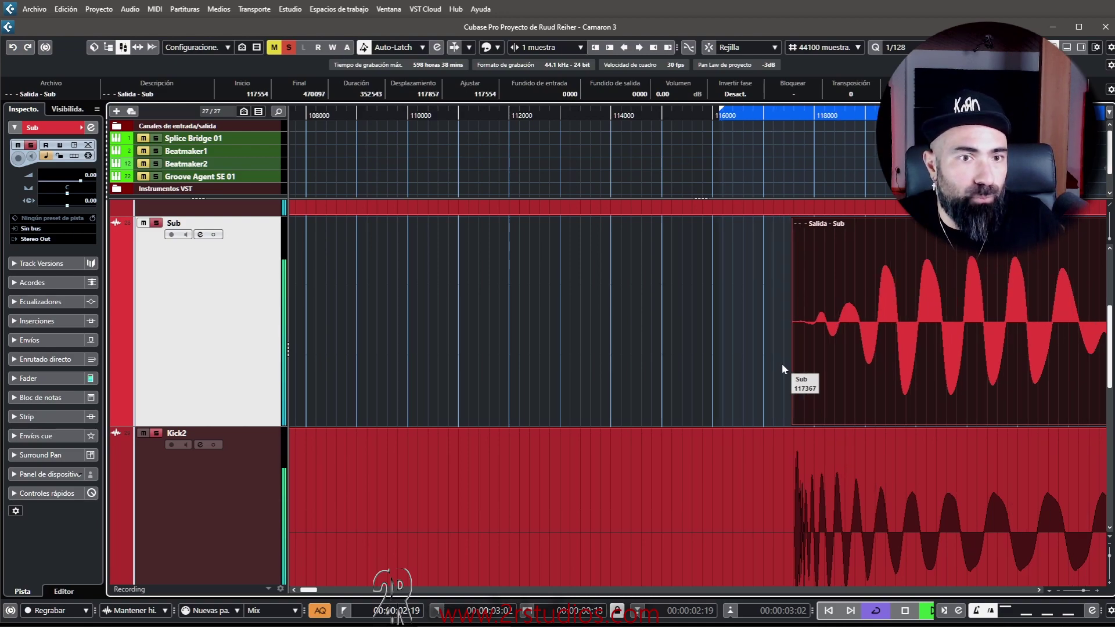
{"action": "key", "text": "ctrl+shift+z"}
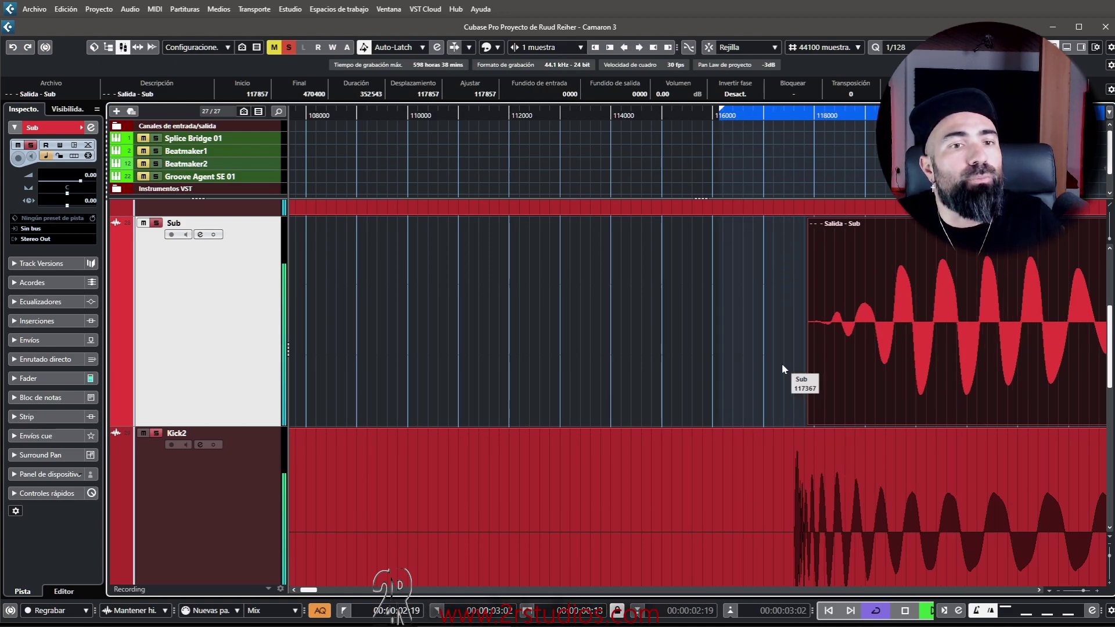
{"action": "key", "text": "ctrl+z"}
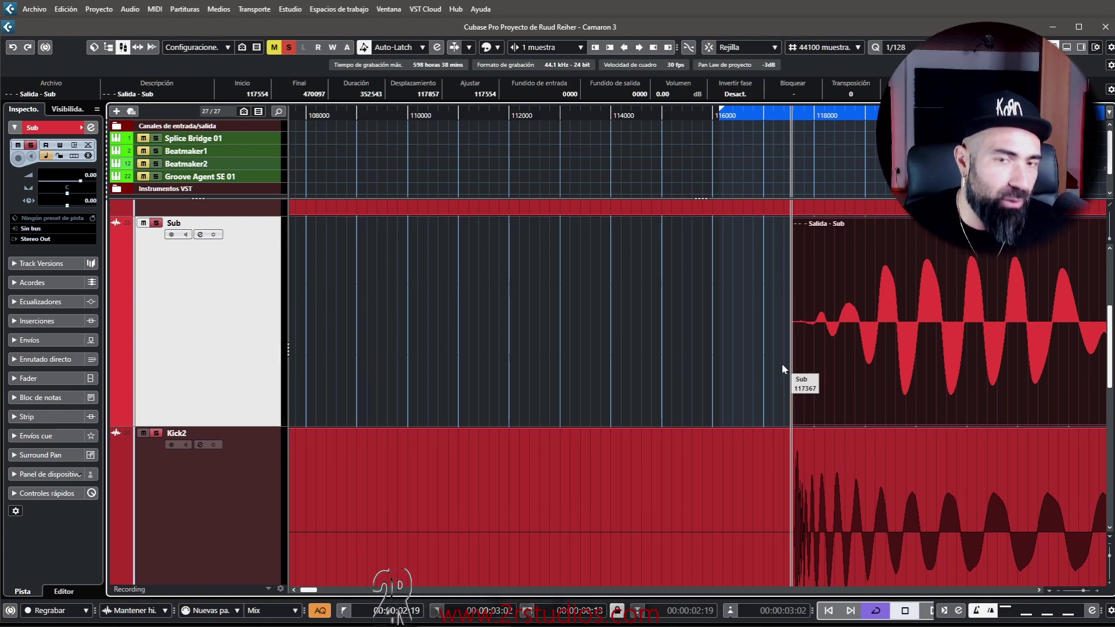
{"action": "key", "text": "space"}
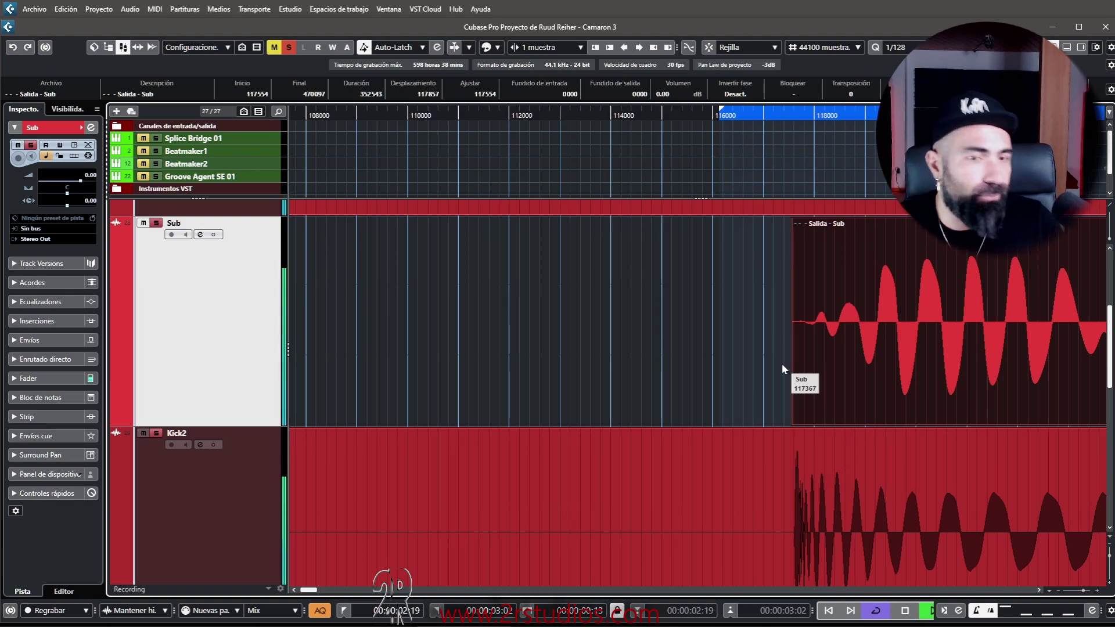
{"action": "key", "text": "ctrl+z"}
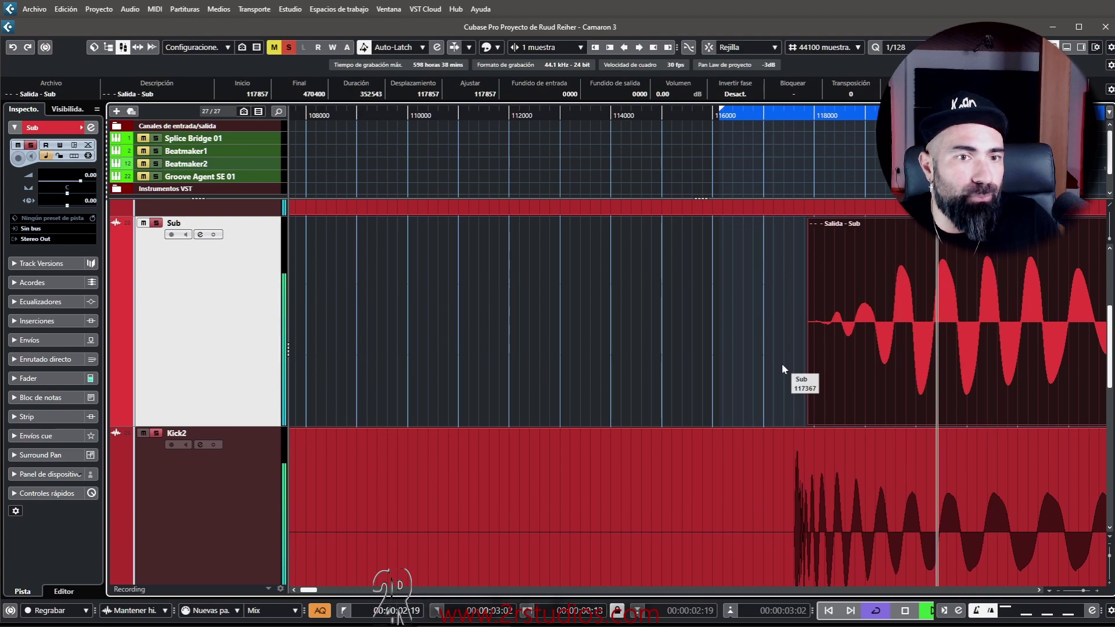
{"action": "key", "text": "ctrl+shift+z"}
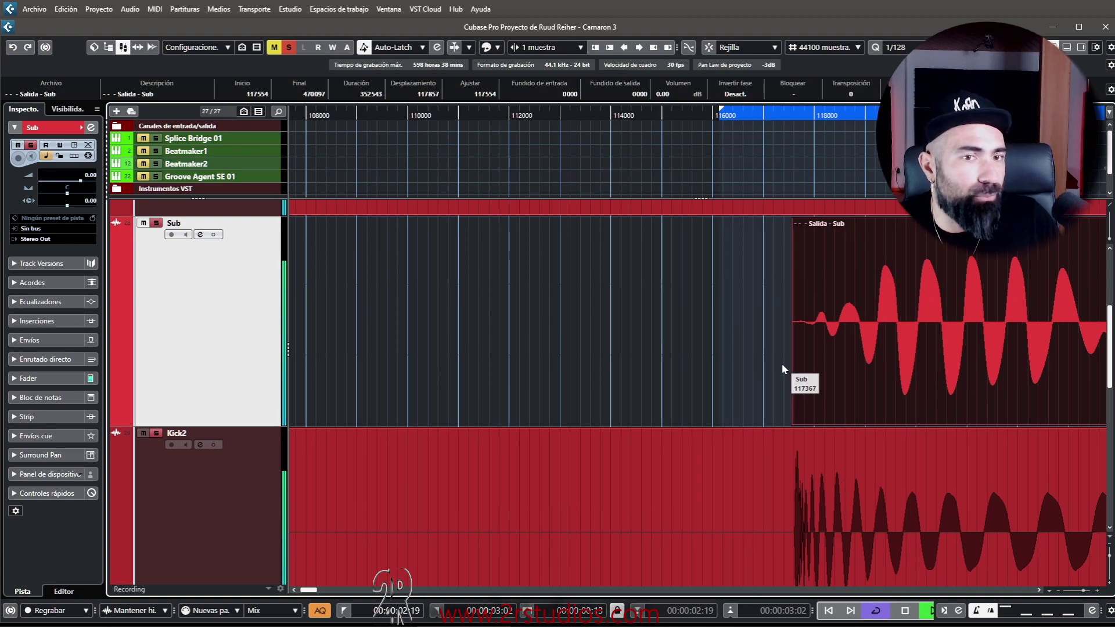
{"action": "key", "text": "ctrl+z"}
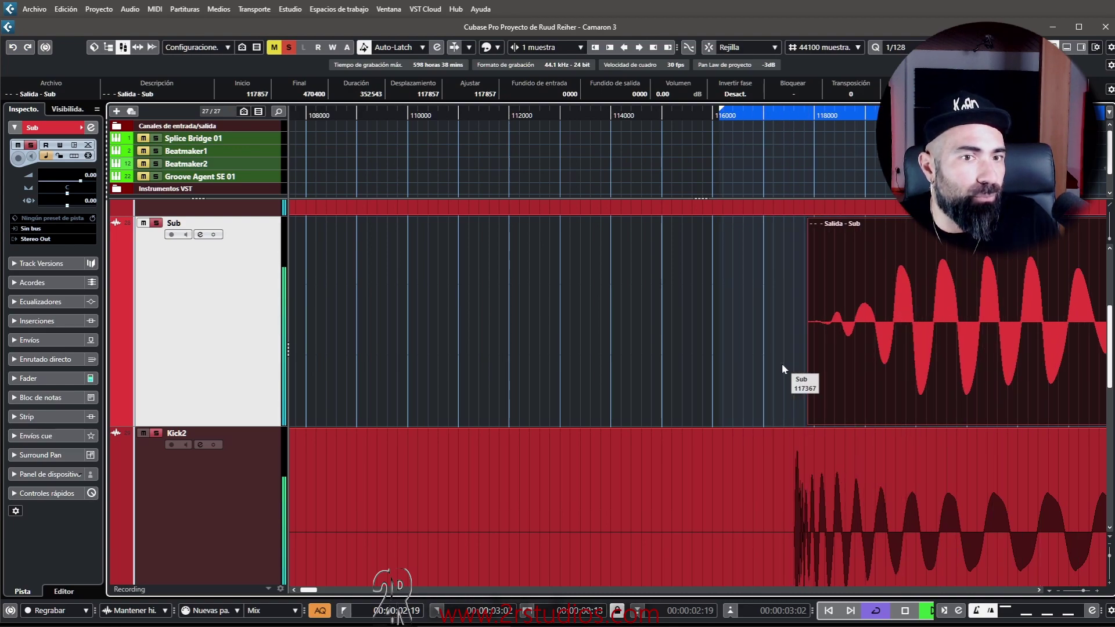
{"action": "key", "text": "ctrl+shift+z"}
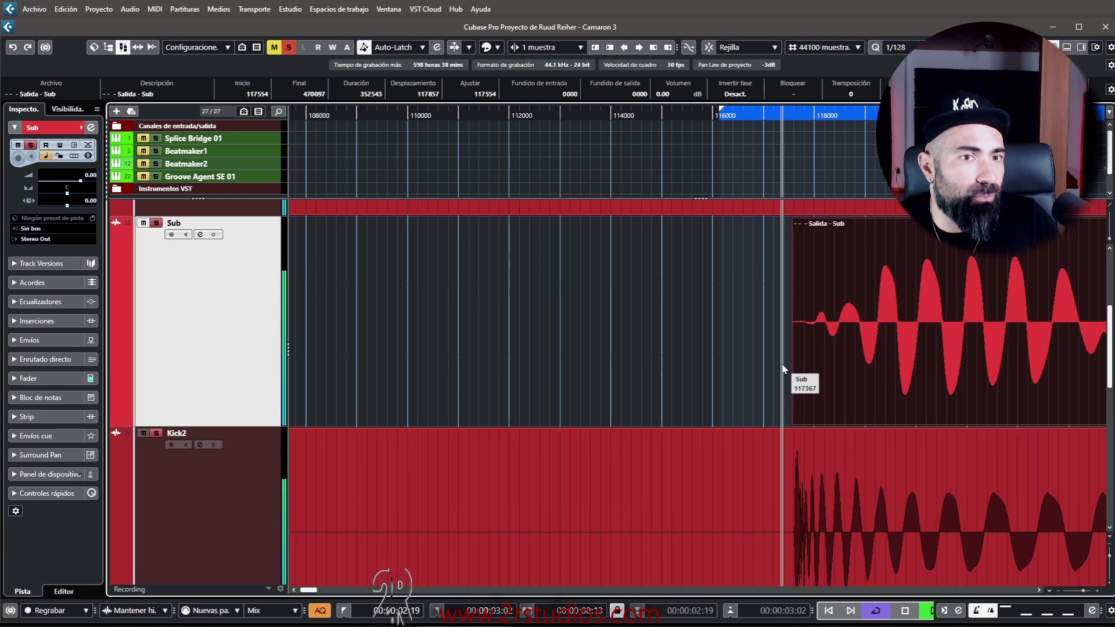
{"action": "key", "text": "space"}
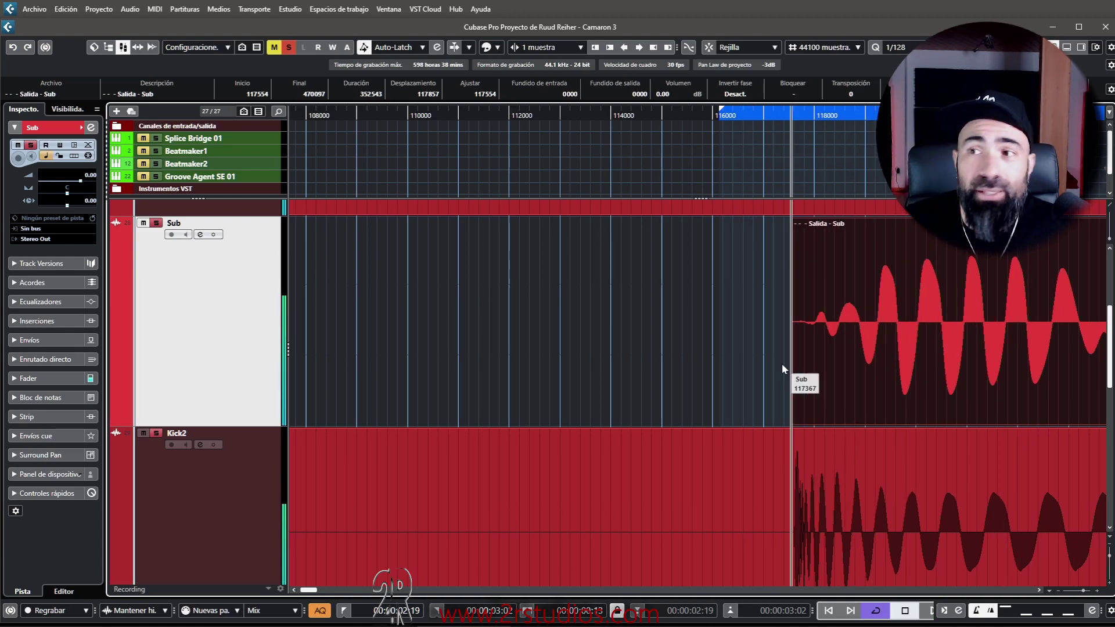
Step: Solo the Hip Hop - 808 04, Kick 01 and Kick 05 tracks in place of the kicks and loop the Hip Hop - Kick 01 event
{"action": "scroll", "coordinate": [782, 364], "scroll_direction": "down", "scroll_amount": 5}
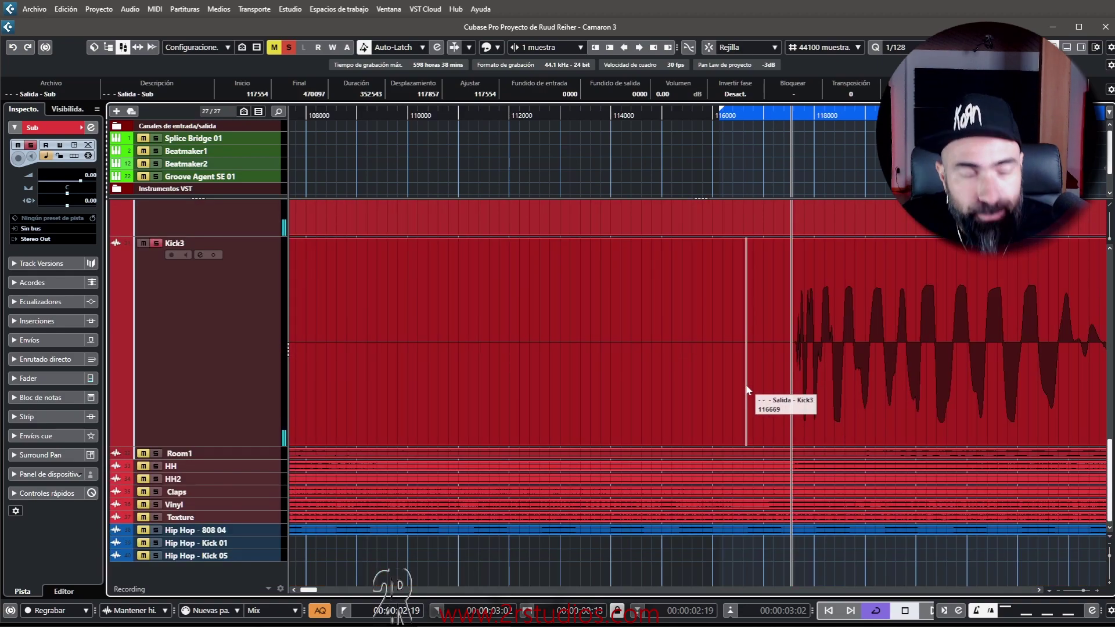
{"action": "left_click", "coordinate": [224, 416]}
{"action": "scroll", "coordinate": [223, 394], "scroll_direction": "up", "scroll_amount": 3}
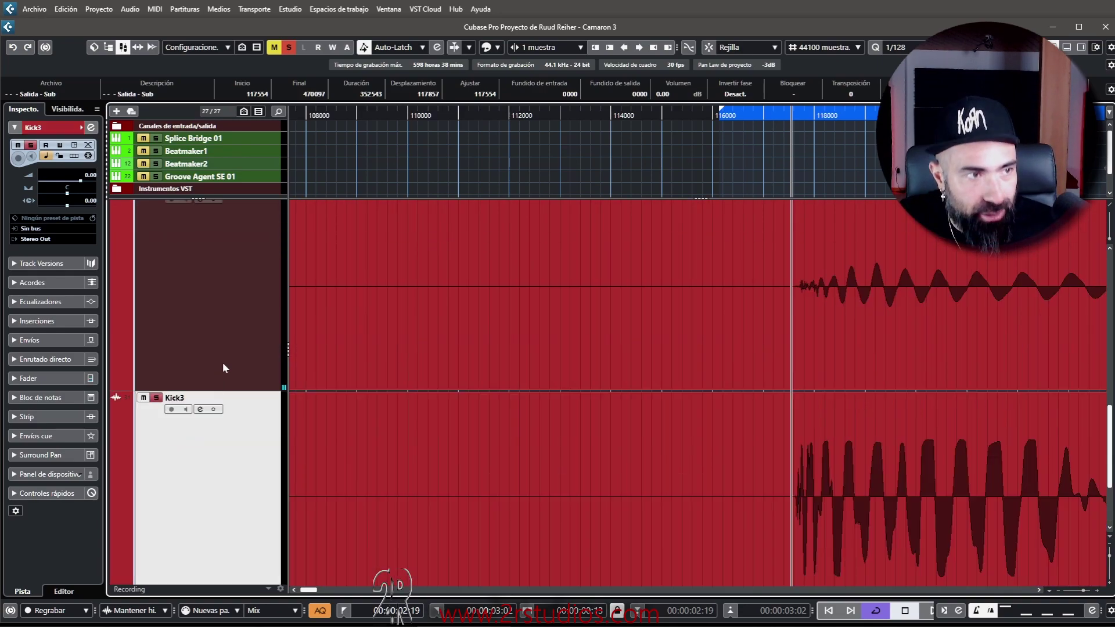
{"action": "left_click", "coordinate": [223, 364]}
{"action": "scroll", "coordinate": [241, 440], "scroll_direction": "up", "scroll_amount": 4}
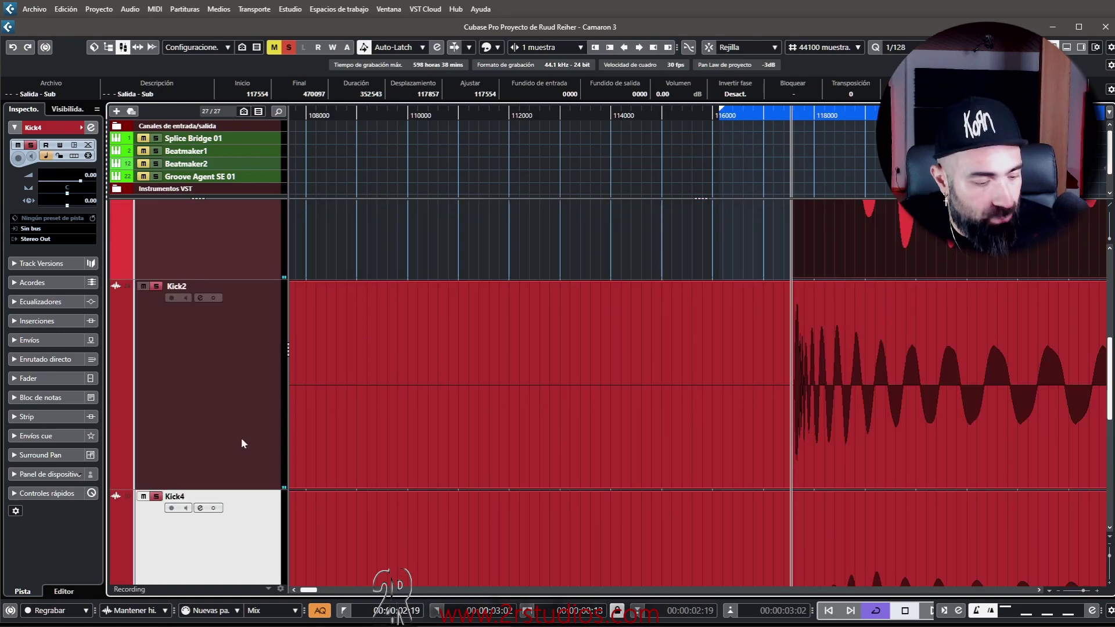
{"action": "key", "text": "shift+g"}
{"action": "left_click", "coordinate": [240, 381]}
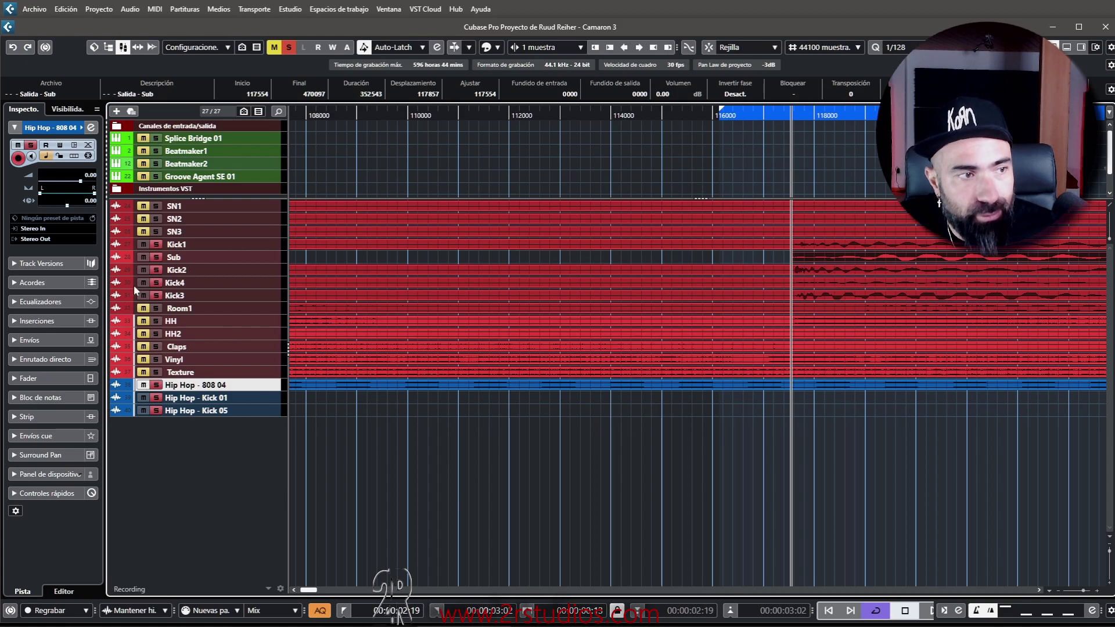
{"action": "left_click", "coordinate": [156, 271]}
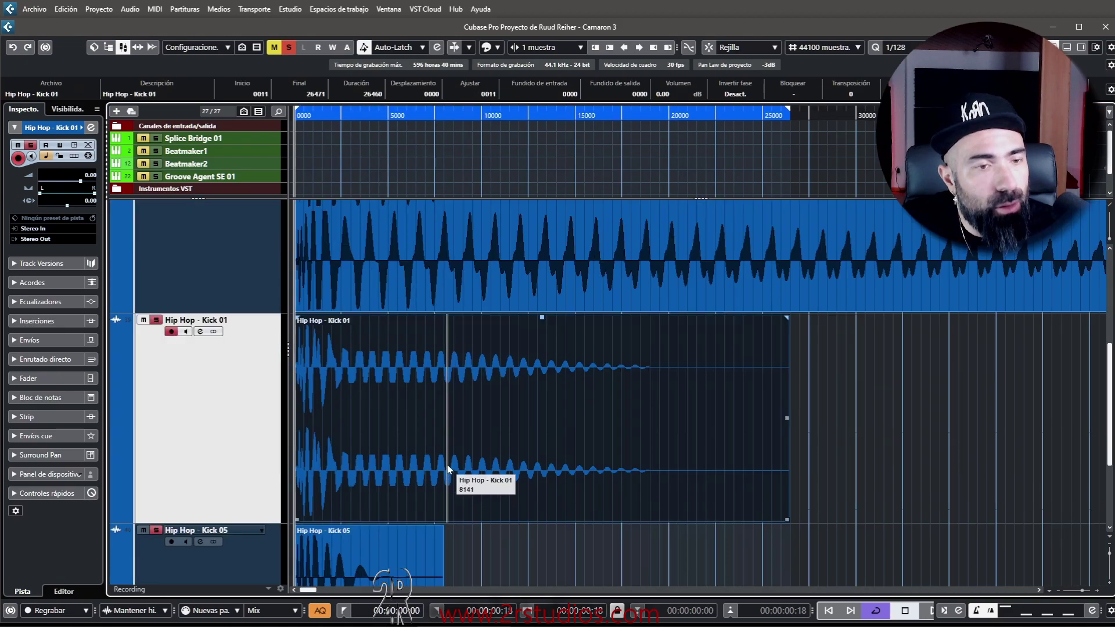
{"action": "scroll", "coordinate": [447, 466], "scroll_direction": "down", "scroll_amount": 3}
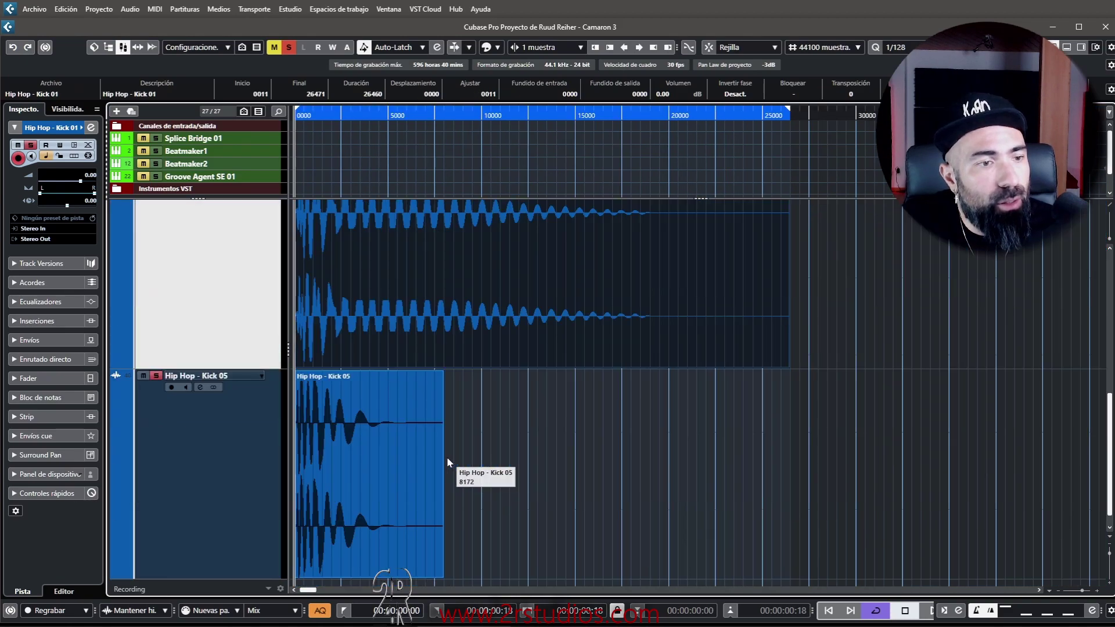
Step: Select the three Hip Hop sample events together and switch the ruler display from samples to bars and beats
{"action": "left_click_drag", "start_coordinate": [602, 477], "coordinate": [350, 288]}
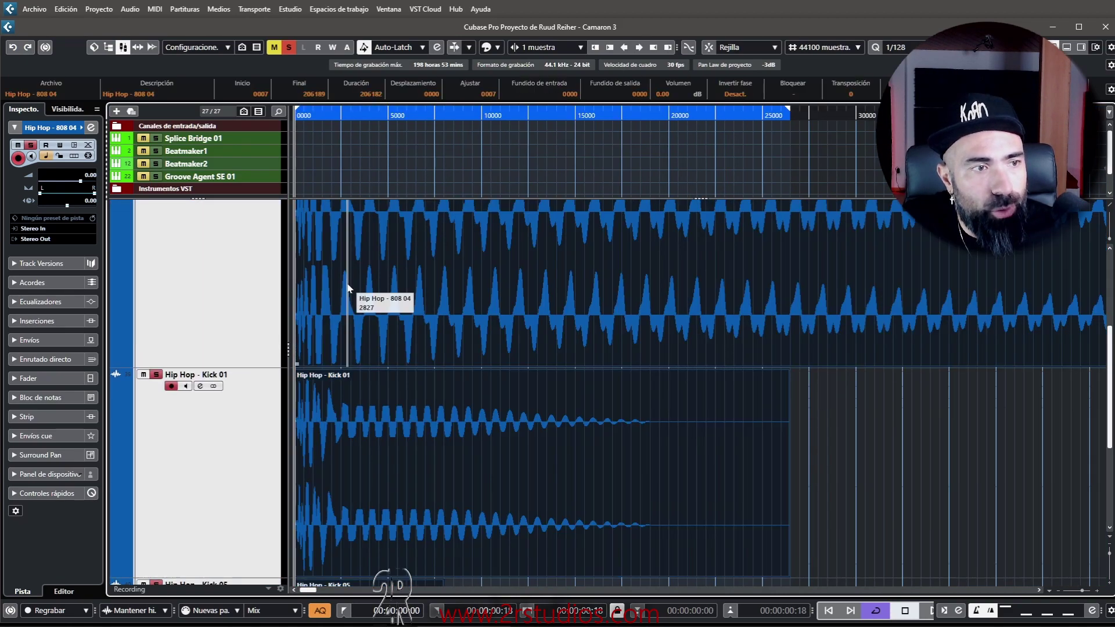
{"action": "right_click", "coordinate": [670, 110]}
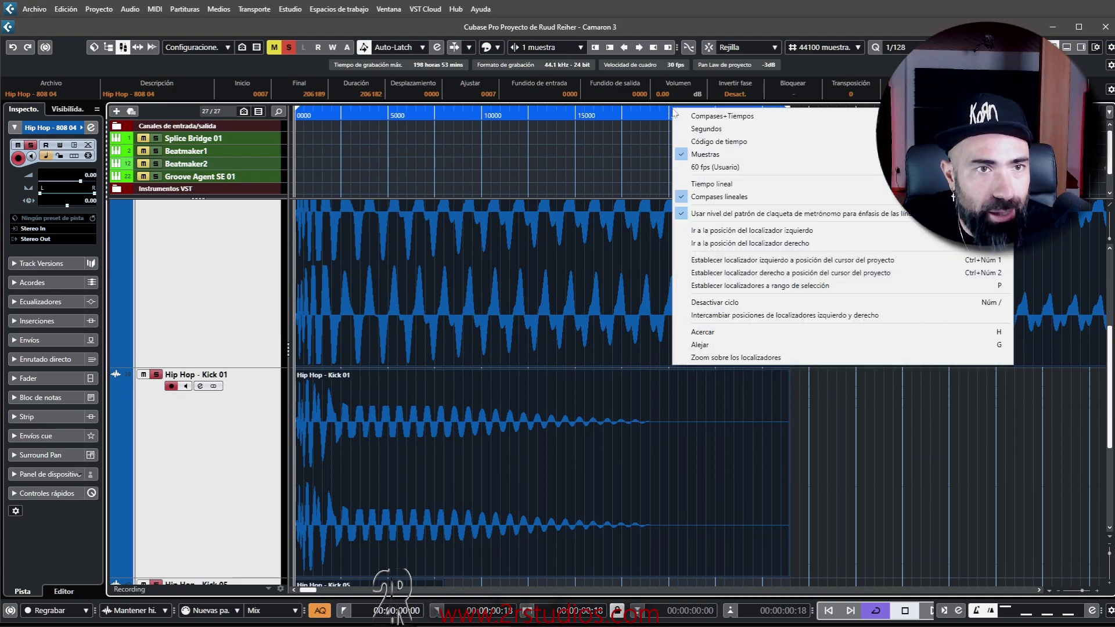
{"action": "left_click", "coordinate": [714, 115]}
{"action": "scroll", "coordinate": [447, 299], "scroll_direction": "down", "scroll_amount": 6}
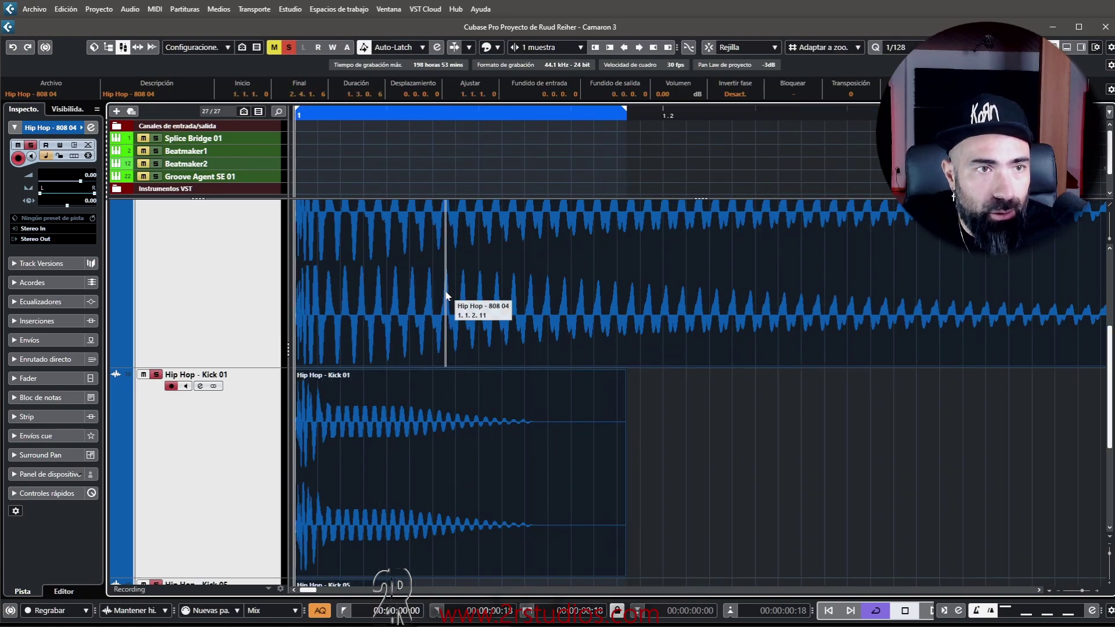
{"action": "scroll", "coordinate": [391, 322], "scroll_direction": "down", "scroll_amount": 2}
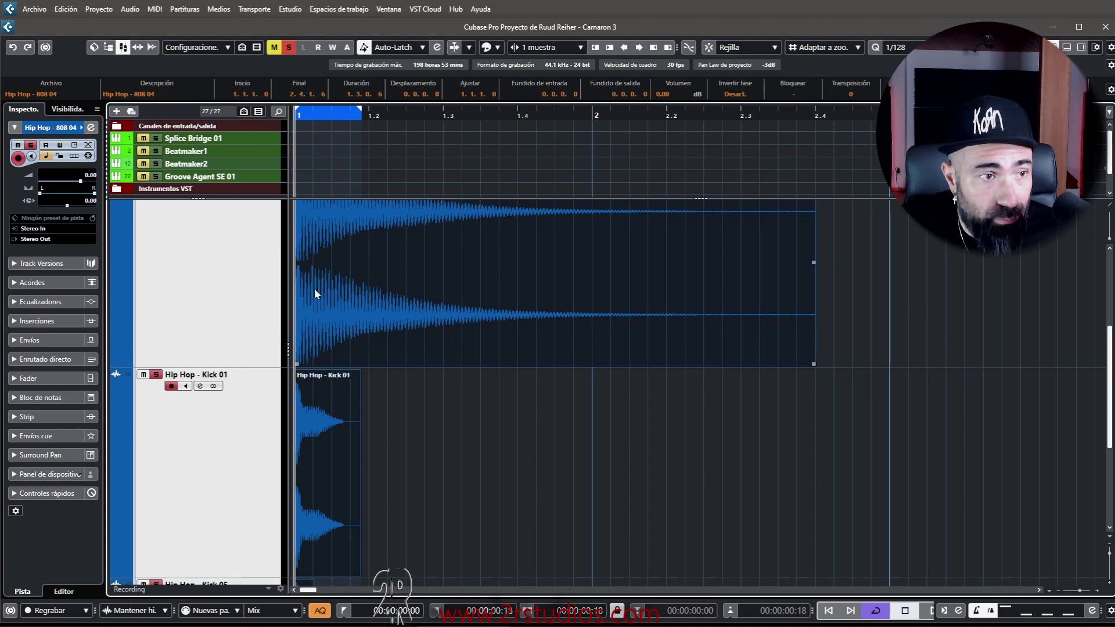
Step: Set the quantize value to 1/4 and move the three Hip Hop events together to just before bar 2, at 1.4.4.104
{"action": "left_click_drag", "start_coordinate": [315, 293], "coordinate": [604, 270]}
{"action": "scroll", "coordinate": [569, 270], "scroll_direction": "up", "scroll_amount": 2}
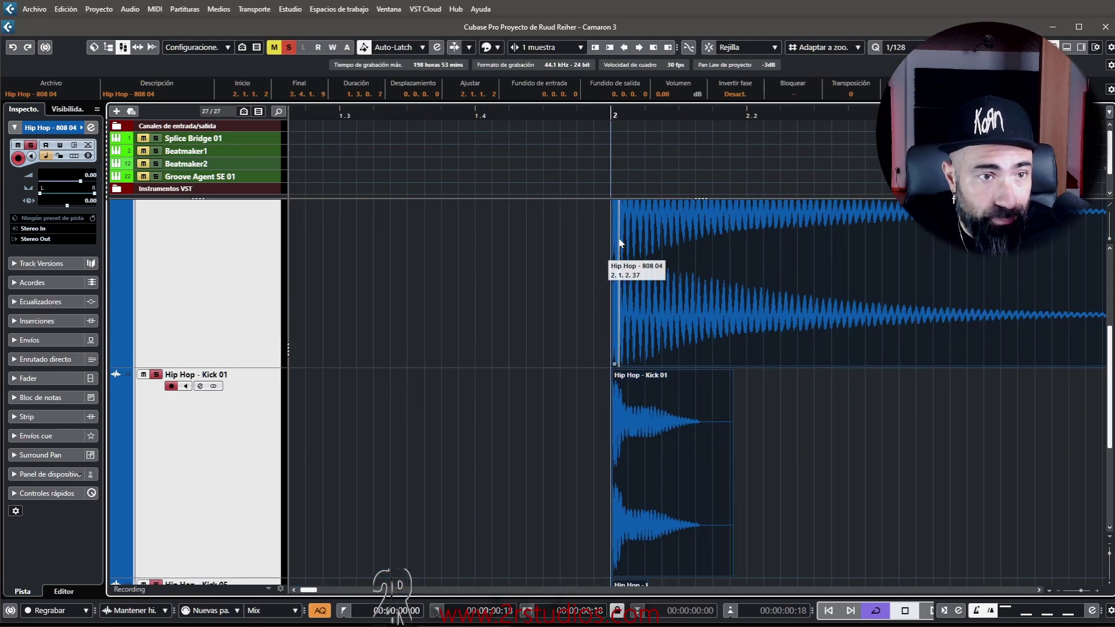
{"action": "left_click", "coordinate": [905, 47]}
{"action": "left_click", "coordinate": [906, 75]}
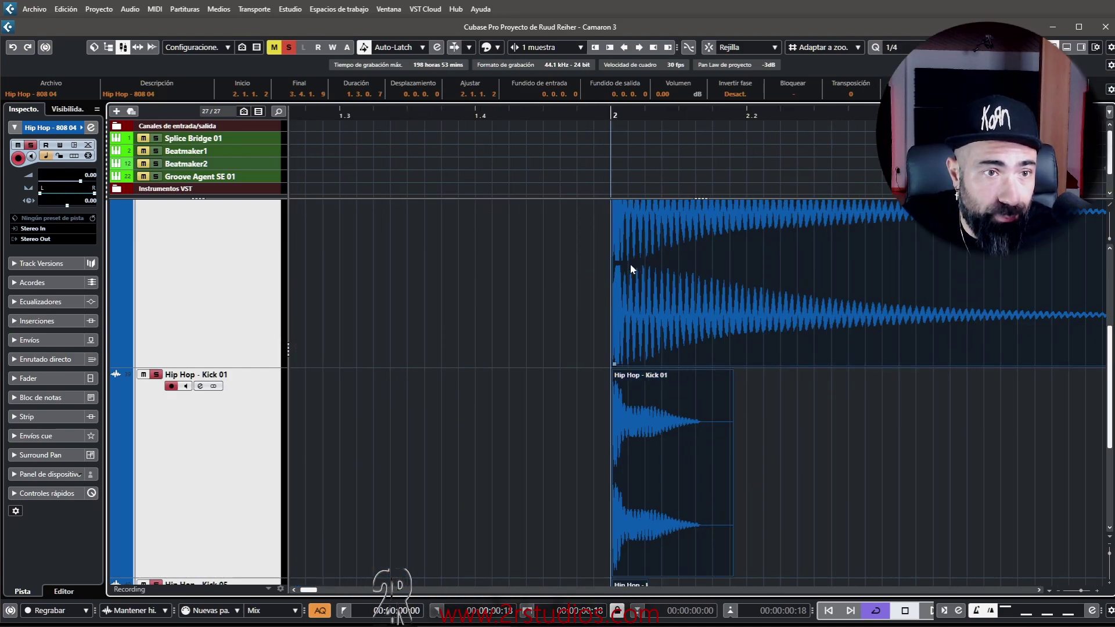
{"action": "left_click_drag", "start_coordinate": [627, 266], "coordinate": [624, 271]}
Step: Set the loop range to the Hip Hop - 808 04 event near bar 2
{"action": "scroll", "coordinate": [624, 274], "scroll_direction": "down", "scroll_amount": 8}
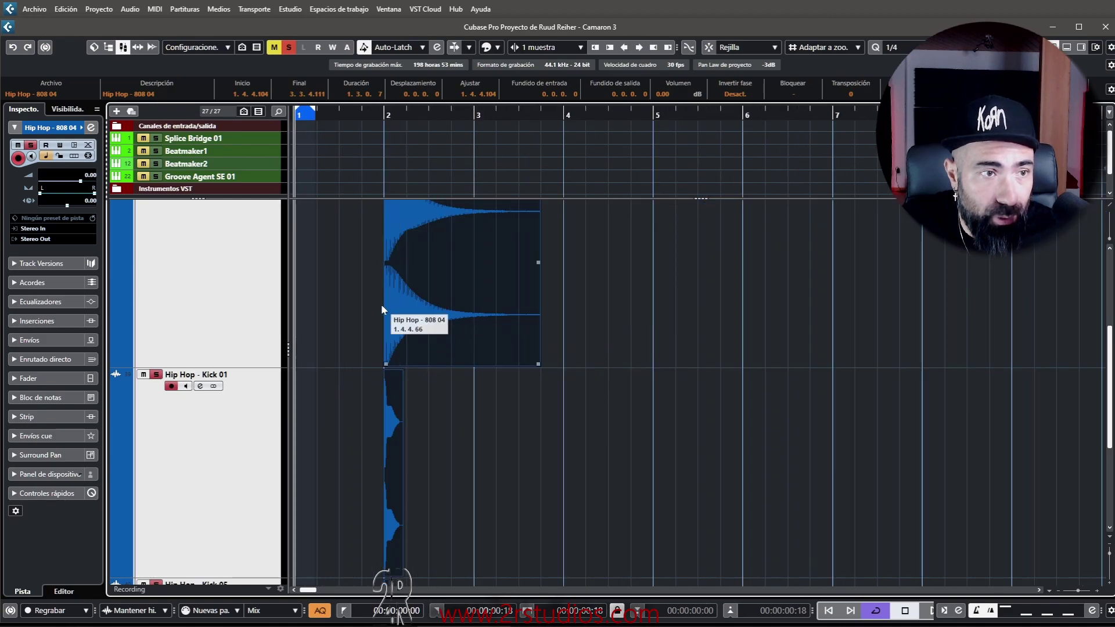
{"action": "scroll", "coordinate": [381, 299], "scroll_direction": "up", "scroll_amount": 2}
{"action": "left_click", "coordinate": [386, 377]}
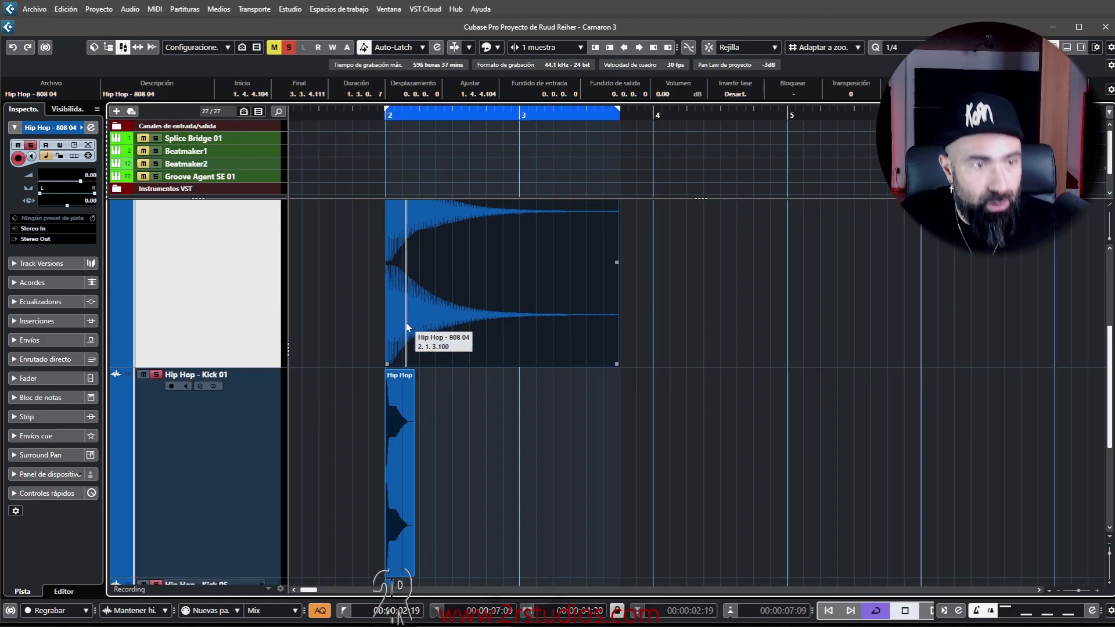
Step: Turn on snapping, reselect the three Hip Hop events and move their starts together to 2.1.1.0
{"action": "scroll", "coordinate": [383, 375], "scroll_direction": "up", "scroll_amount": 3}
{"action": "scroll", "coordinate": [385, 375], "scroll_direction": "up", "scroll_amount": 8}
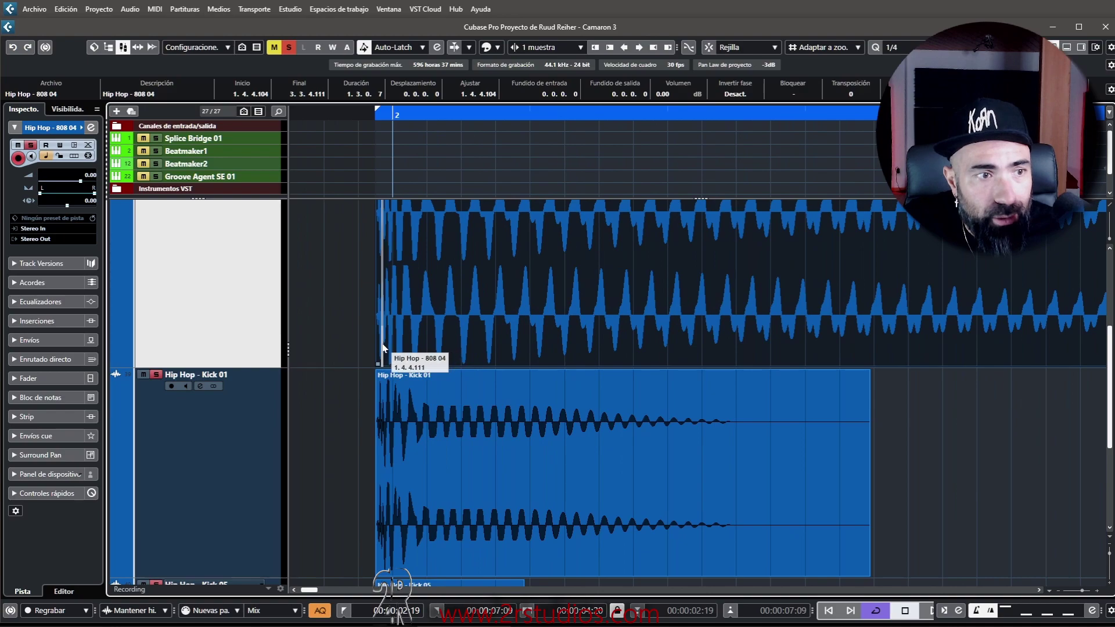
{"action": "scroll", "coordinate": [447, 313], "scroll_direction": "down", "scroll_amount": 1}
{"action": "left_click_drag", "start_coordinate": [503, 293], "coordinate": [571, 280]}
{"action": "key", "text": "Escape"}
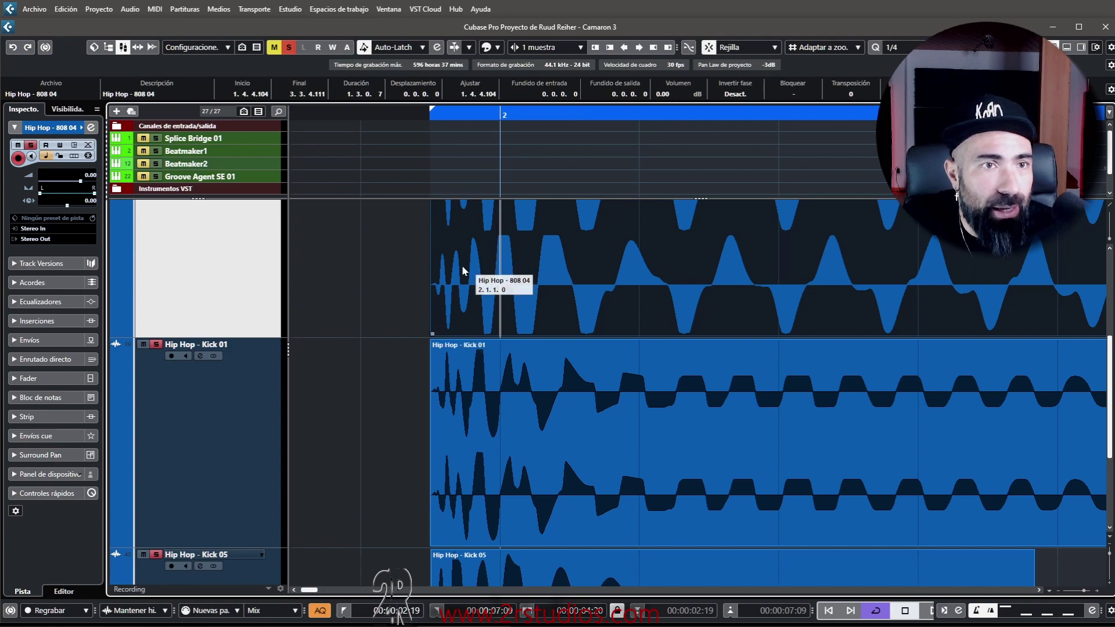
{"action": "left_click_drag", "start_coordinate": [367, 304], "coordinate": [467, 561]}
{"action": "left_click_drag", "start_coordinate": [517, 244], "coordinate": [534, 259]}
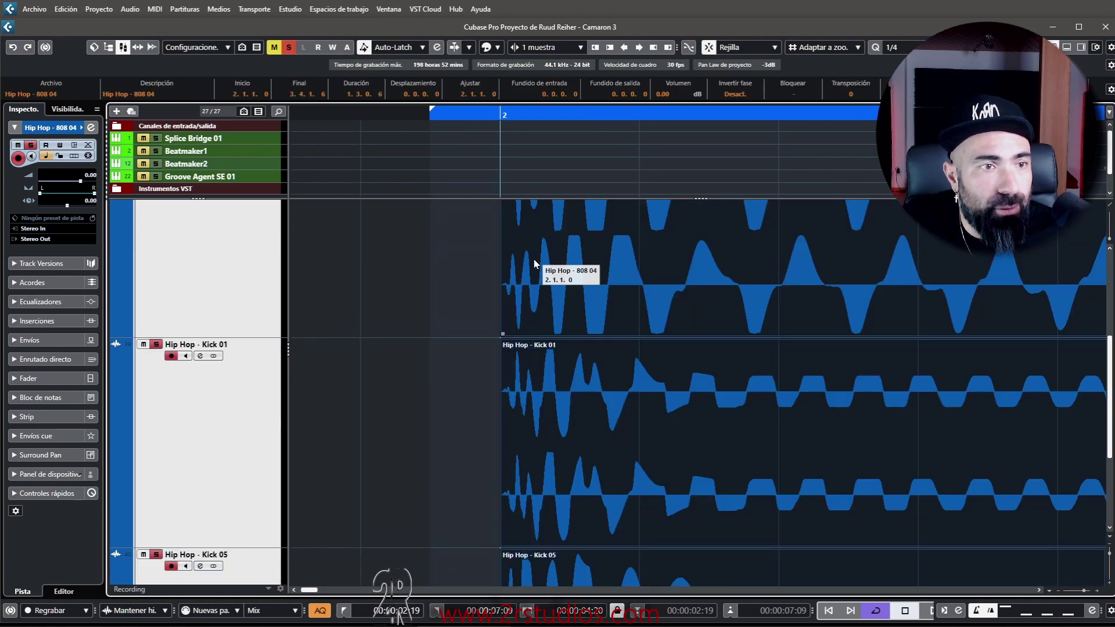
Step: Play the layered samples and examine how the initial waves of 808 04, Kick 01 and Kick 05 line up at bar 2
{"action": "left_click_drag", "start_coordinate": [507, 463], "coordinate": [510, 465]}
{"action": "key", "text": "h"}
{"action": "key", "text": "h"}
{"action": "key", "text": "h"}
{"action": "key", "text": "h"}
{"action": "scroll", "coordinate": [454, 455], "scroll_direction": "up", "scroll_amount": 1}
{"action": "scroll", "coordinate": [454, 455], "scroll_direction": "down", "scroll_amount": 3}
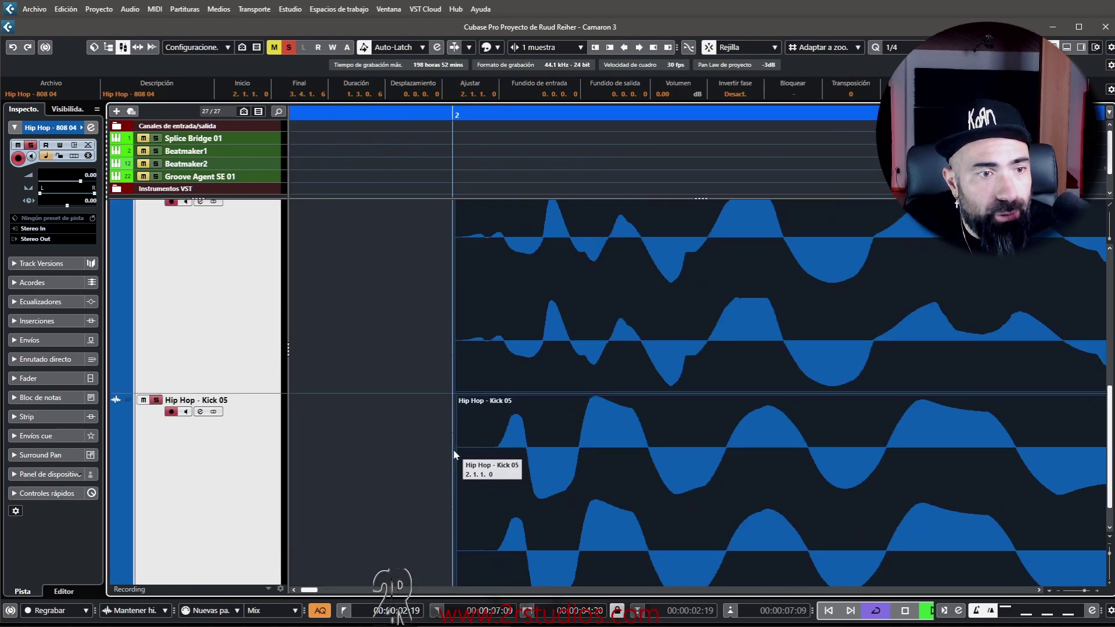
{"action": "scroll", "coordinate": [454, 454], "scroll_direction": "up", "scroll_amount": 1}
{"action": "scroll", "coordinate": [454, 454], "scroll_direction": "down", "scroll_amount": 2}
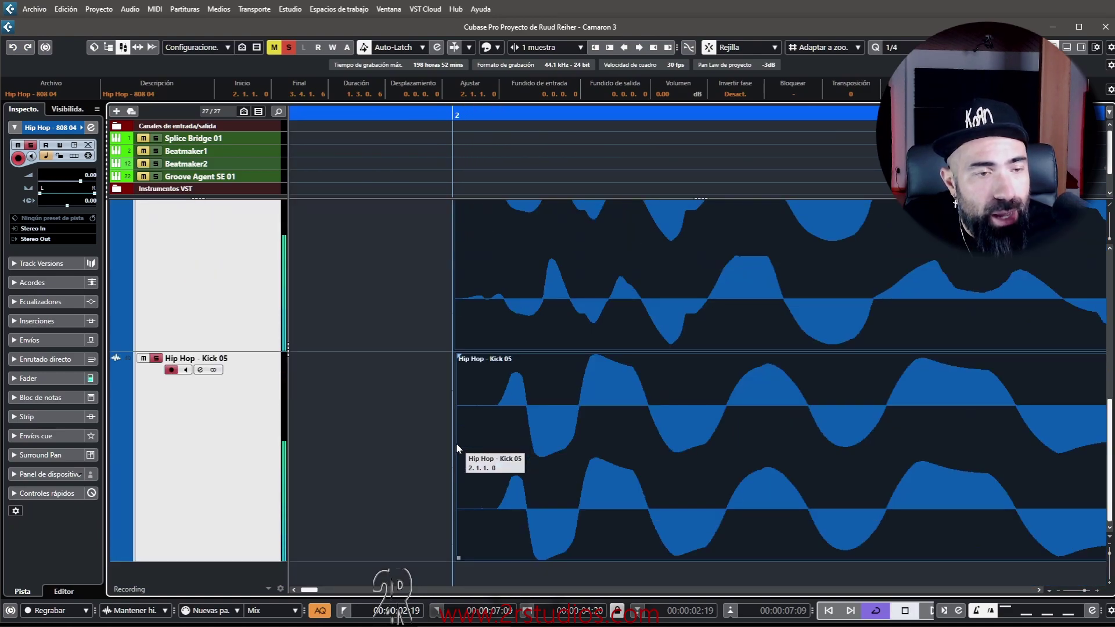
{"action": "scroll", "coordinate": [467, 445], "scroll_direction": "up", "scroll_amount": 1}
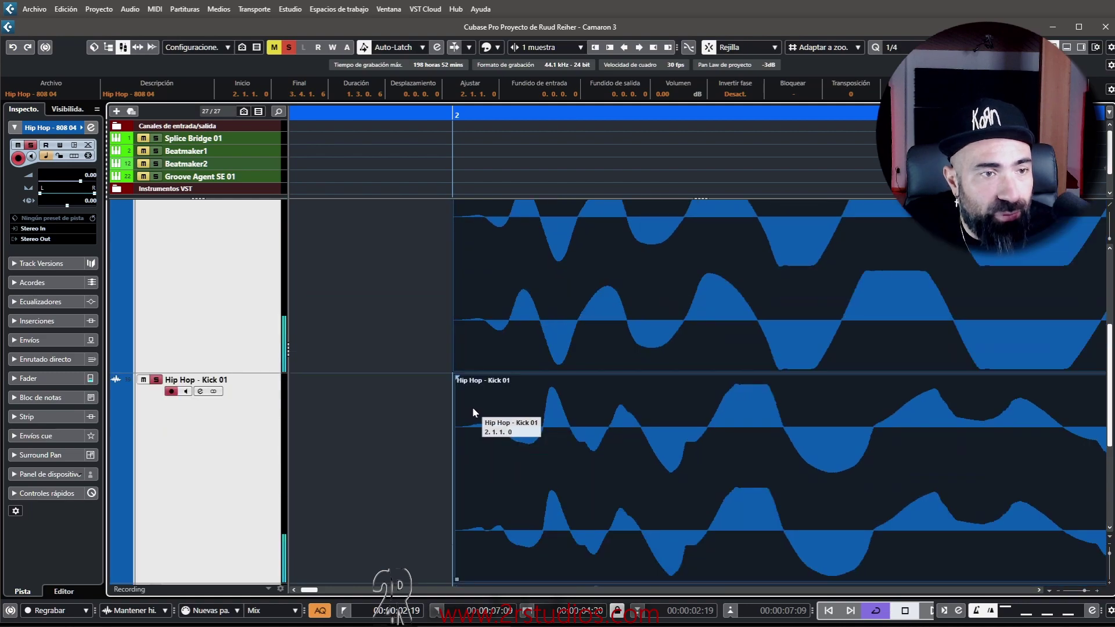
{"action": "scroll", "coordinate": [471, 448], "scroll_direction": "down", "scroll_amount": 1}
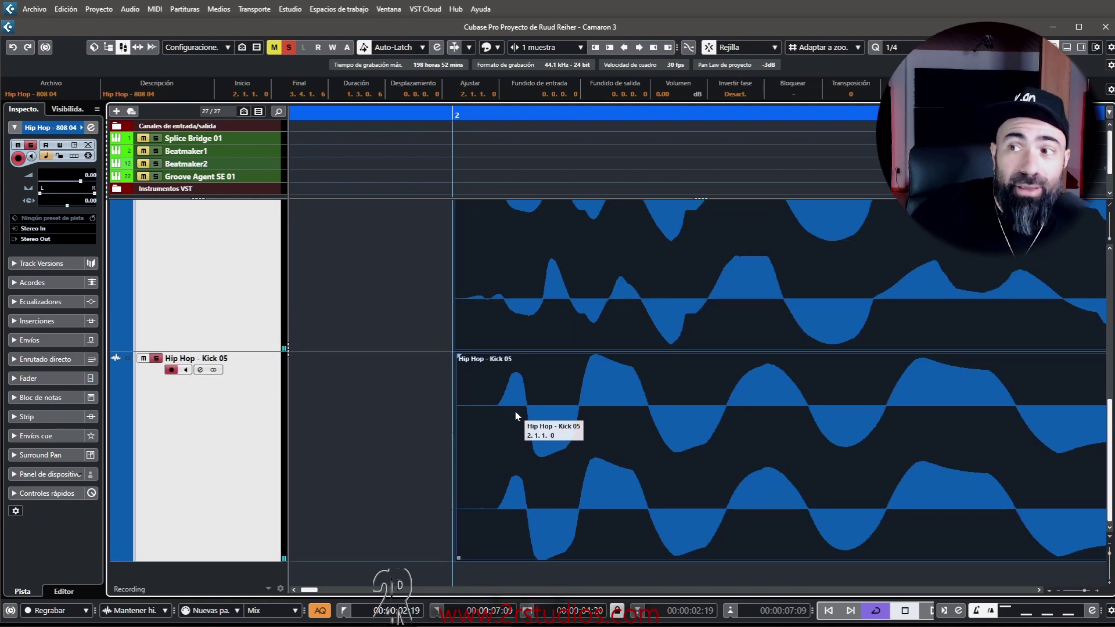
Step: Mute the Hip Hop - Kick 05 track and open the channel settings of Hip Hop - Kick 01
{"action": "scroll", "coordinate": [450, 418], "scroll_direction": "up", "scroll_amount": 3}
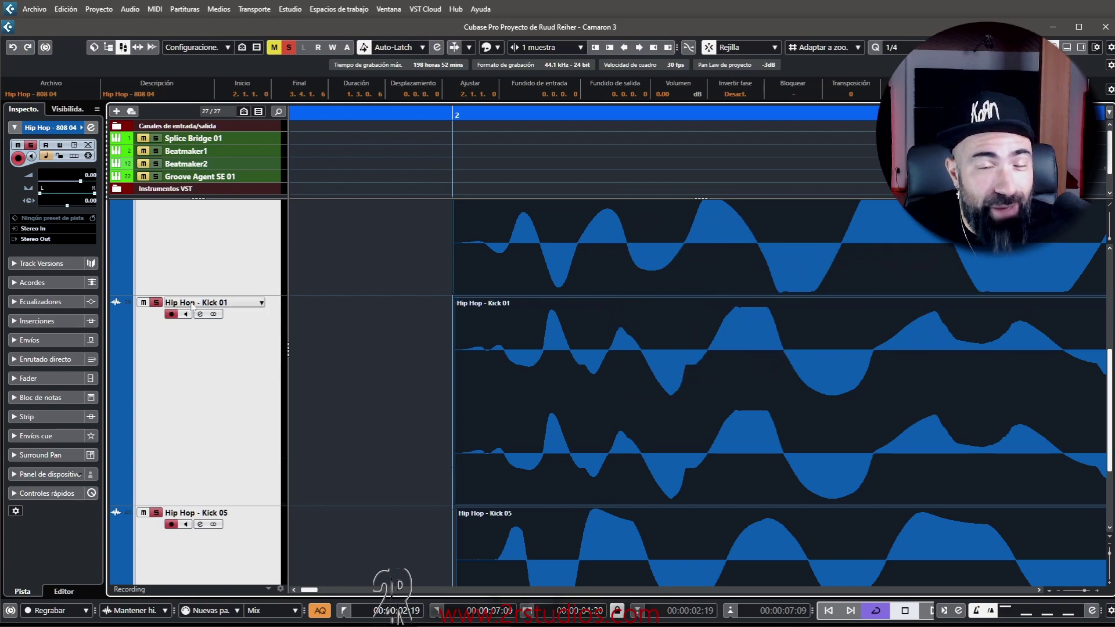
{"action": "left_click", "coordinate": [167, 482]}
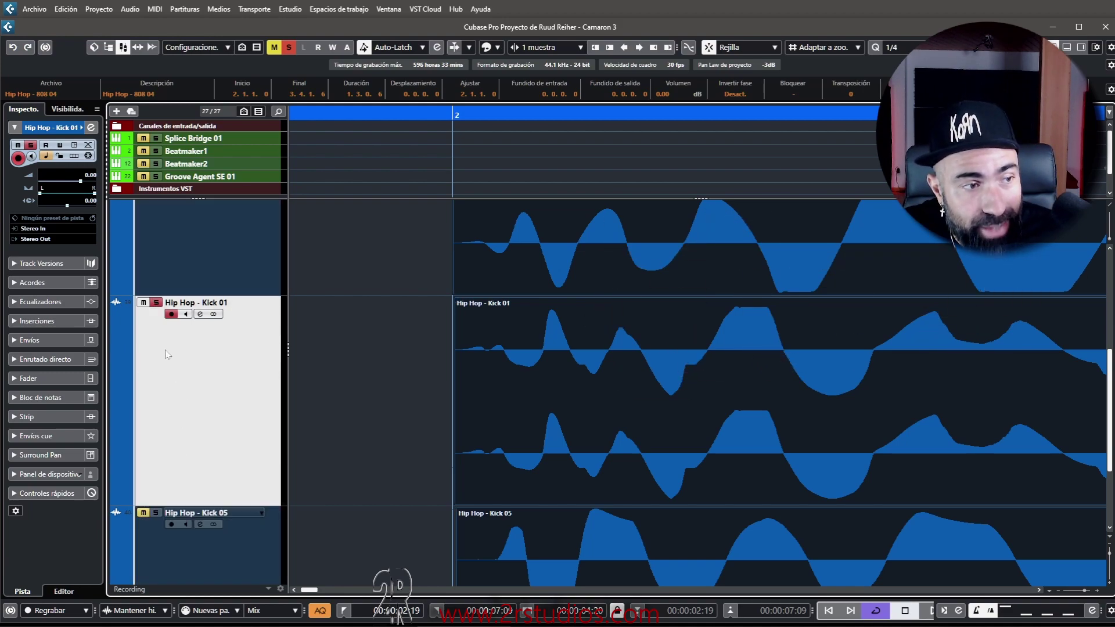
{"action": "scroll", "coordinate": [158, 275], "scroll_direction": "up", "scroll_amount": 3}
{"action": "left_click", "coordinate": [177, 329]}
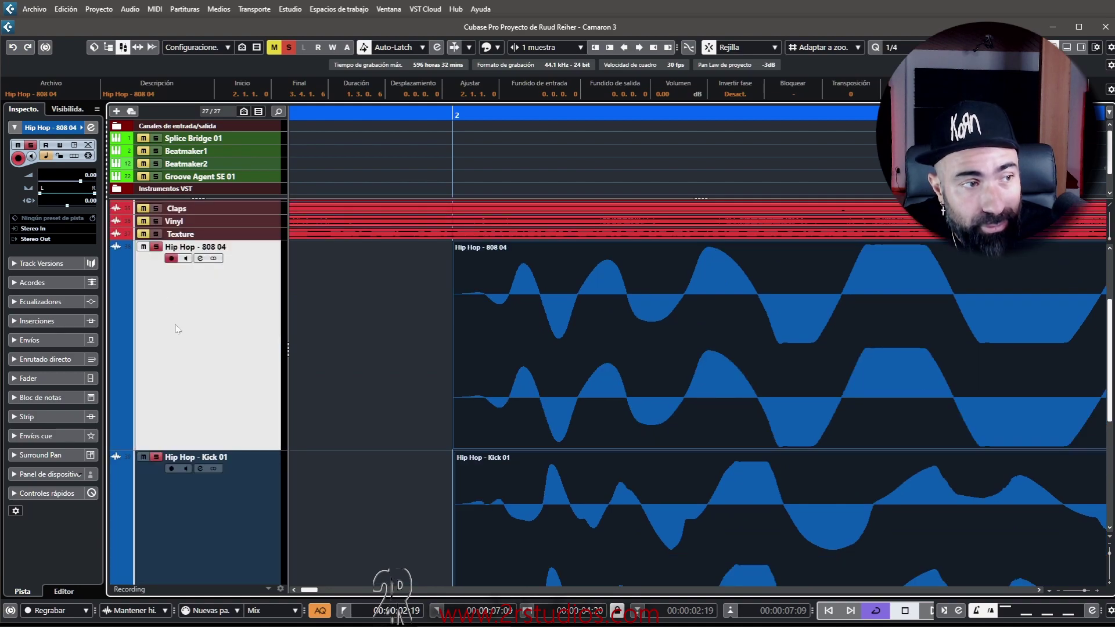
{"action": "left_click", "coordinate": [214, 485]}
{"action": "left_click", "coordinate": [201, 468]}
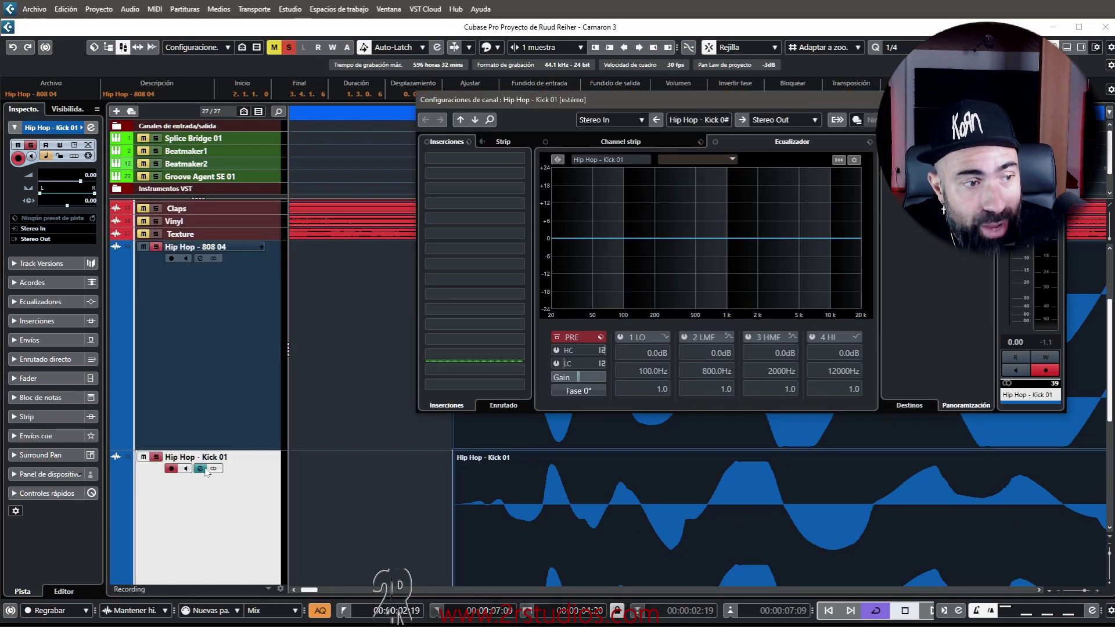
Step: Play the 808 04 and Kick 01 layers and shorten the loop range to the Hip Hop - Kick 01 event
{"action": "left_click", "coordinate": [247, 358]}
{"action": "scroll", "coordinate": [231, 491], "scroll_direction": "down", "scroll_amount": 2}
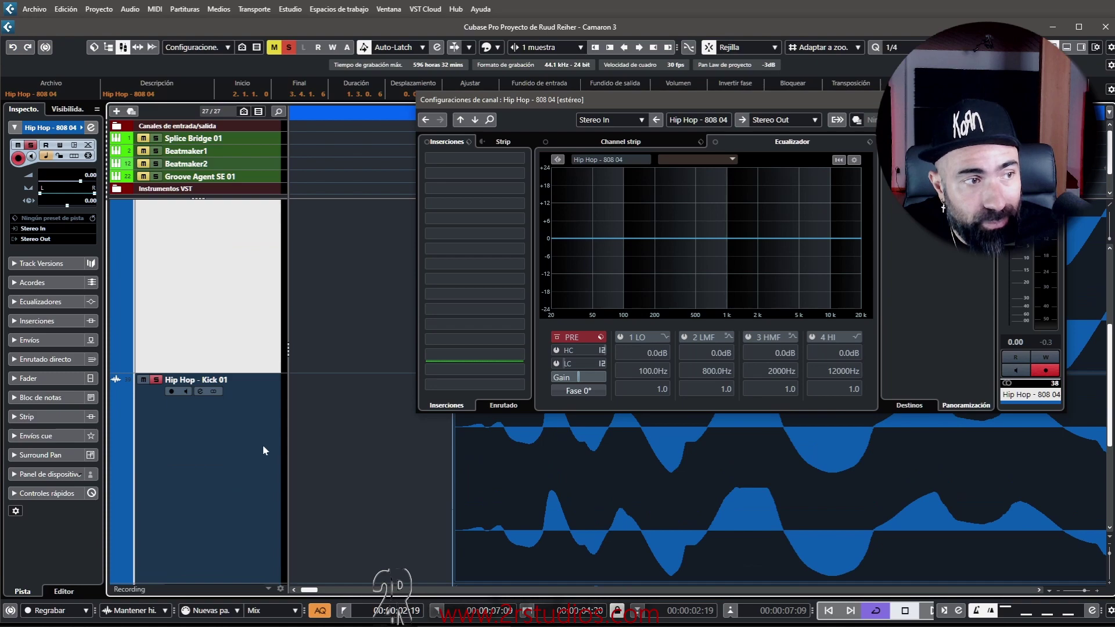
{"action": "left_click", "coordinate": [489, 496]}
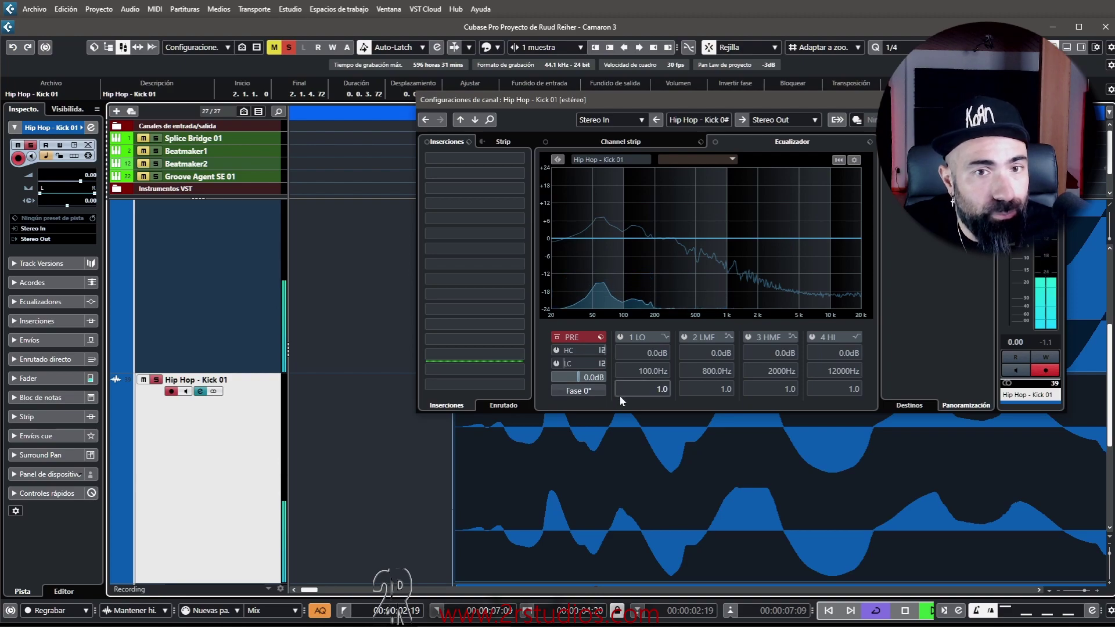
{"action": "scroll", "coordinate": [658, 400], "scroll_direction": "down", "scroll_amount": 6}
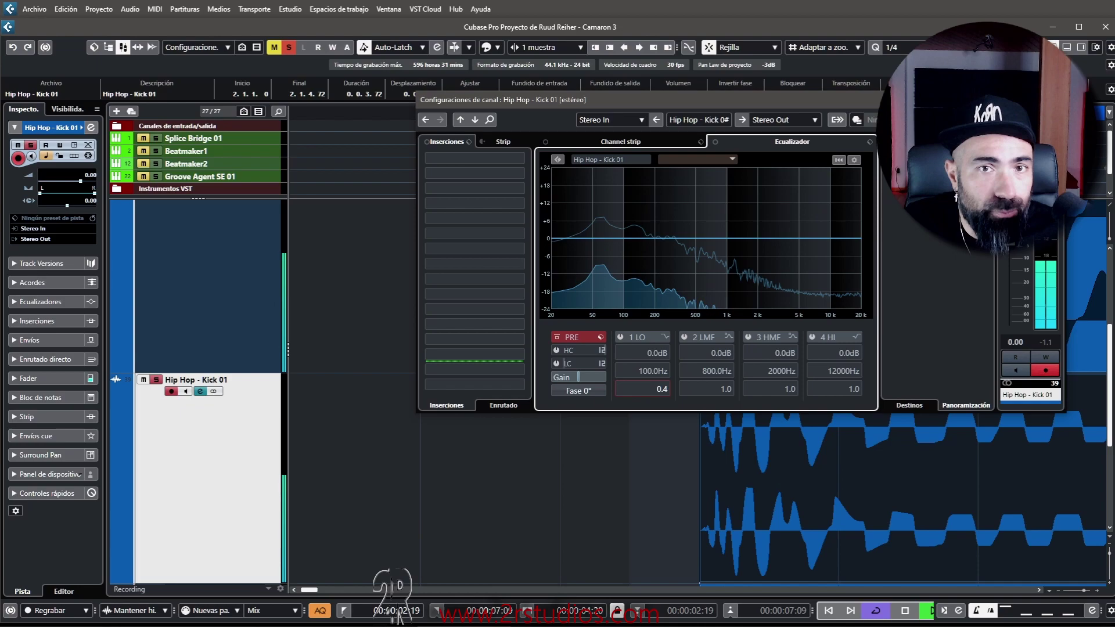
{"action": "left_click", "coordinate": [902, 479]}
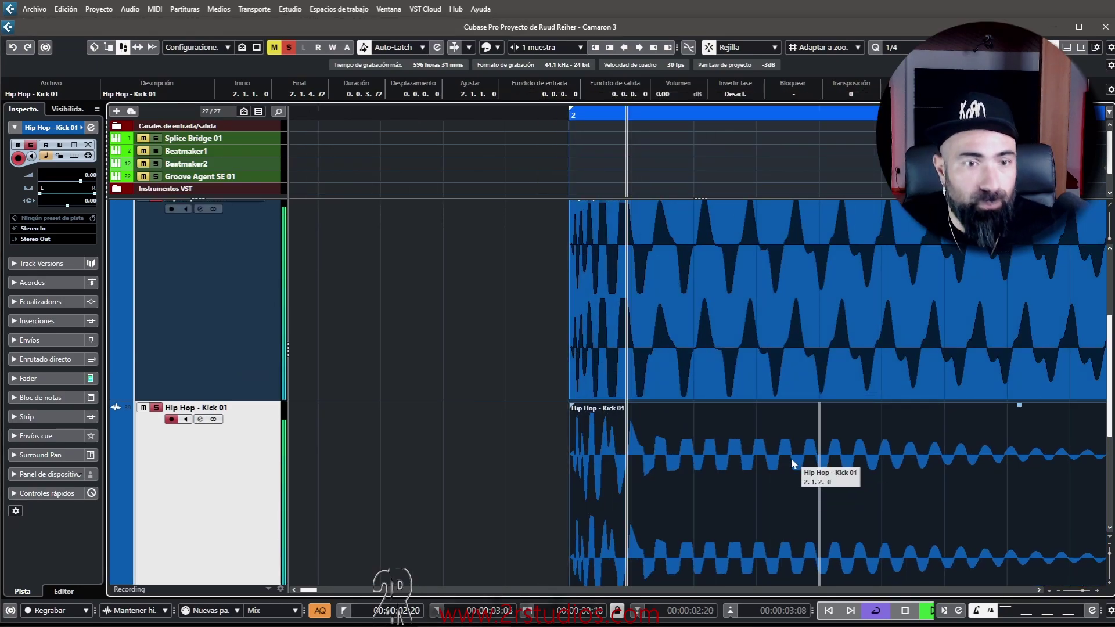
{"action": "scroll", "coordinate": [755, 447], "scroll_direction": "down", "scroll_amount": 2}
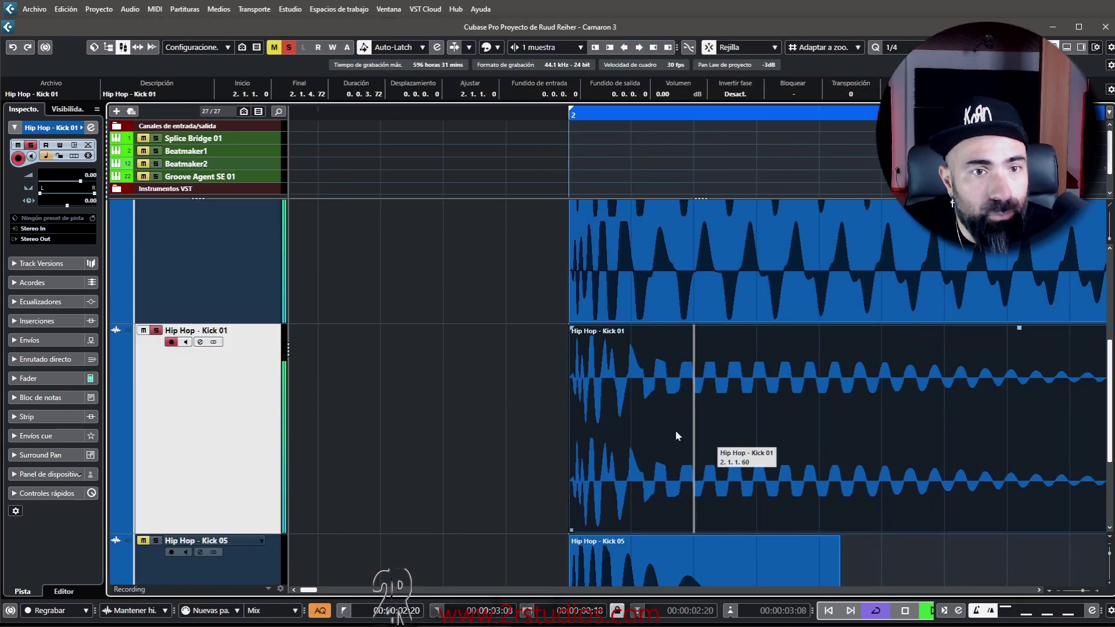
Step: Toggle Hip Hop - Kick 01's phase between 0° and 180° during loop playback, leave it at 180°, and close its channel settings
{"action": "left_click", "coordinate": [200, 342]}
{"action": "left_click", "coordinate": [590, 392]}
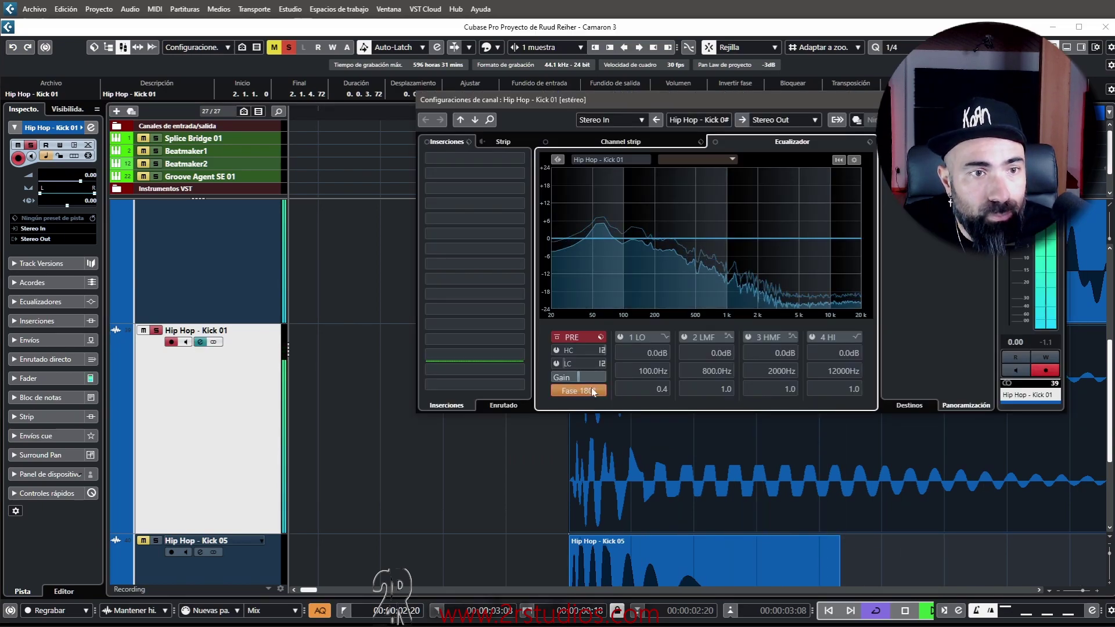
{"action": "left_click", "coordinate": [594, 391]}
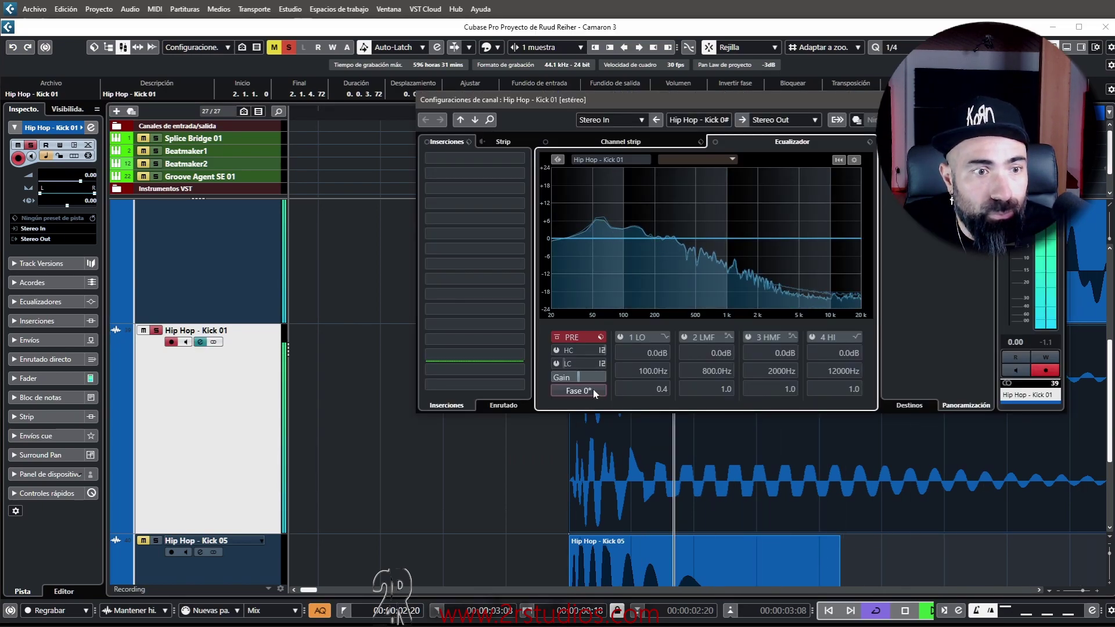
{"action": "left_click", "coordinate": [593, 390]}
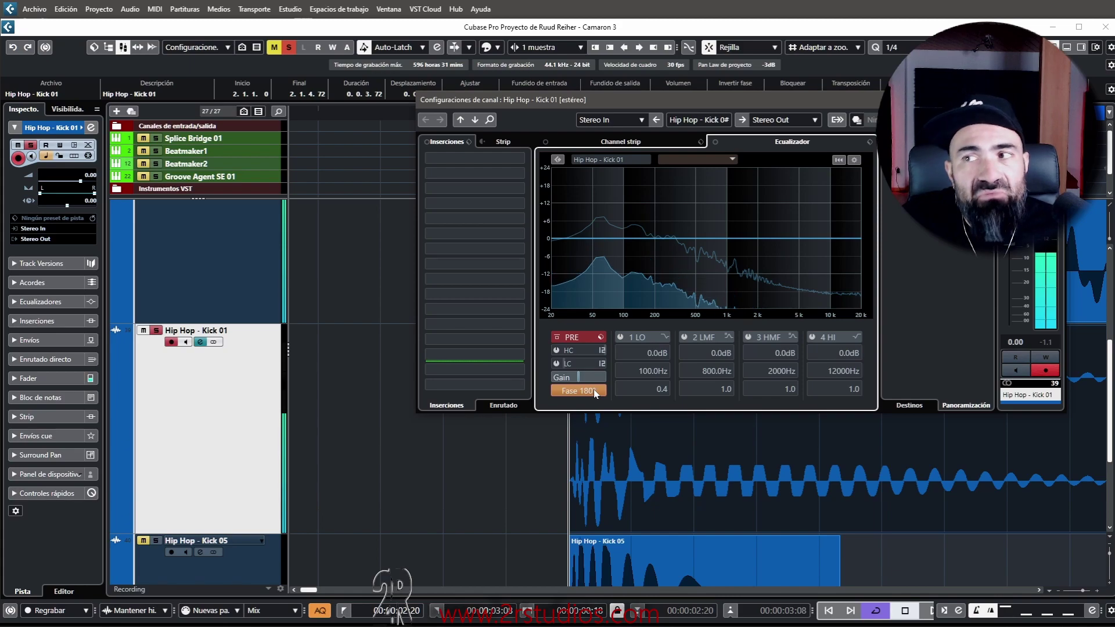
{"action": "left_click", "coordinate": [594, 392]}
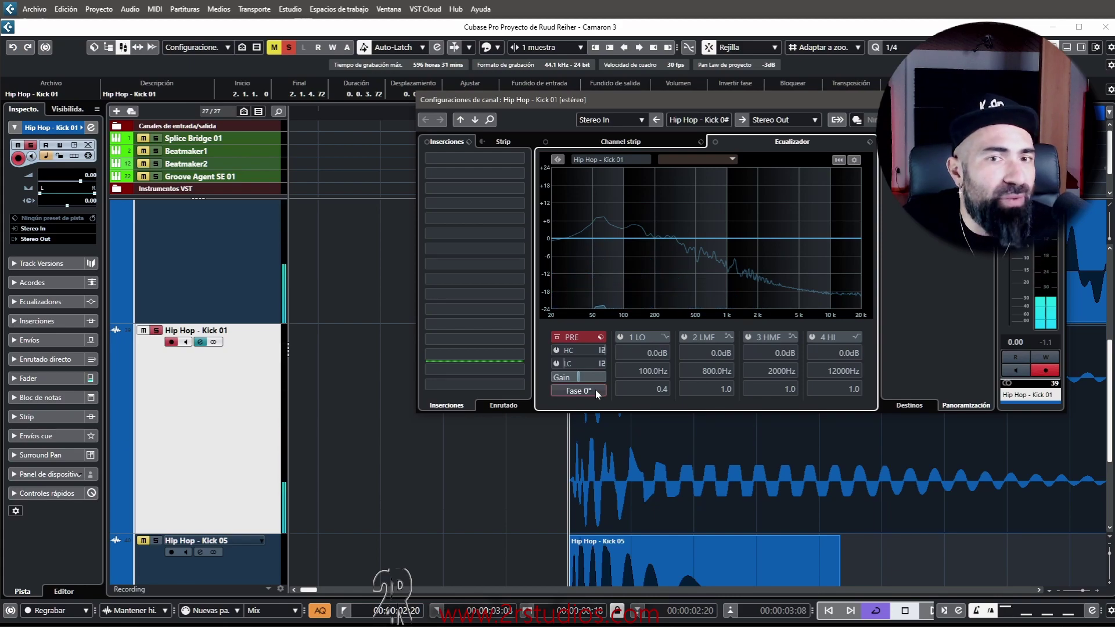
{"action": "left_click", "coordinate": [594, 391]}
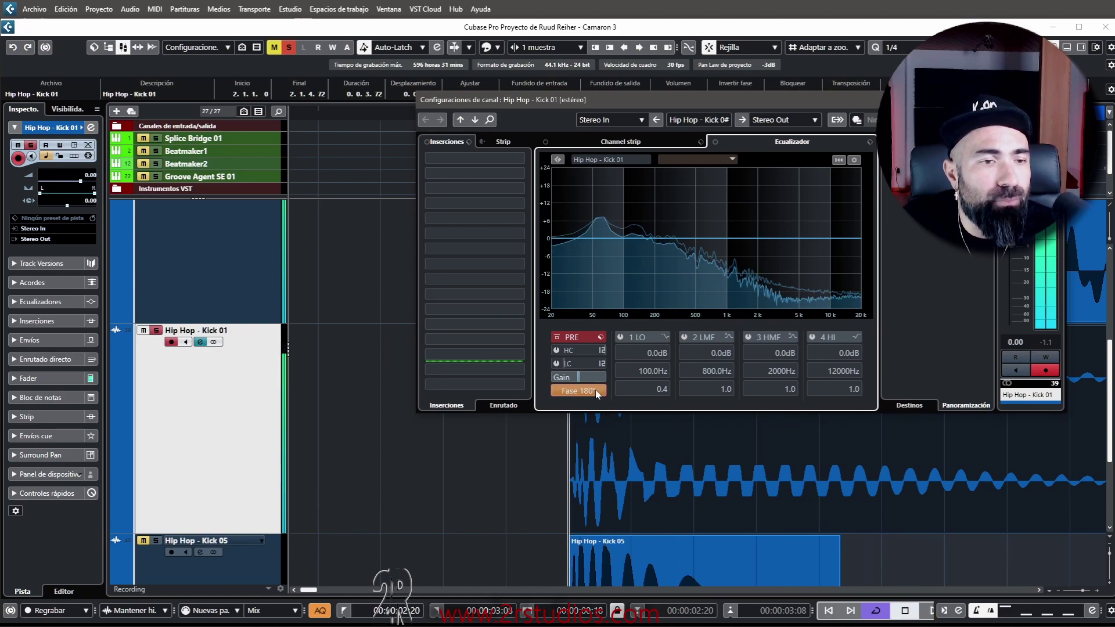
{"action": "scroll", "coordinate": [623, 473], "scroll_direction": "down", "scroll_amount": 3}
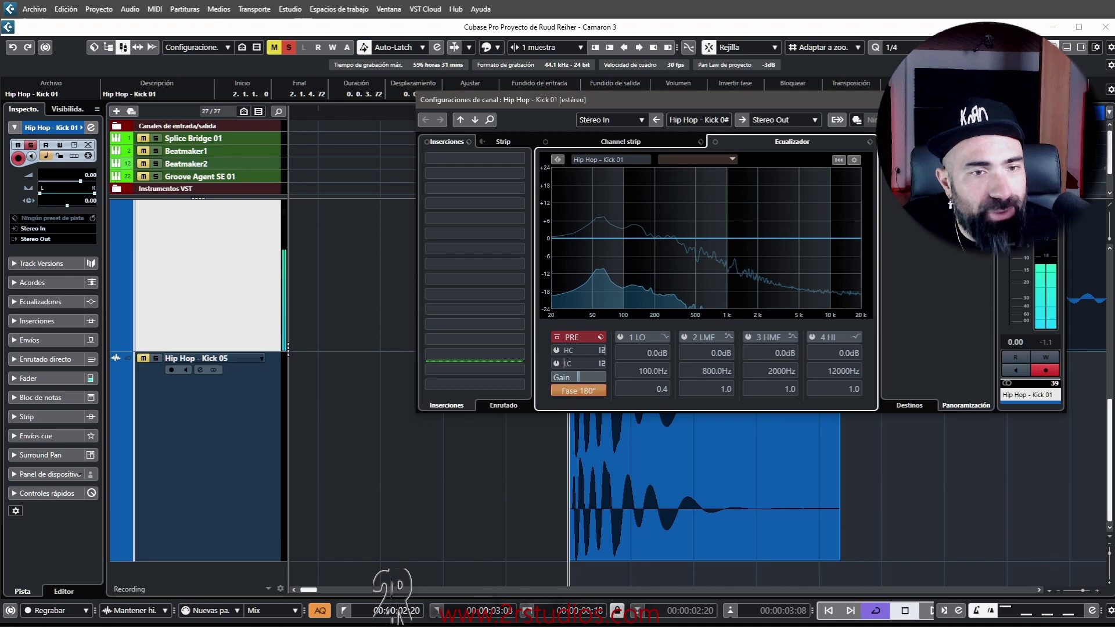
{"action": "key", "text": "Escape"}
Step: Examine the start of the Hip Hop - Kick 01 and Kick 05 waveforms against bar 2 at sample level
{"action": "scroll", "coordinate": [556, 494], "scroll_direction": "up", "scroll_amount": 6}
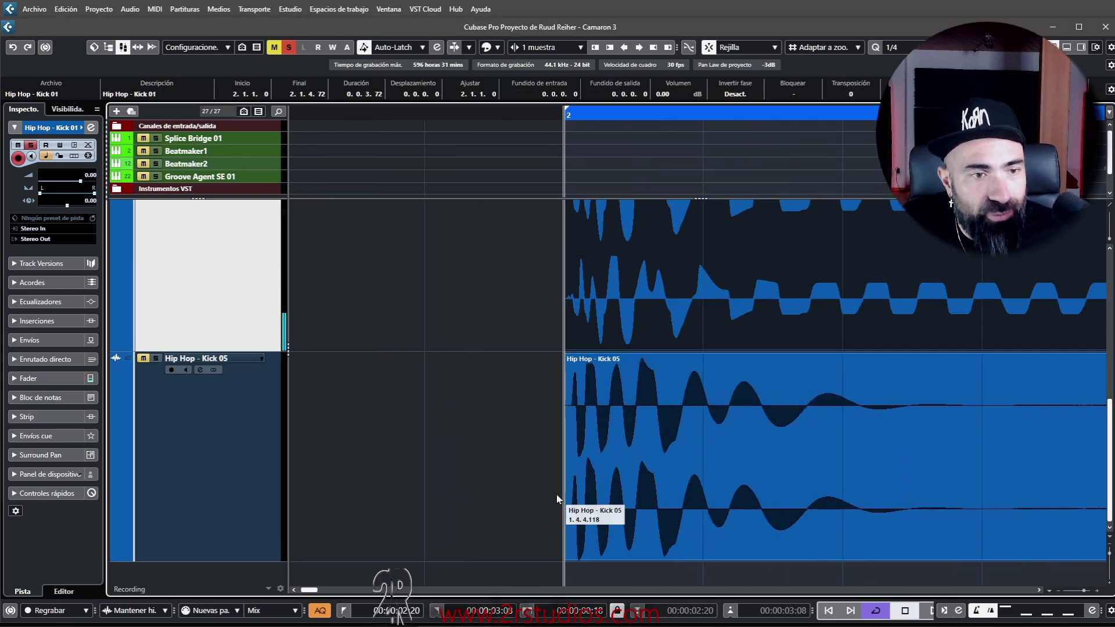
{"action": "scroll", "coordinate": [581, 483], "scroll_direction": "up", "scroll_amount": 2}
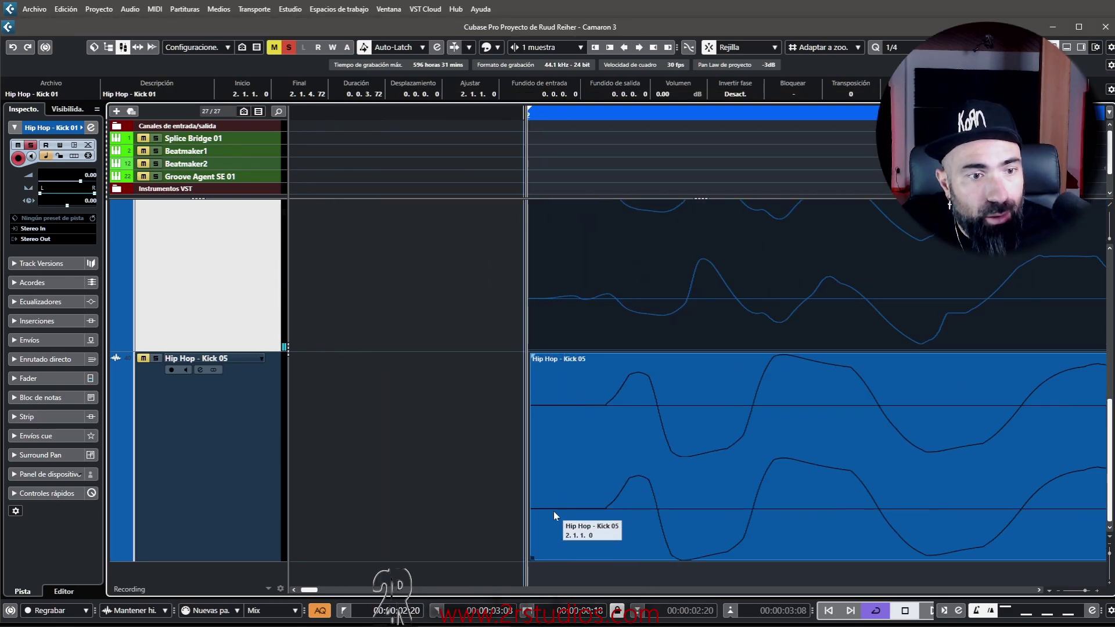
{"action": "scroll", "coordinate": [531, 531], "scroll_direction": "up", "scroll_amount": 3}
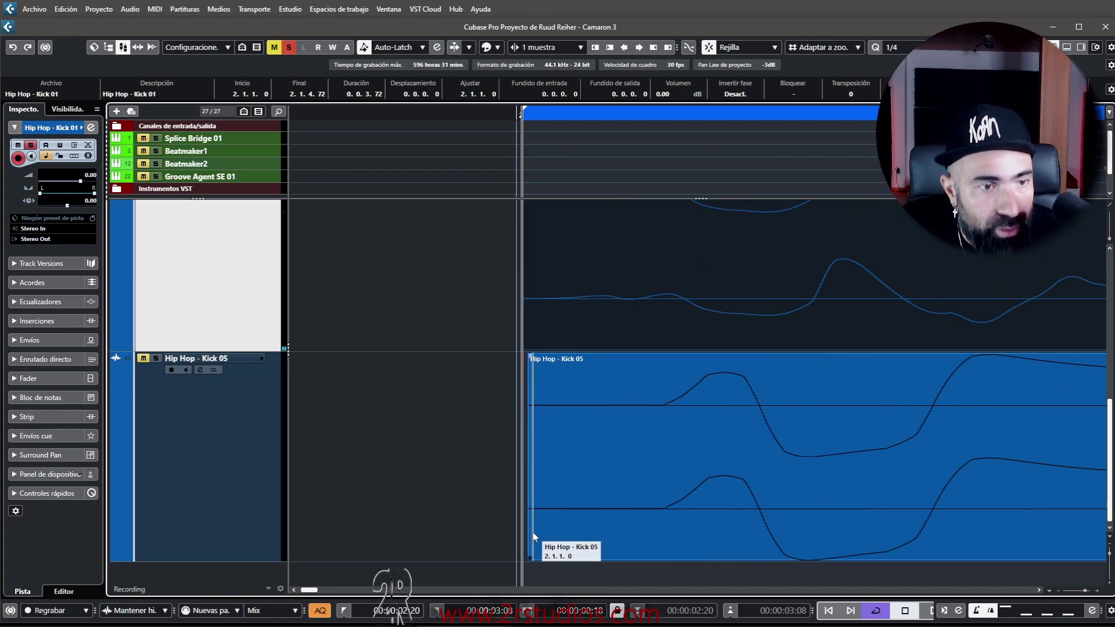
{"action": "scroll", "coordinate": [544, 464], "scroll_direction": "down", "scroll_amount": 3}
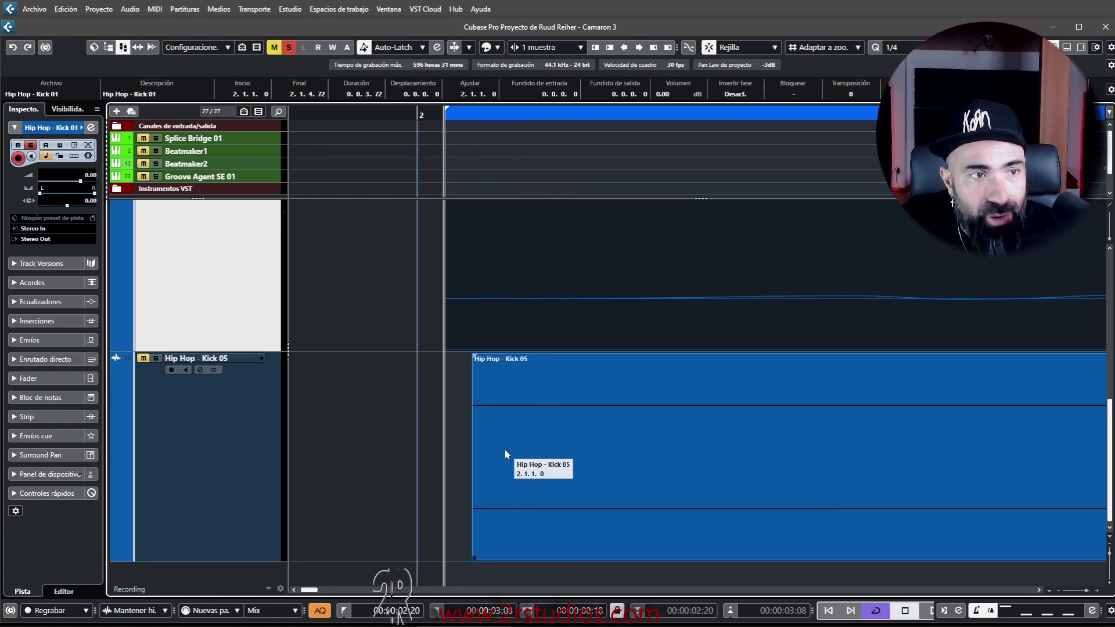
{"action": "scroll", "coordinate": [510, 434], "scroll_direction": "down", "scroll_amount": 1}
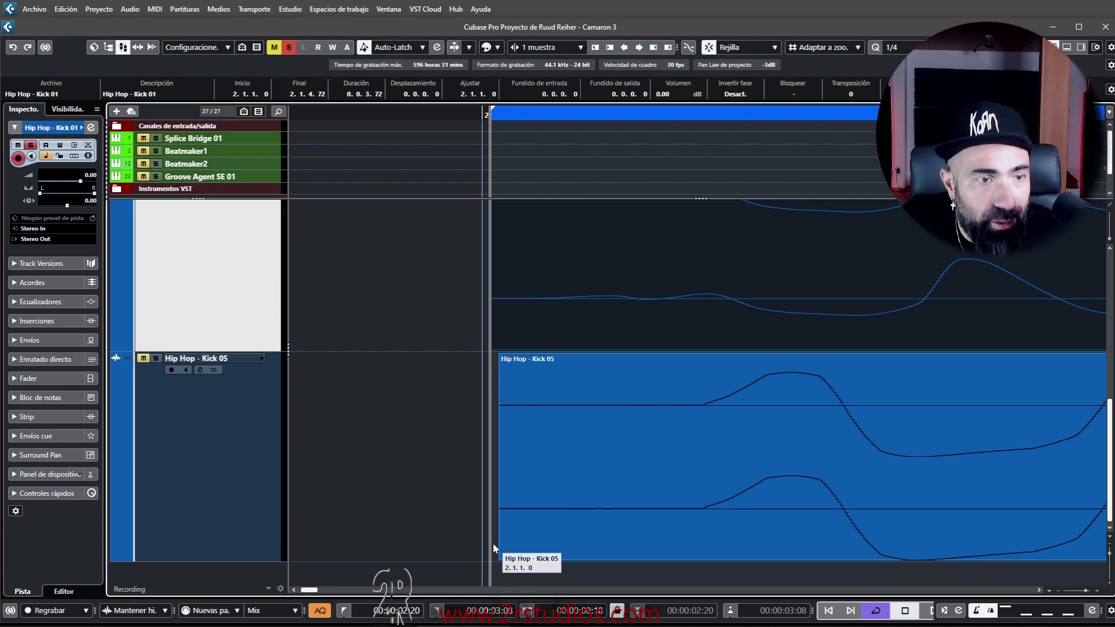
{"action": "scroll", "coordinate": [525, 348], "scroll_direction": "down", "scroll_amount": 1}
{"action": "scroll", "coordinate": [515, 267], "scroll_direction": "up", "scroll_amount": 1}
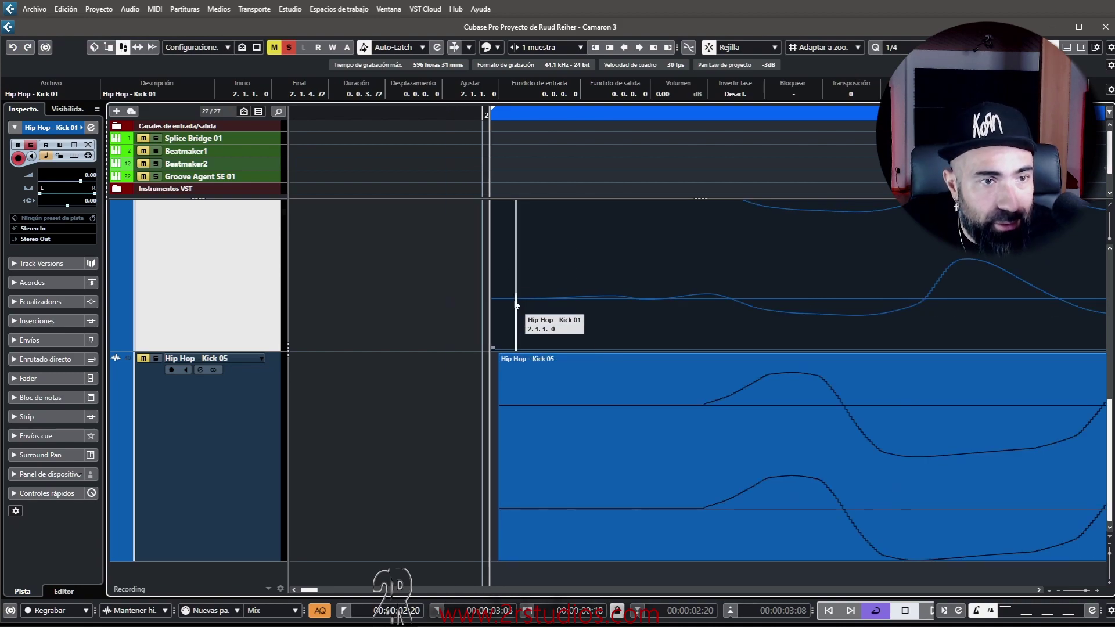
{"action": "scroll", "coordinate": [499, 282], "scroll_direction": "down", "scroll_amount": 1}
{"action": "scroll", "coordinate": [488, 232], "scroll_direction": "up", "scroll_amount": 3}
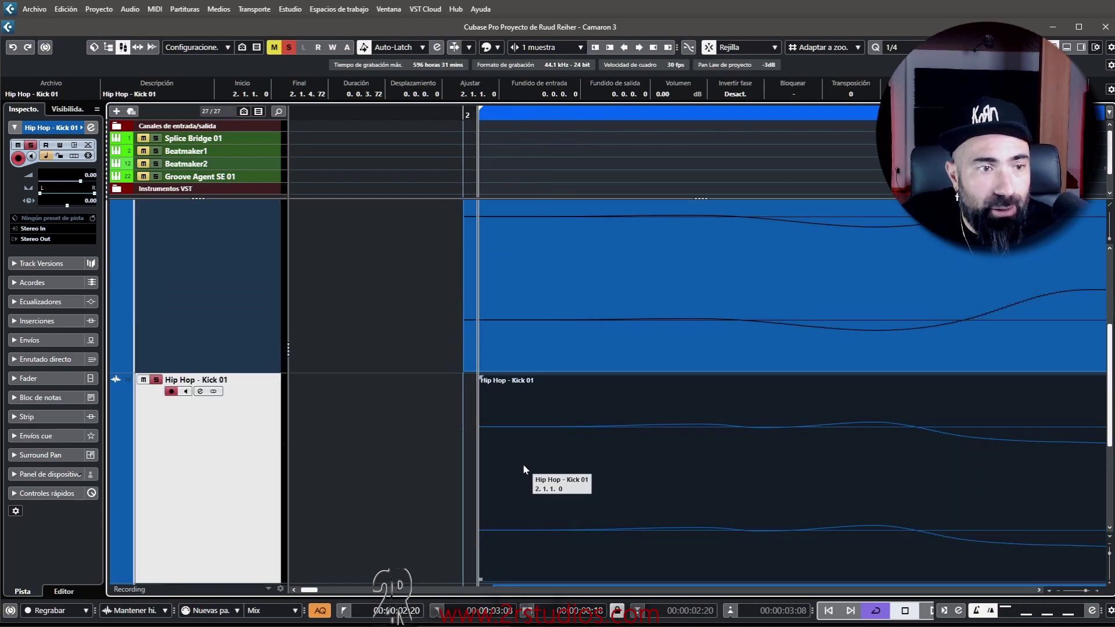
Step: Move the Hip Hop - Kick 01 and Kick 05 events so that both start at bar 2
{"action": "mouse_move", "coordinate": [516, 466]}
{"action": "left_mouse_down"}
{"action": "mouse_move", "coordinate": [518, 490]}
{"action": "mouse_move", "coordinate": [503, 492]}
{"action": "mouse_move", "coordinate": [501, 457]}
{"action": "left_mouse_up"}
{"action": "scroll", "coordinate": [514, 465], "scroll_direction": "down", "scroll_amount": 3}
{"action": "scroll", "coordinate": [232, 396], "scroll_direction": "up", "scroll_amount": 1}
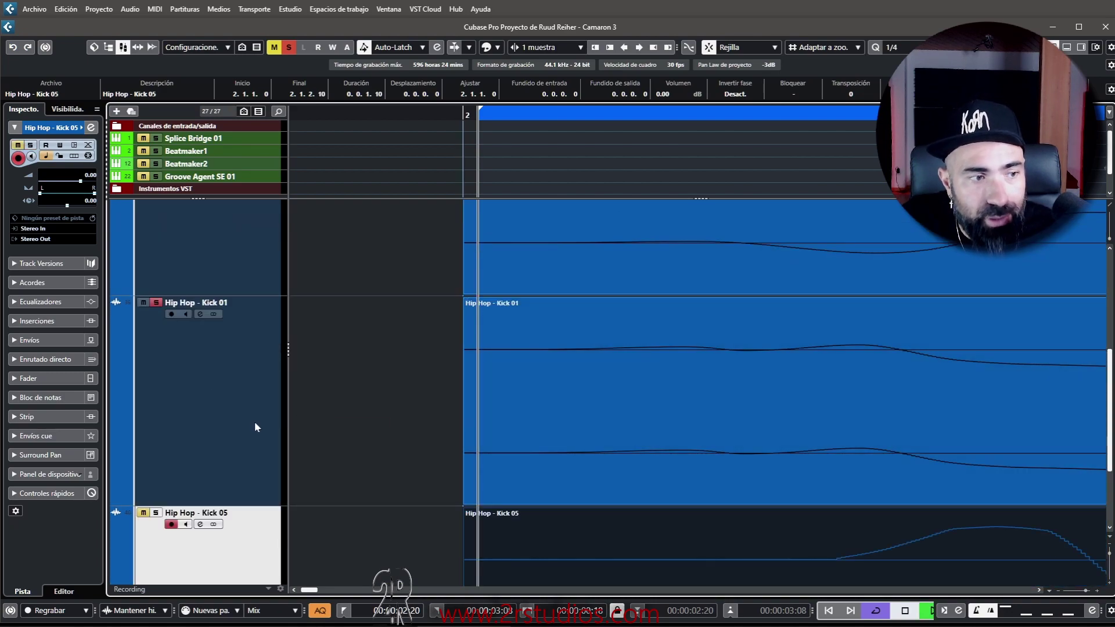
Step: Check Hip Hop - Kick 01's channel settings during playback, close them, and set the loop range to the Kick 01 event
{"action": "left_click", "coordinate": [200, 314]}
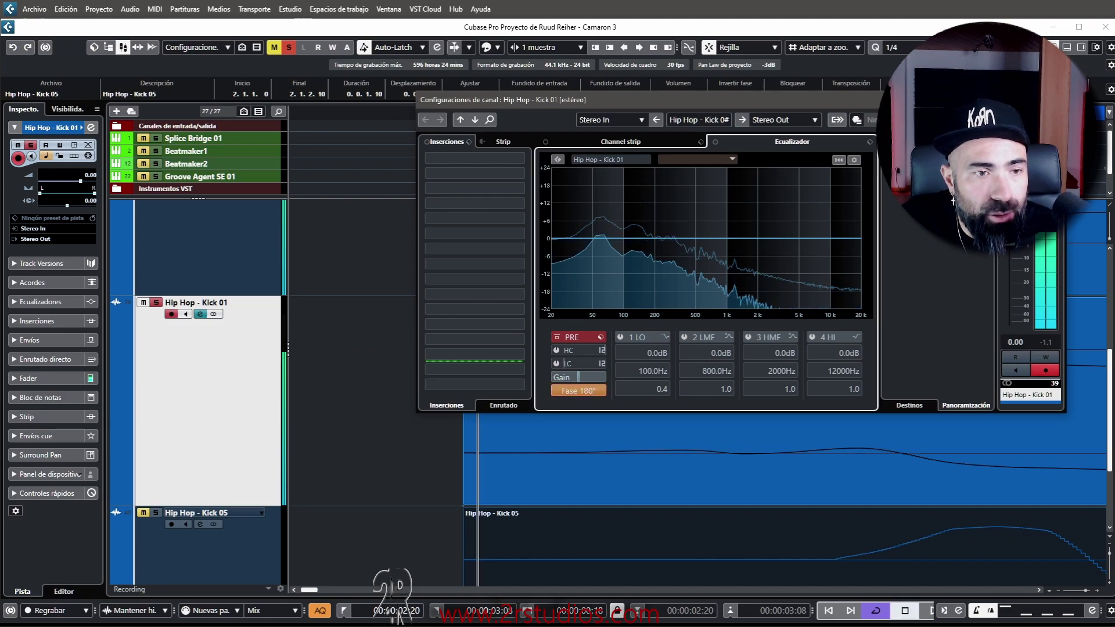
{"action": "key", "text": "Escape"}
{"action": "scroll", "coordinate": [418, 458], "scroll_direction": "down", "scroll_amount": 3}
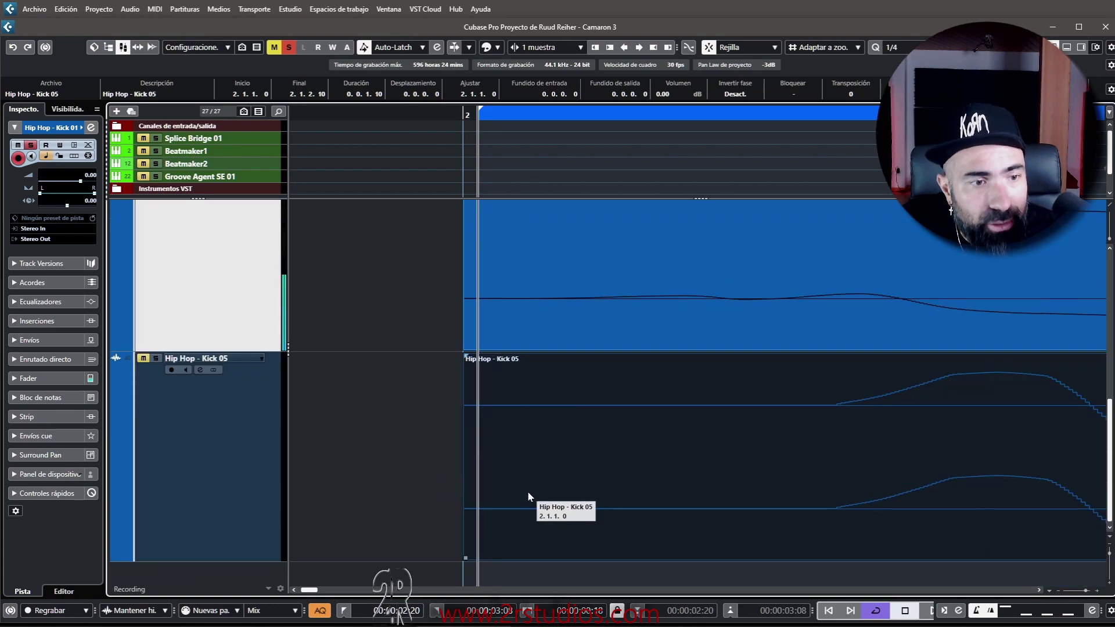
{"action": "left_click", "coordinate": [579, 308]}
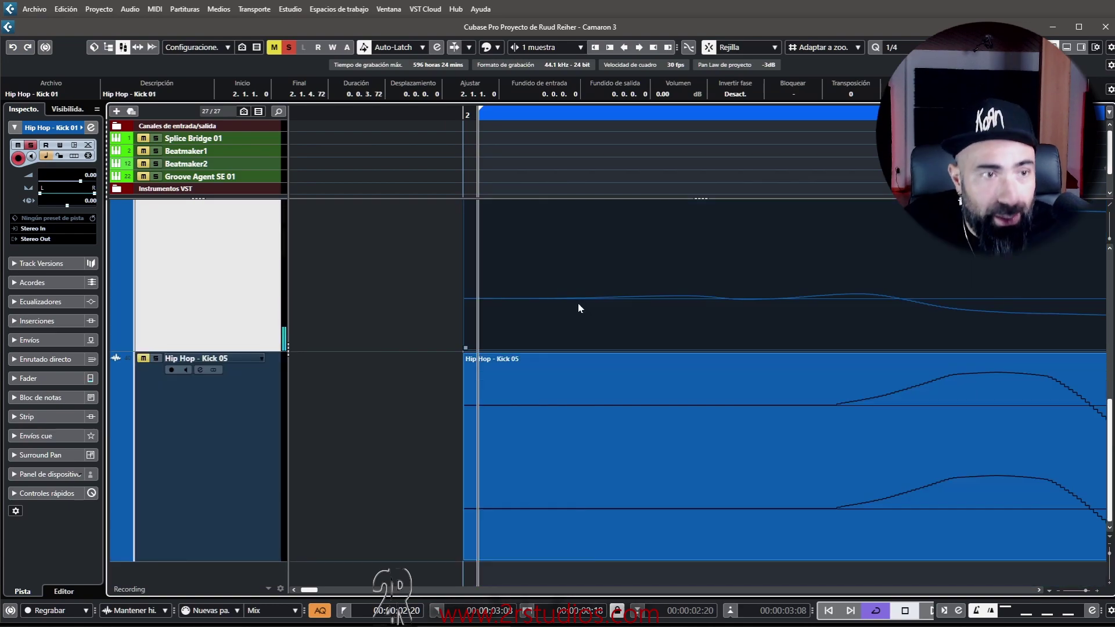
{"action": "key", "text": "p"}
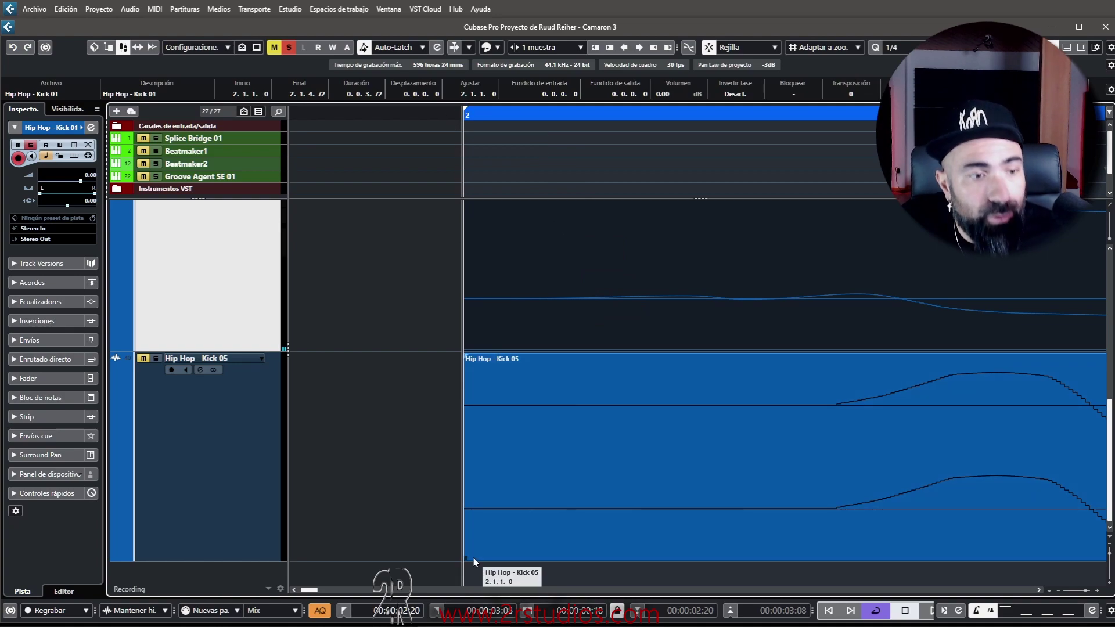
Step: Trim the silence before Hip Hop - Kick 05's first wave and move the shortened event to start at bar 2
{"action": "left_click_drag", "start_coordinate": [466, 556], "coordinate": [485, 556]}
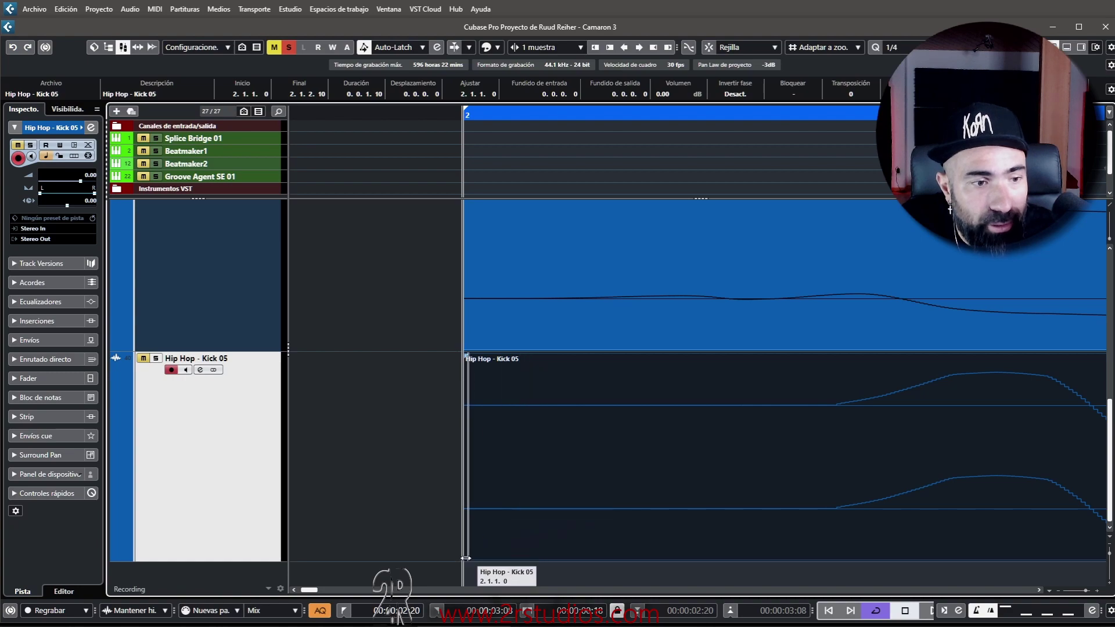
{"action": "left_click_drag", "start_coordinate": [466, 556], "coordinate": [843, 541]}
{"action": "scroll", "coordinate": [748, 469], "scroll_direction": "down", "scroll_amount": 4}
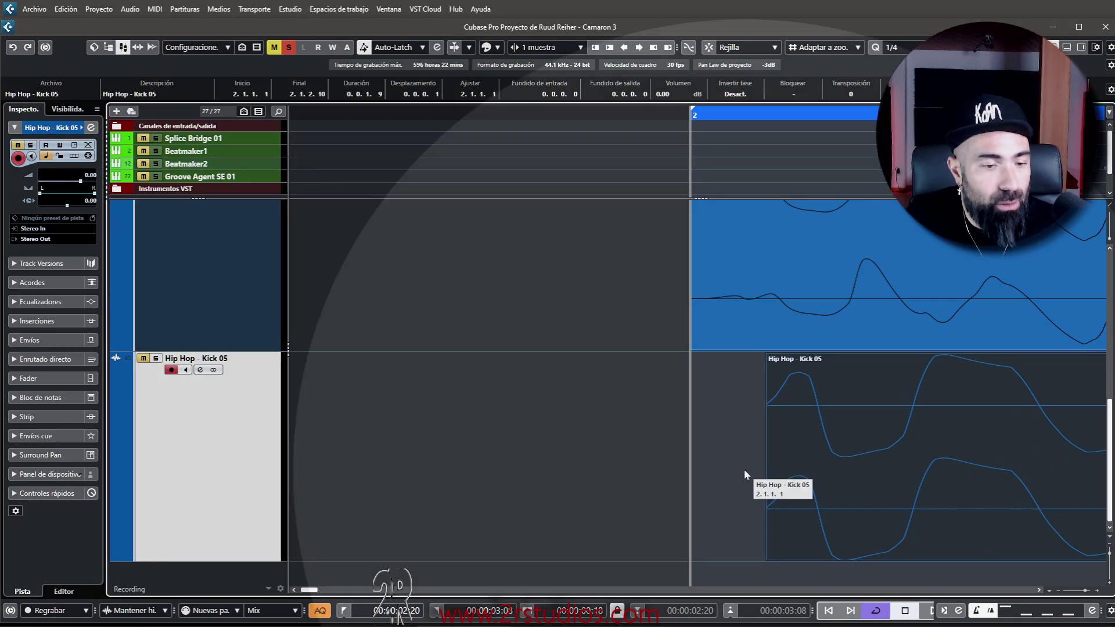
{"action": "left_click", "coordinate": [743, 474]}
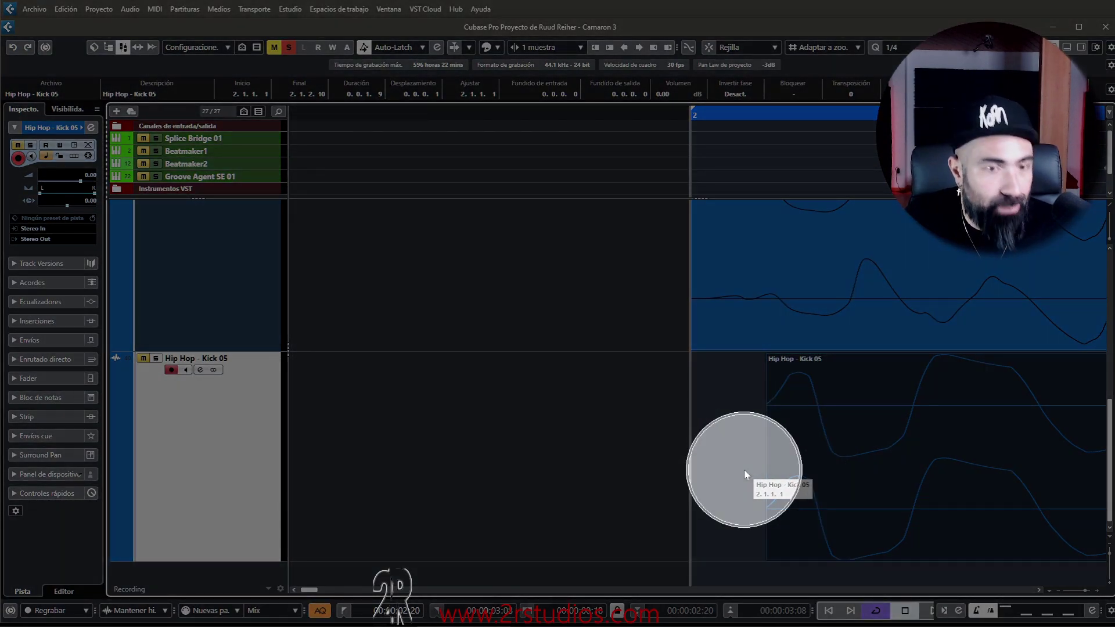
{"action": "left_click_drag", "start_coordinate": [744, 474], "coordinate": [444, 465]}
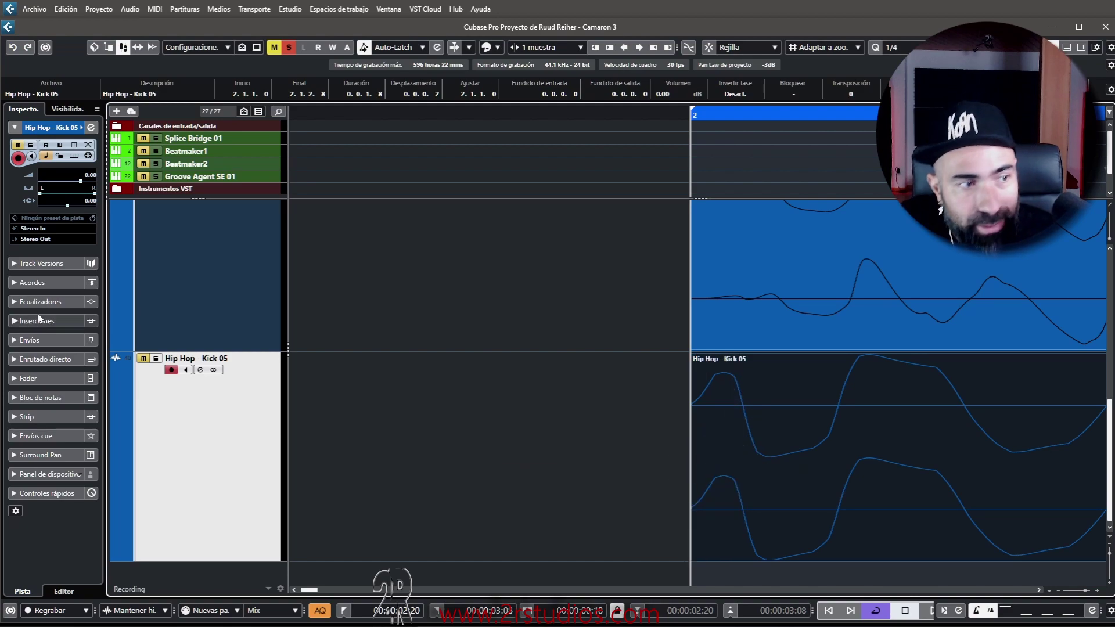
Step: Open Hip Hop - Kick 05's channel settings with the track unmuted and compare phase 180° with 0° during loop playback, leaving it at 0°
{"action": "left_click", "coordinate": [200, 370]}
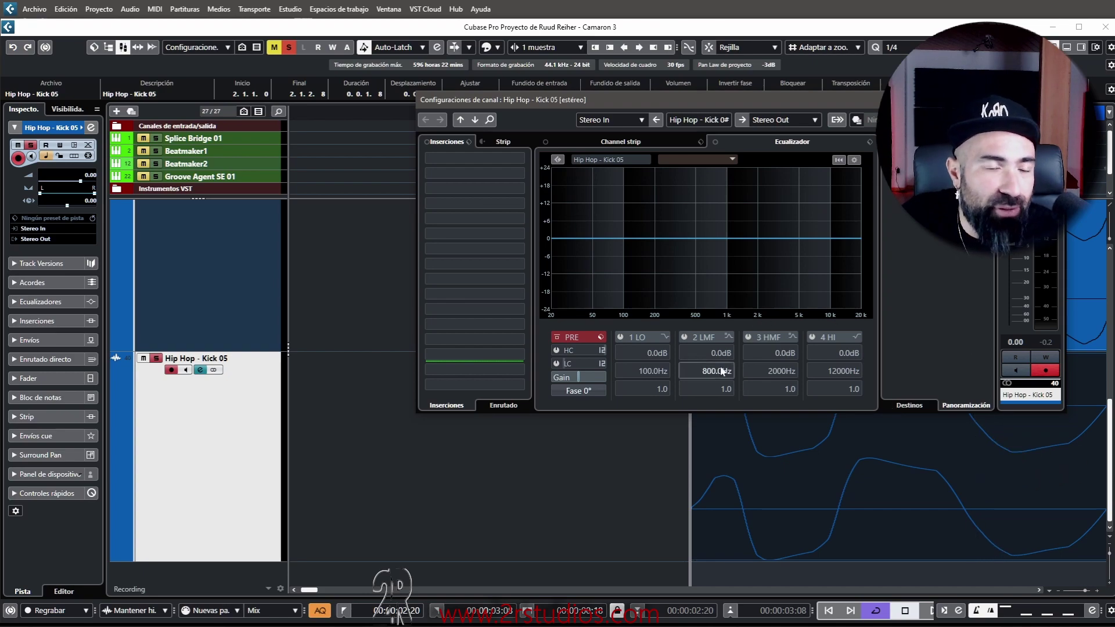
{"action": "key", "text": "space"}
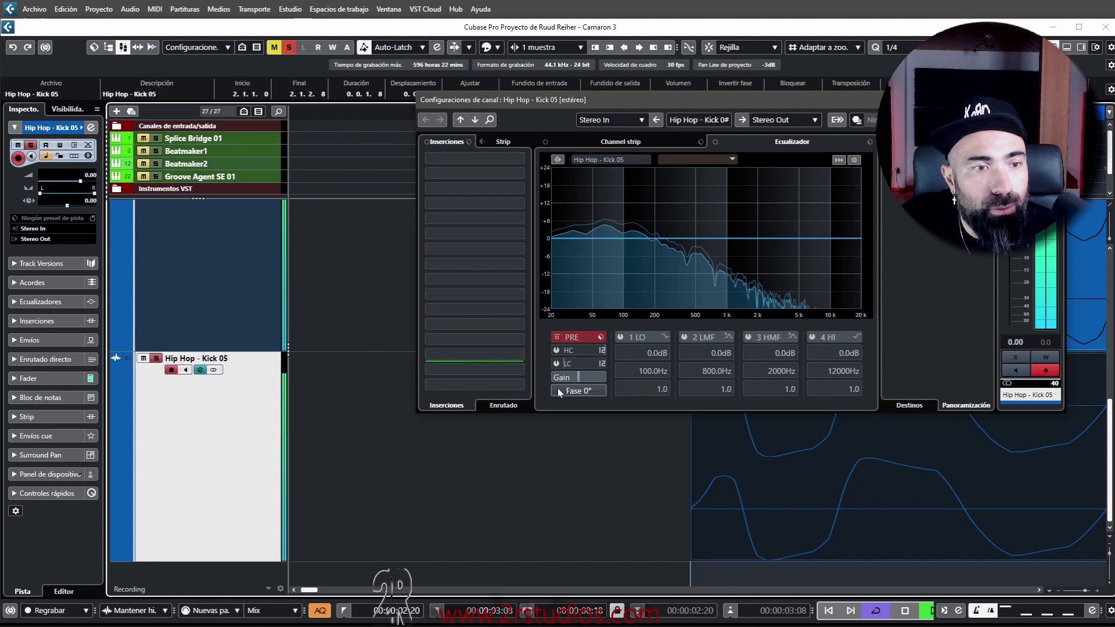
{"action": "left_click", "coordinate": [584, 392]}
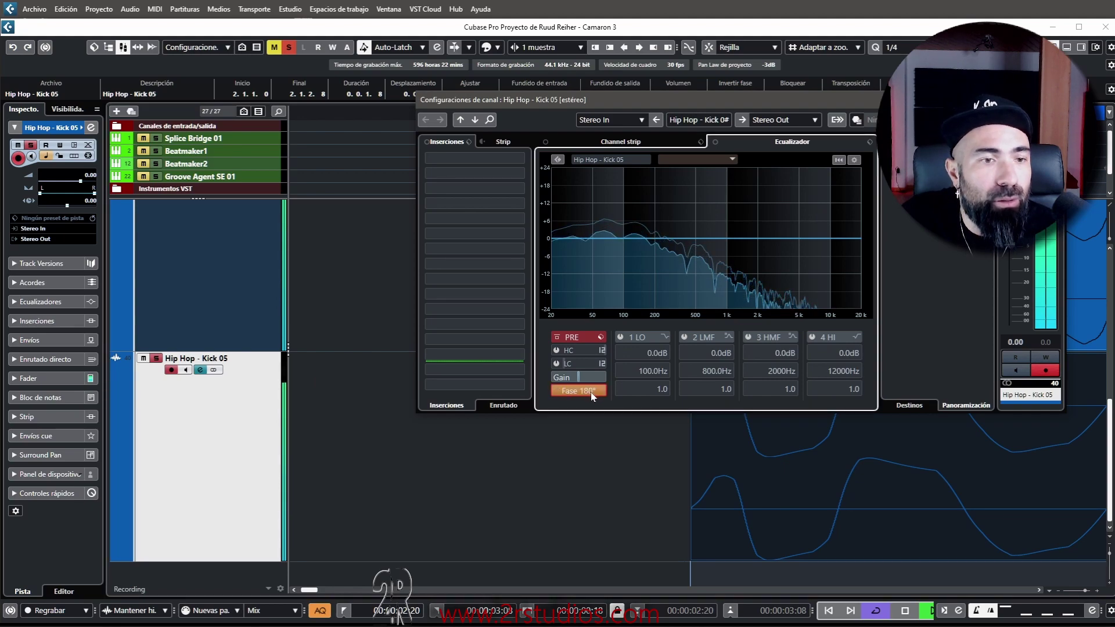
{"action": "left_click", "coordinate": [590, 392]}
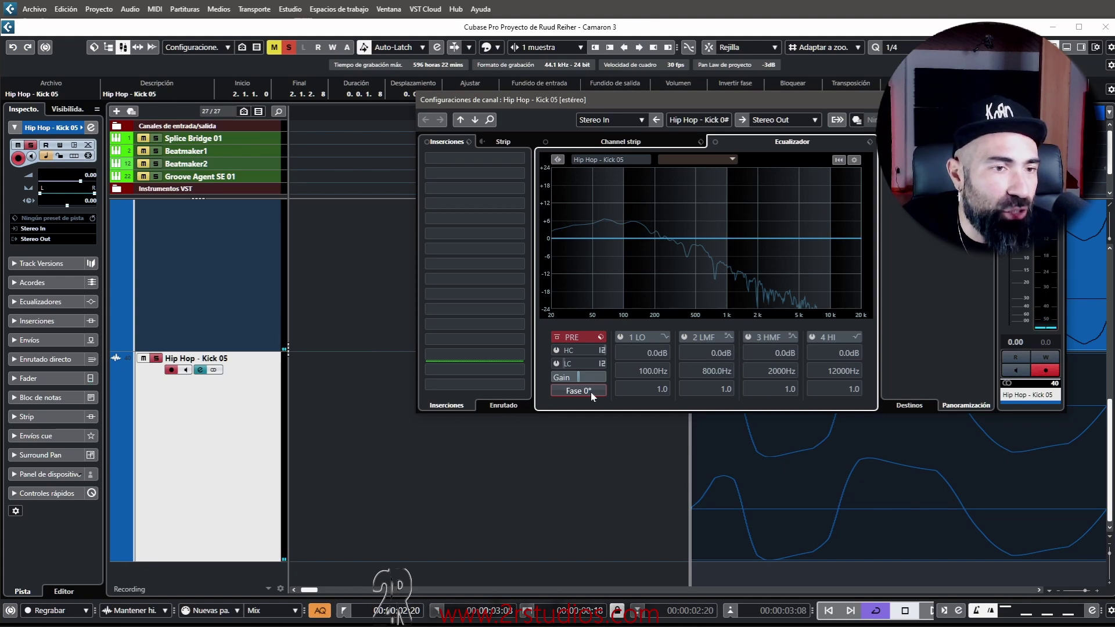
{"action": "key", "text": "space"}
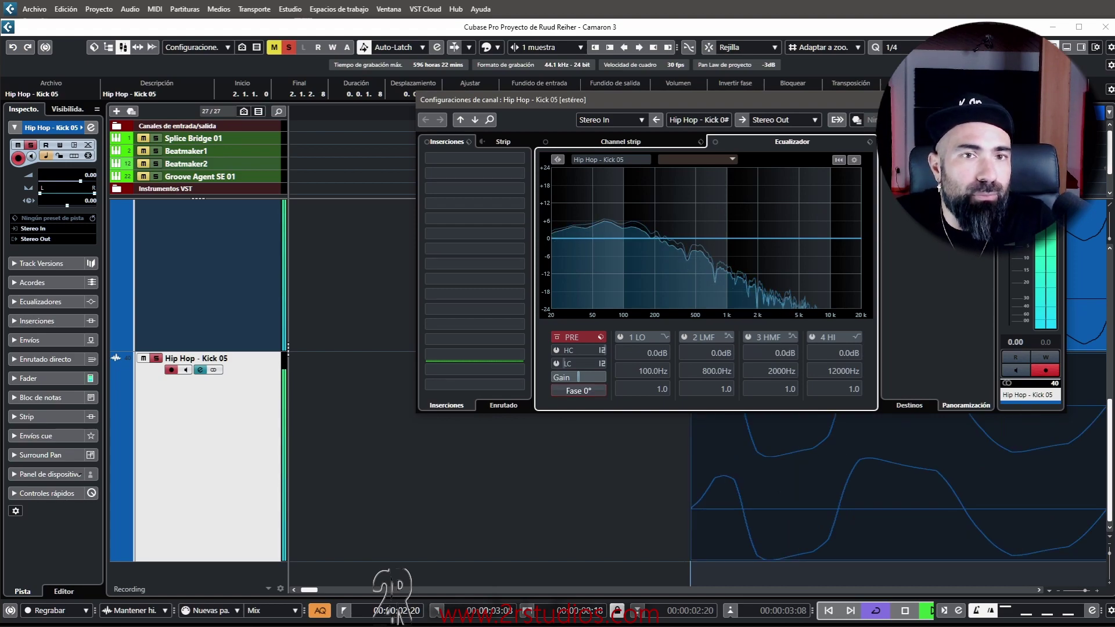
Step: Close the channel settings, undo Kick 05's move to bar 2 and restore it, comparing both positions by ear
{"action": "left_click", "coordinate": [1056, 100]}
{"action": "key", "text": "ctrl+z"}
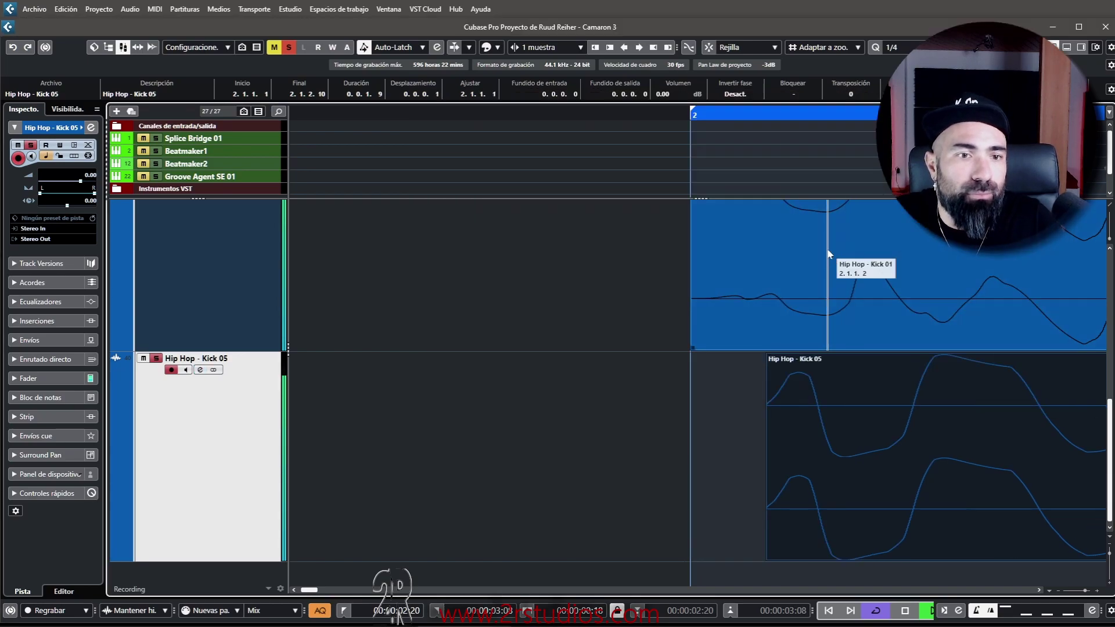
{"action": "key", "text": "ctrl+z"}
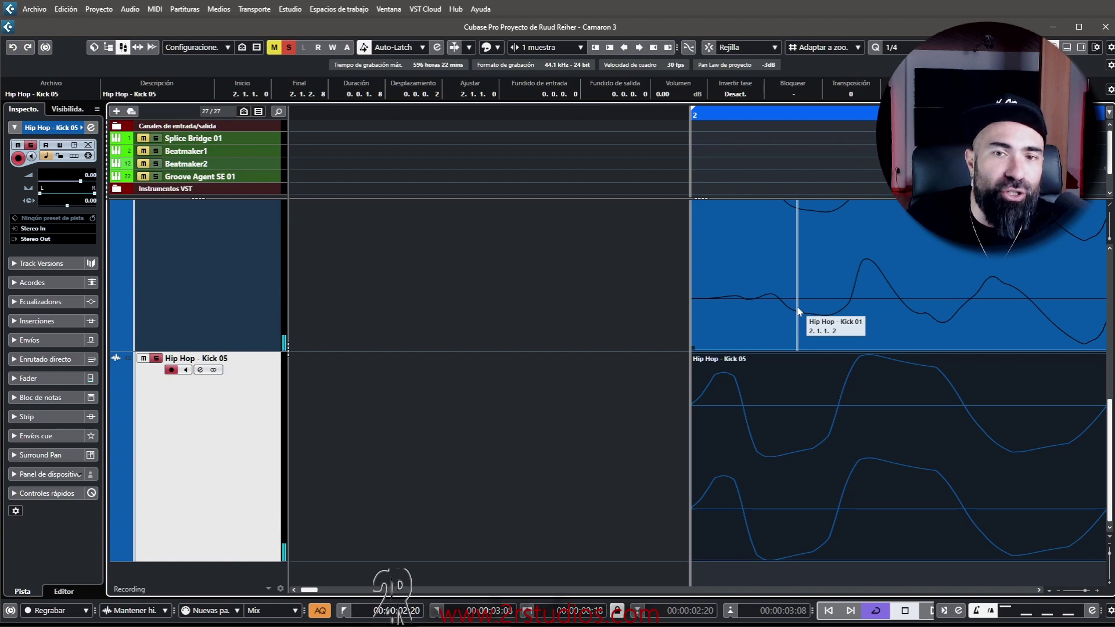
{"action": "left_click_drag", "start_coordinate": [798, 311], "coordinate": [694, 288]}
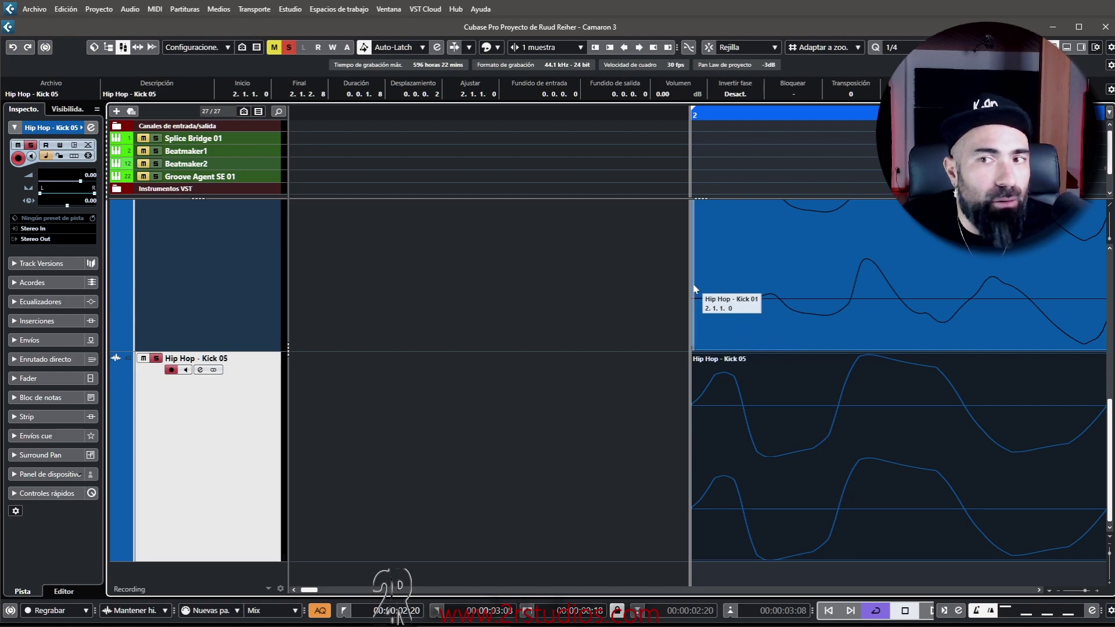
{"action": "left_click_drag", "start_coordinate": [694, 289], "coordinate": [693, 288]}
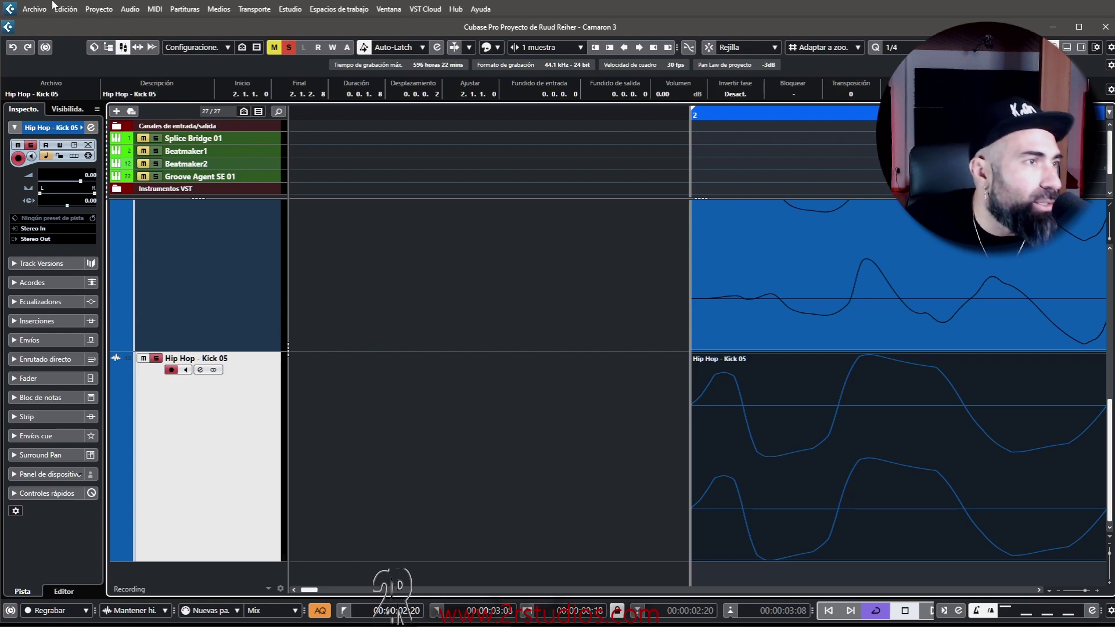
Step: Close the Camaron 3 project and bring up the Steam Machine project
{"action": "left_click", "coordinate": [35, 9]}
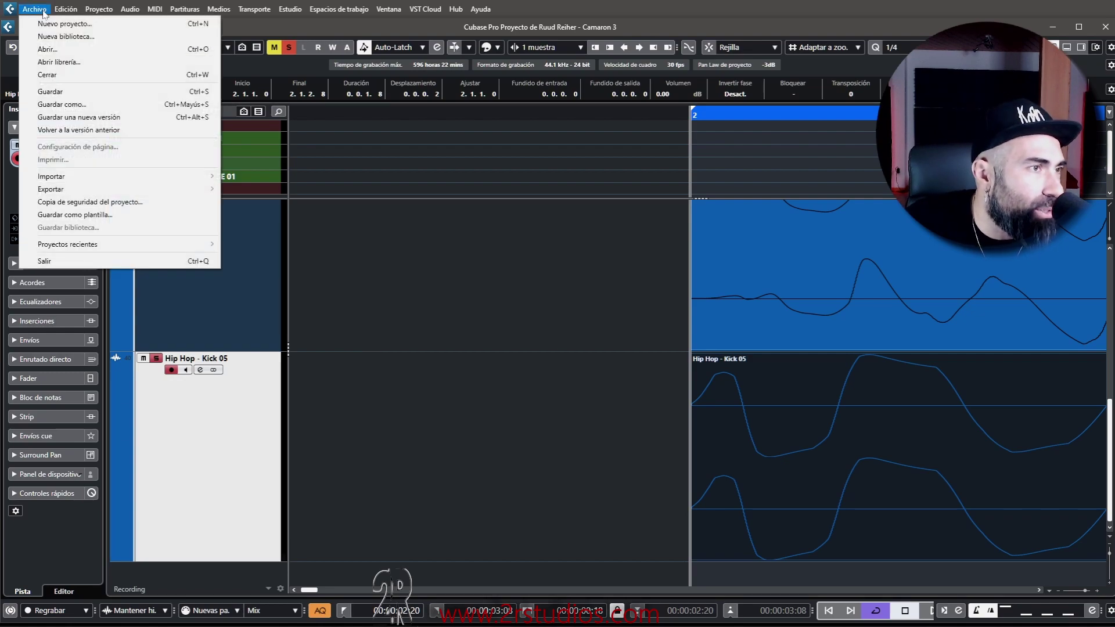
{"action": "left_click", "coordinate": [48, 75]}
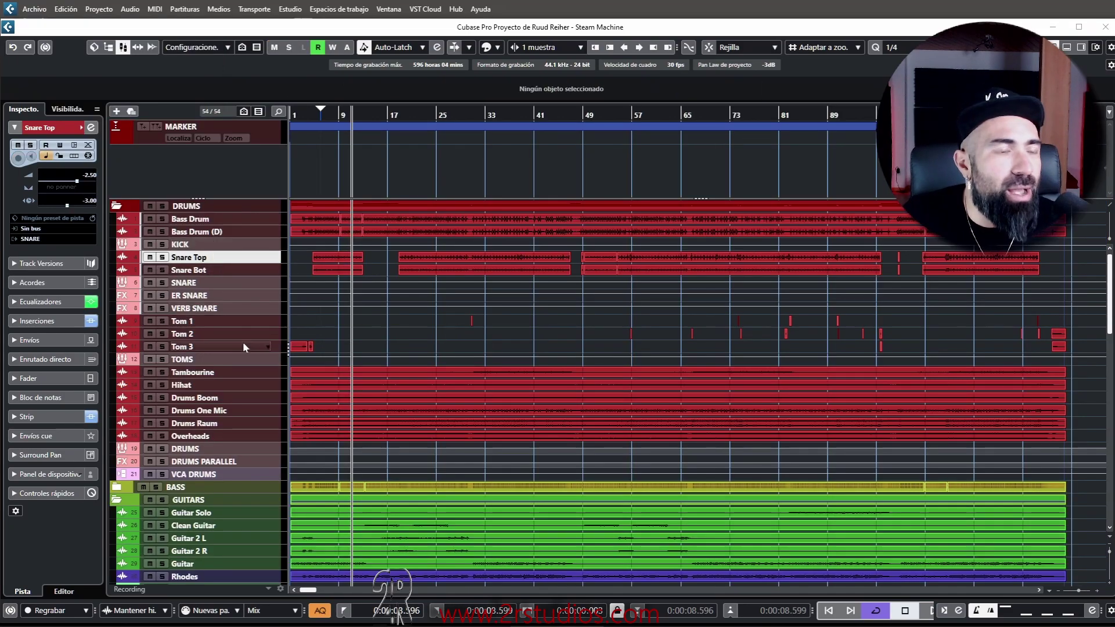
Step: Look through the DRUMS, BASS, GUITARS and VOX track groups of the Steam Machine project
{"action": "scroll", "coordinate": [241, 351], "scroll_direction": "down", "scroll_amount": 4}
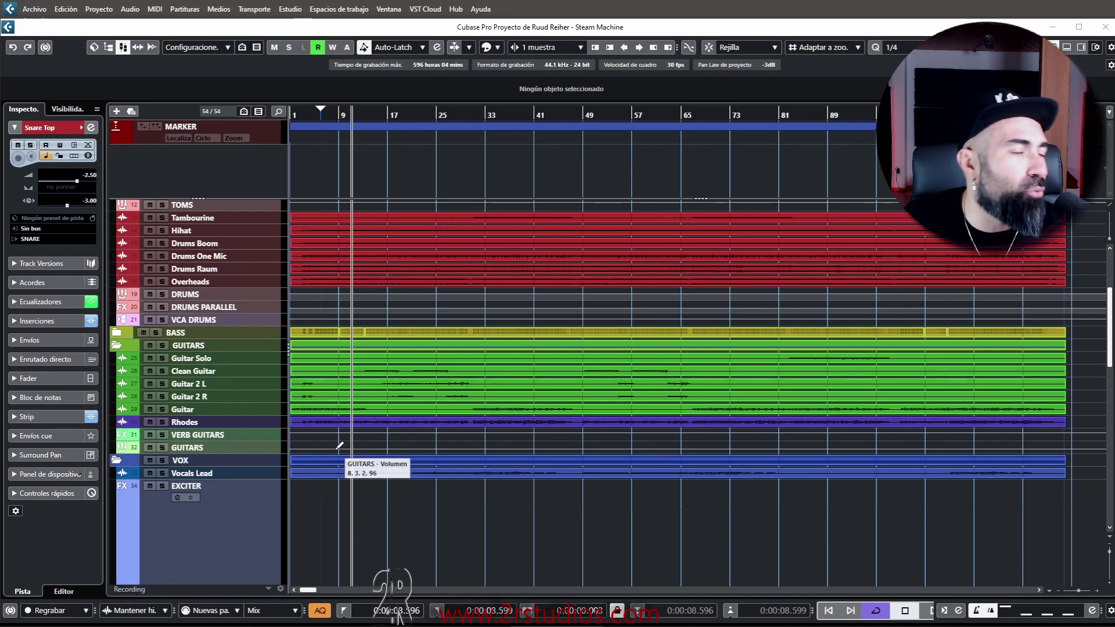
{"action": "scroll", "coordinate": [341, 452], "scroll_direction": "down", "scroll_amount": 4}
{"action": "scroll", "coordinate": [341, 453], "scroll_direction": "up", "scroll_amount": 8}
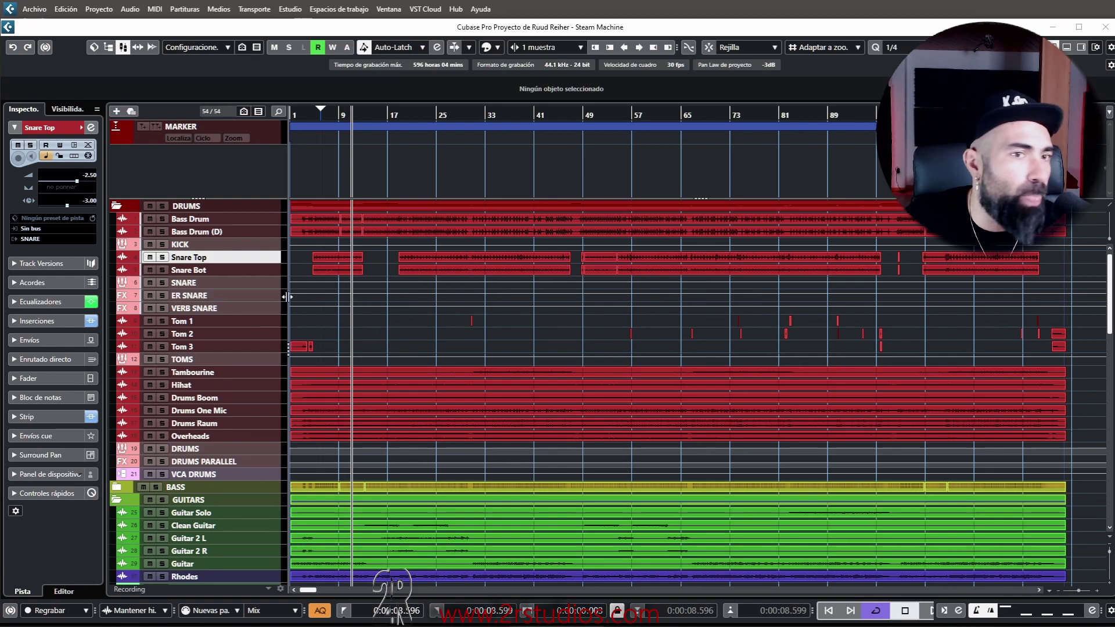
{"action": "scroll", "coordinate": [308, 319], "scroll_direction": "down", "scroll_amount": 3}
{"action": "scroll", "coordinate": [317, 347], "scroll_direction": "up", "scroll_amount": 3}
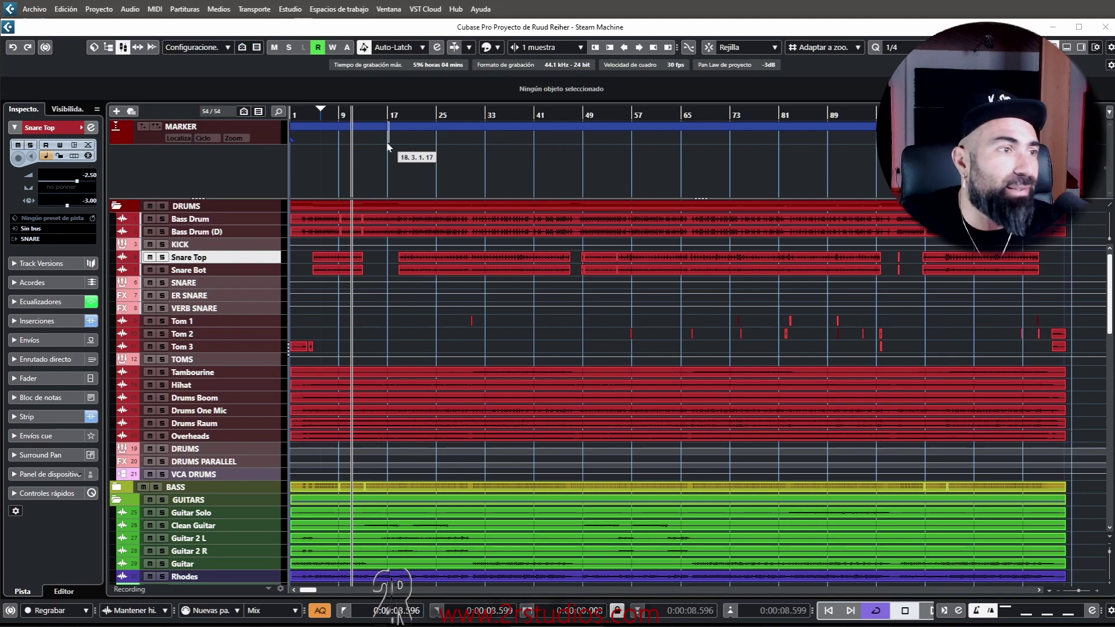
{"action": "left_click", "coordinate": [31, 207]}
{"action": "left_click", "coordinate": [30, 207]}
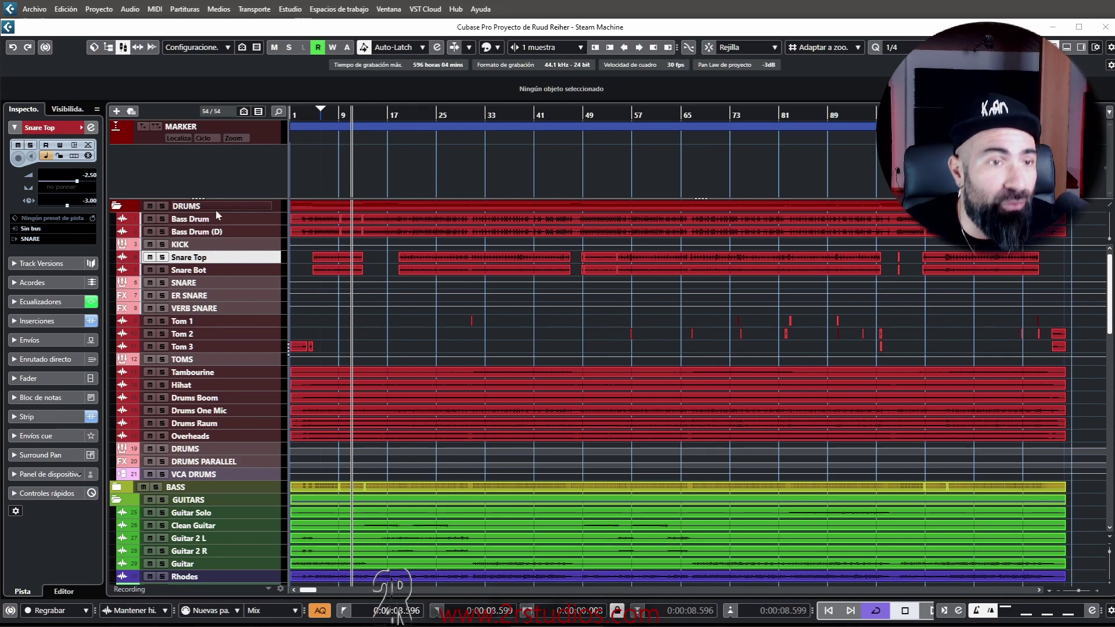
Step: Solo the DRUMS folder track and play the drum group on its own
{"action": "left_click", "coordinate": [797, 232]}
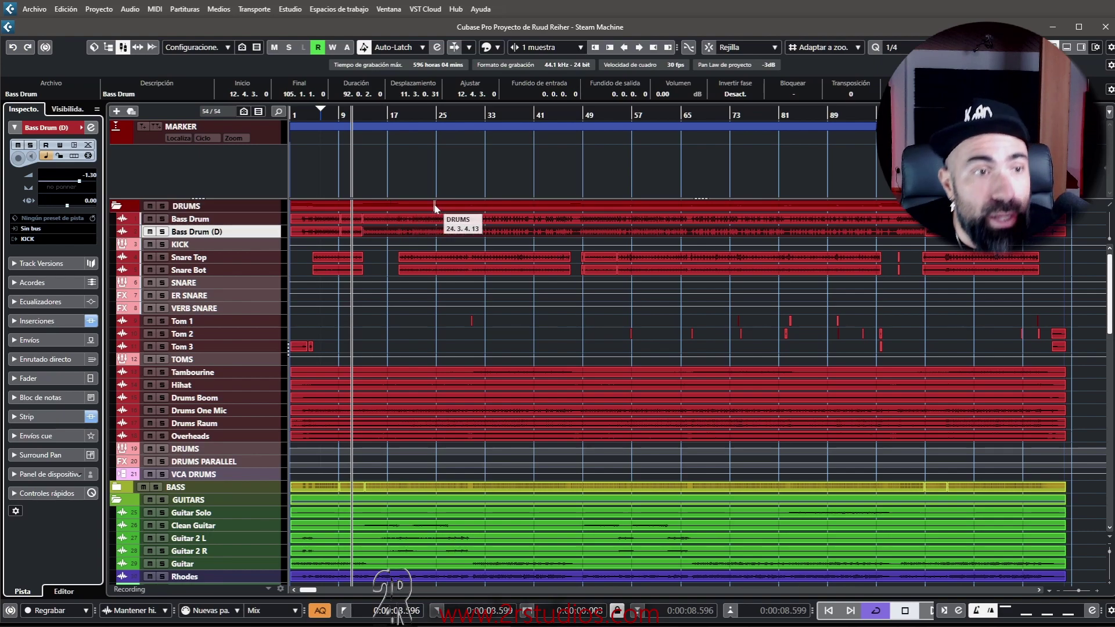
{"action": "left_click", "coordinate": [164, 206]}
{"action": "key", "text": "space"}
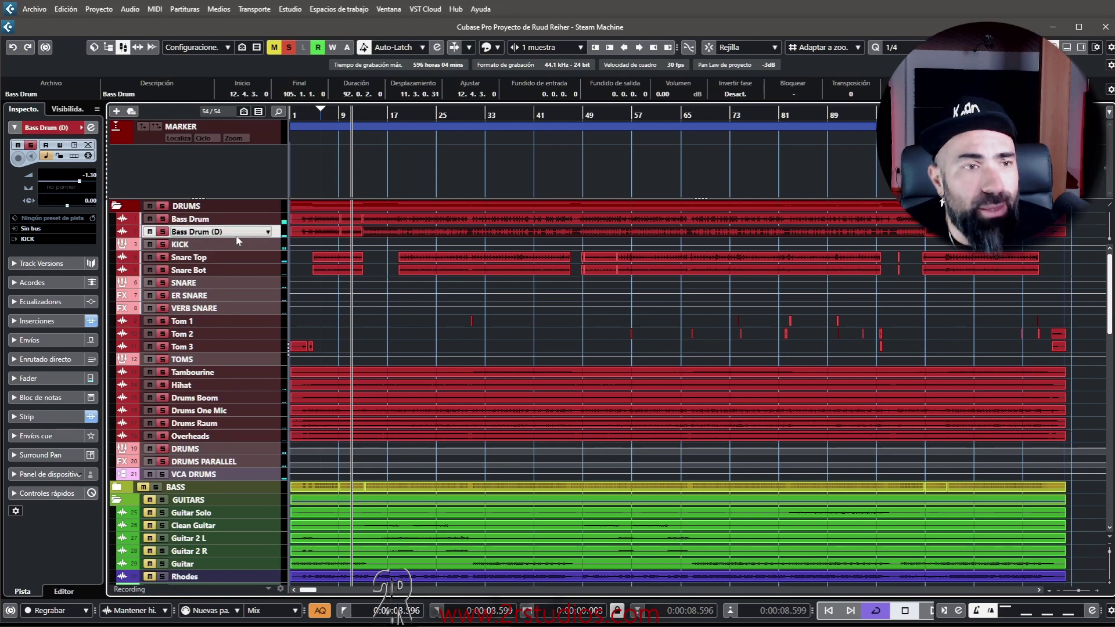
Step: Check the track delay settings of the Bass Drum, Snare Top and Snare Bot tracks one after another
{"action": "left_click", "coordinate": [216, 221]}
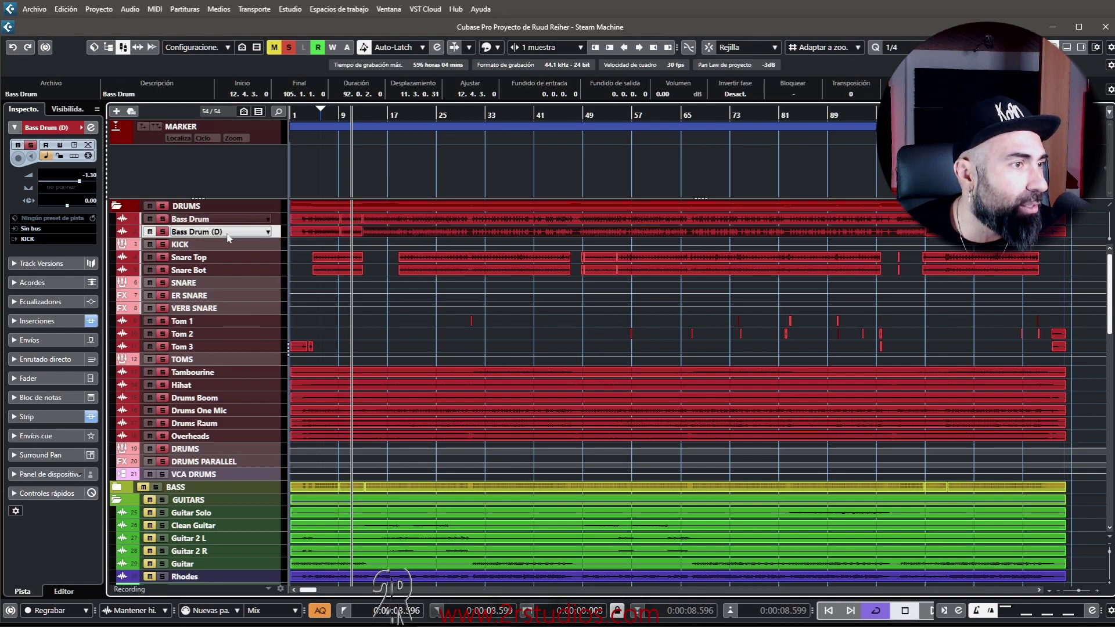
{"action": "left_click", "coordinate": [220, 257]}
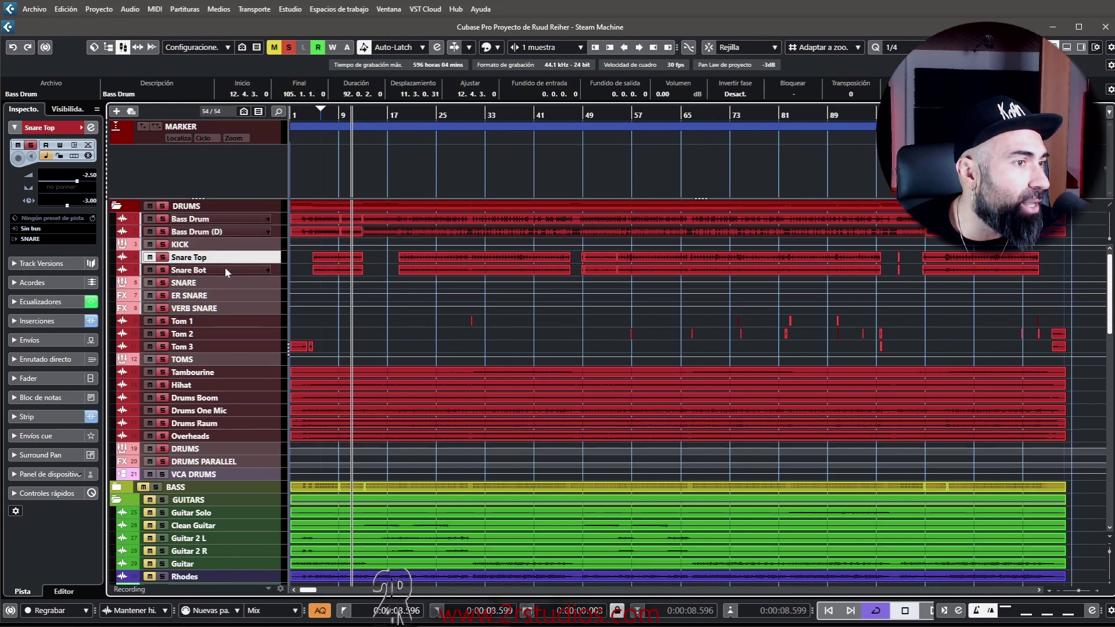
{"action": "key", "text": "Down"}
{"action": "key", "text": "Up"}
{"action": "key", "text": "Up"}
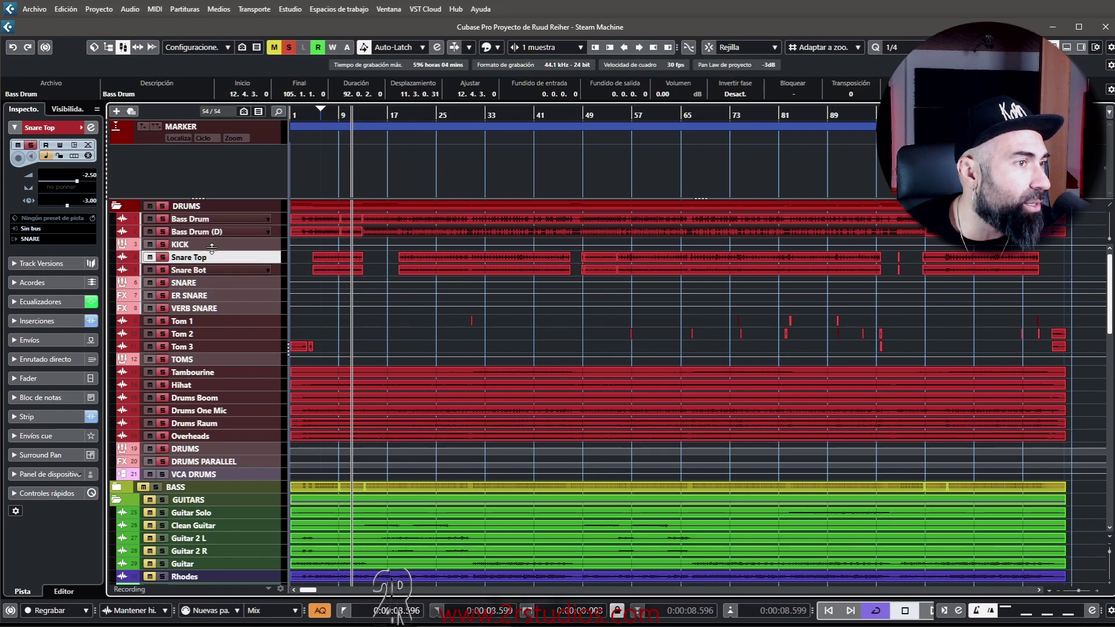
{"action": "left_click", "coordinate": [226, 257]}
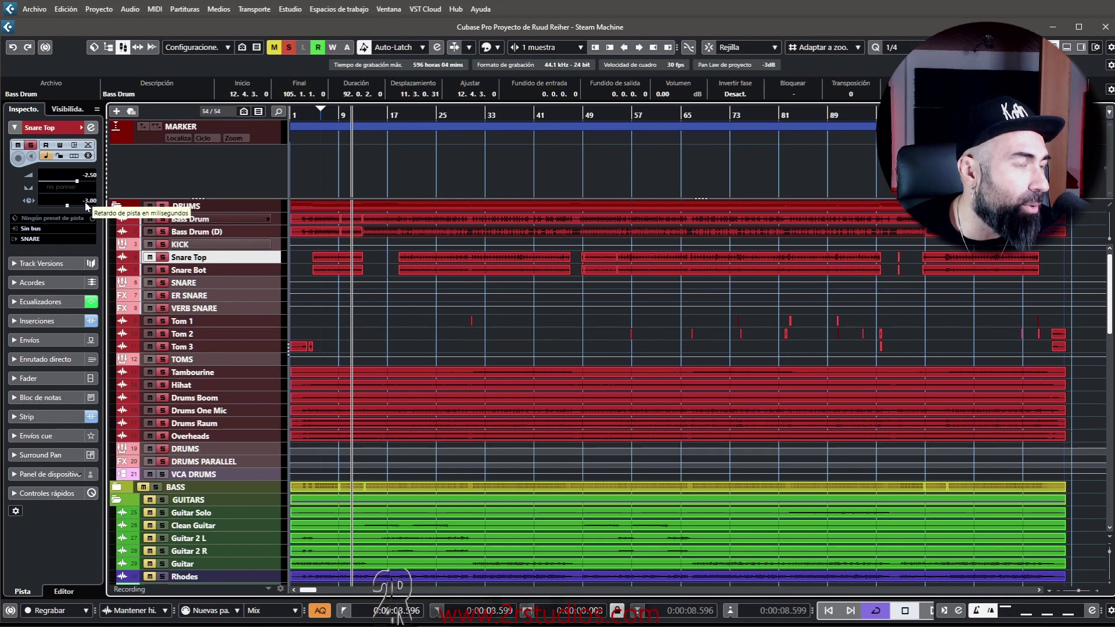
{"action": "left_click", "coordinate": [197, 271]}
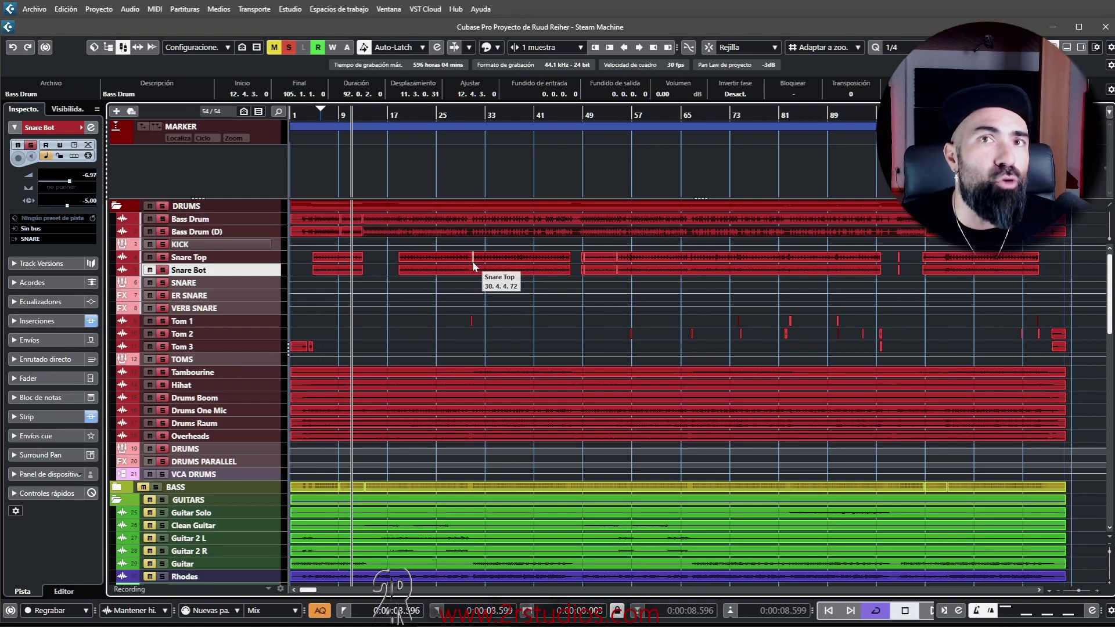
Step: Check the track delays of Drums Boom, Drums One Mic, Drums Raum and Overheads
{"action": "left_click", "coordinate": [206, 403]}
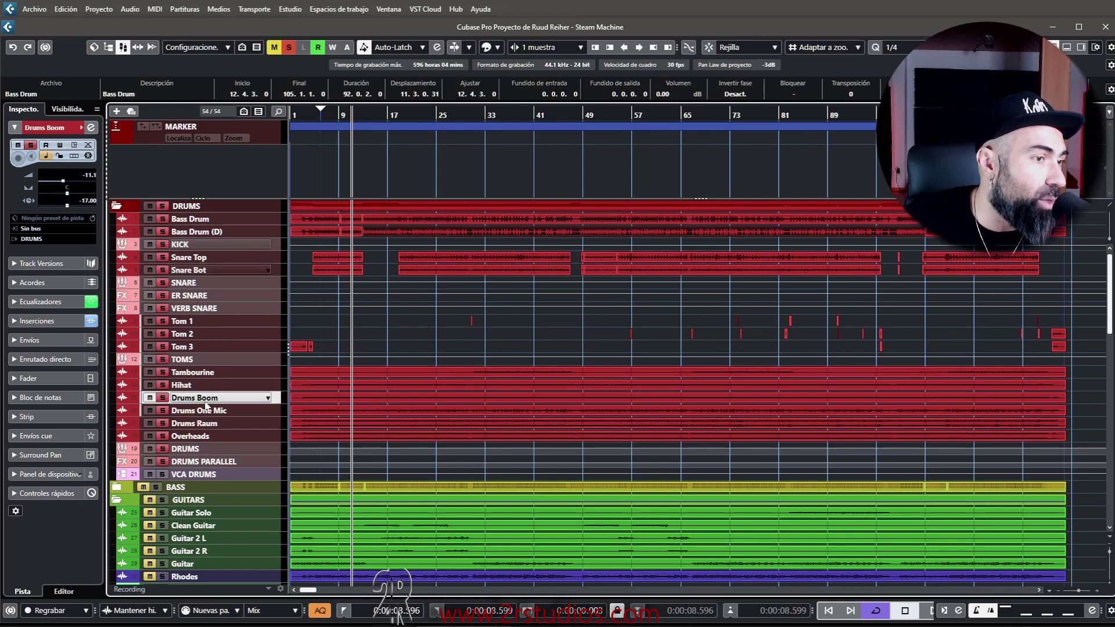
{"action": "left_click", "coordinate": [210, 411]}
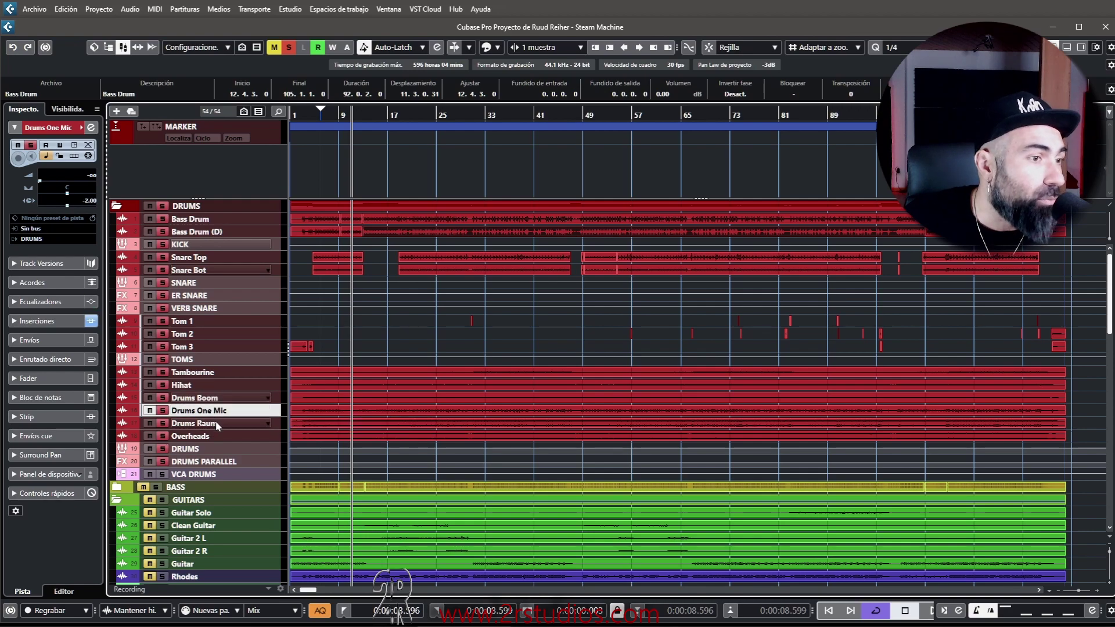
{"action": "left_click", "coordinate": [218, 425]}
{"action": "left_click", "coordinate": [214, 436]}
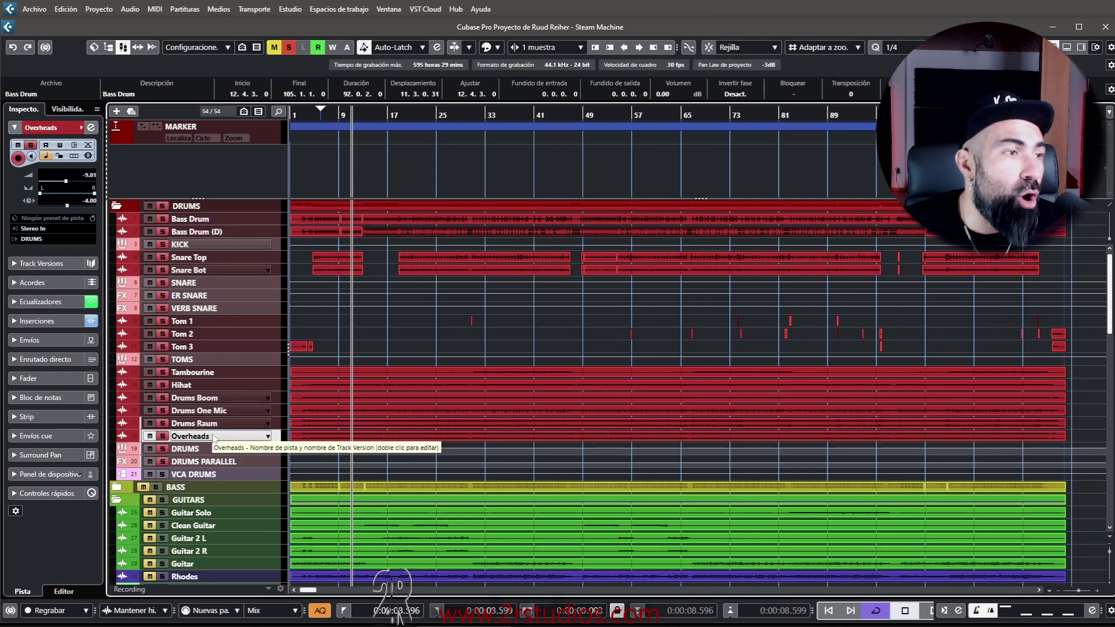
{"action": "key", "text": "ctrl"}
{"action": "key", "text": "ctrl"}
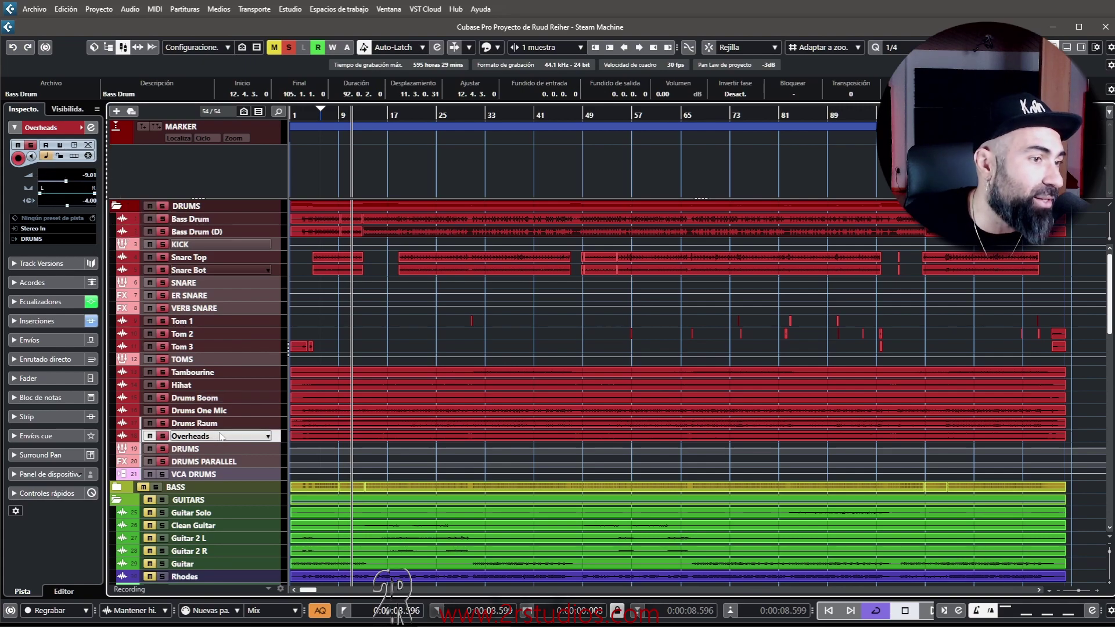
Step: Open the channel settings and examine the phase inversion setting on Drums Boom and Overheads
{"action": "left_click", "coordinate": [218, 401]}
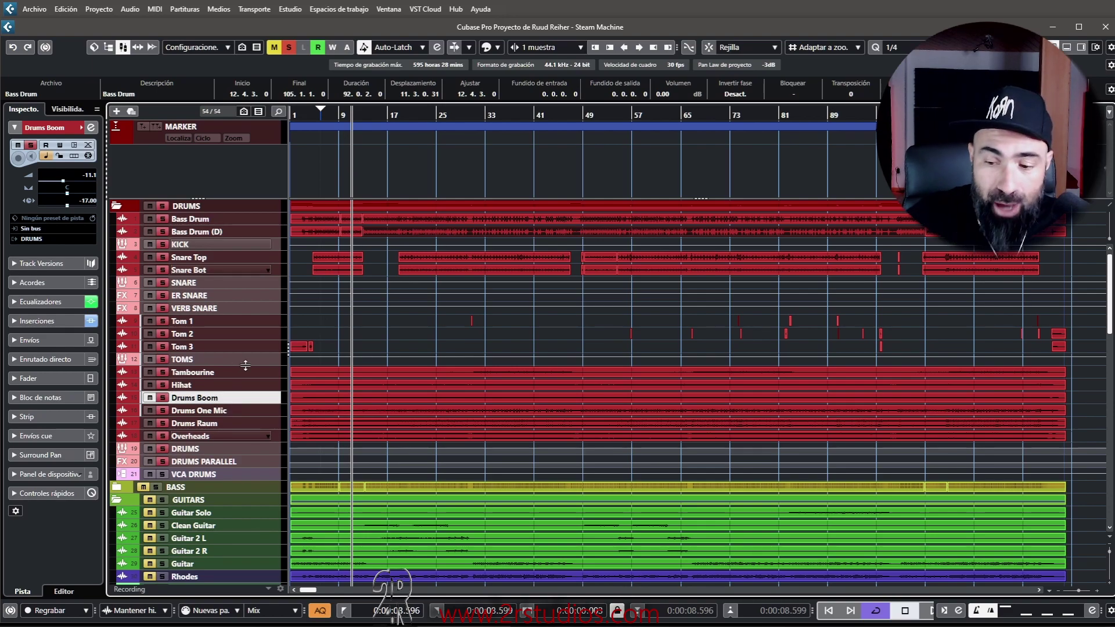
{"action": "key", "text": "e"}
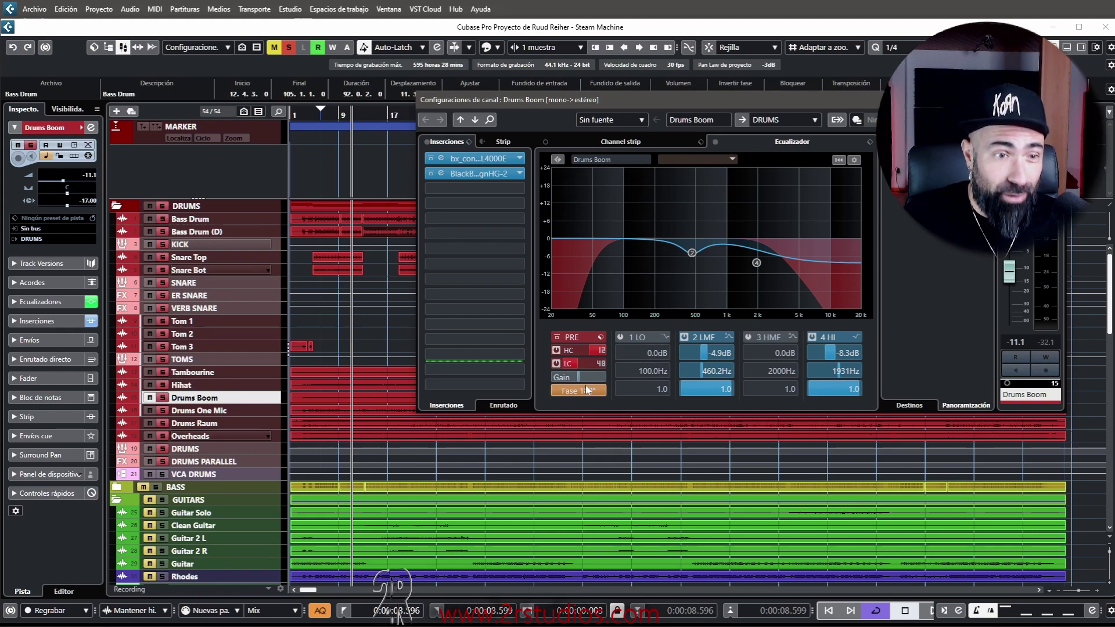
{"action": "left_click", "coordinate": [209, 401]}
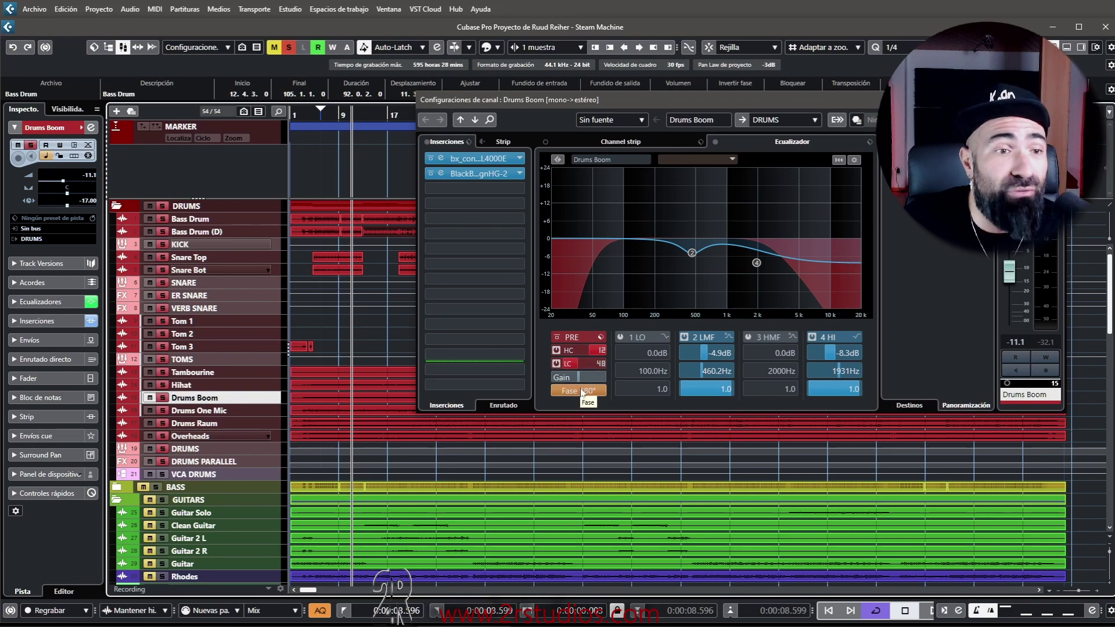
{"action": "left_click", "coordinate": [216, 435]}
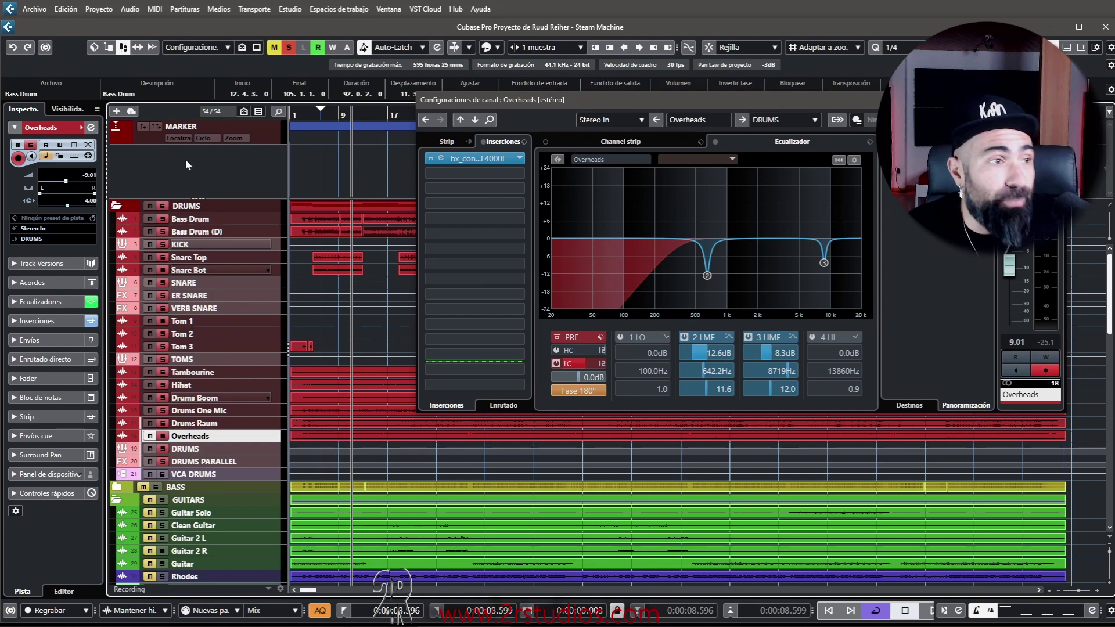
Step: Select the DRUMS folder track, keep it expanded and close the channel settings
{"action": "left_click", "coordinate": [116, 206]}
{"action": "left_click", "coordinate": [118, 206]}
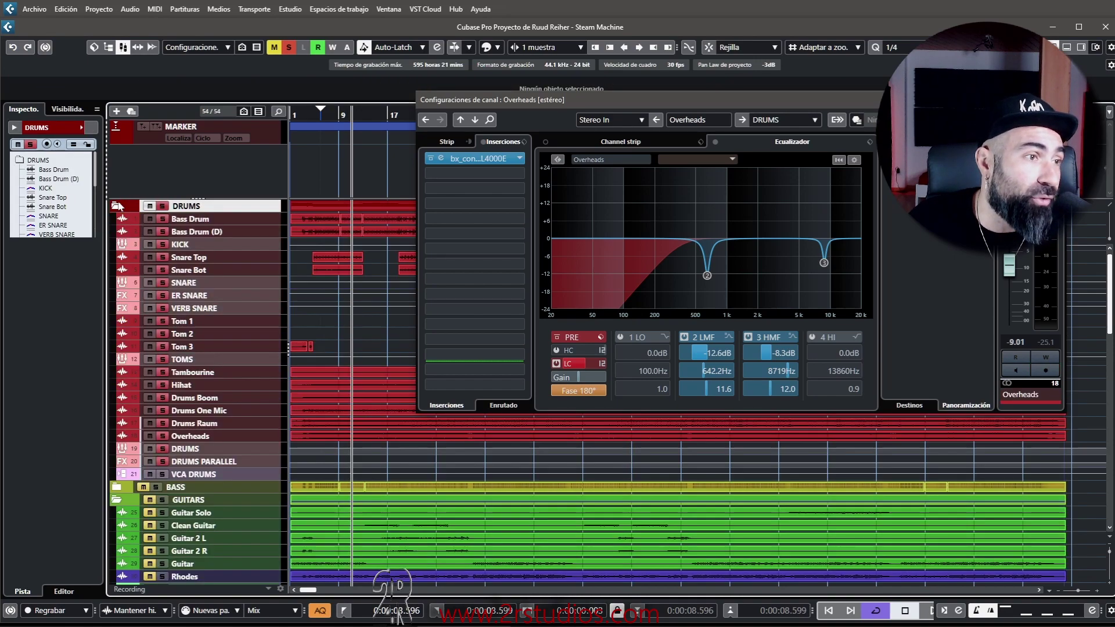
{"action": "key", "text": "e"}
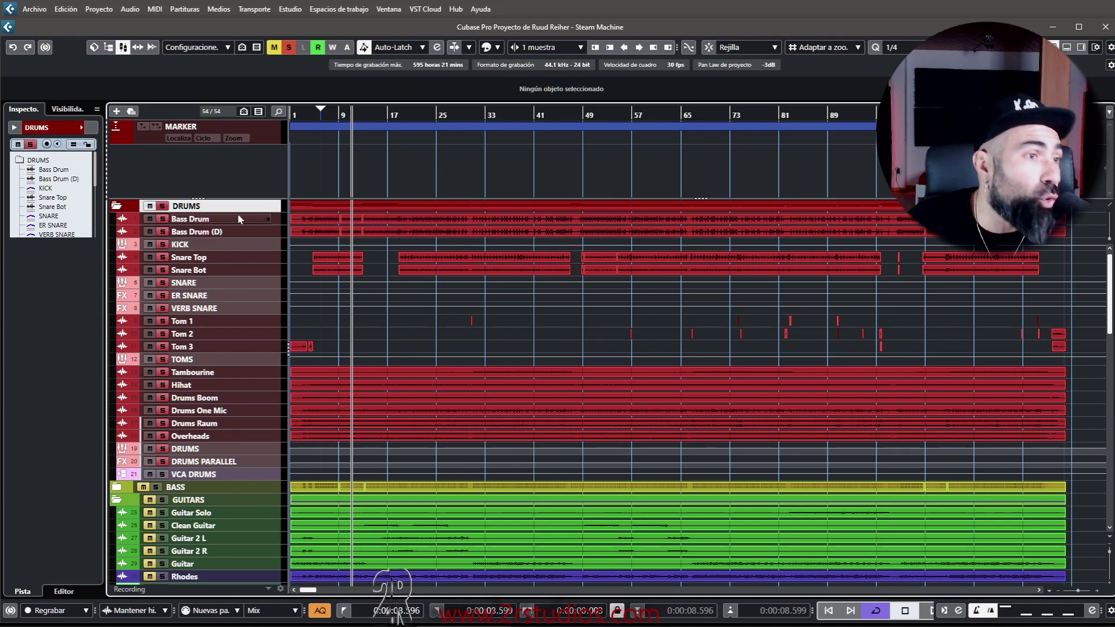
Step: Enlarge the DRUMS folder track and look through its track properties and available options
{"action": "key", "text": "ctrl+Down"}
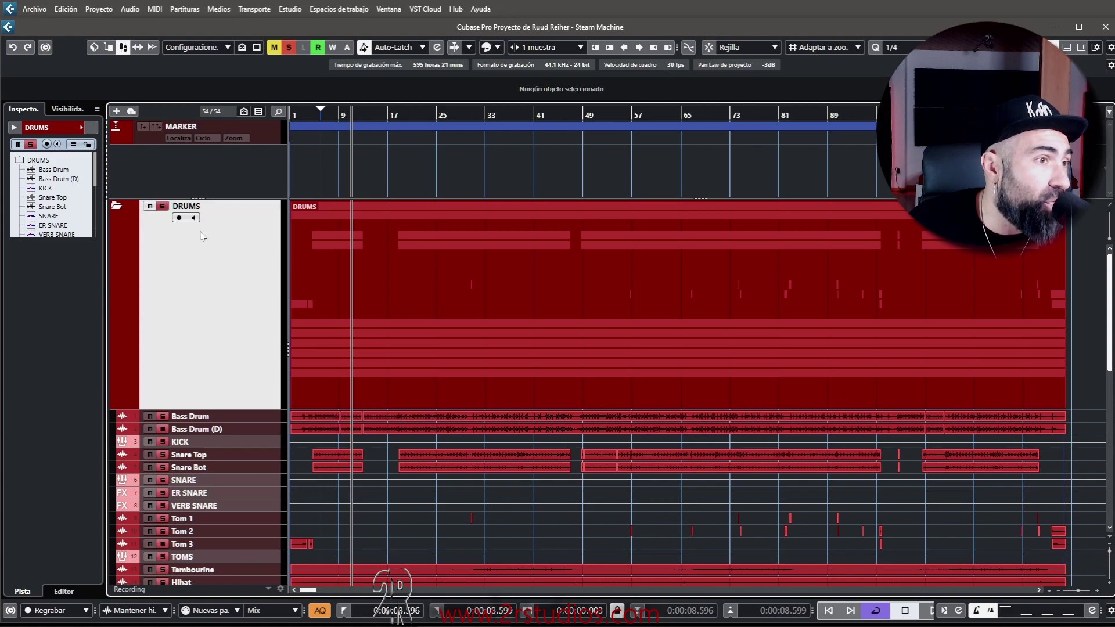
{"action": "left_click", "coordinate": [66, 109]}
{"action": "left_click", "coordinate": [24, 114]}
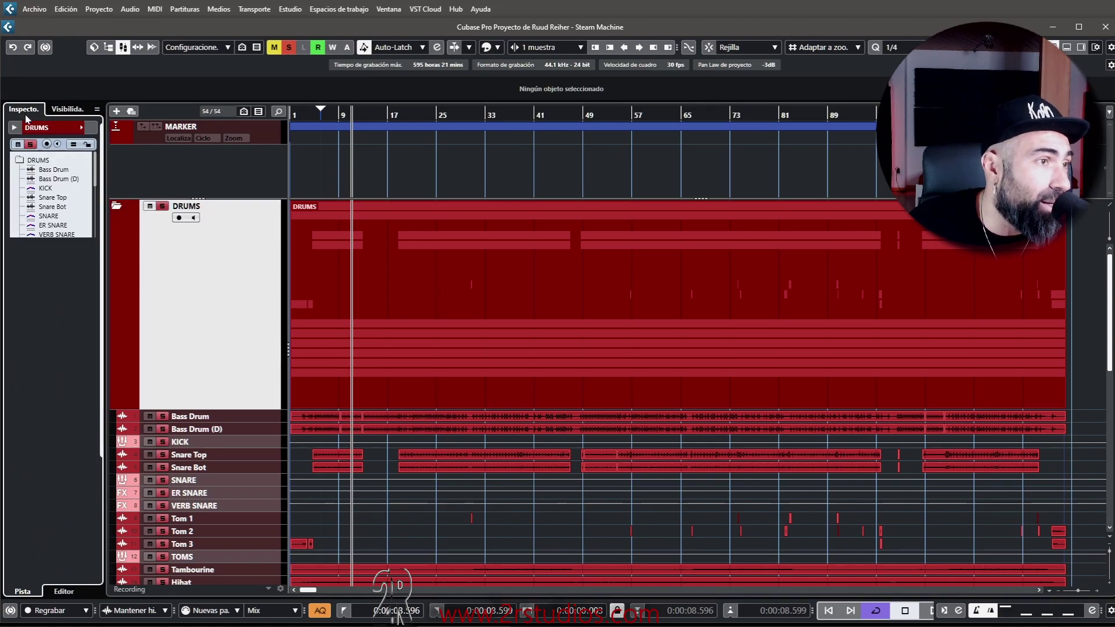
{"action": "right_click", "coordinate": [226, 249]}
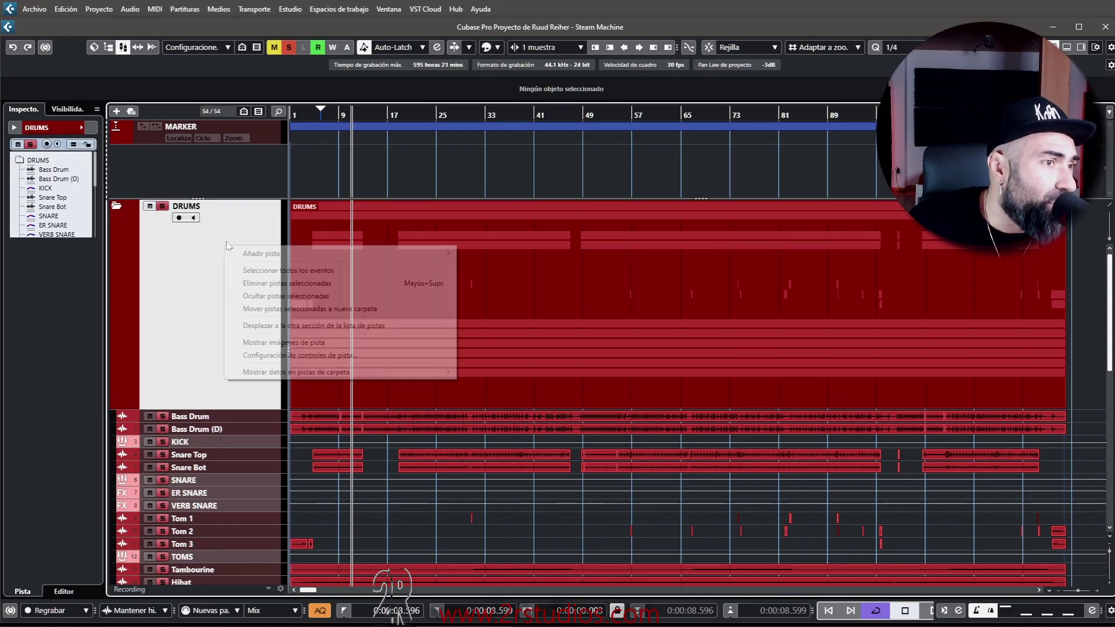
{"action": "key", "text": "Escape"}
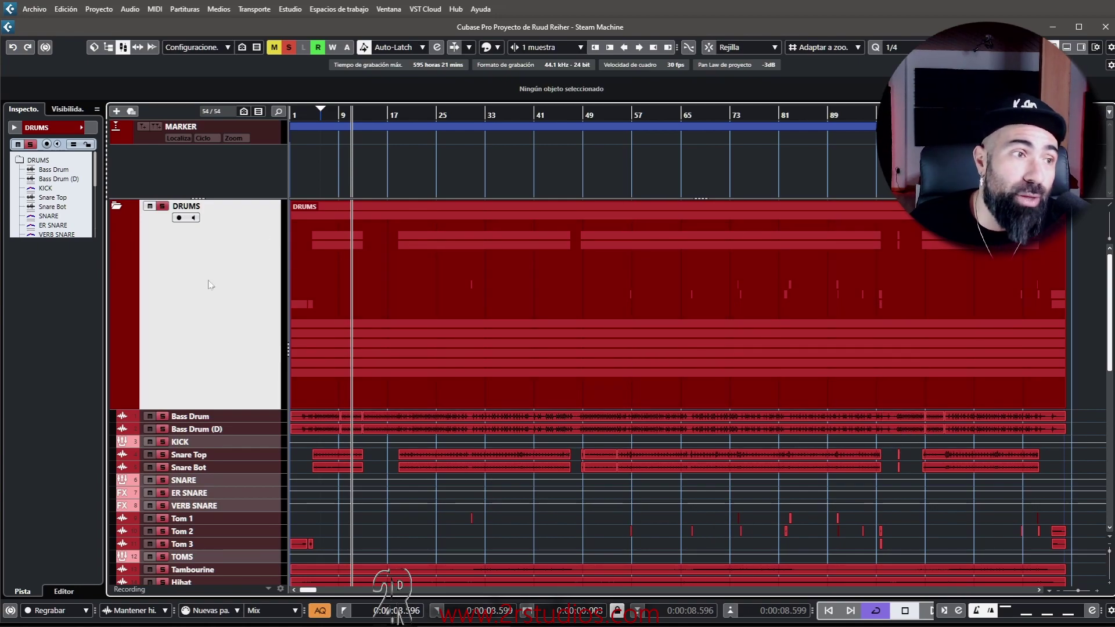
Step: Review the track delays of the room microphones from Overheads up through Drums Raum and Drums One Mic to Drums Boom
{"action": "scroll", "coordinate": [117, 213], "scroll_direction": "down", "scroll_amount": 3}
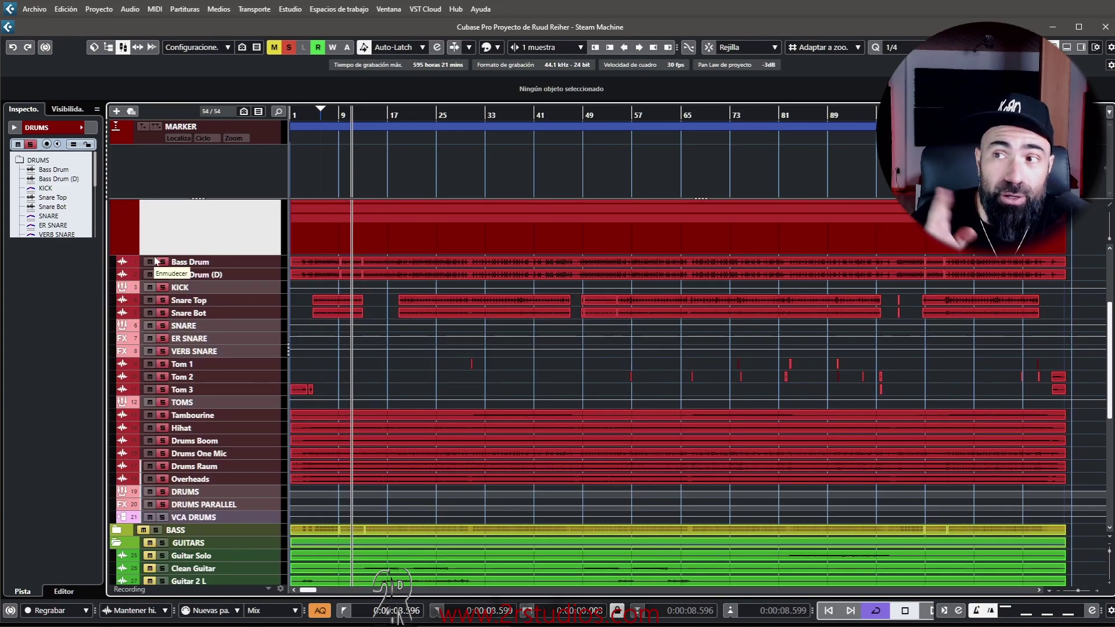
{"action": "scroll", "coordinate": [155, 261], "scroll_direction": "down", "scroll_amount": 2}
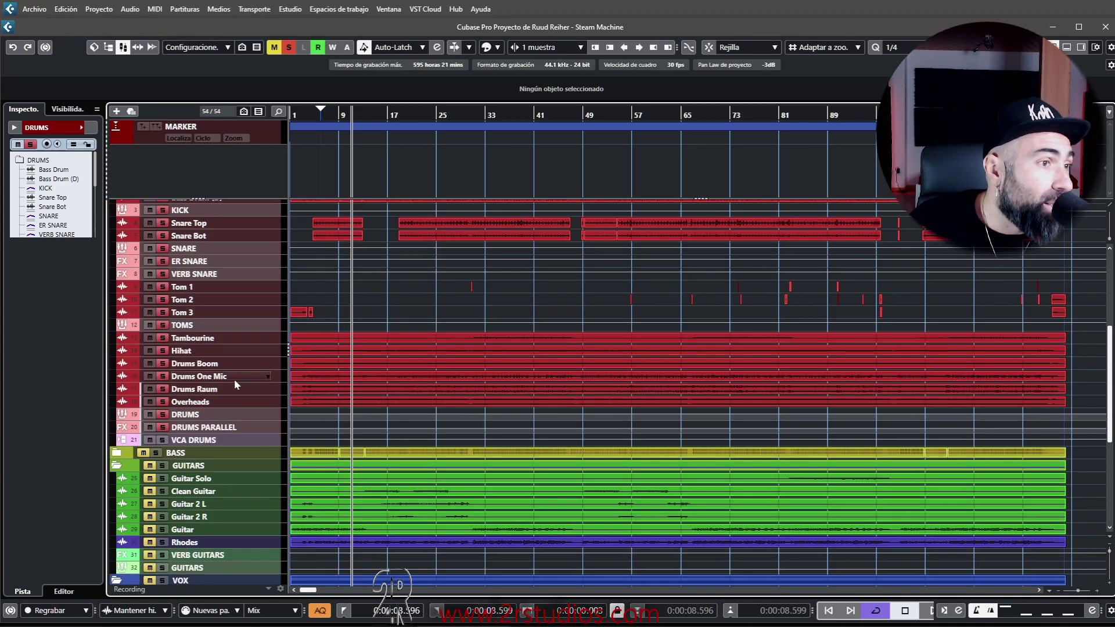
{"action": "left_click", "coordinate": [225, 399]}
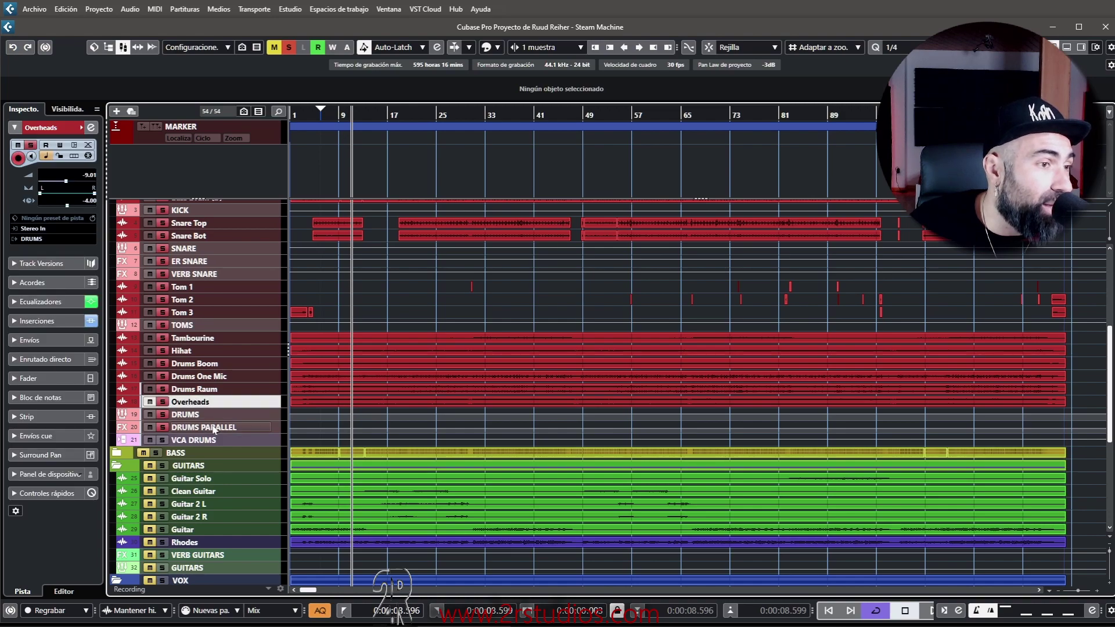
{"action": "left_click", "coordinate": [216, 392]}
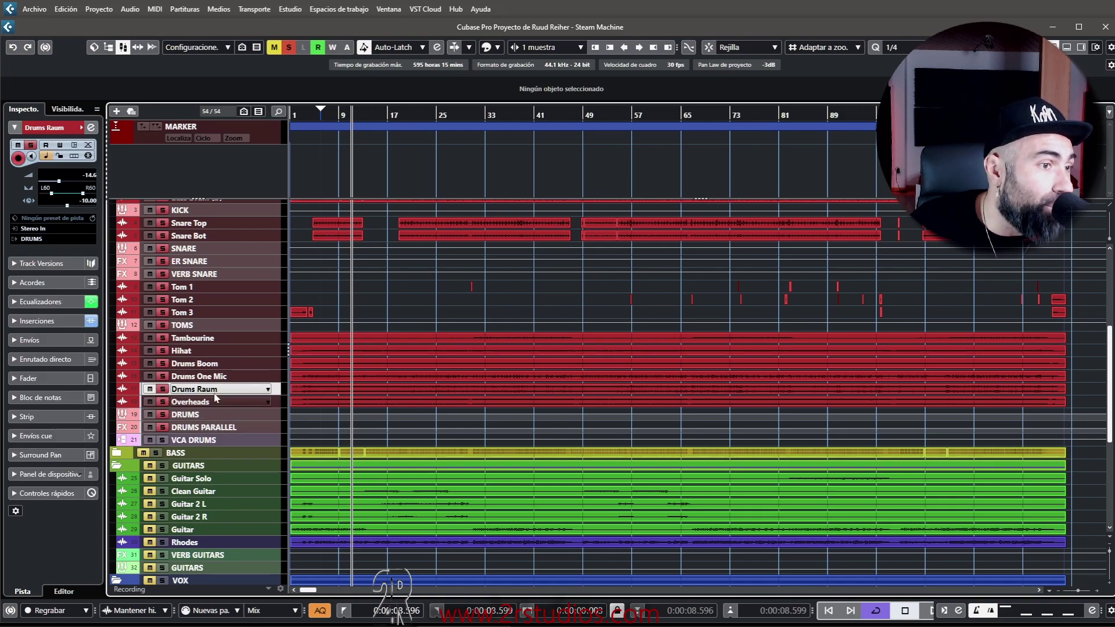
{"action": "left_click", "coordinate": [215, 376]}
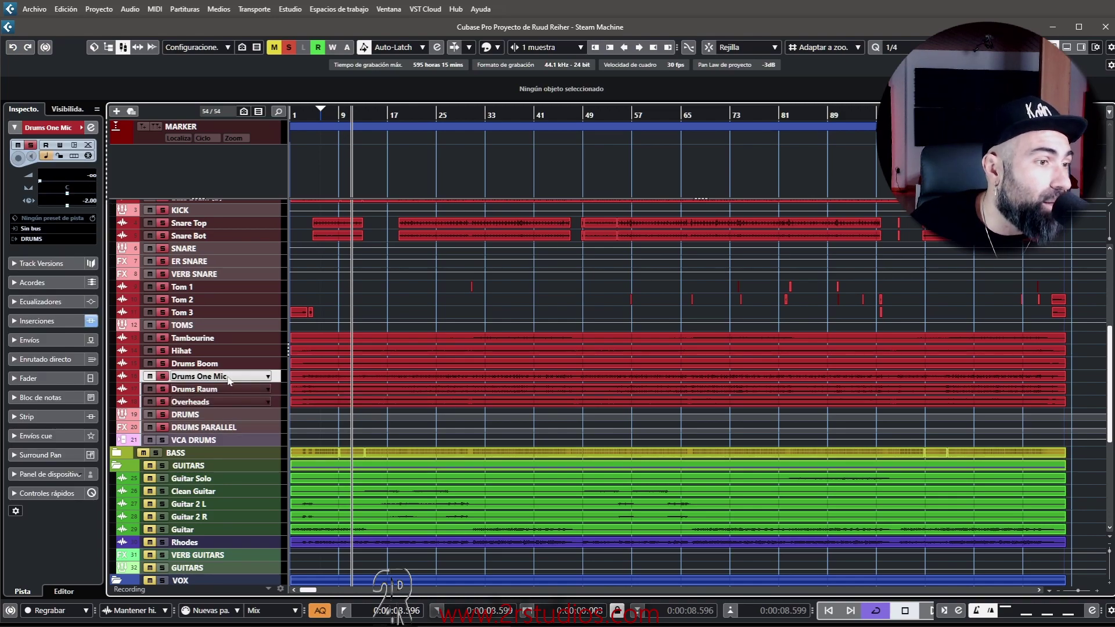
{"action": "left_click", "coordinate": [215, 364]}
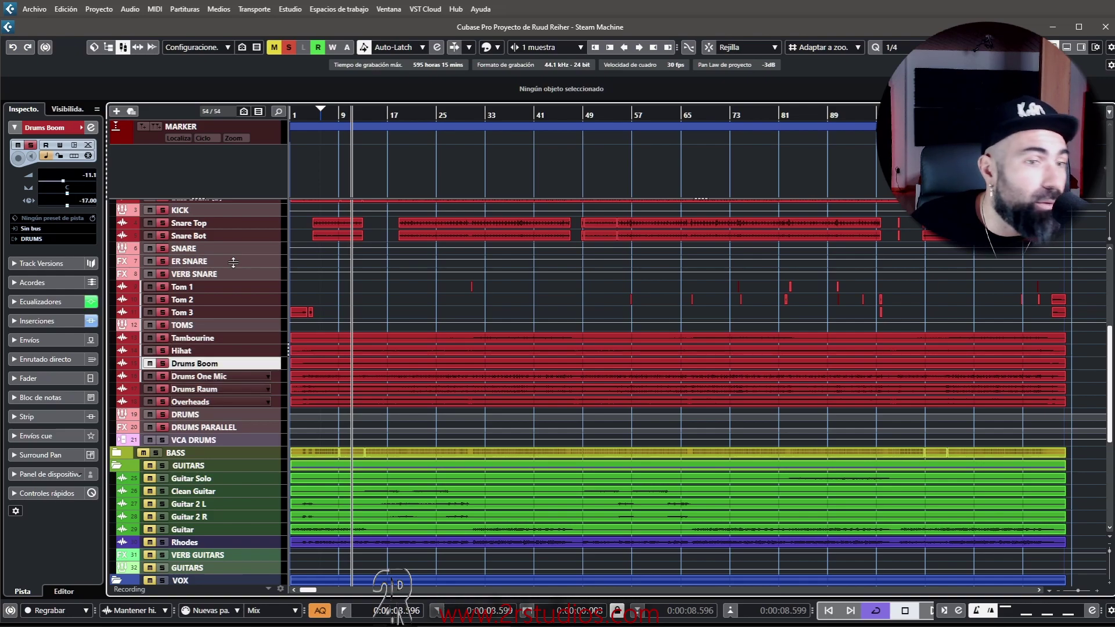
Step: Play the soloed drums and set the Drums Boom track delay to 0 ms
{"action": "key", "text": "space"}
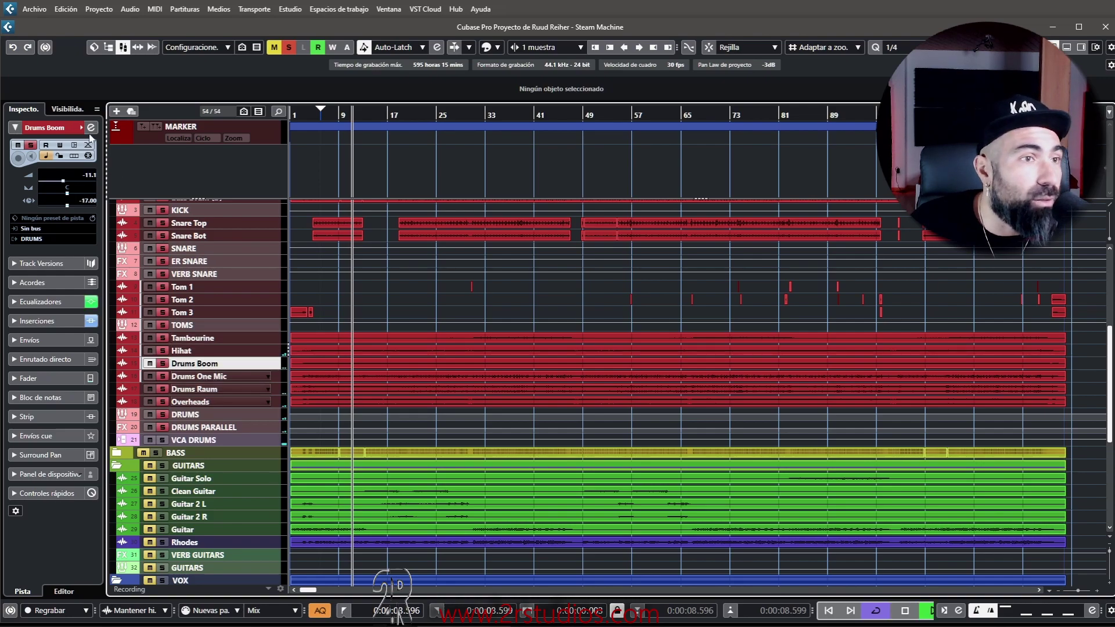
{"action": "double_click", "coordinate": [91, 200]}
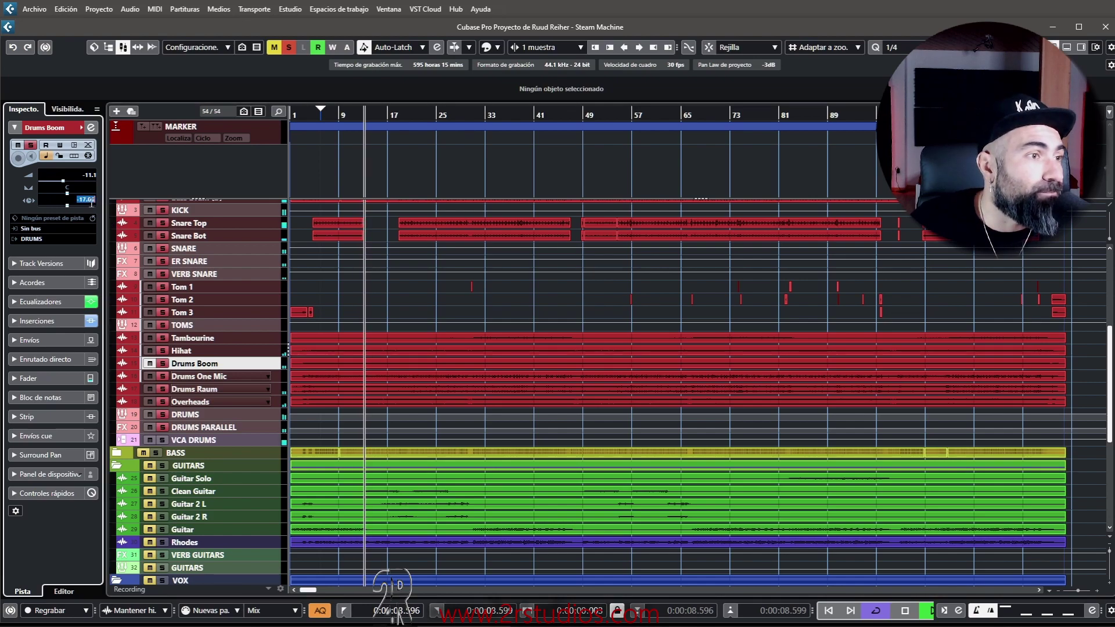
{"action": "type", "text": "0"}
{"action": "key", "text": "Return"}
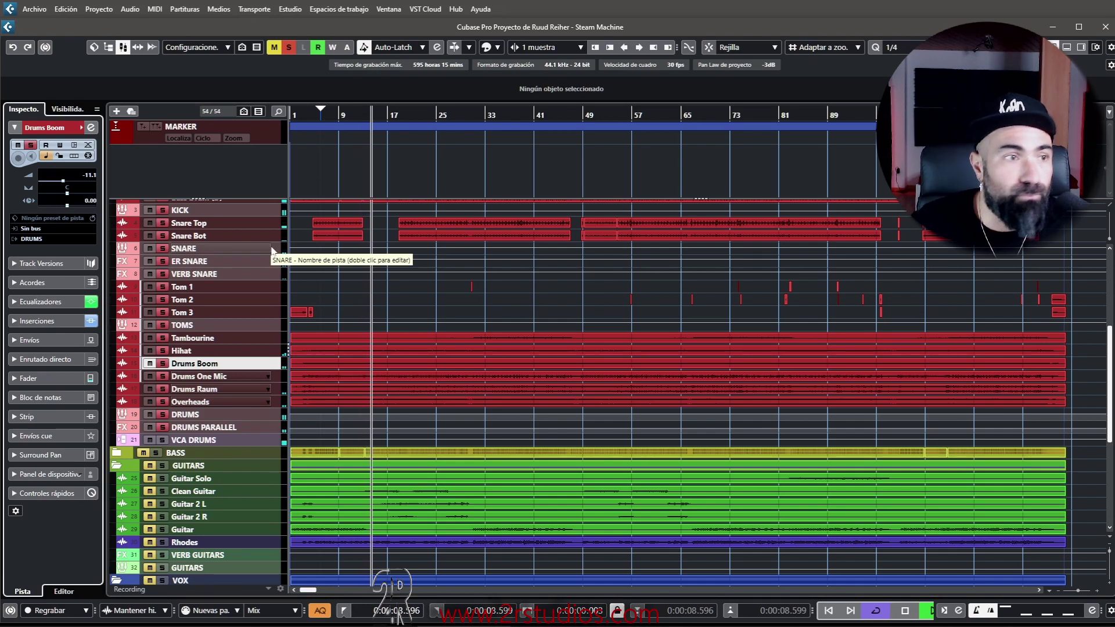
Step: Set the Drums Boom track delay to -17 ms while the drums keep playing
{"action": "left_click", "coordinate": [90, 200]}
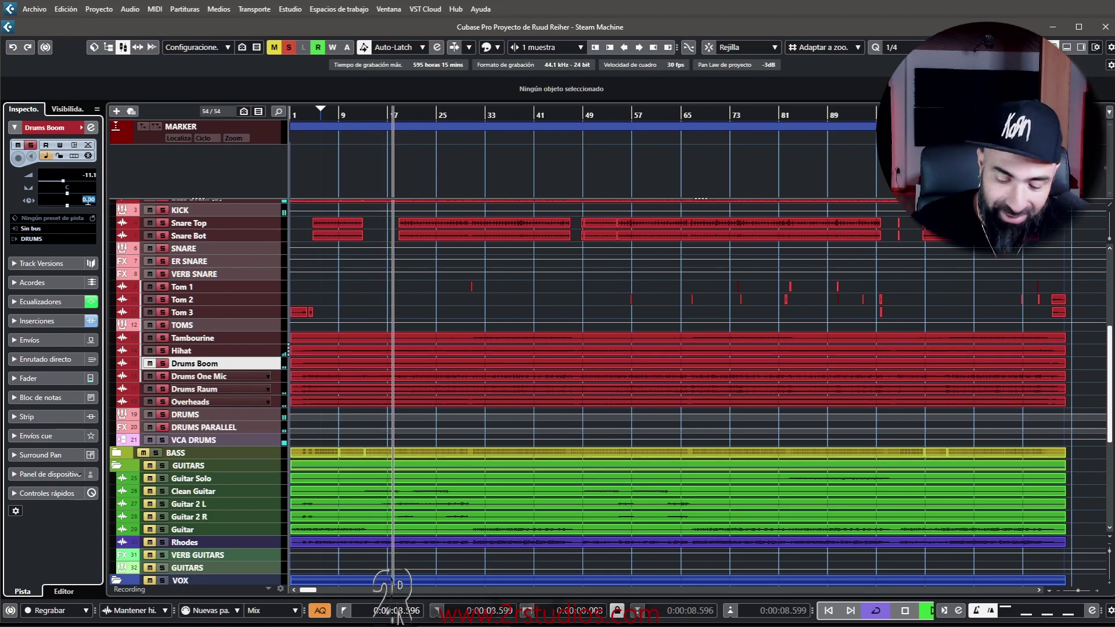
{"action": "type", "text": "-"}
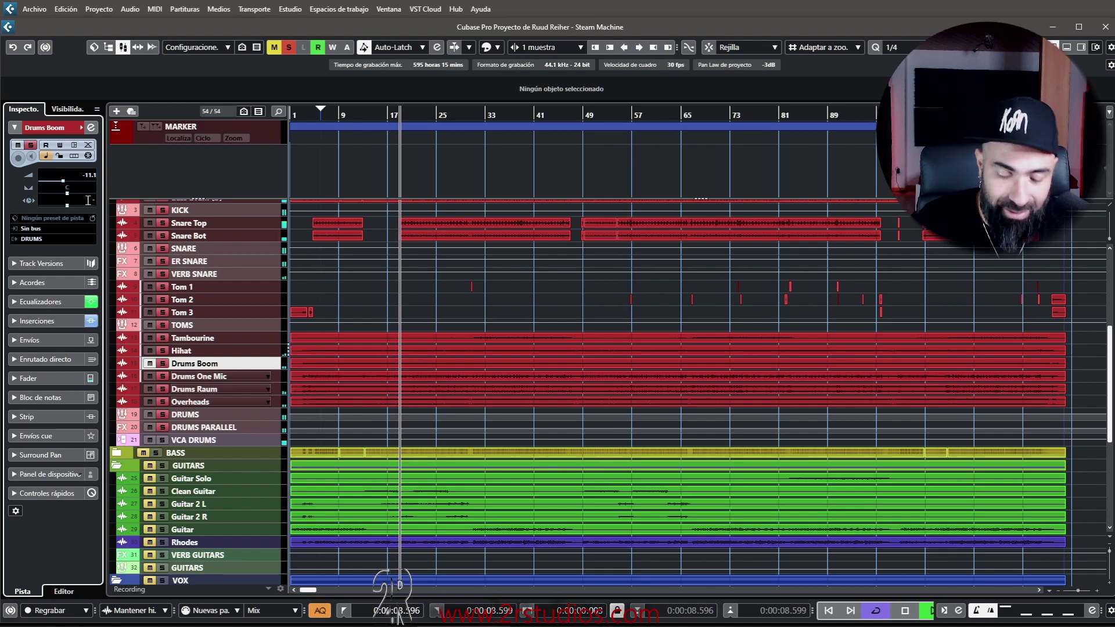
{"action": "type", "text": "17"}
{"action": "key", "text": "Return"}
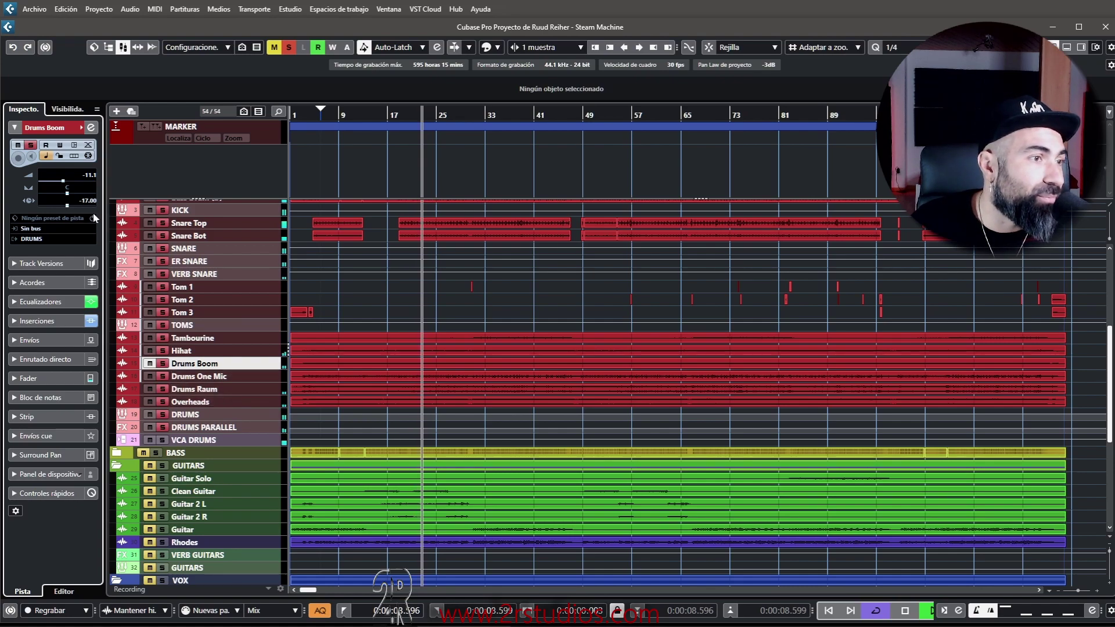
Step: Try Drums Boom once more with a 0 ms track delay during playback, and undo that change
{"action": "left_click", "coordinate": [86, 200]}
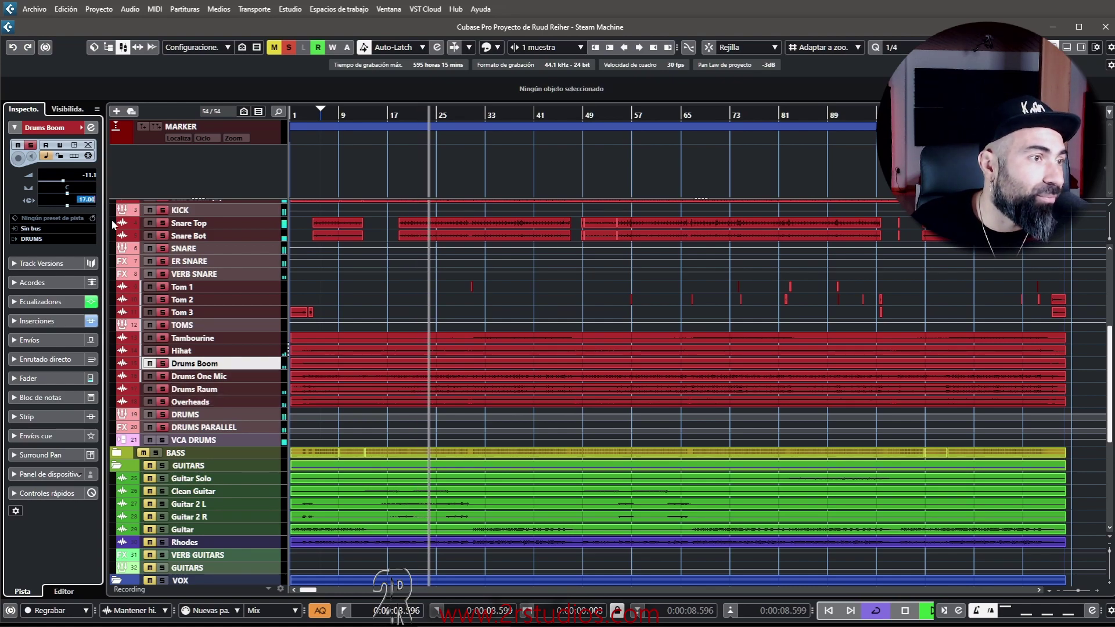
{"action": "type", "text": "0"}
{"action": "key", "text": "Return"}
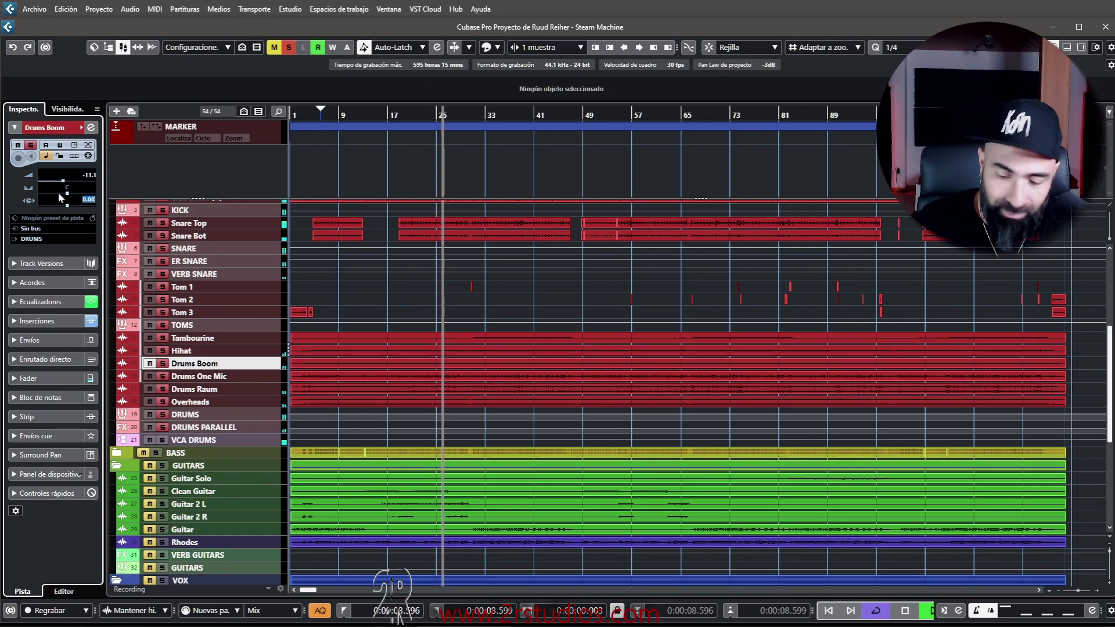
{"action": "key", "text": "ctrl+z"}
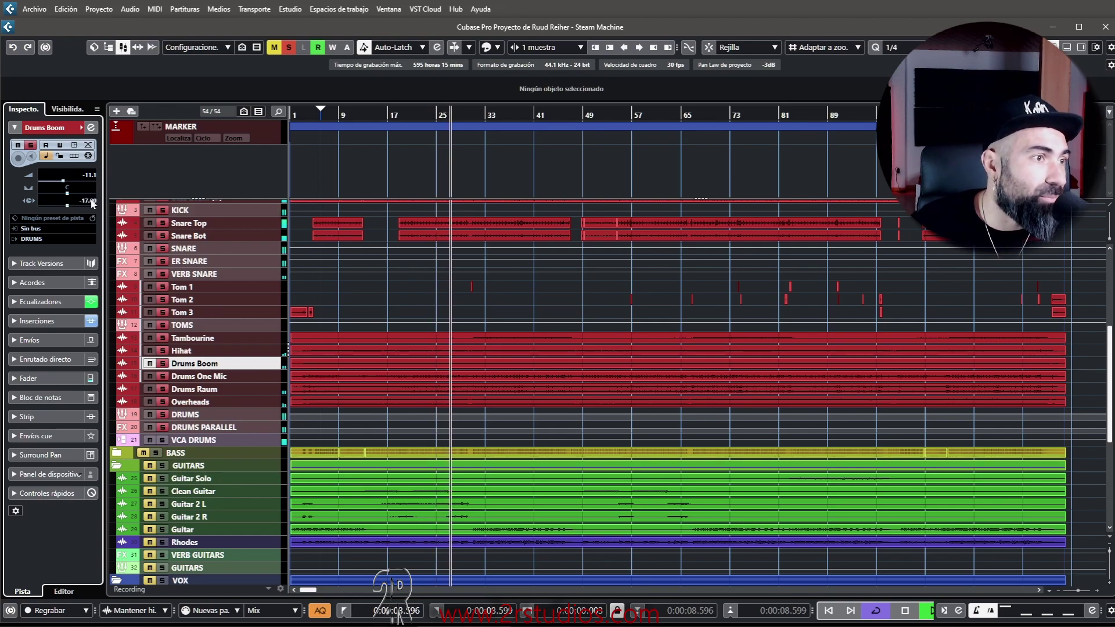
Step: Set the Overheads track delay to 0 ms while the soloed drums keep playing
{"action": "left_click", "coordinate": [198, 402]}
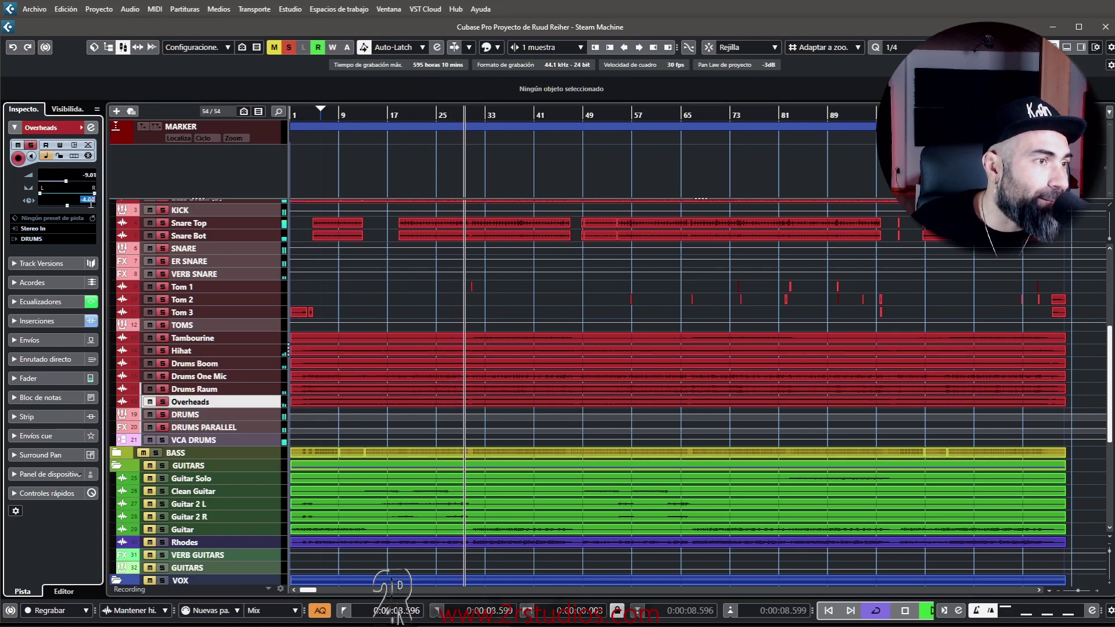
{"action": "type", "text": "0"}
{"action": "key", "text": "Return"}
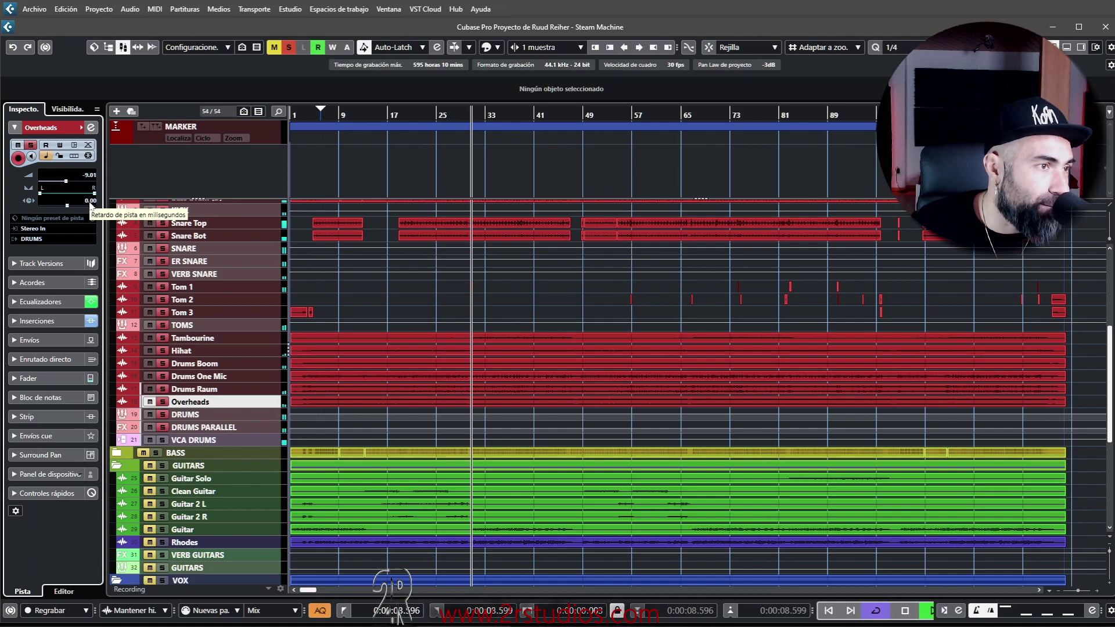
Step: Set the Overheads track delay to -4 ms during playback, and stop the playback after listening to the drums
{"action": "left_click", "coordinate": [89, 200]}
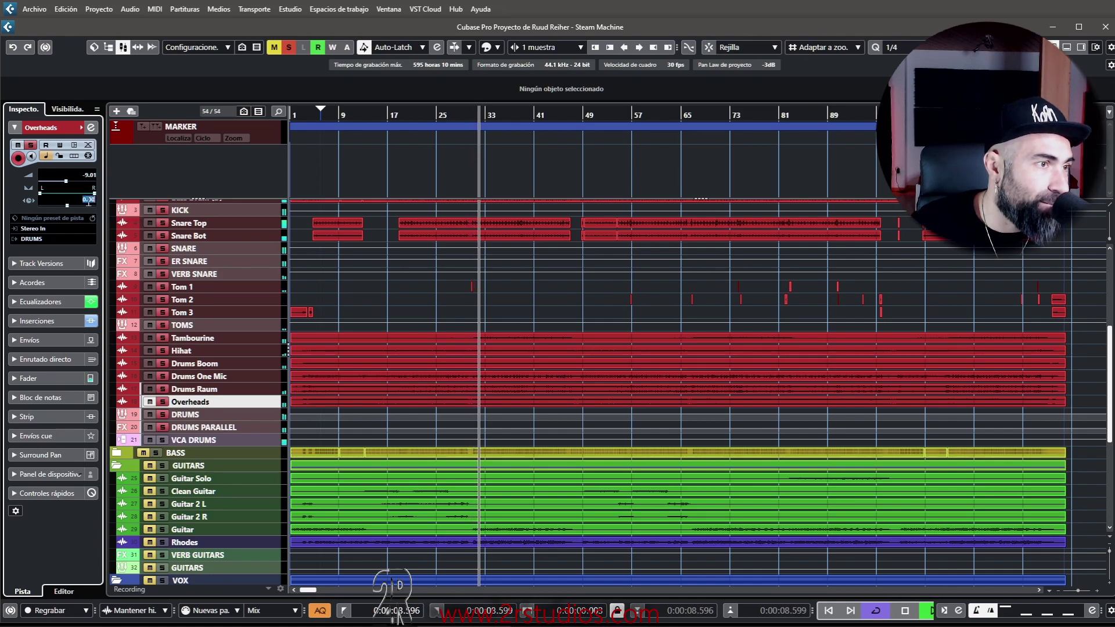
{"action": "type", "text": "-4"}
{"action": "key", "text": "Return"}
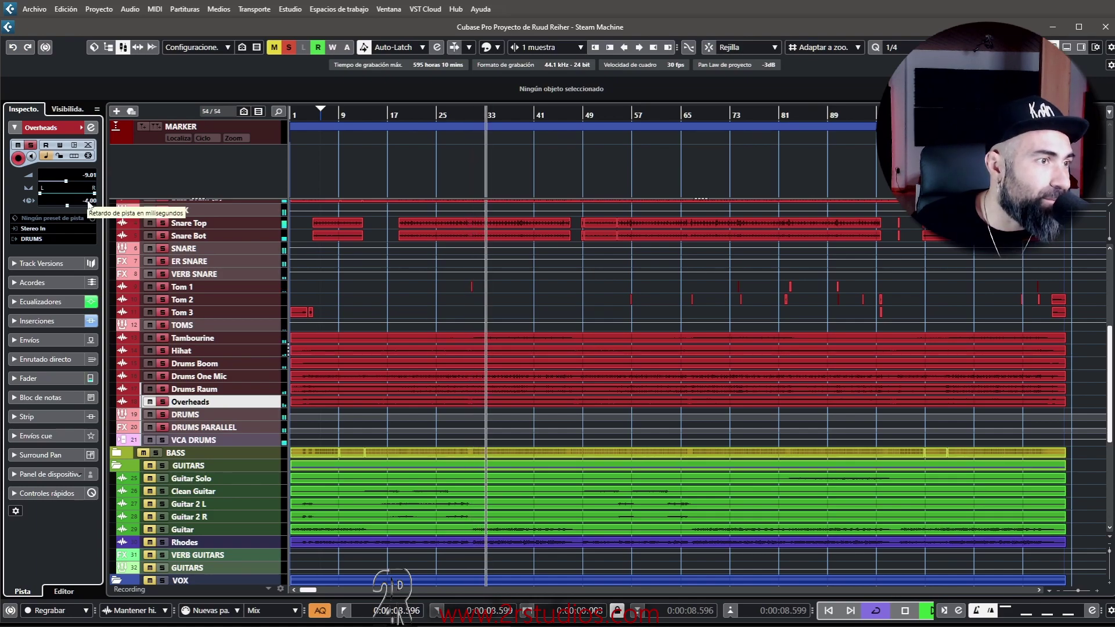
{"action": "scroll", "coordinate": [193, 318], "scroll_direction": "up", "scroll_amount": 3}
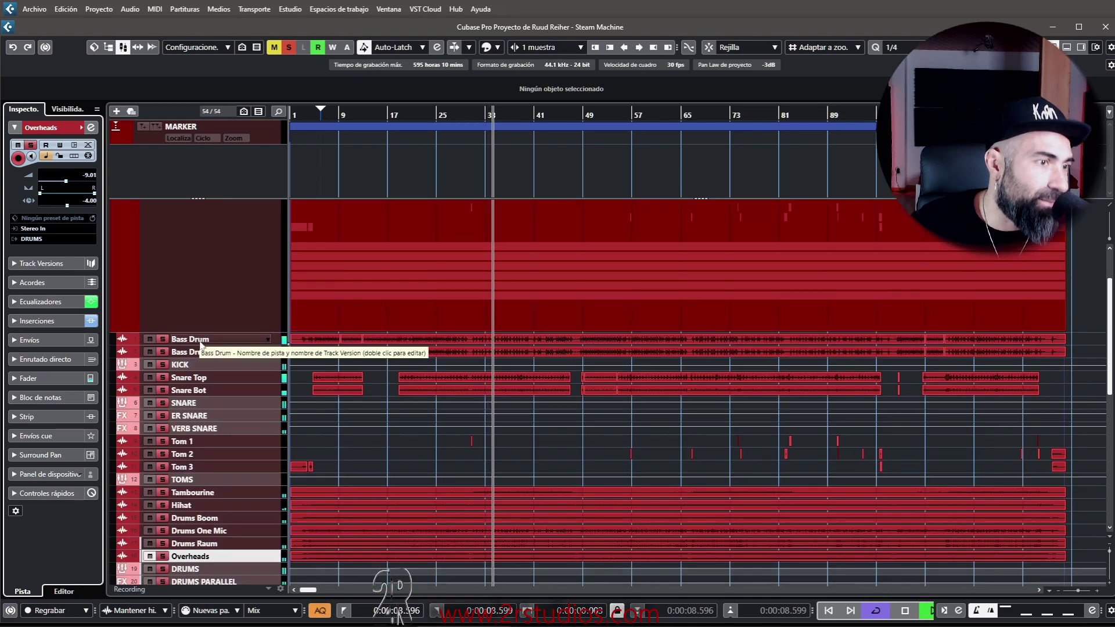
{"action": "key", "text": "space"}
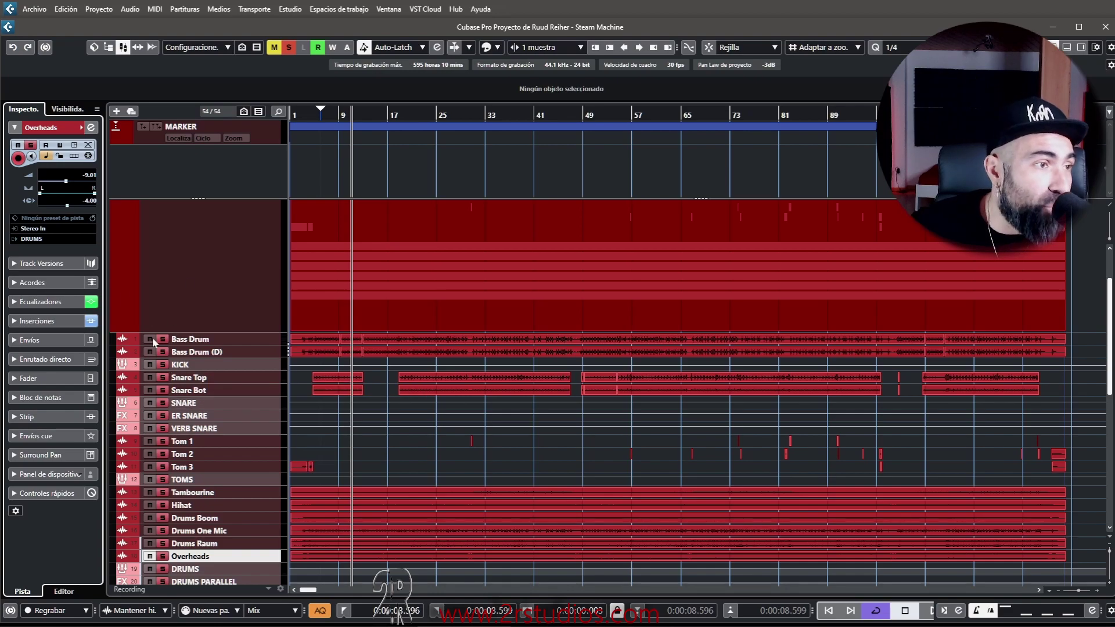
Step: Review the track delays of Drums One Mic, Drums Boom and Overheads with playback stopped
{"action": "left_click", "coordinate": [225, 531]}
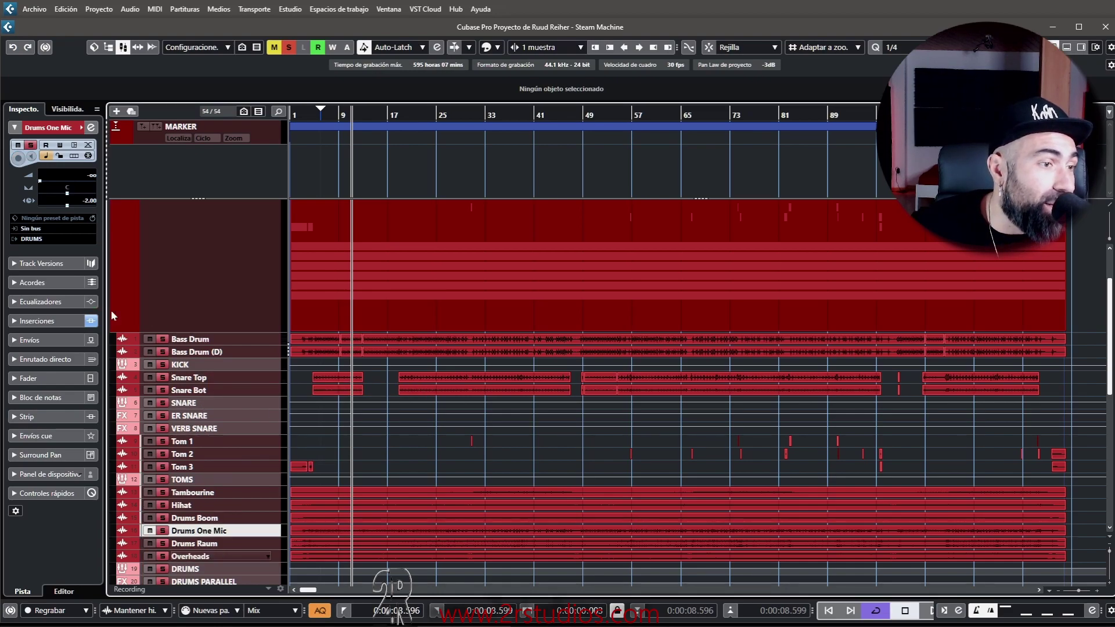
{"action": "left_click", "coordinate": [218, 517]}
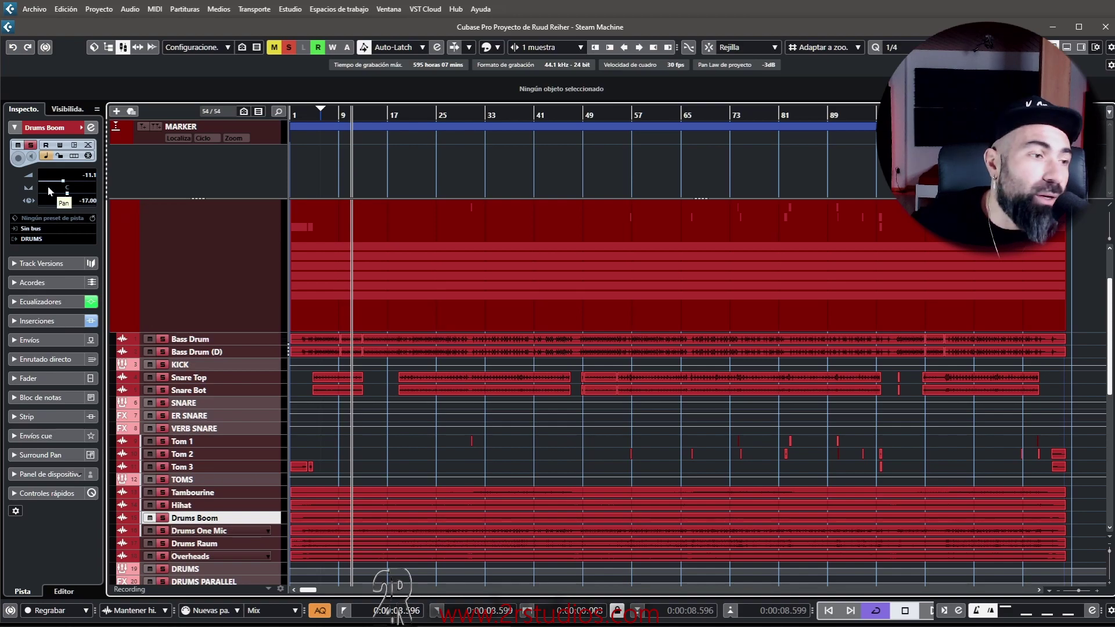
{"action": "scroll", "coordinate": [162, 458], "scroll_direction": "down", "scroll_amount": 5}
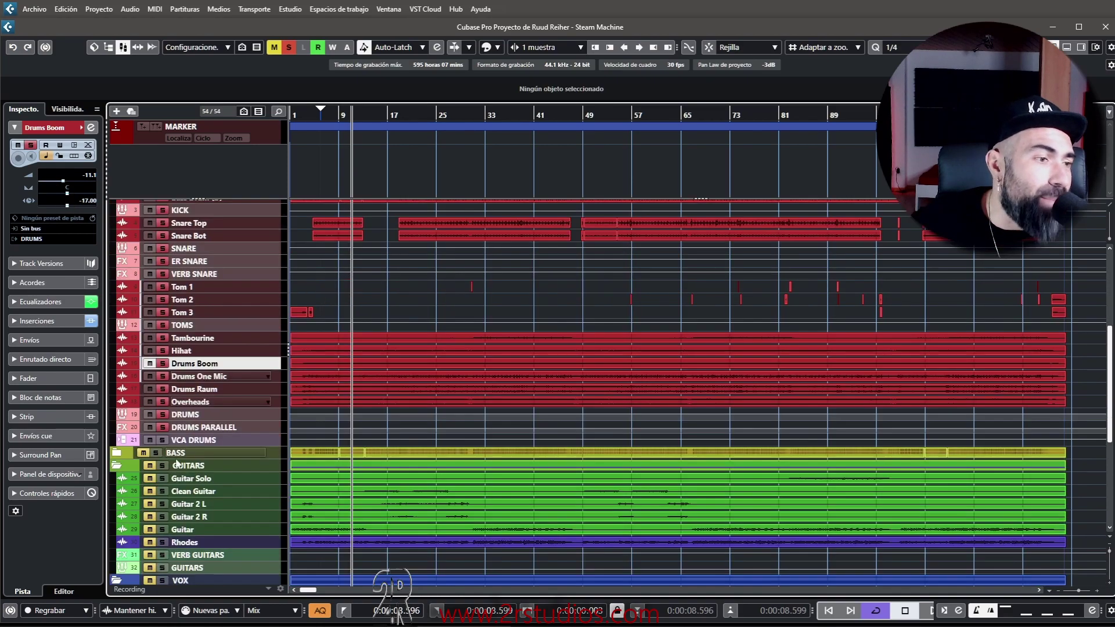
{"action": "left_click", "coordinate": [200, 401]}
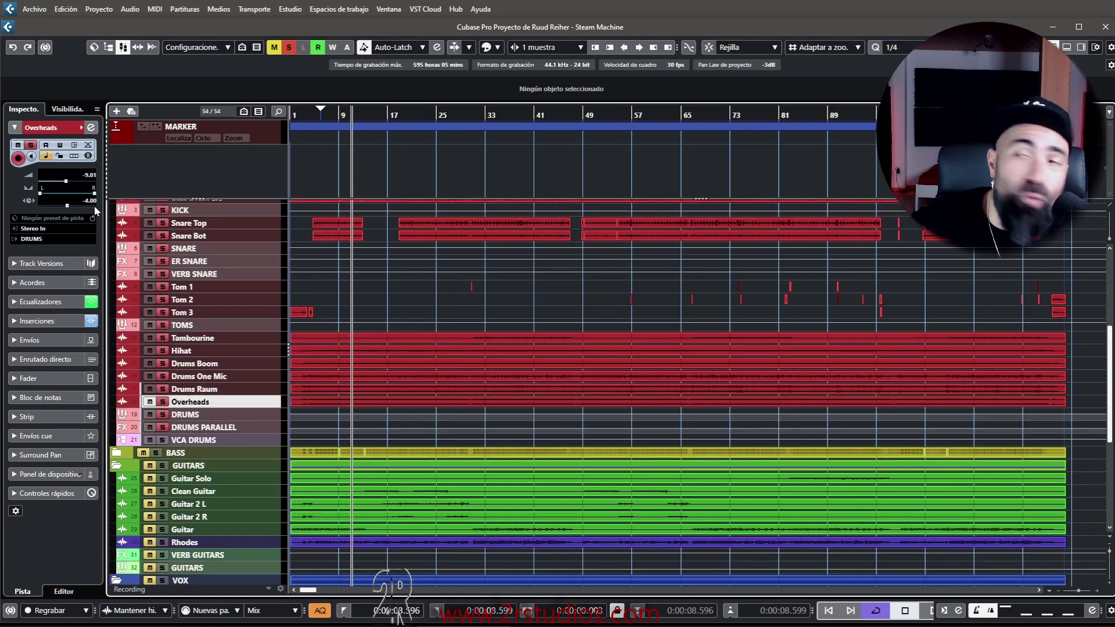